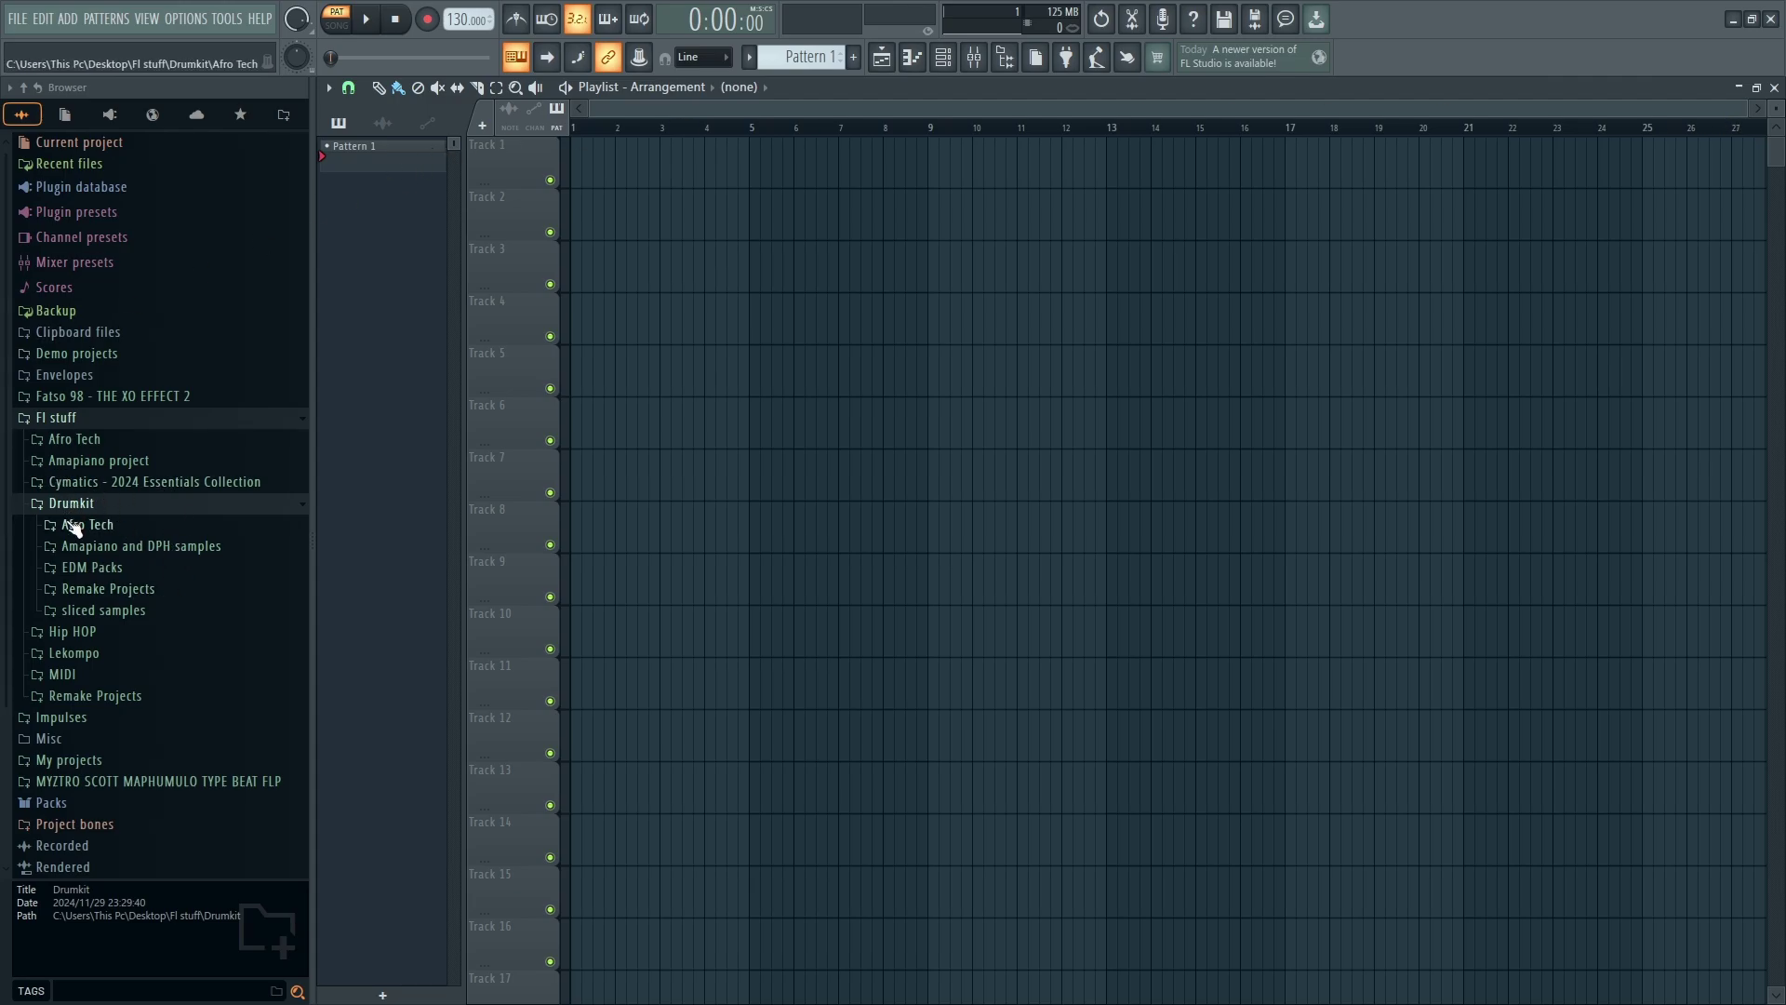
Browse the Fl stuff sample folders and open the Splice folder inside Afro Tech
click(104, 568)
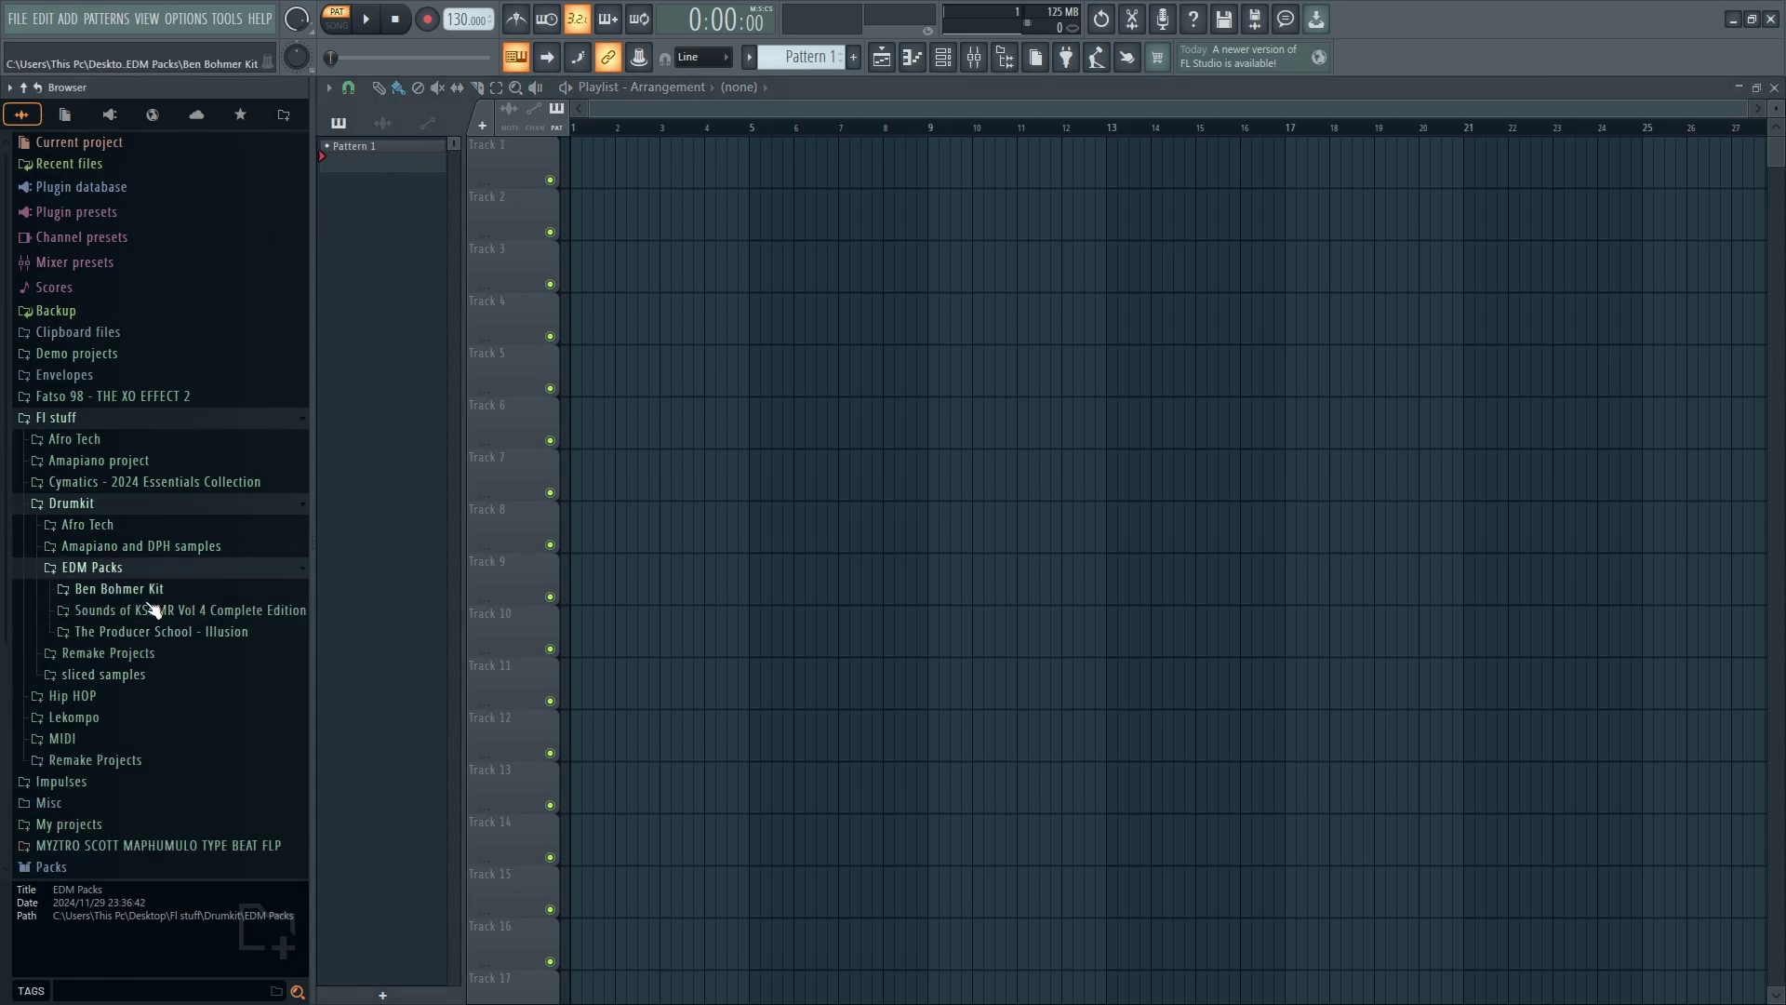
click(102, 507)
click(77, 440)
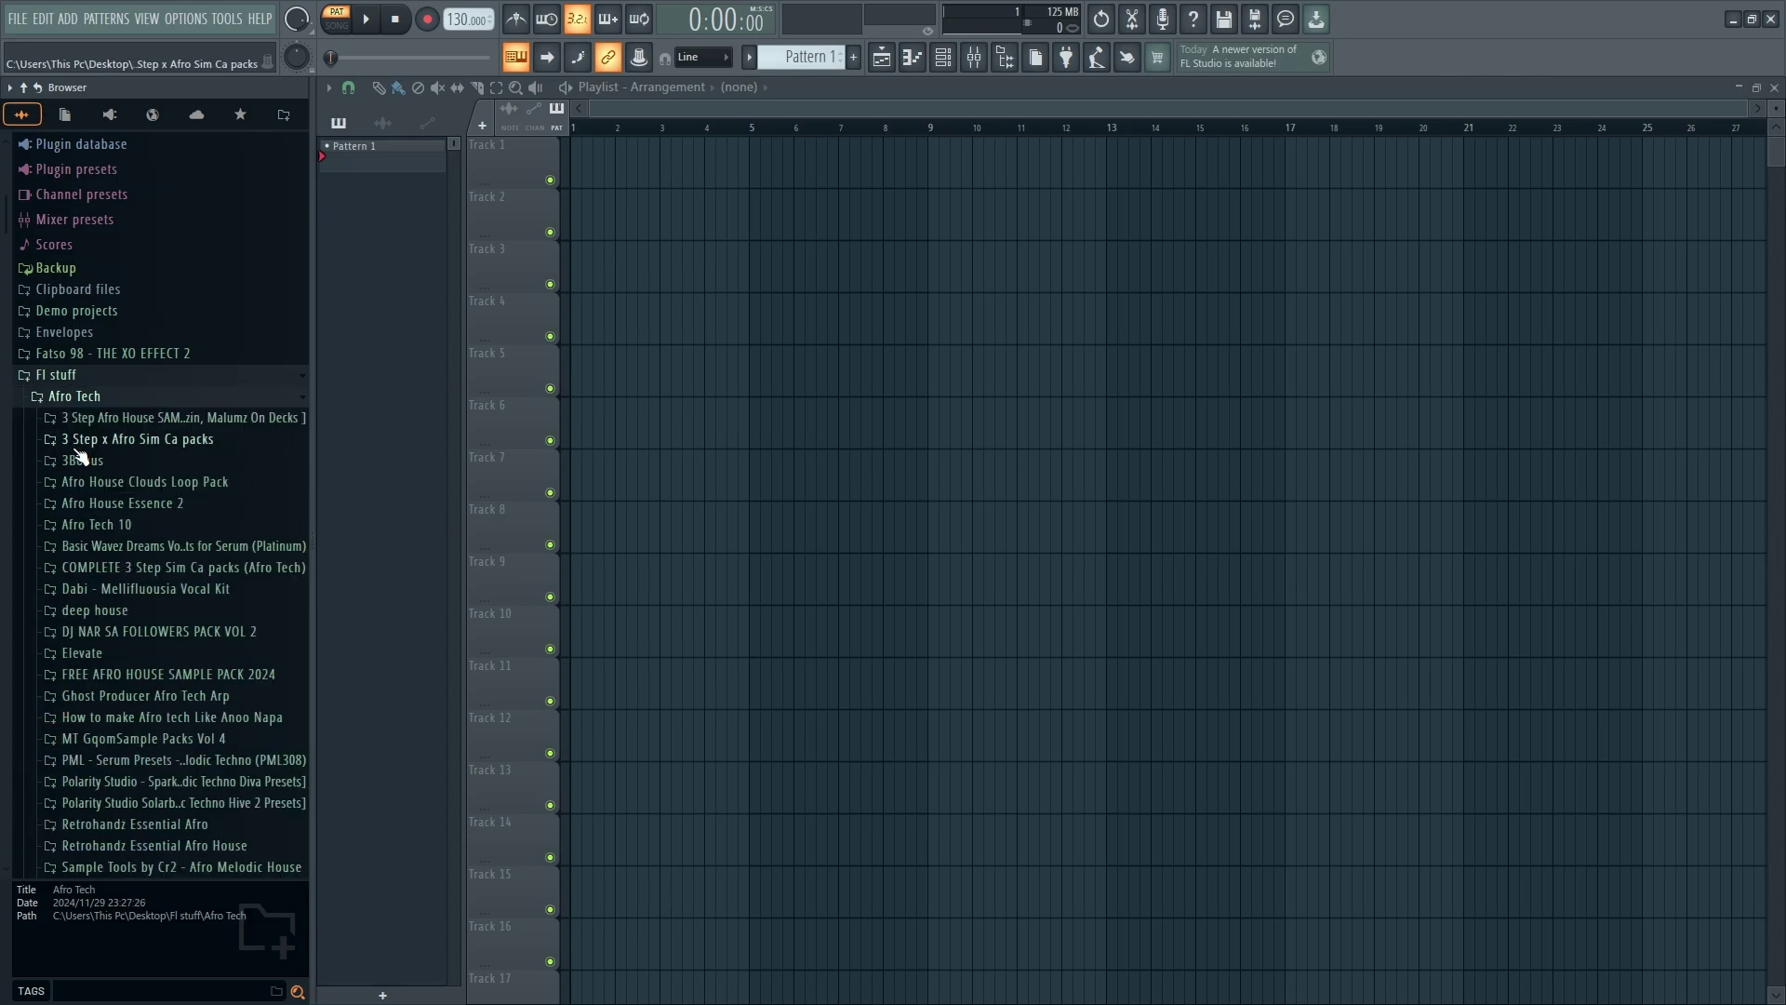
scroll(167, 633, down, 5)
click(138, 630)
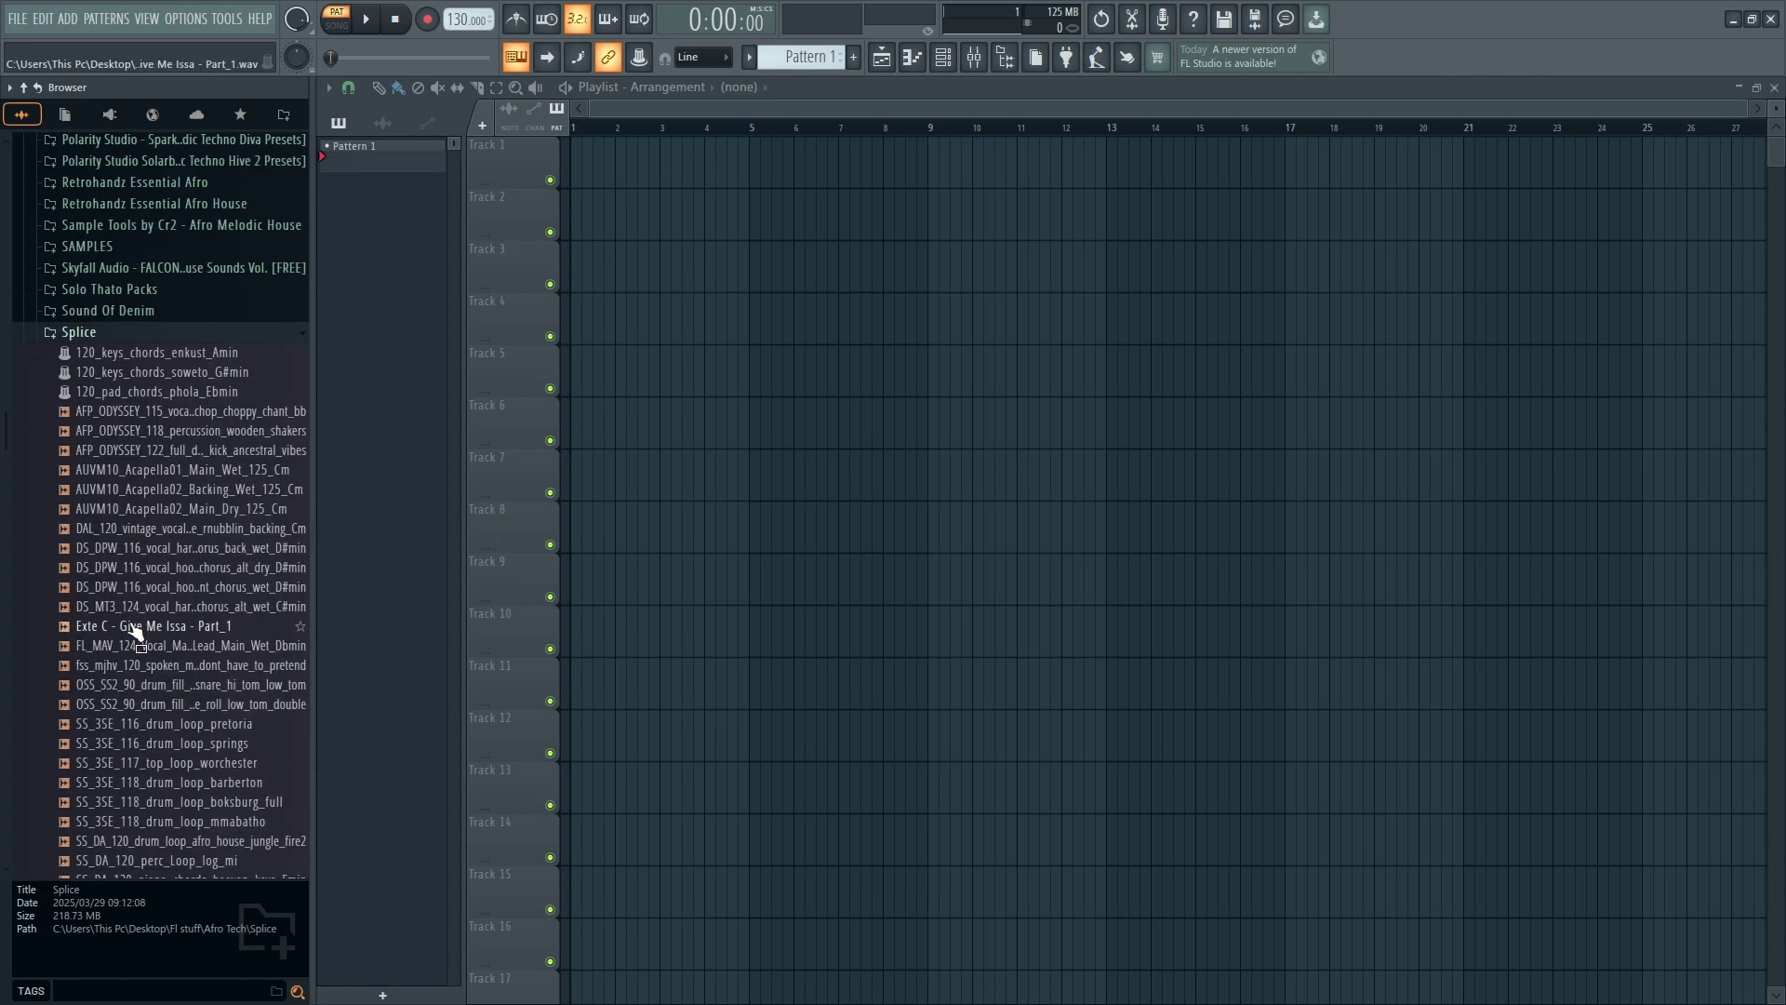
Replace the 808 Kick channel's sound in the channel rack with the SS_FA_kick_thick sample from the Splice folder
scroll(132, 625, down, 10)
drag(149, 566, 307, 518)
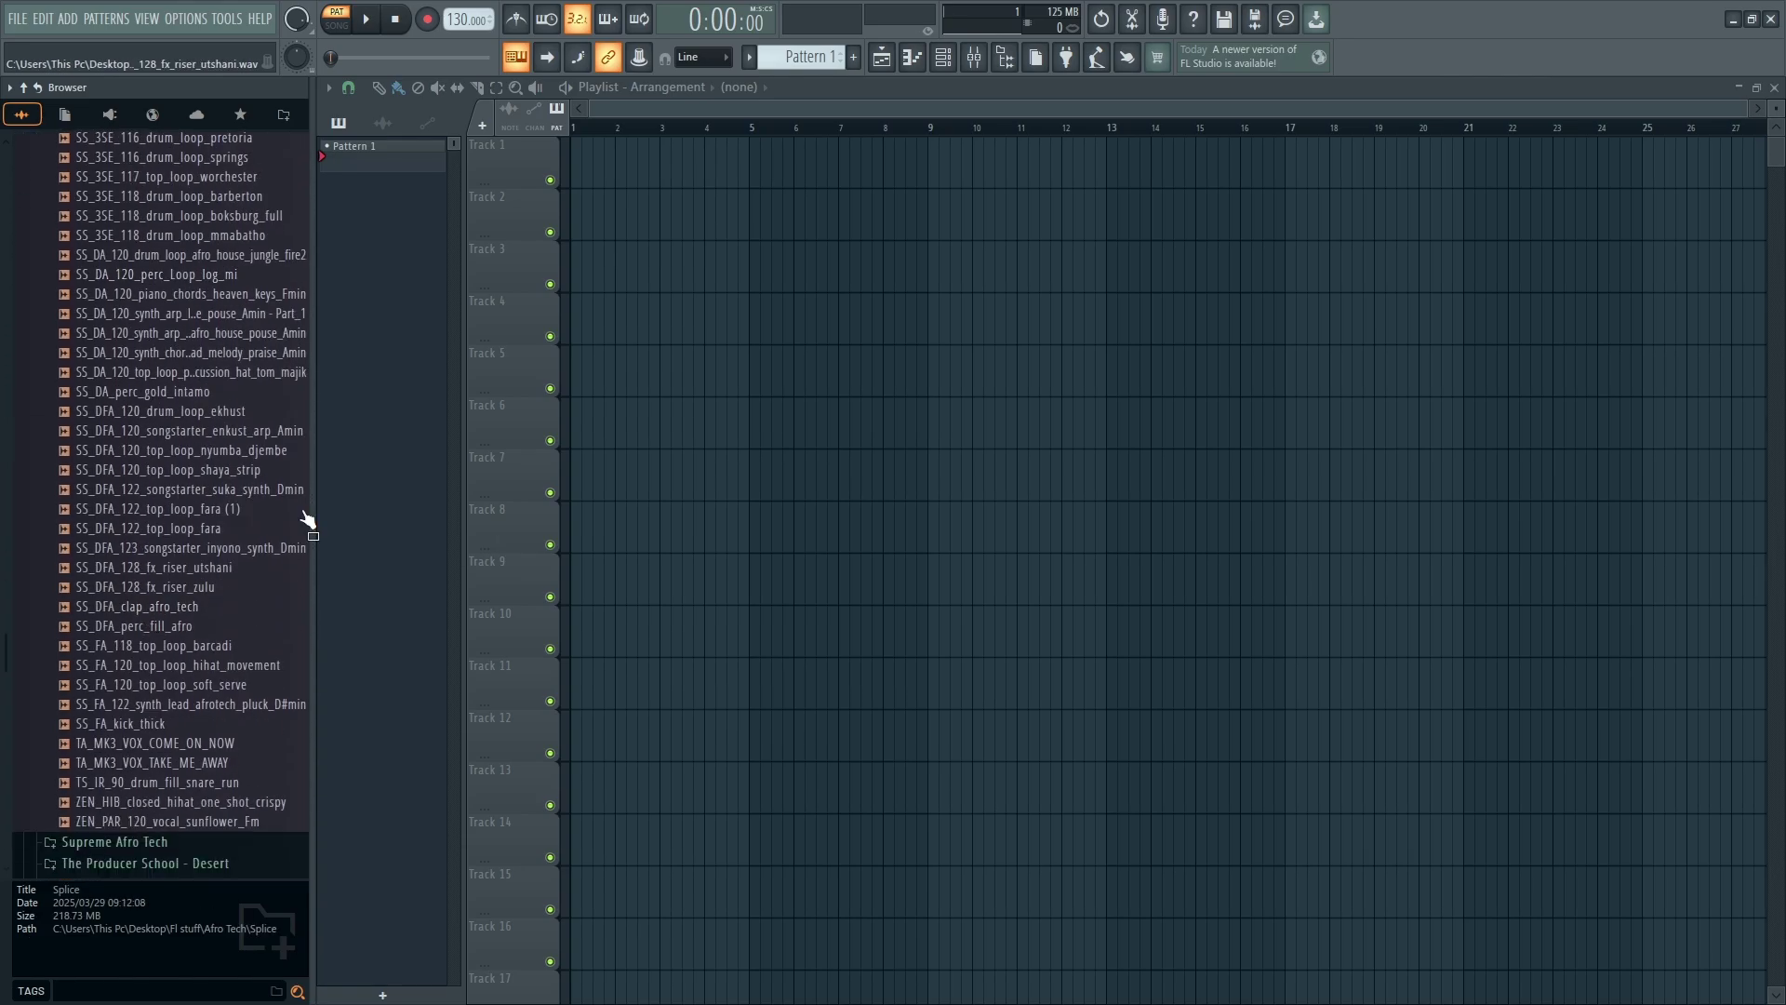
click(944, 62)
double_click(379, 87)
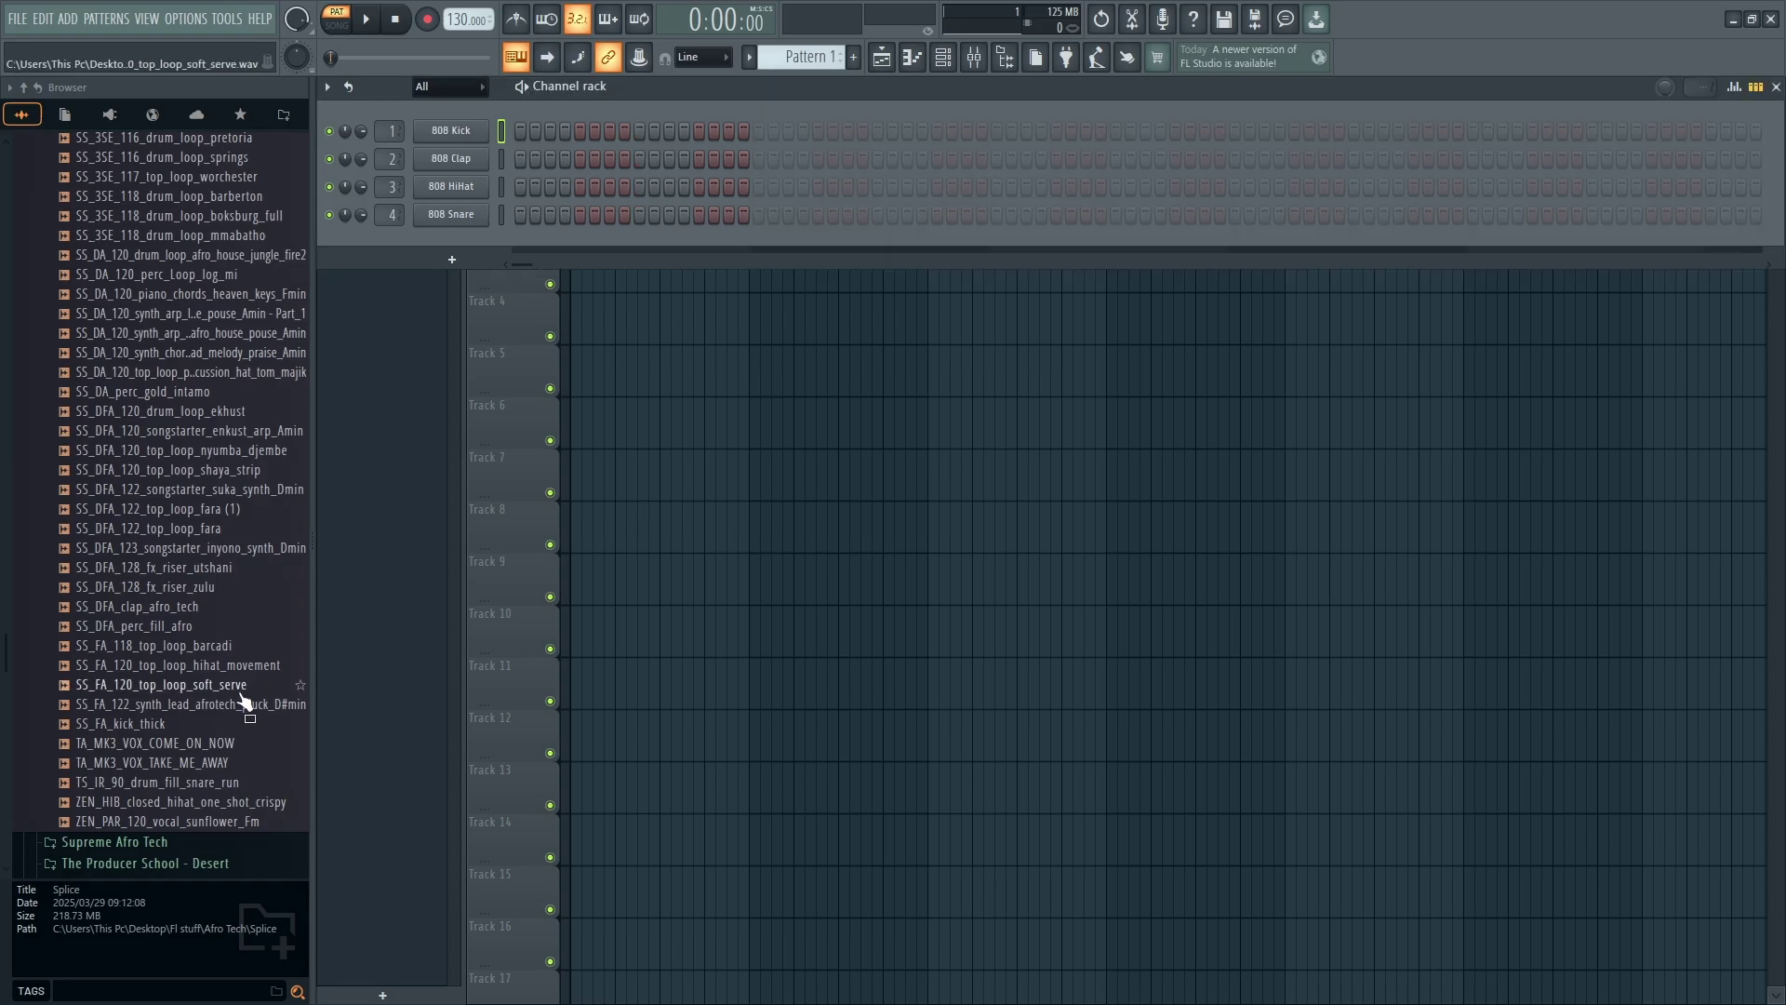
scroll(139, 684, down, 6)
drag(110, 379, 441, 128)
Set the pattern length to 4 bars, fill the kick channel on each 4 steps and play it at 116 BPM
click(1705, 90)
click(1723, 175)
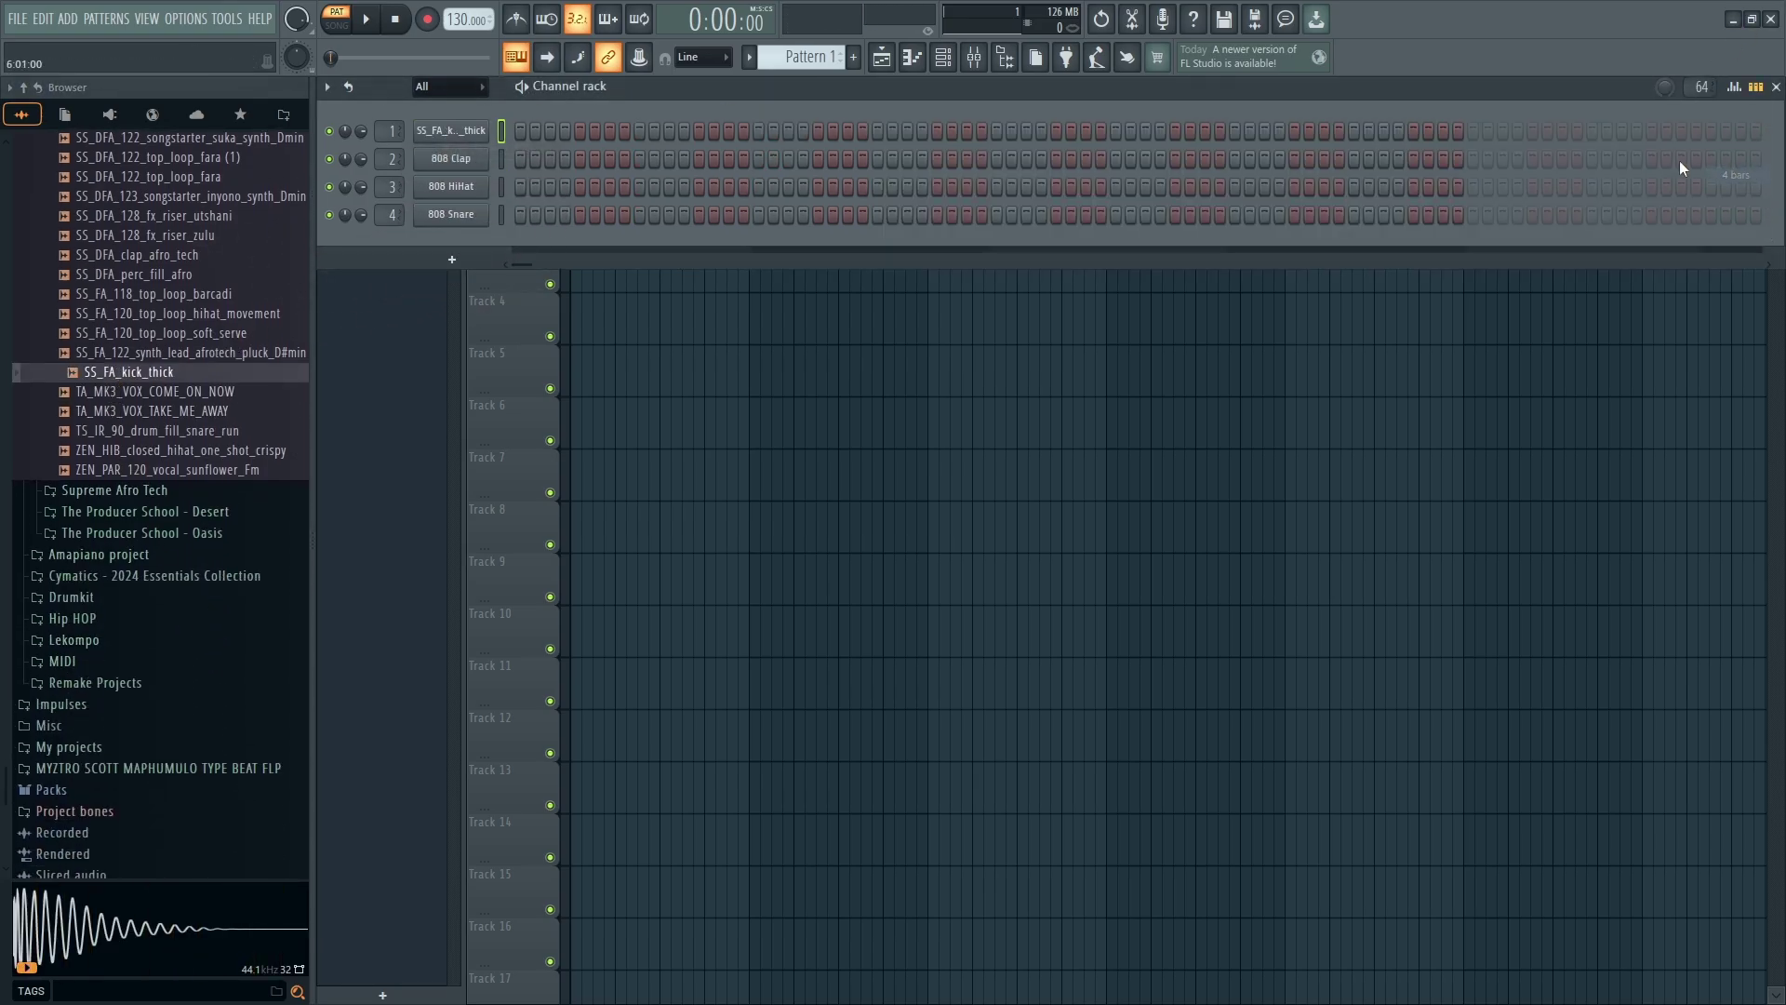
right_click(444, 130)
click(712, 206)
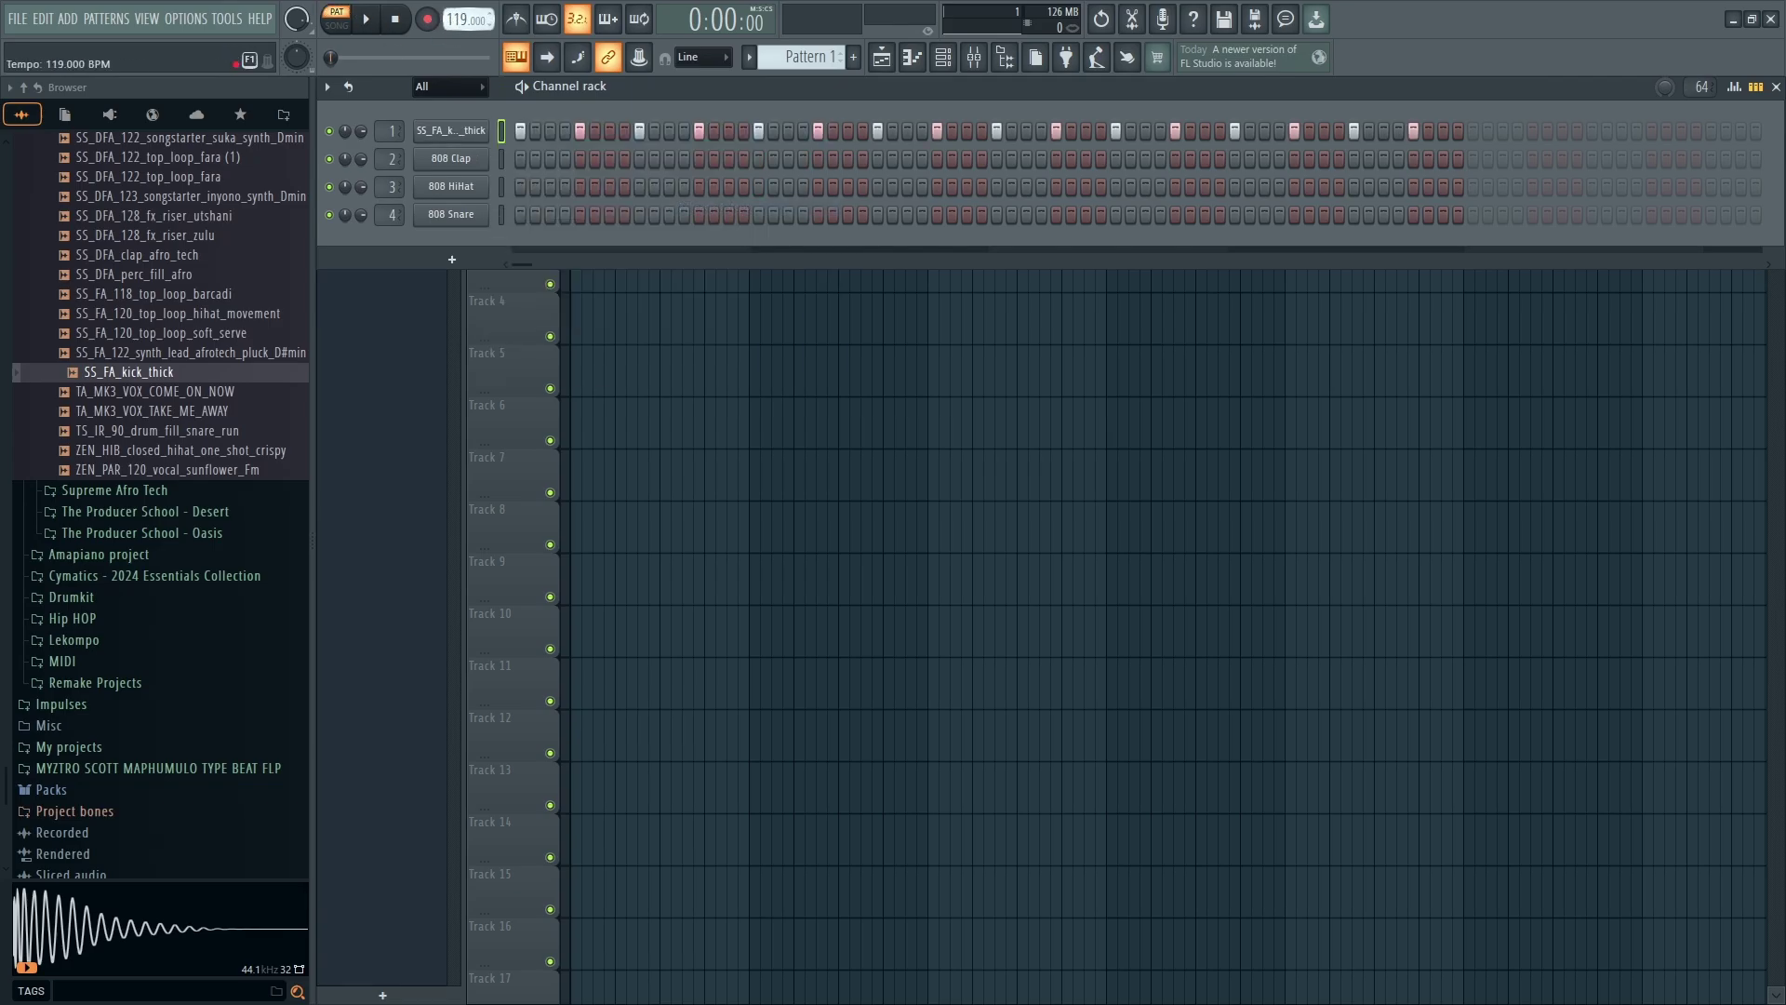
key(space)
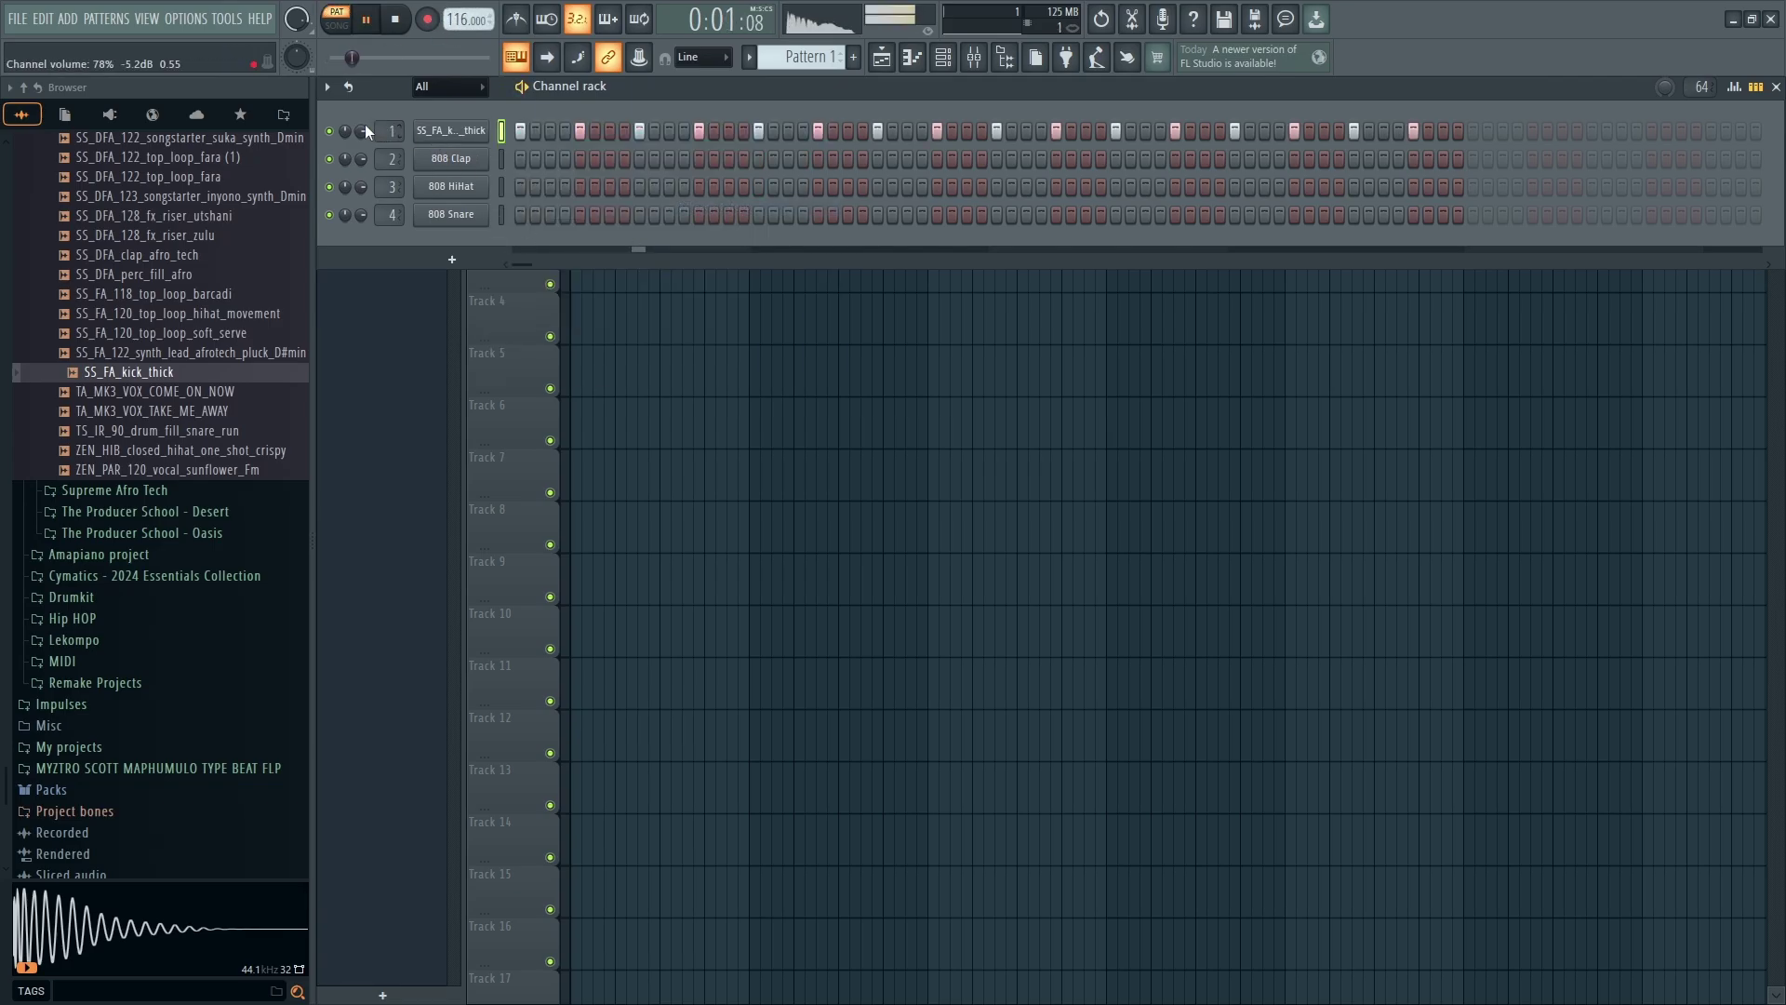
Return to the Splice folder's heading in the sample browser and collapse the folder
scroll(182, 419, up, 12)
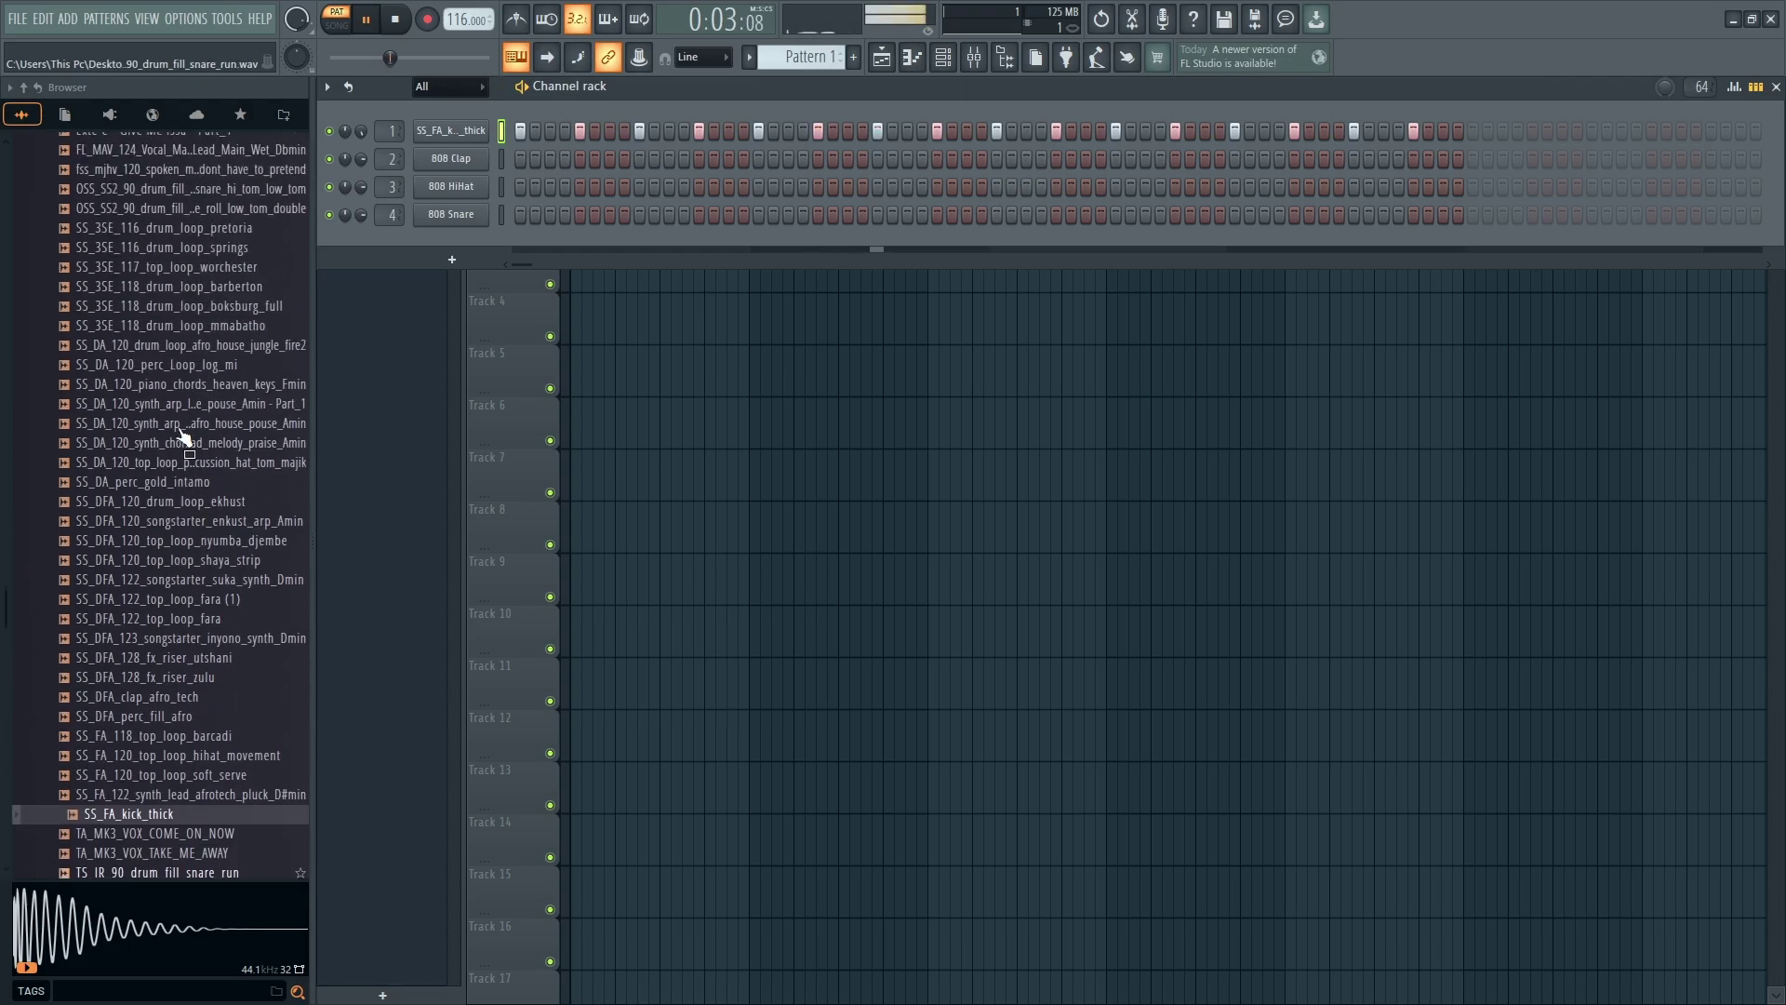
scroll(183, 437, up, 5)
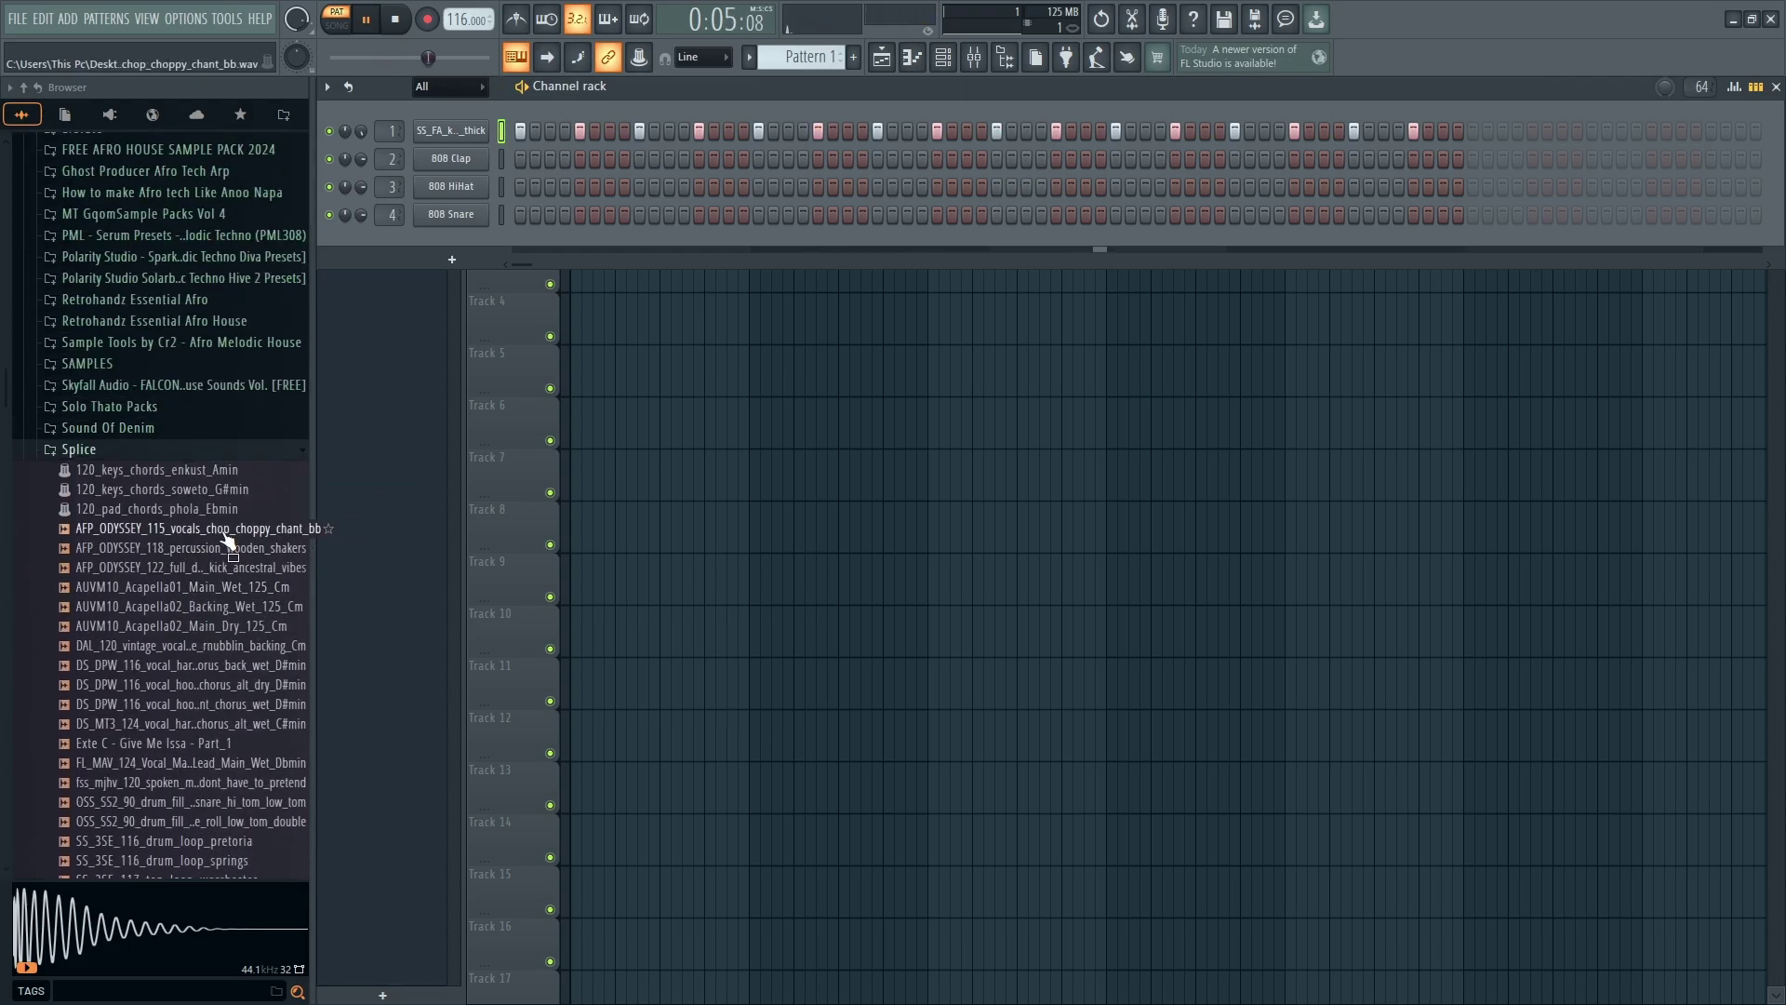
click(79, 449)
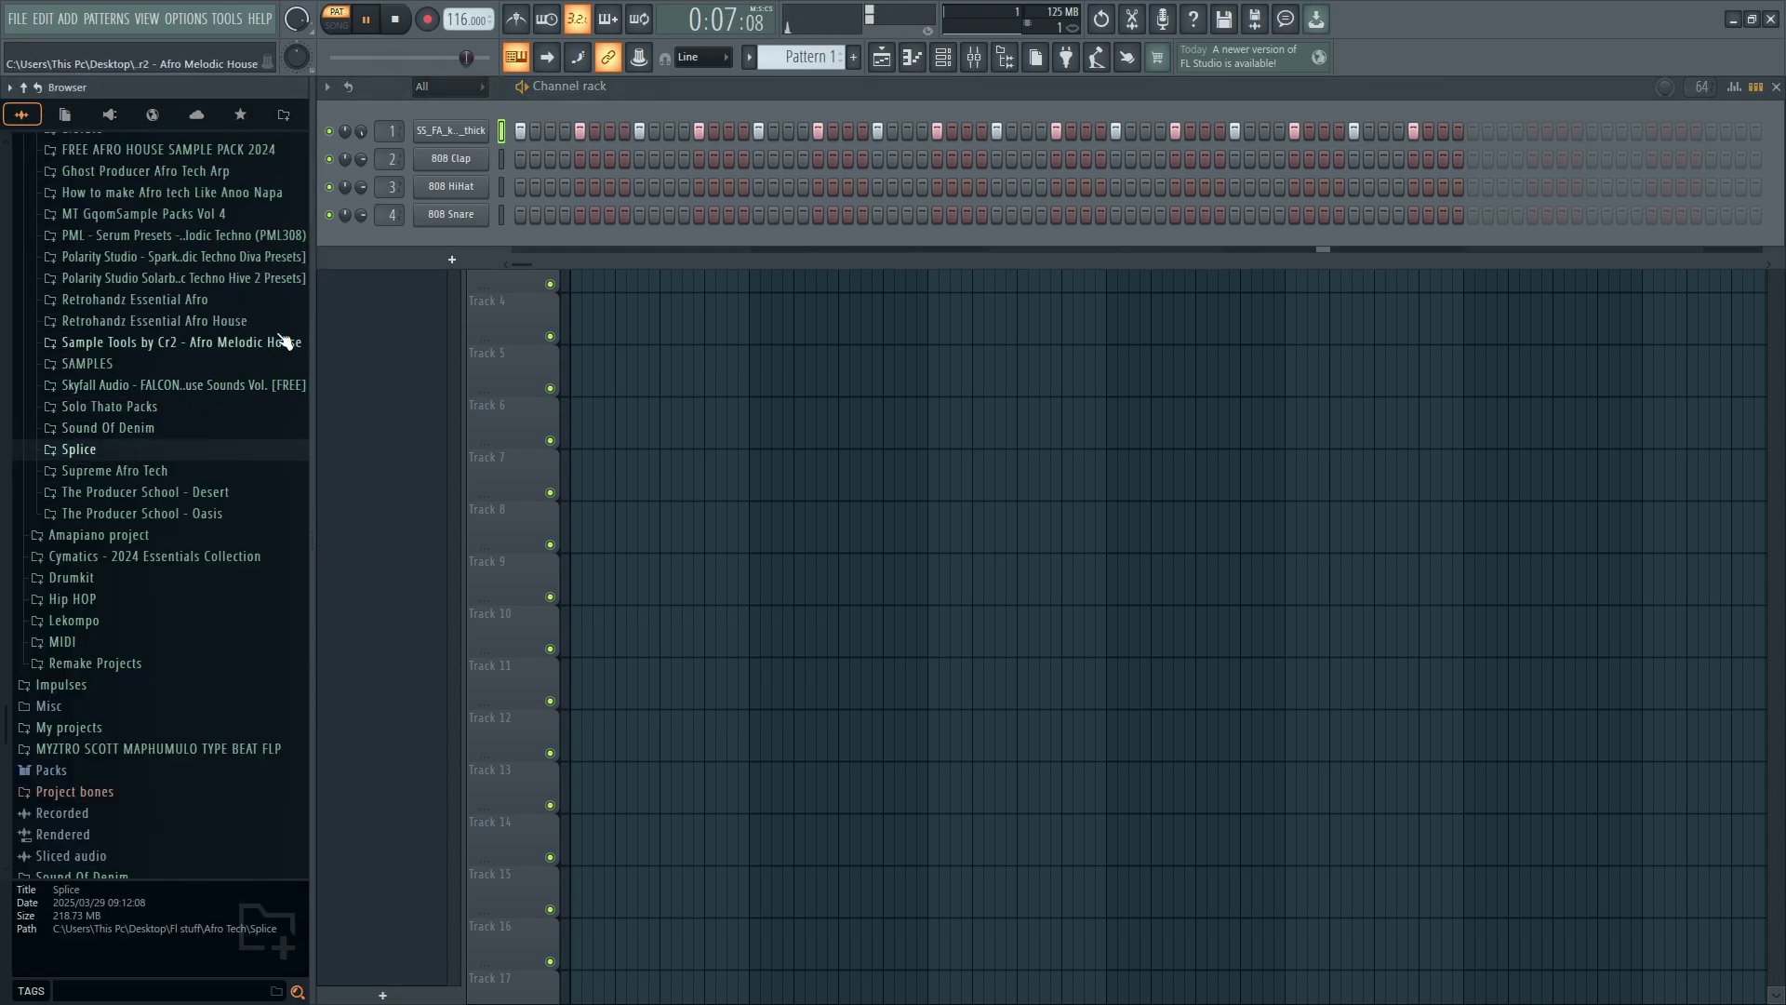
Open the mixer and remove Fruity Limiter from the Master track's last effect slot
click(974, 57)
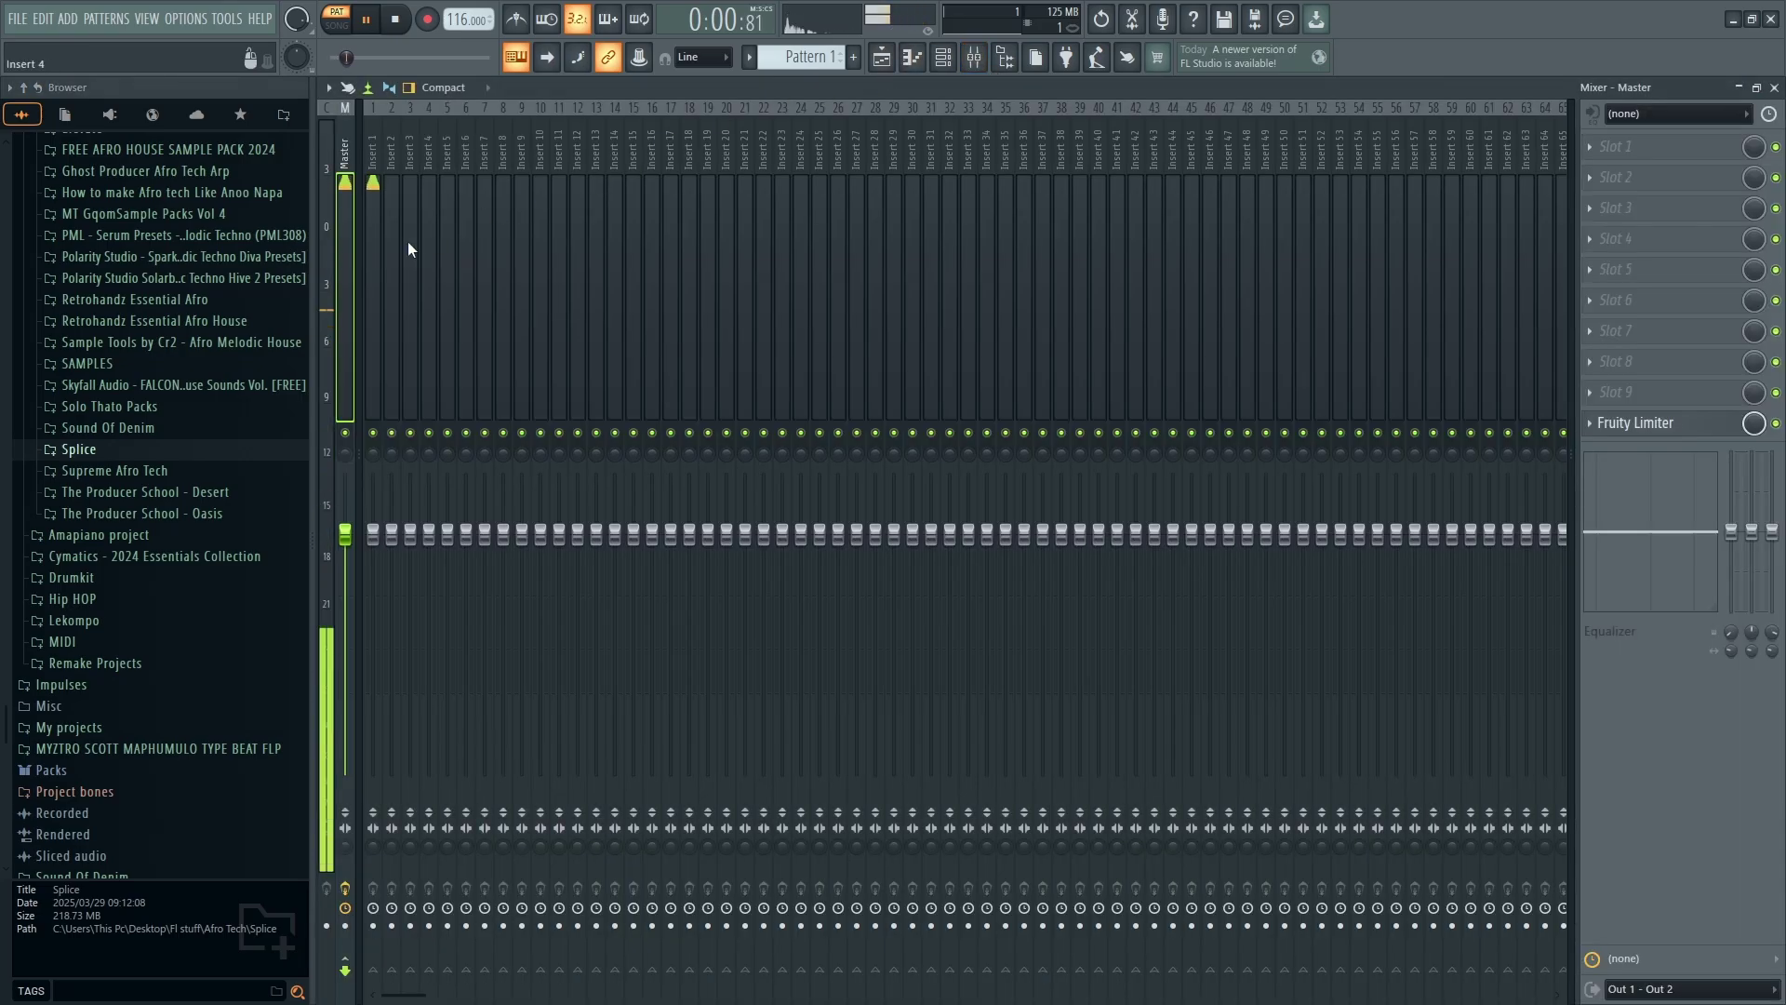
click(1596, 429)
click(1592, 146)
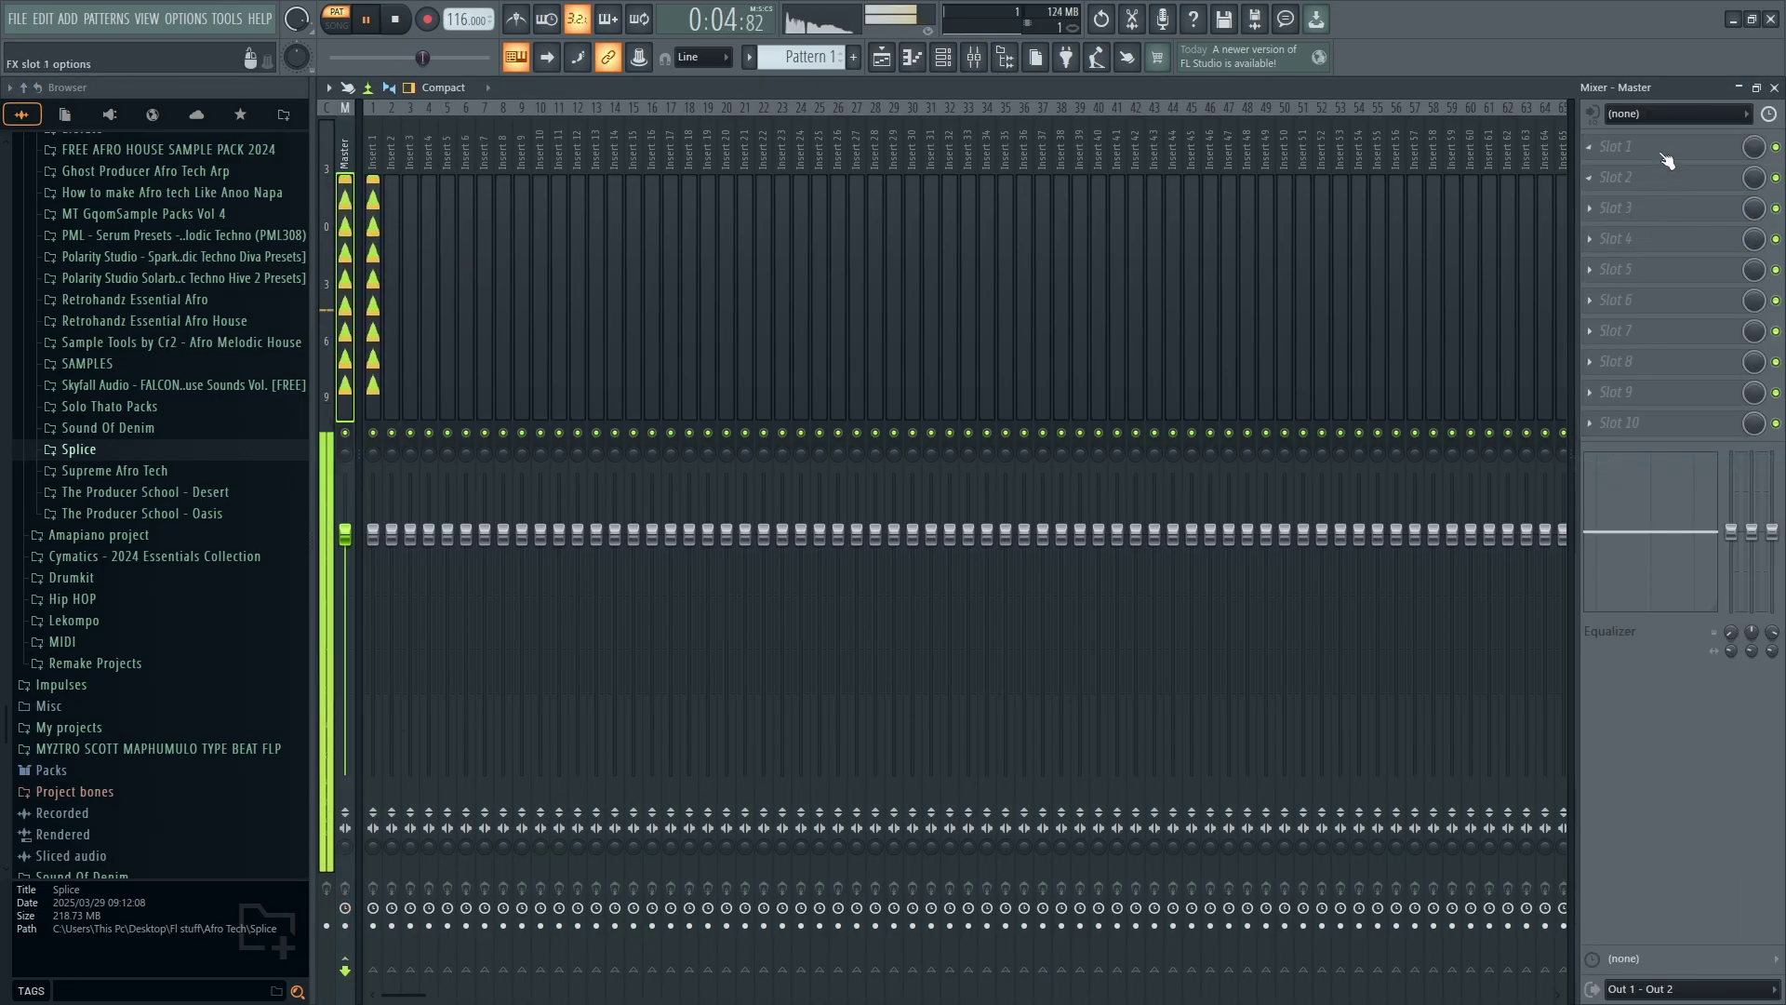
Try to load Fruity Parametric EQ 2 into the Master track's first effect slot
click(1592, 146)
mouse_move(1602, 170)
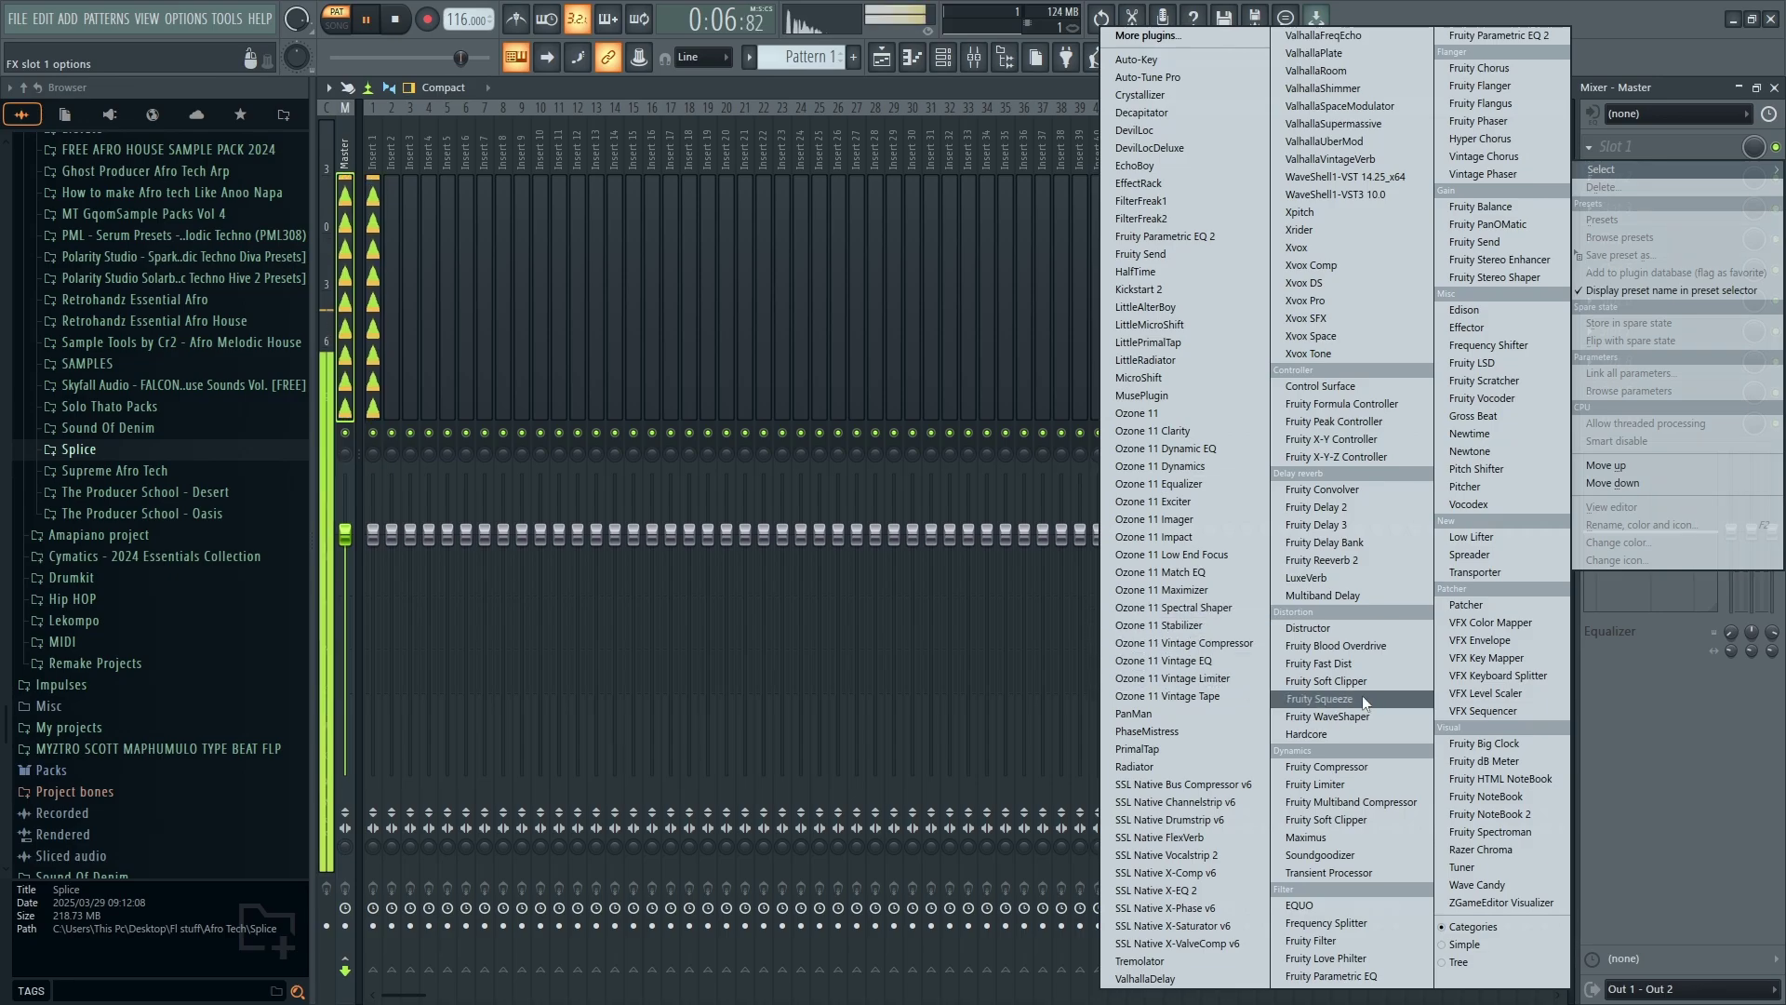
click(1509, 34)
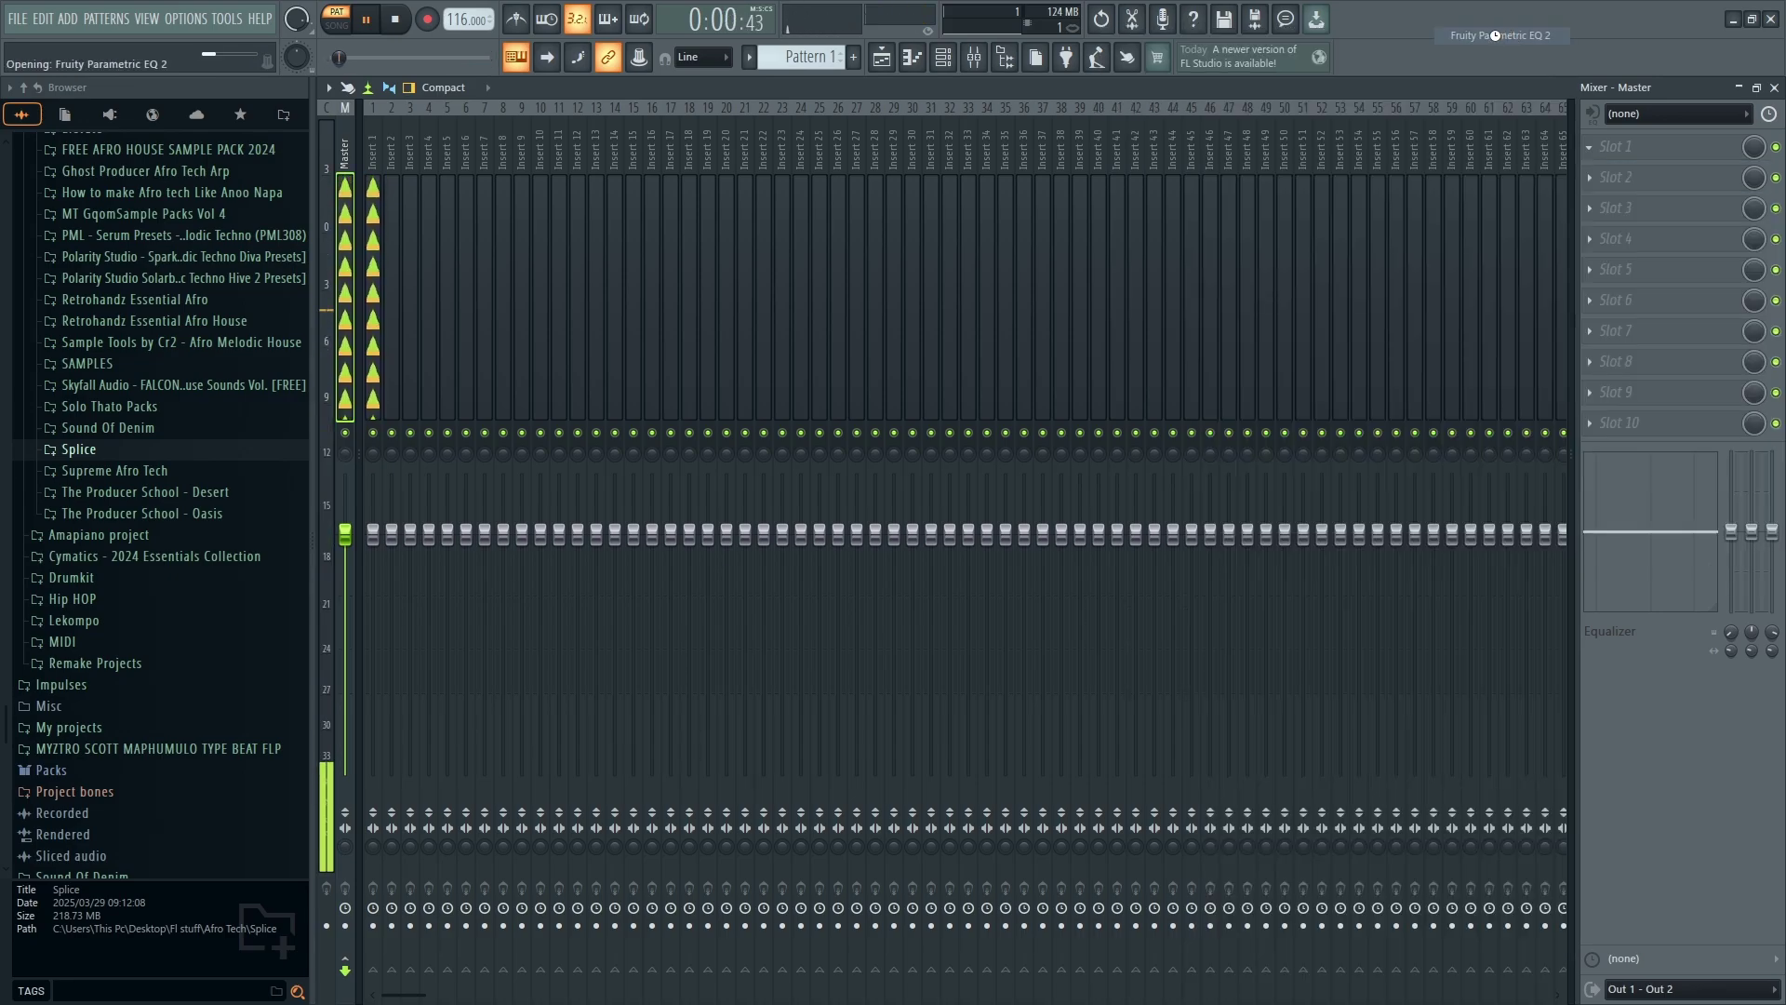
Load Ozone 11 Maximizer into the Master track's first effect slot with the Classic Master preset, and close the mixer
click(1591, 145)
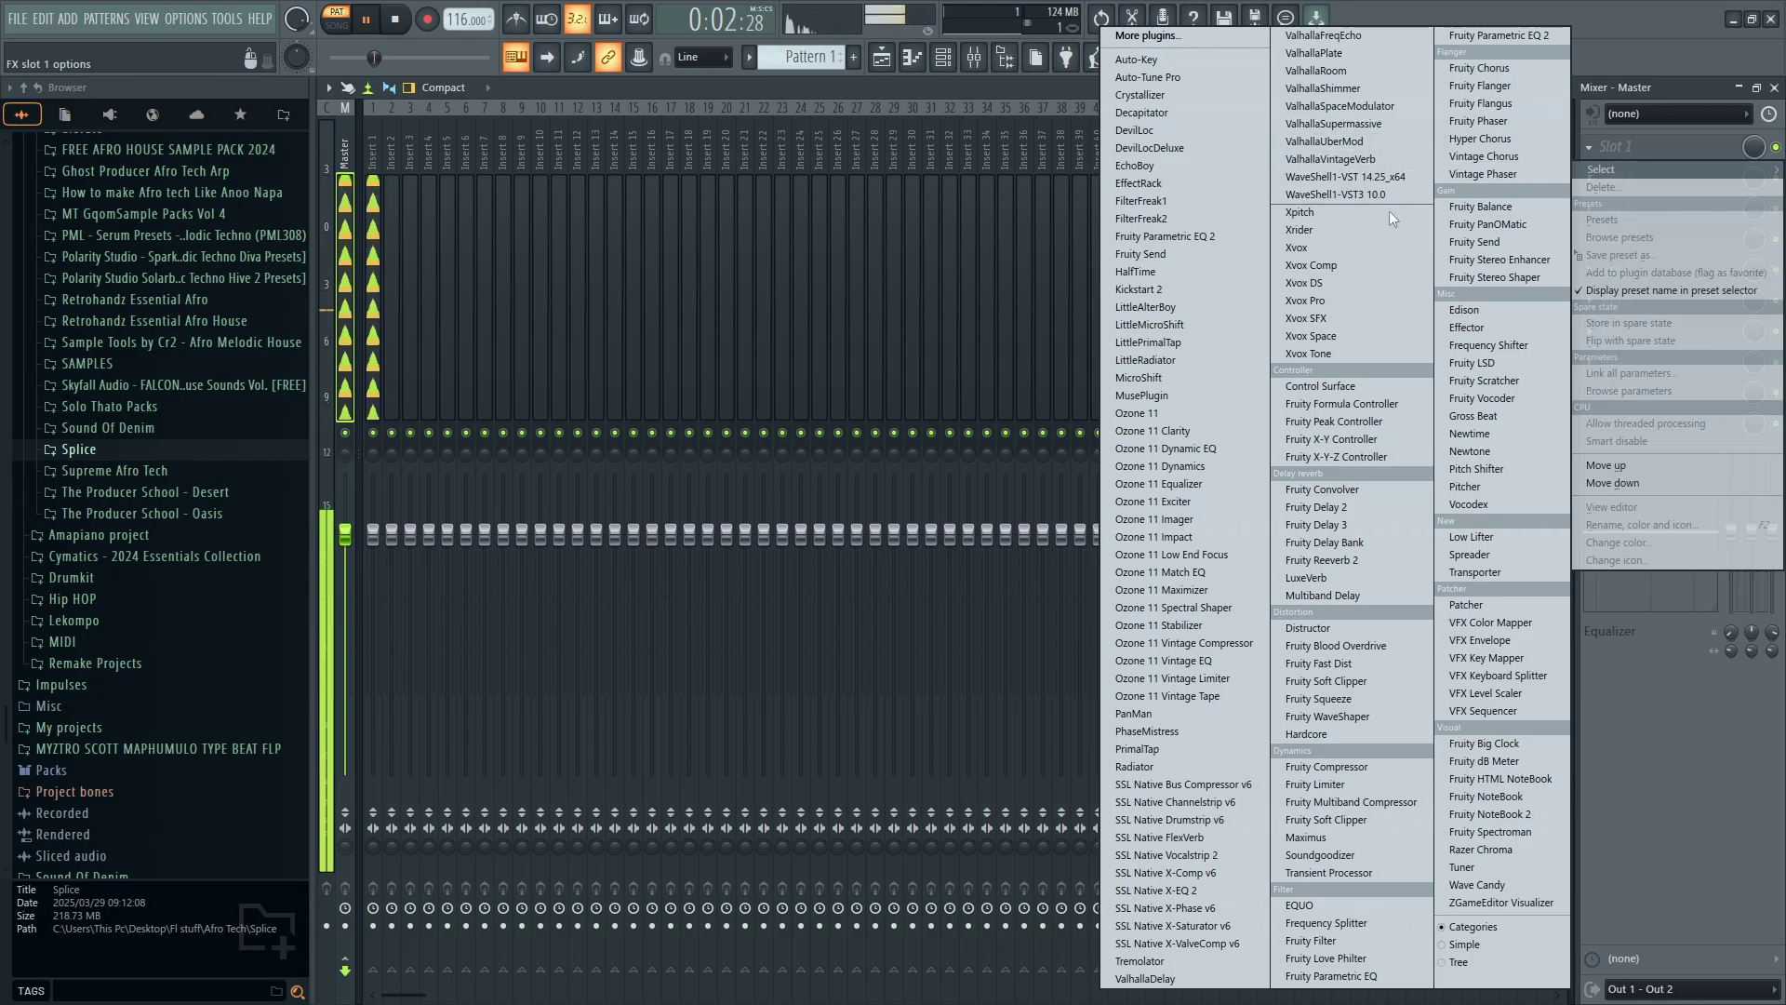
click(1170, 596)
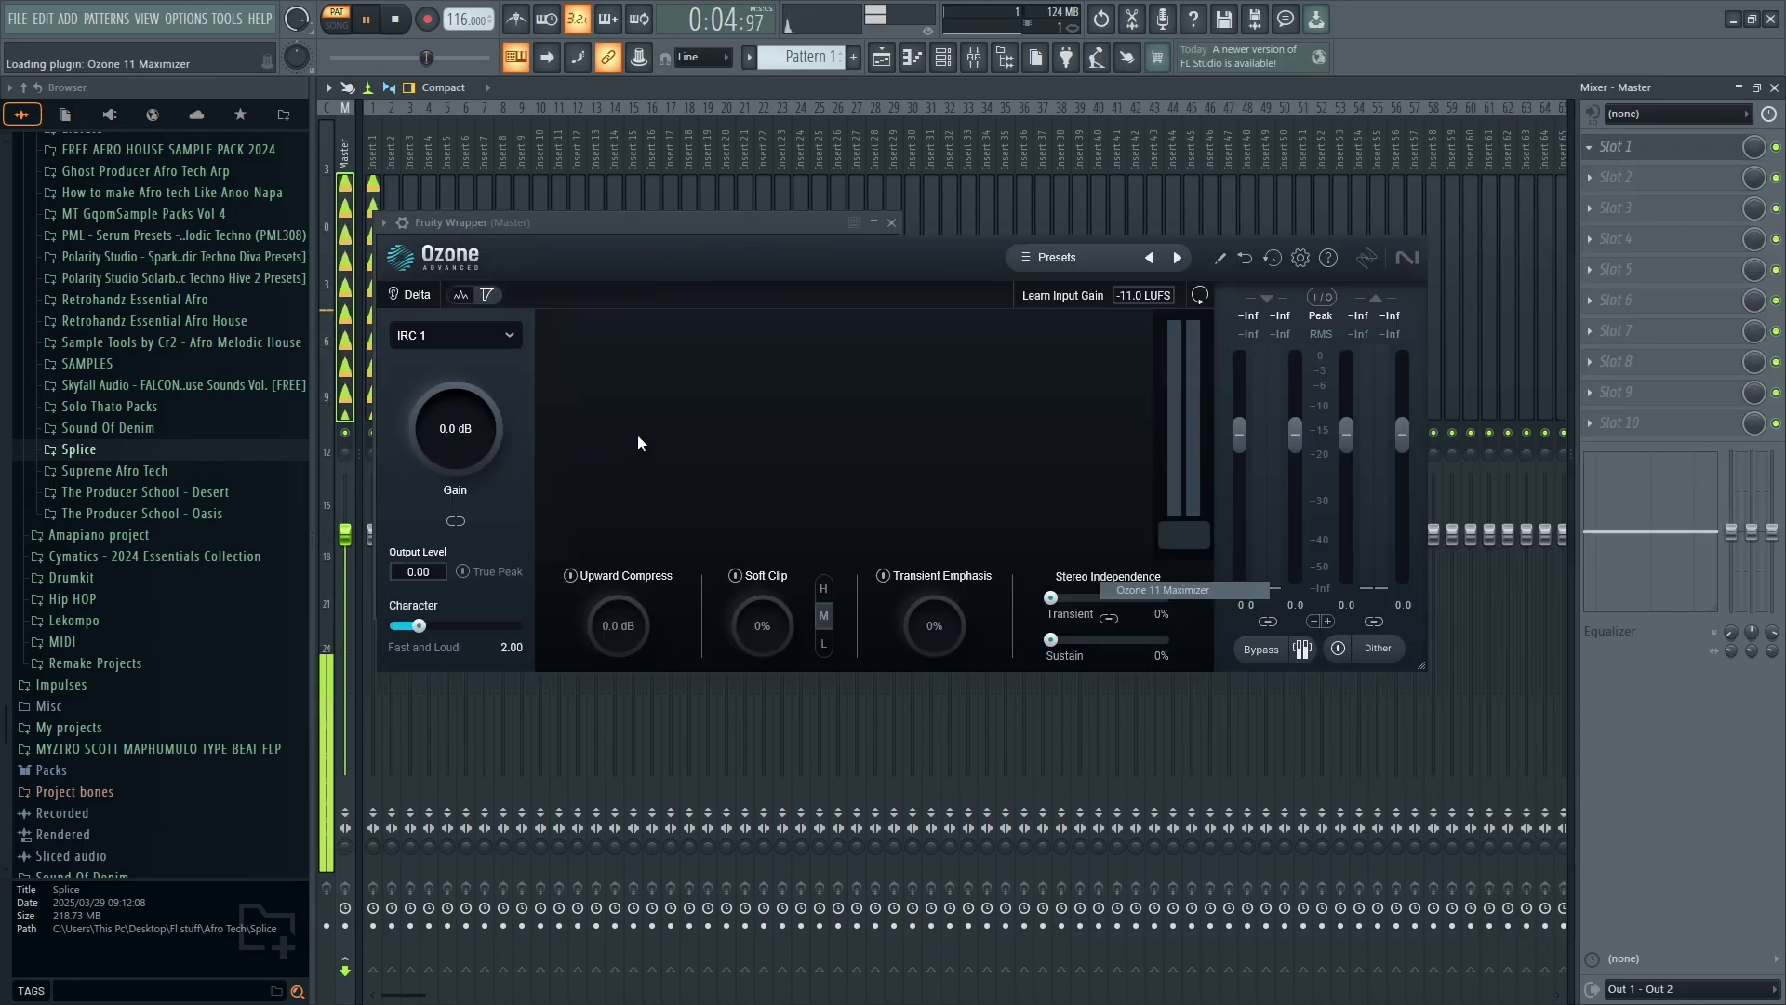
click(1035, 261)
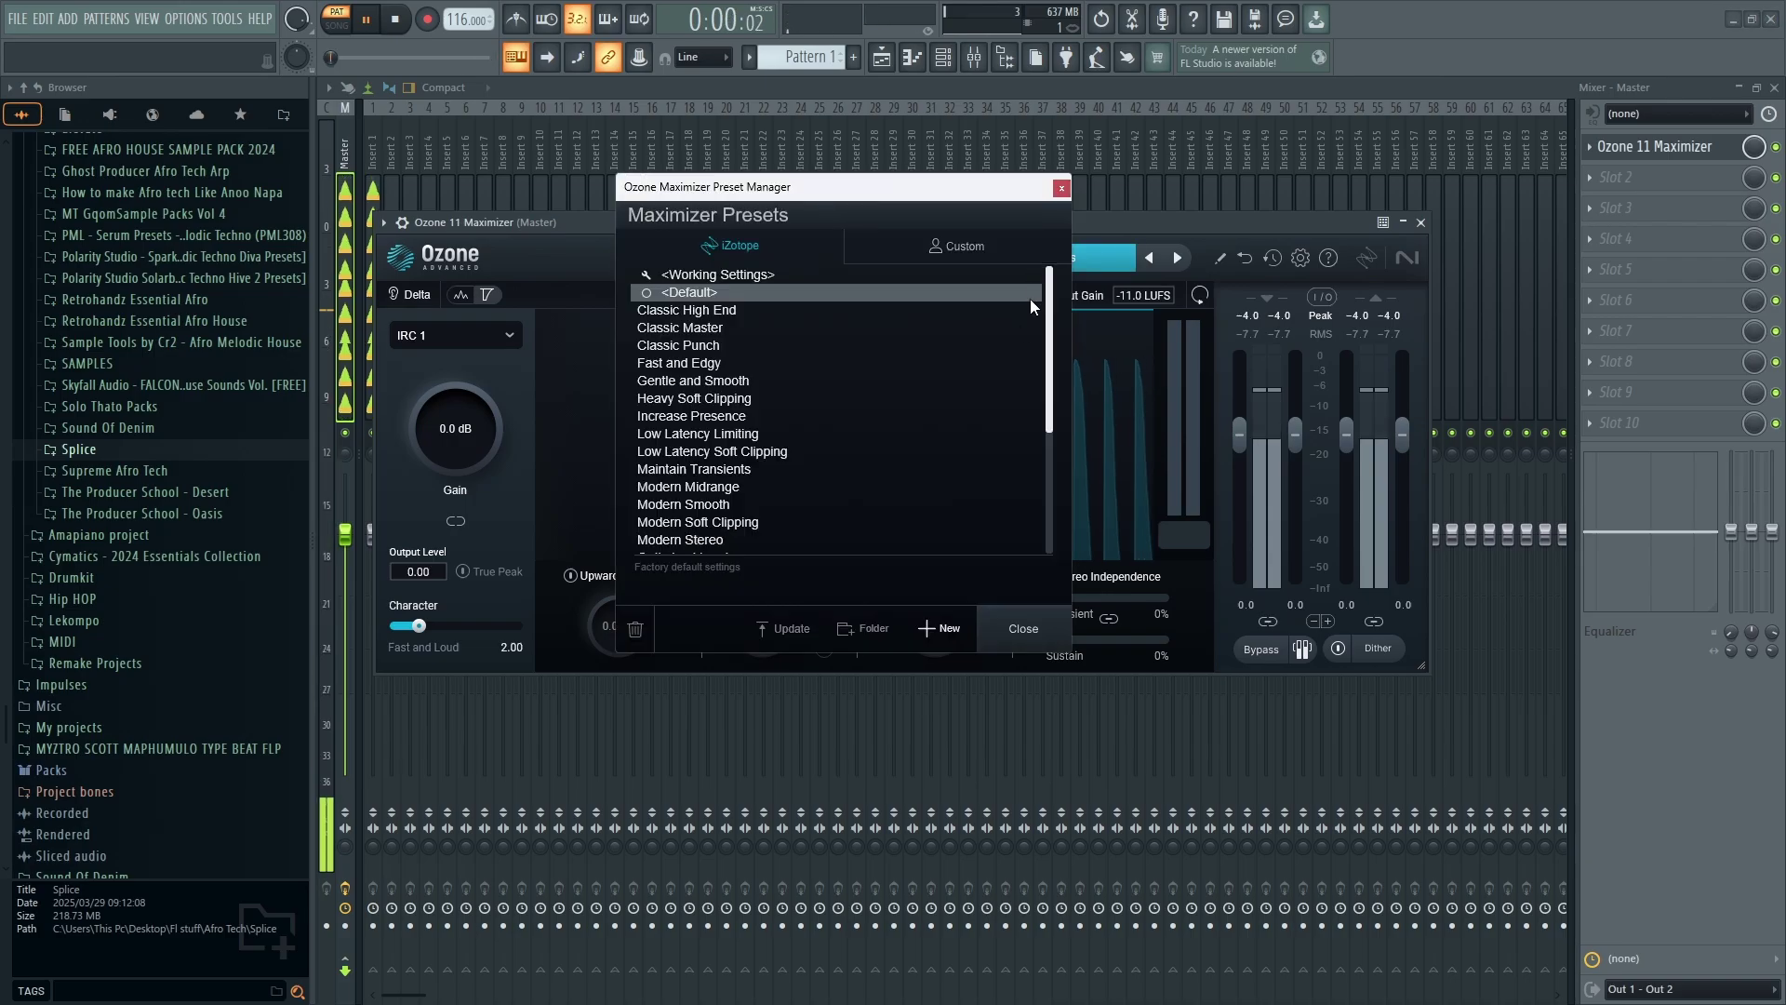
click(680, 328)
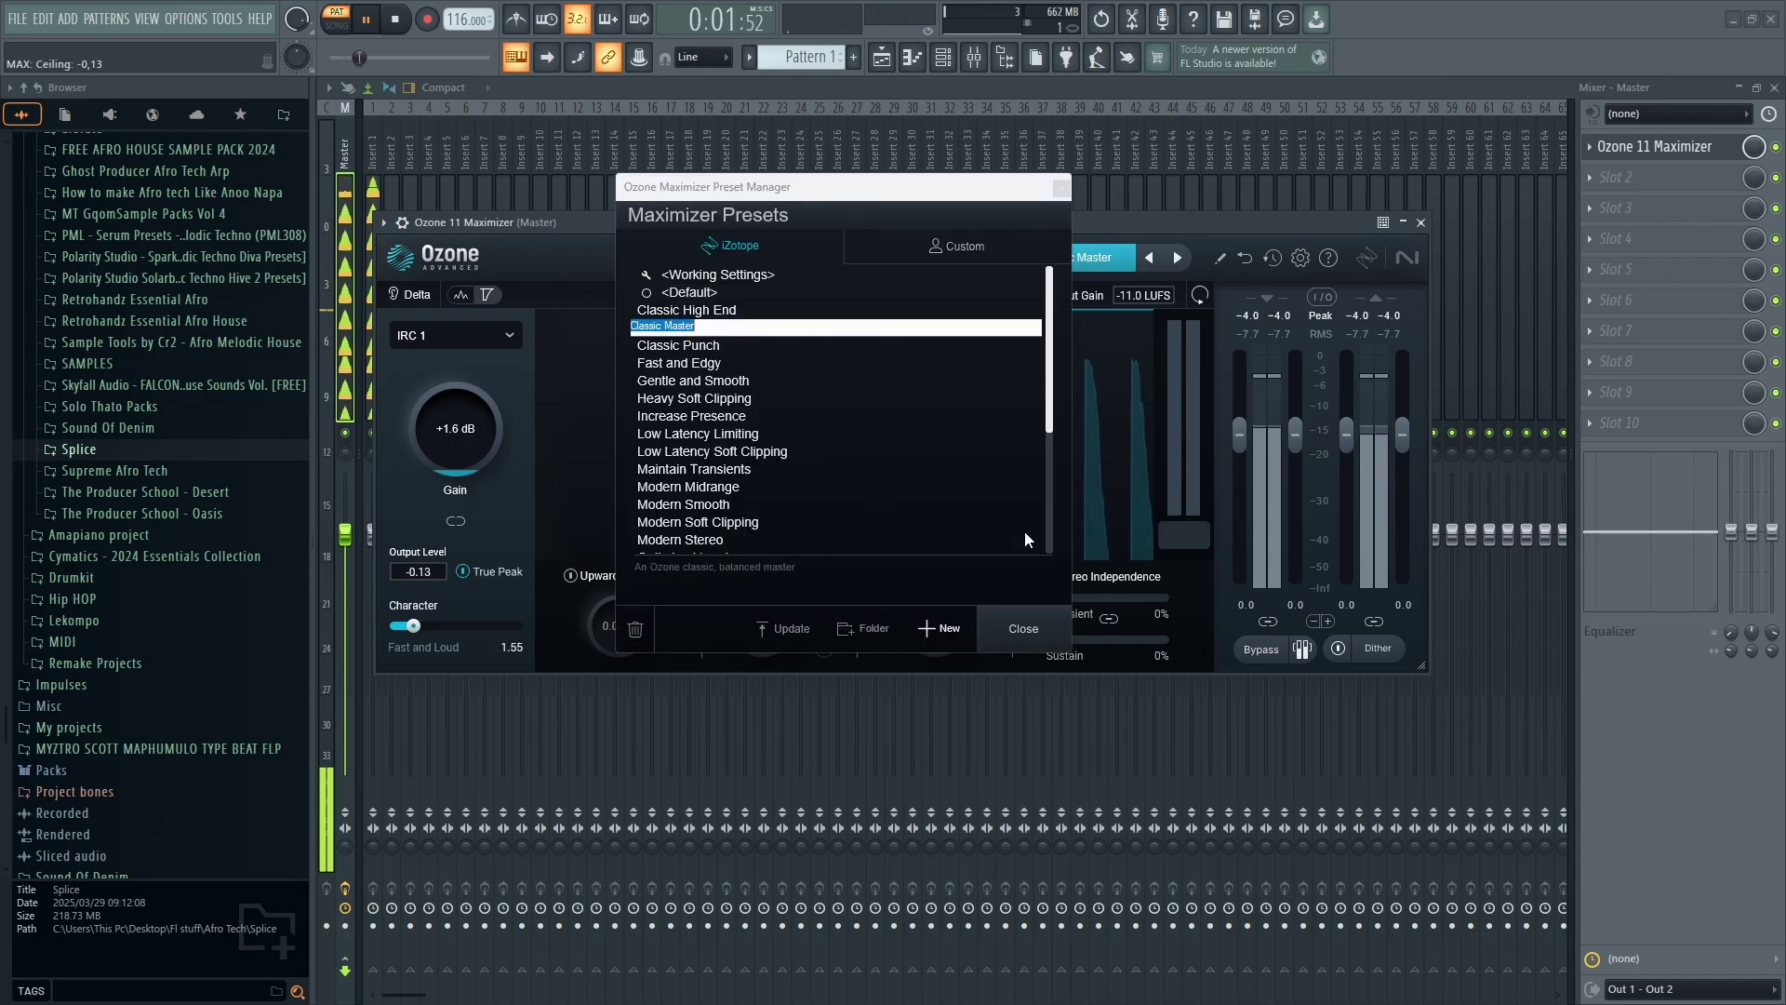
click(1024, 628)
scroll(477, 439, up, 4)
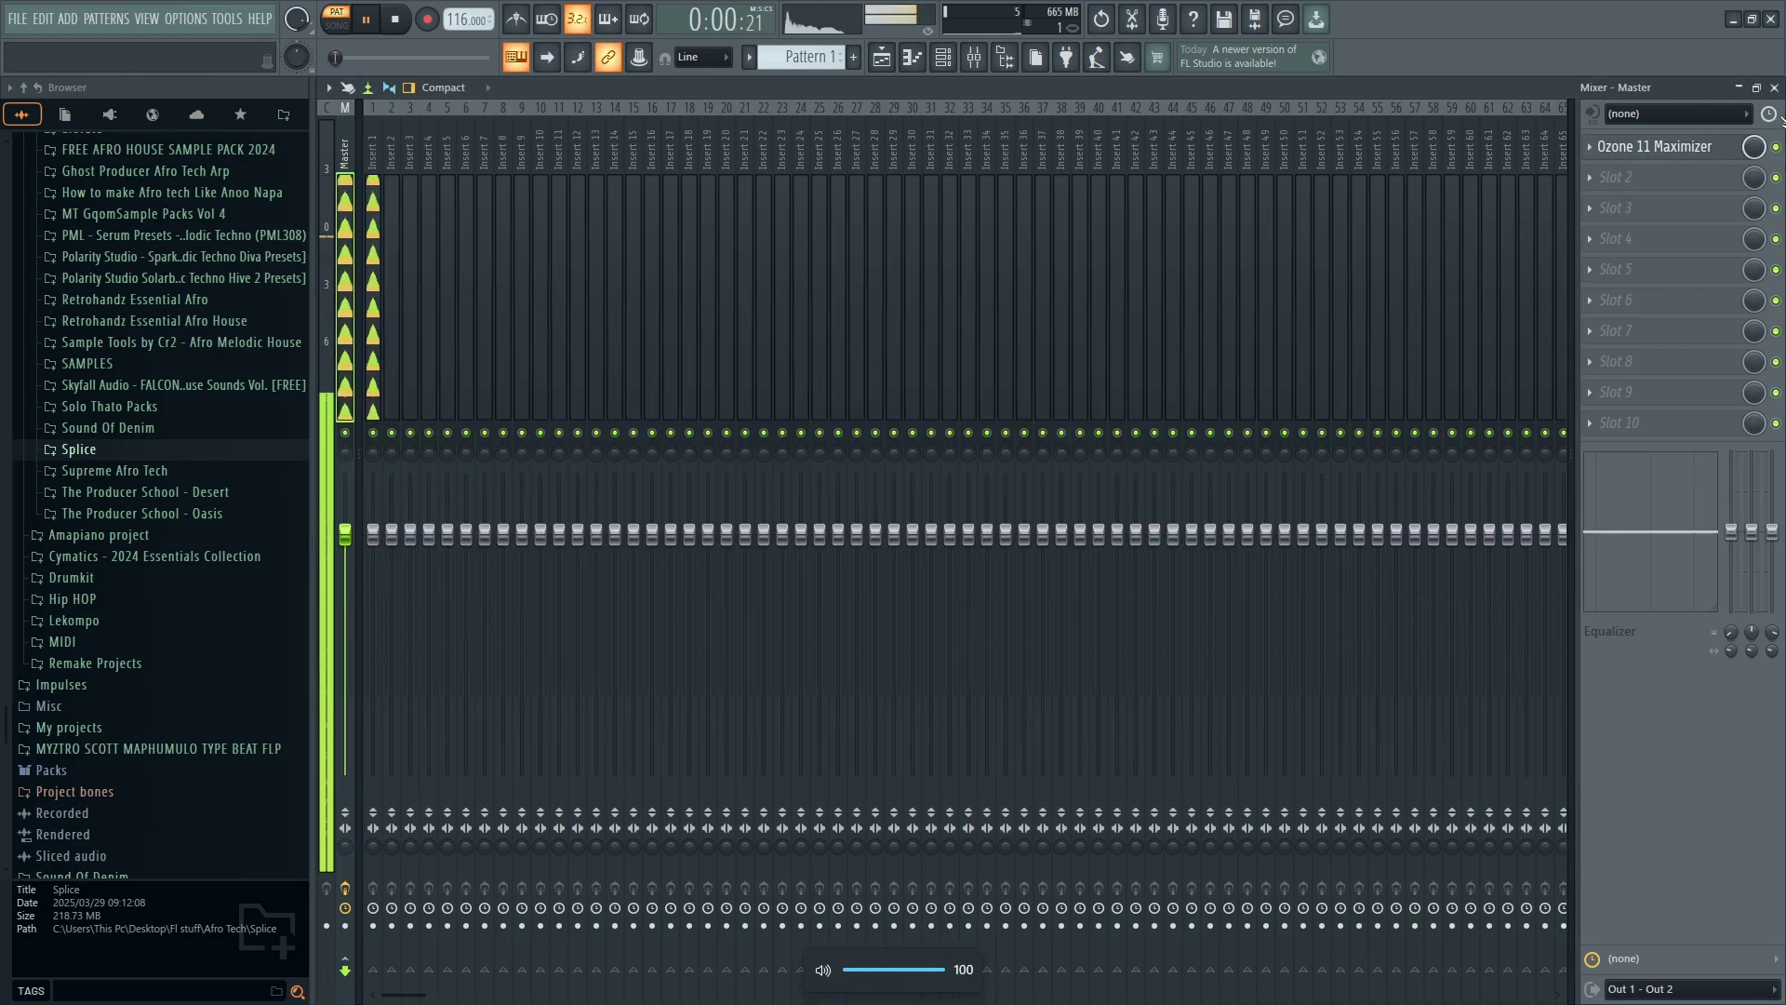
click(1774, 87)
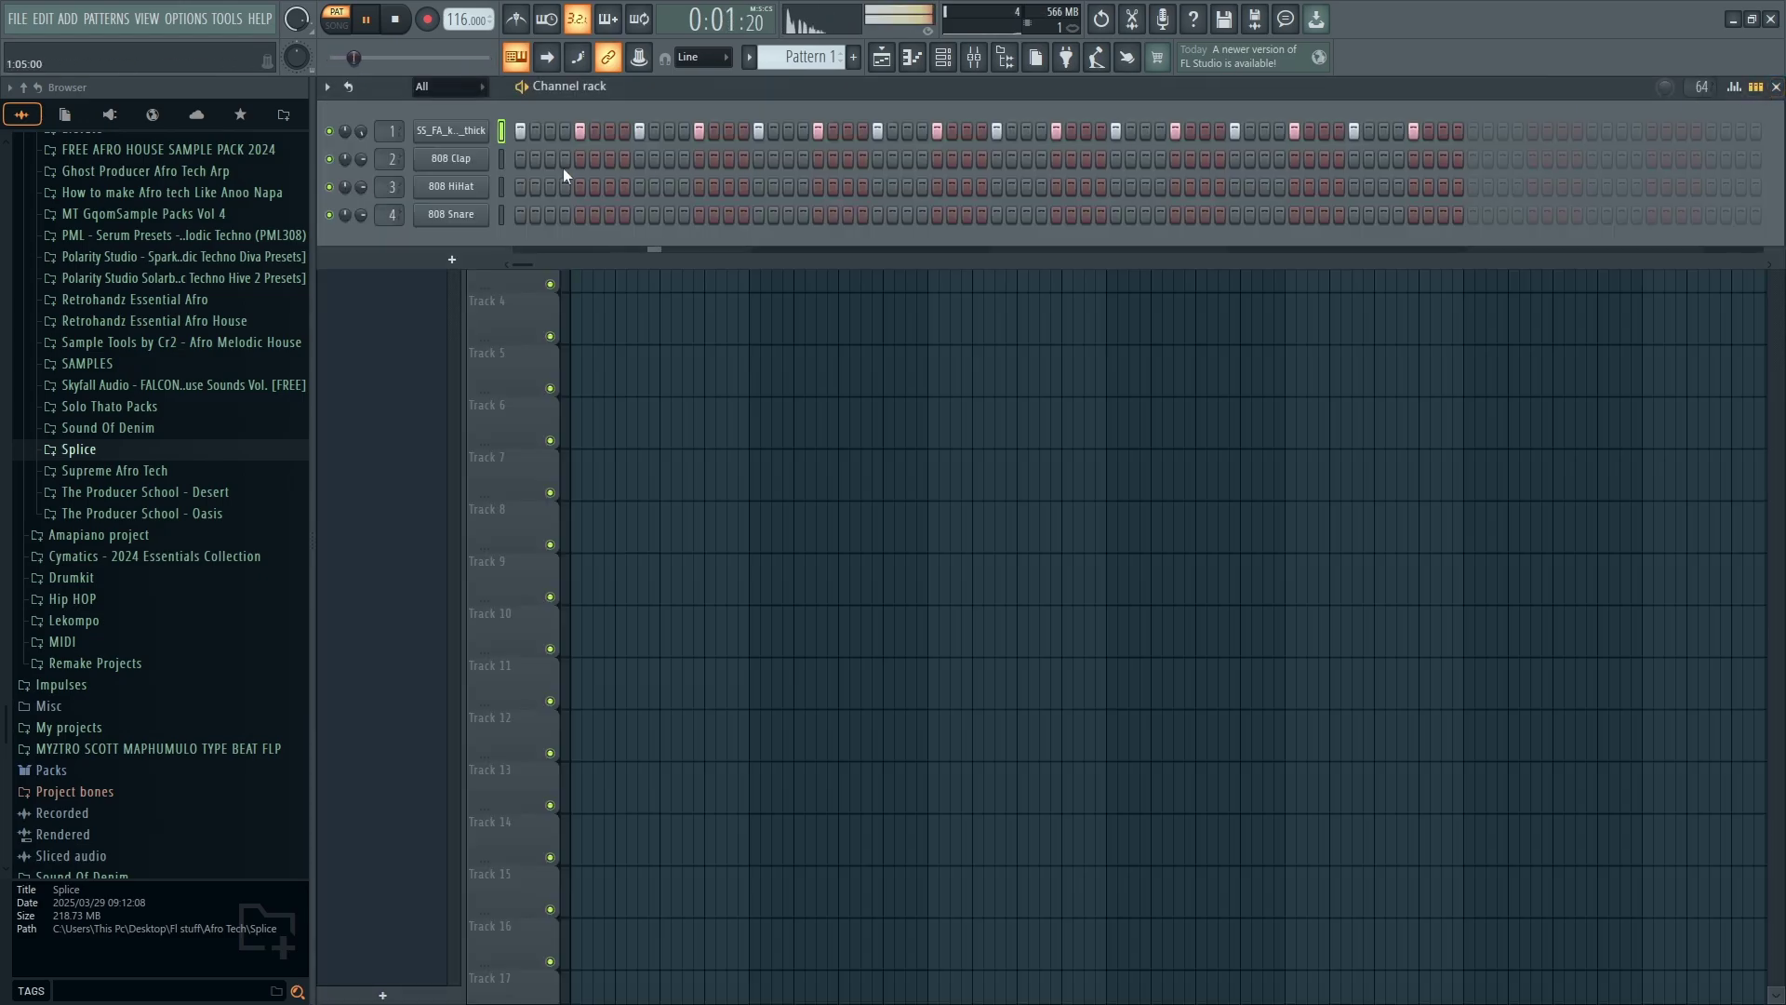
Add a Fruity DX10 instrument channel to the channel rack and load its eFlute preset
click(452, 258)
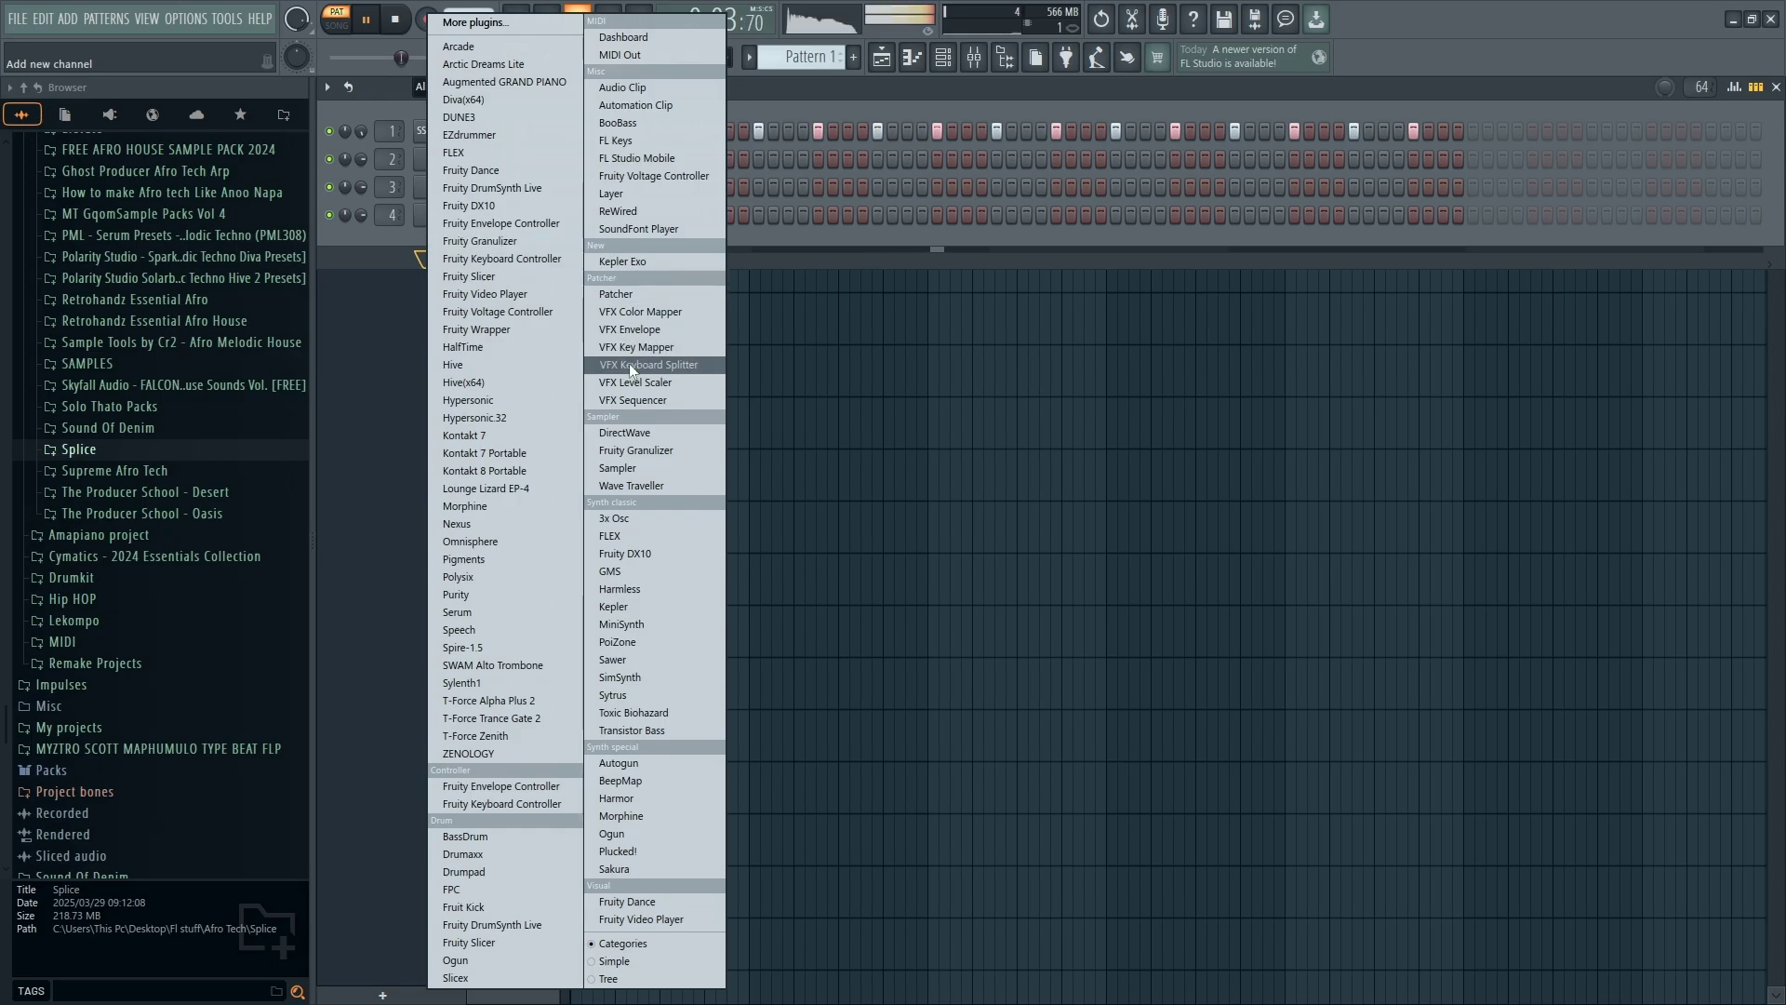
click(621, 556)
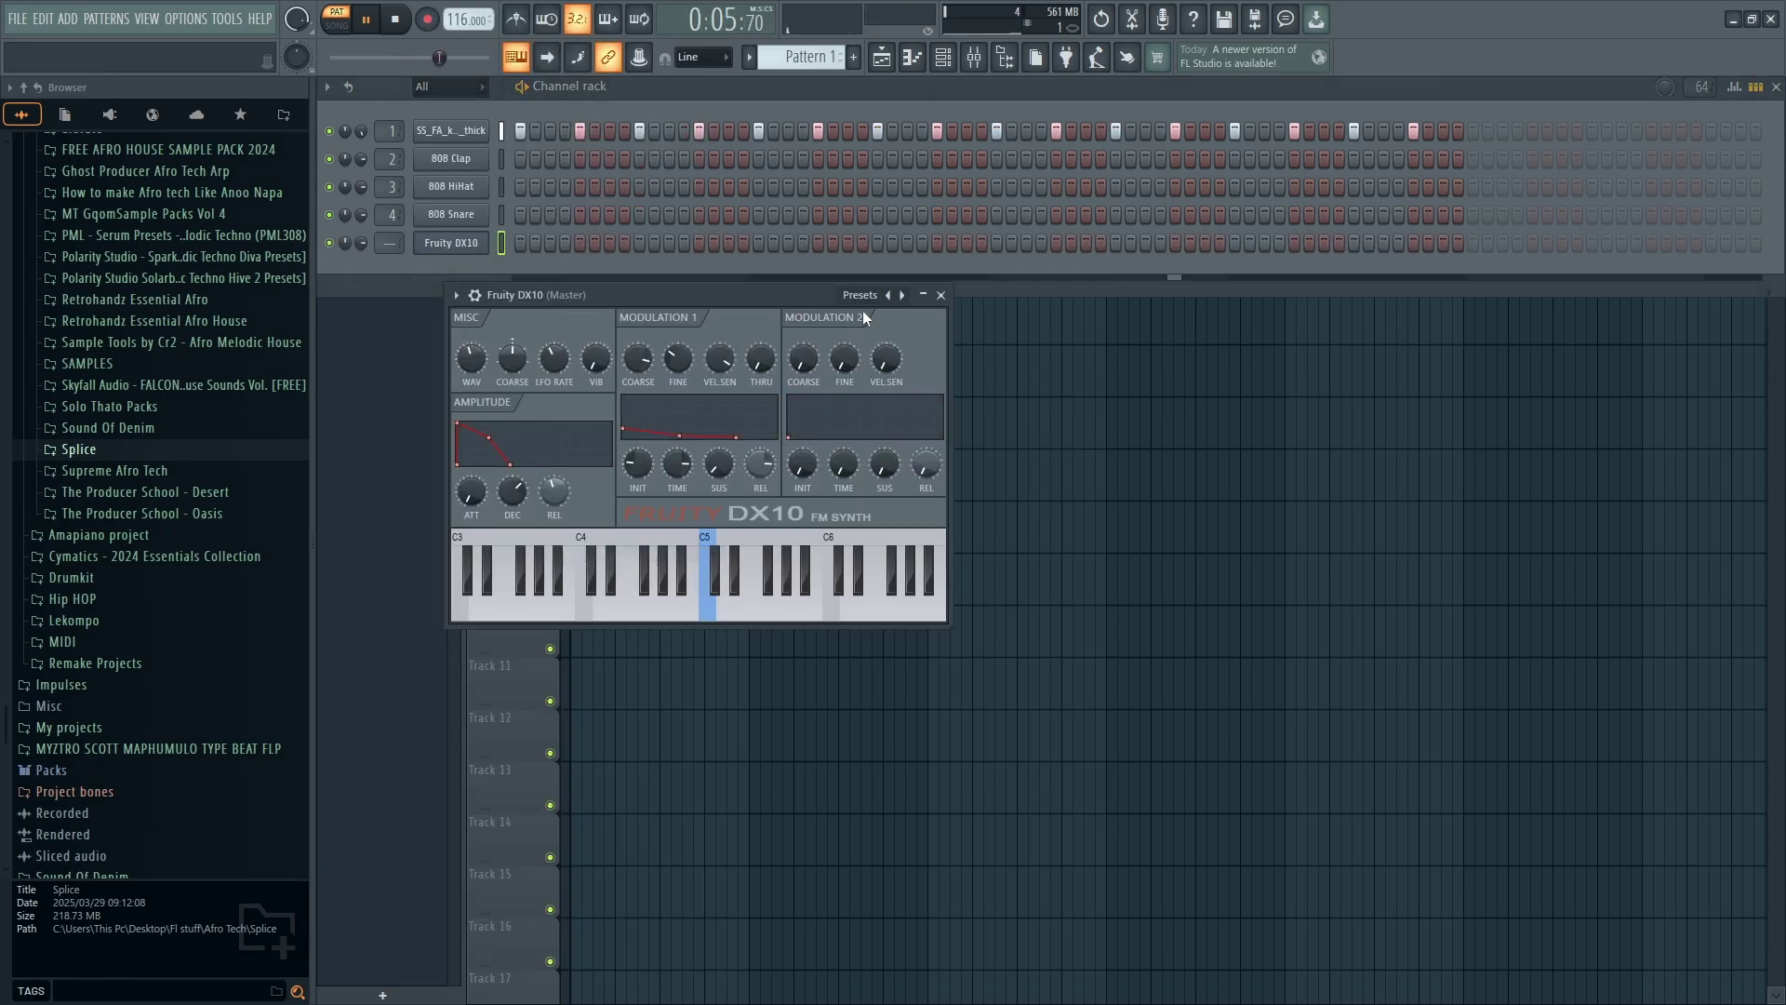
click(904, 294)
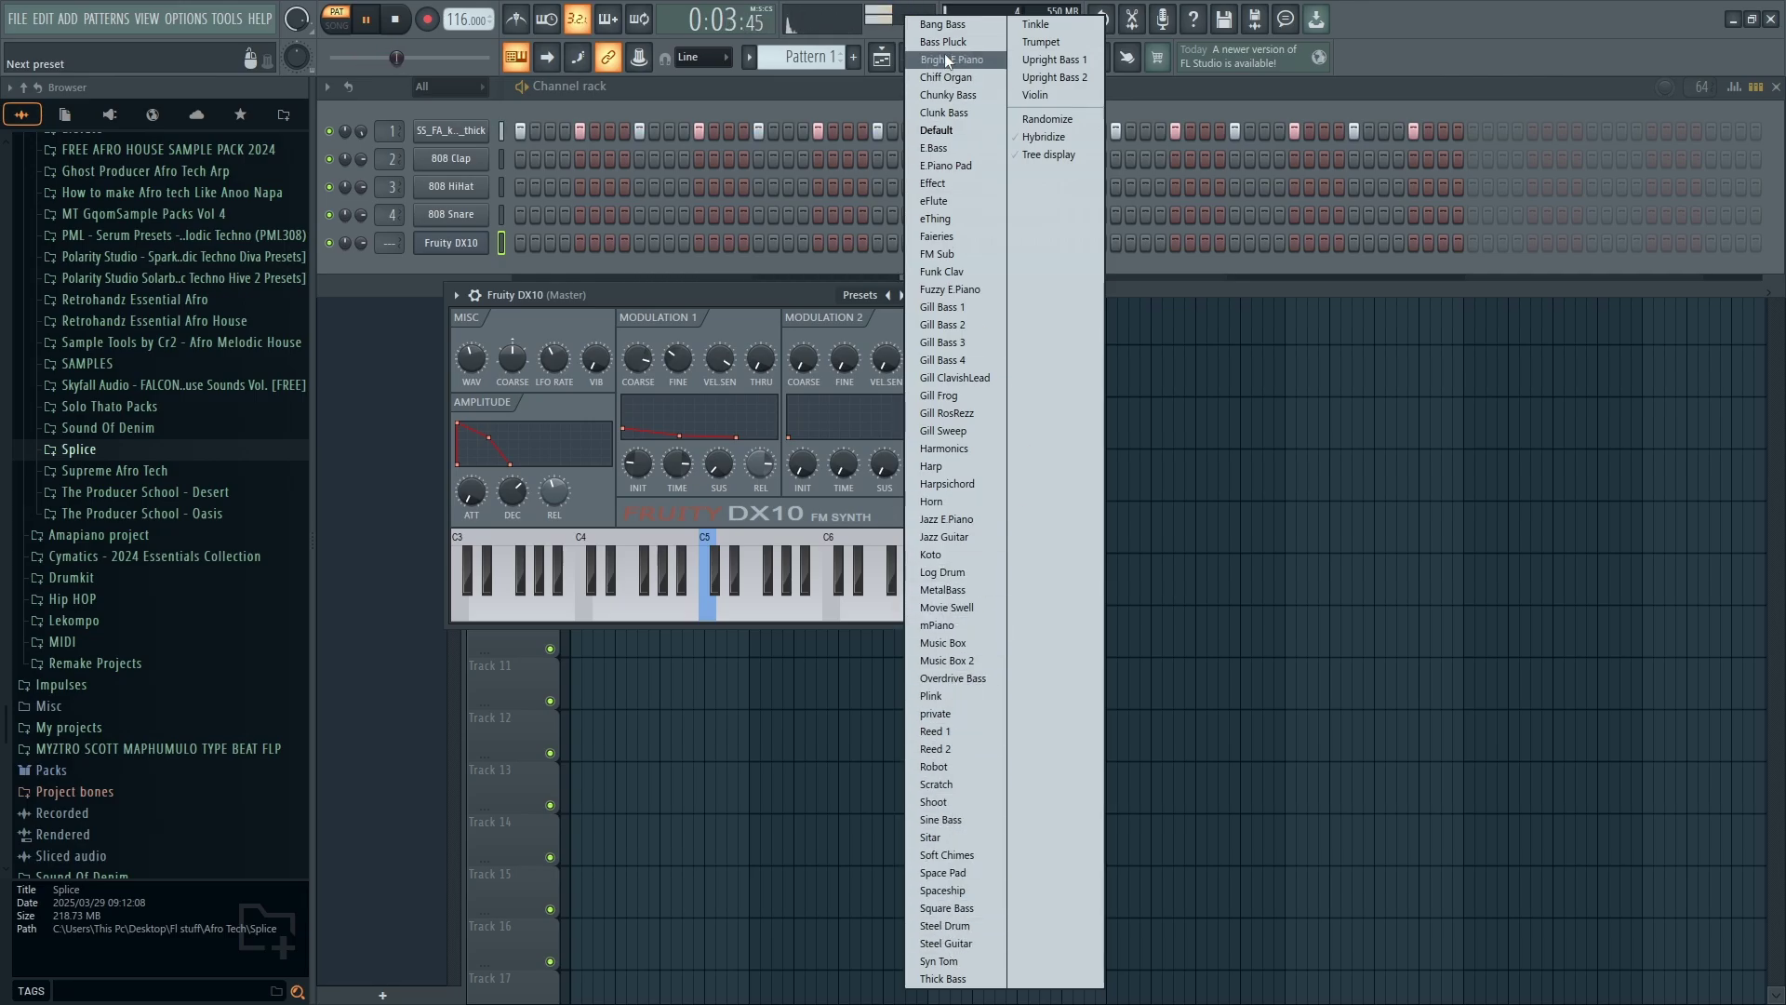
click(942, 200)
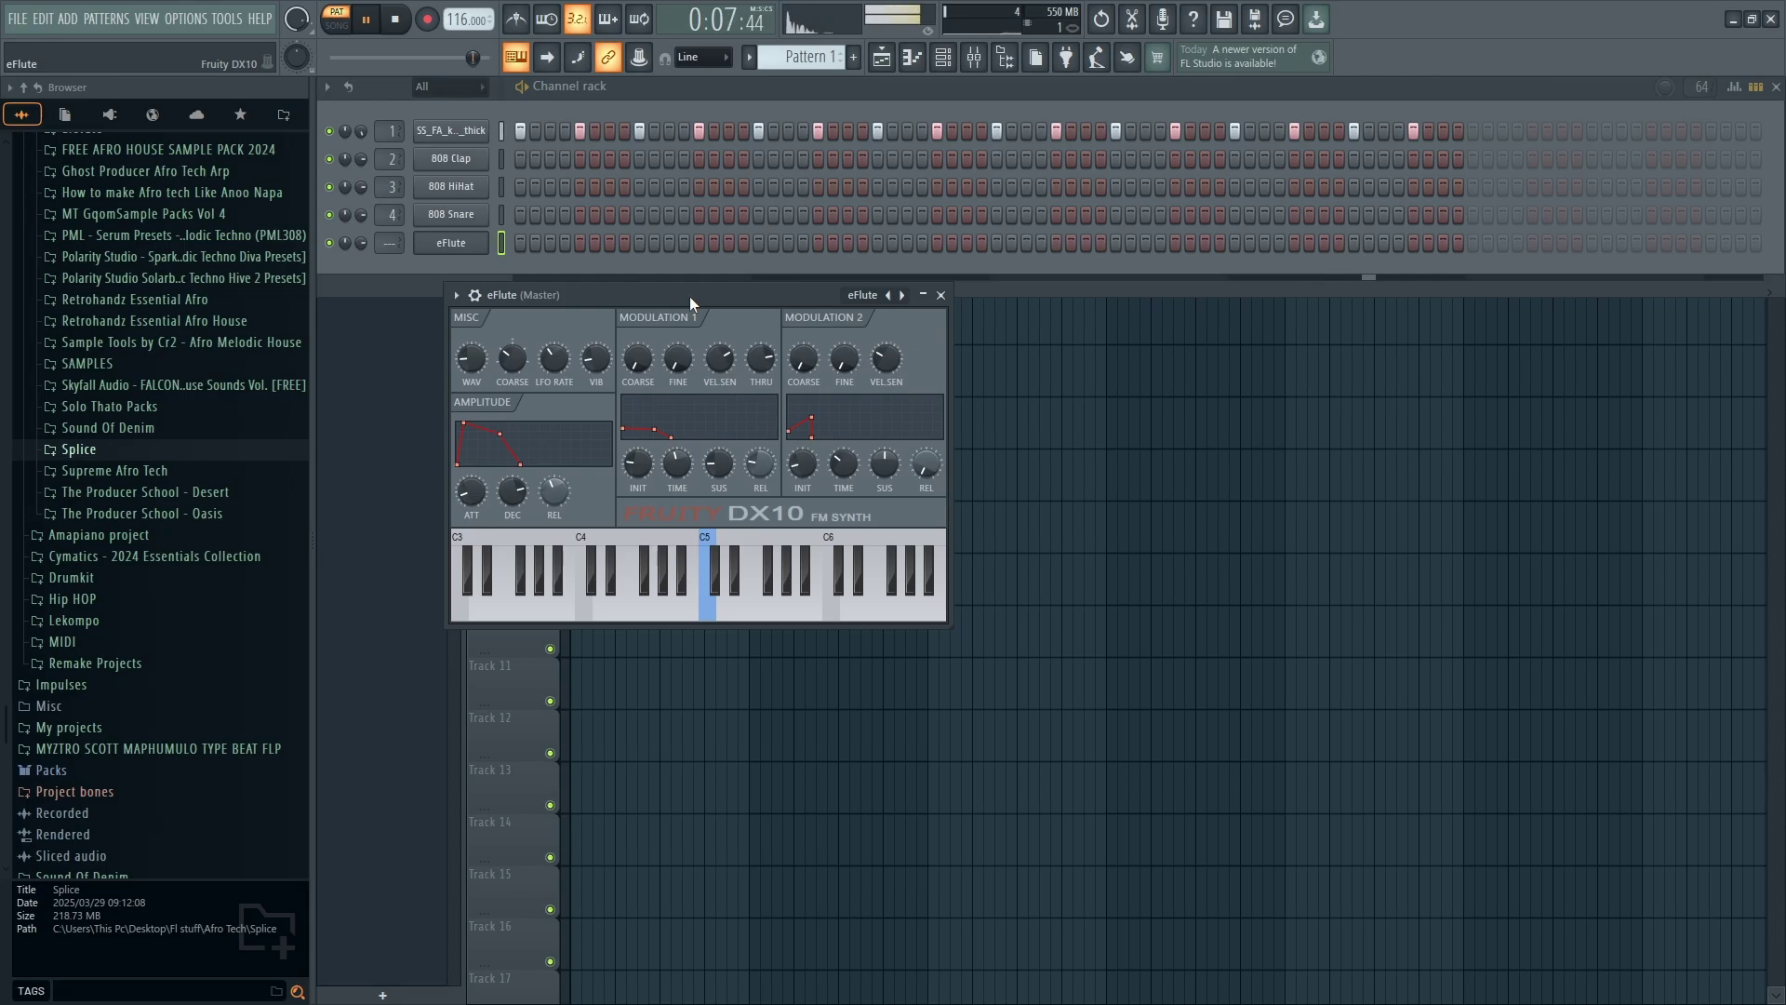
Route the DX10 channel to mixer track 5 and switch the synth to the FM Sub preset
key(F9)
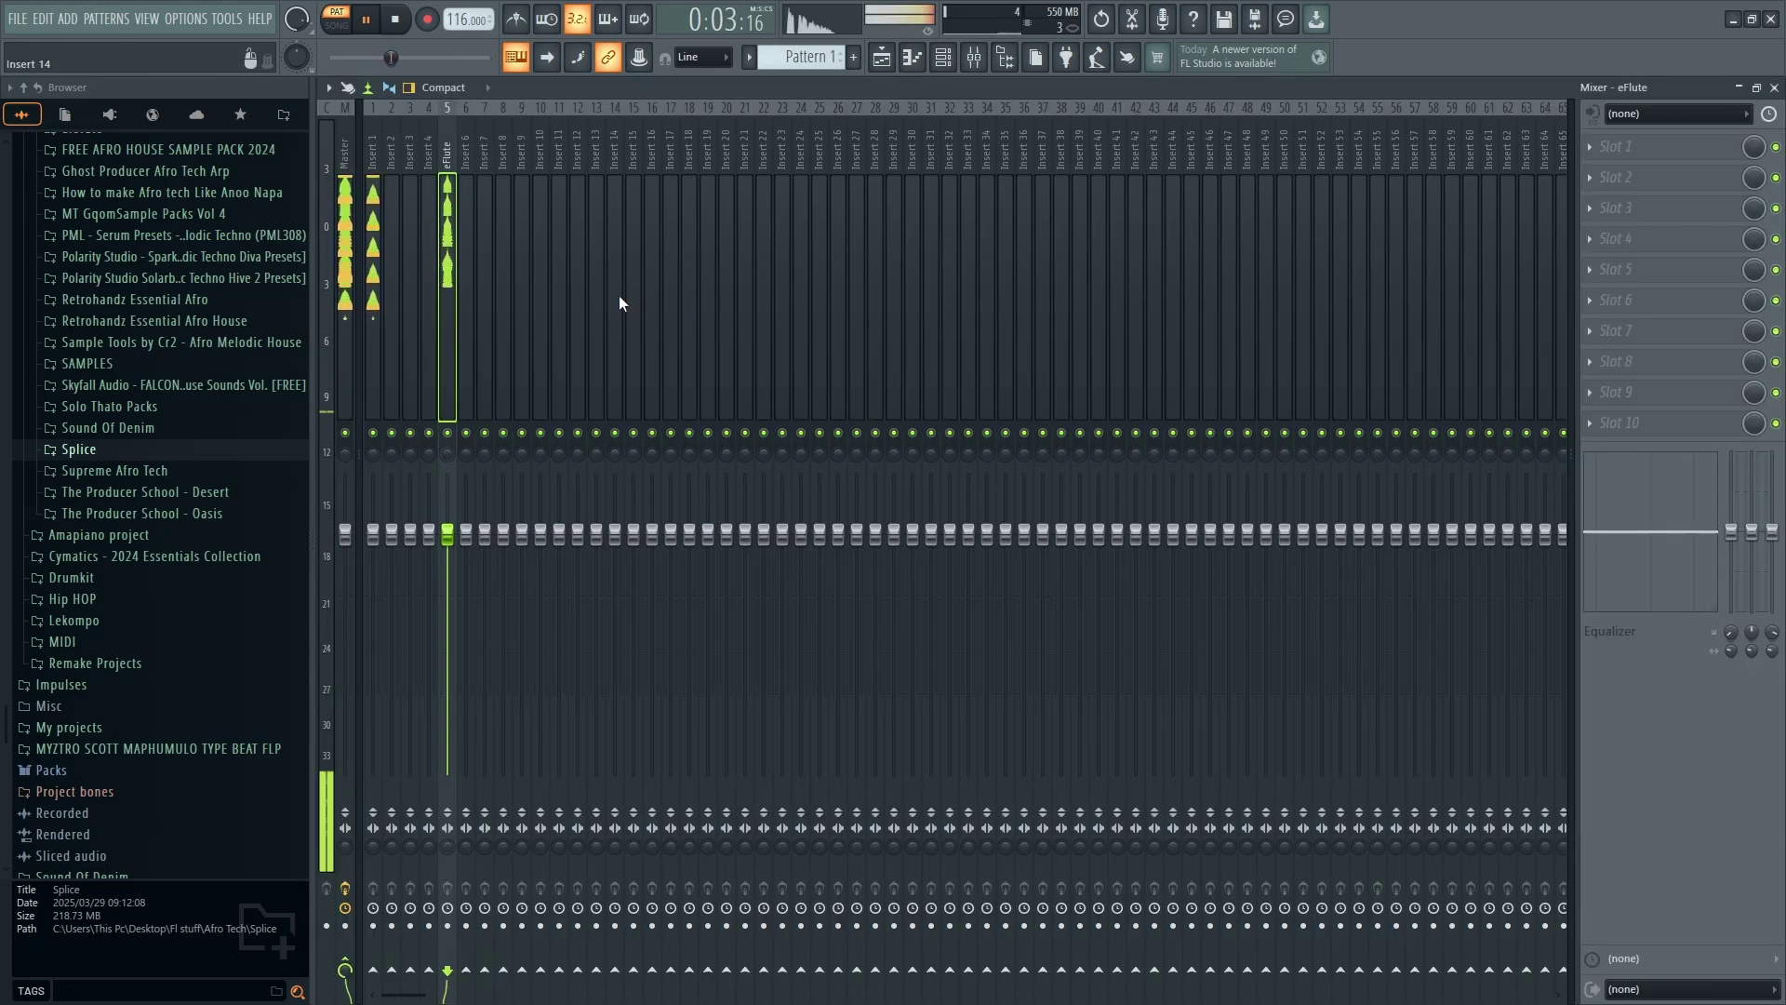
key(F9)
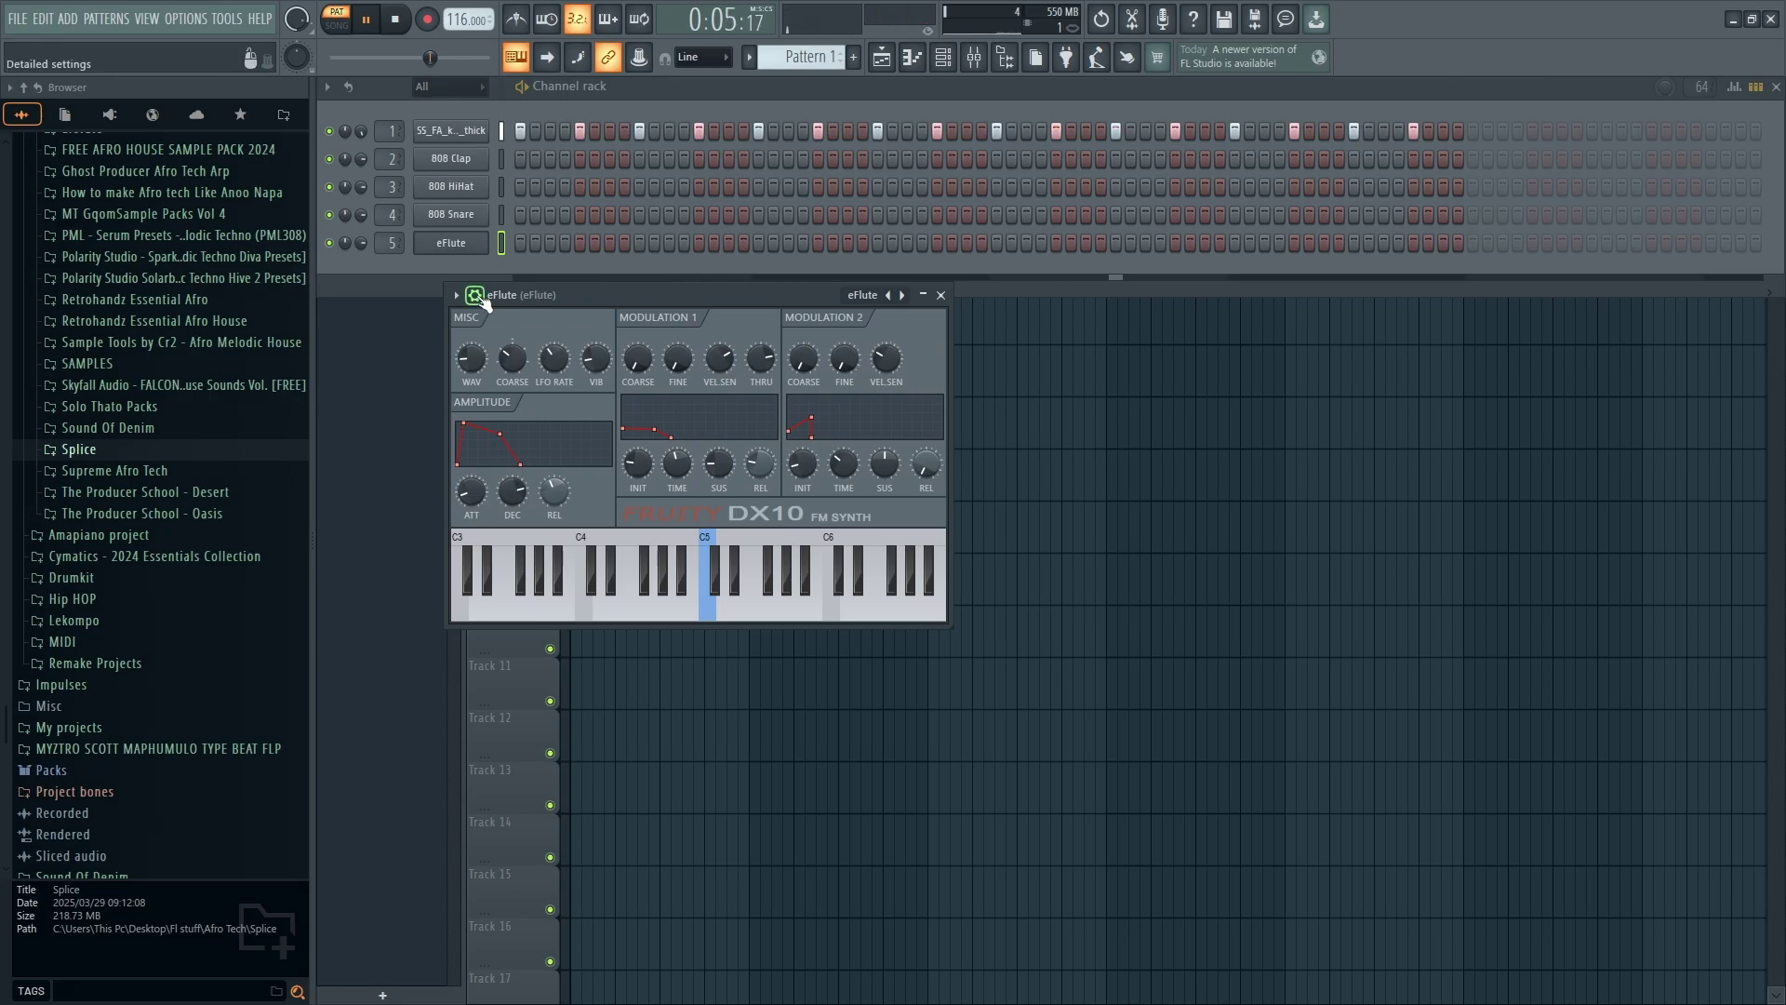
click(470, 295)
mouse_move(544, 346)
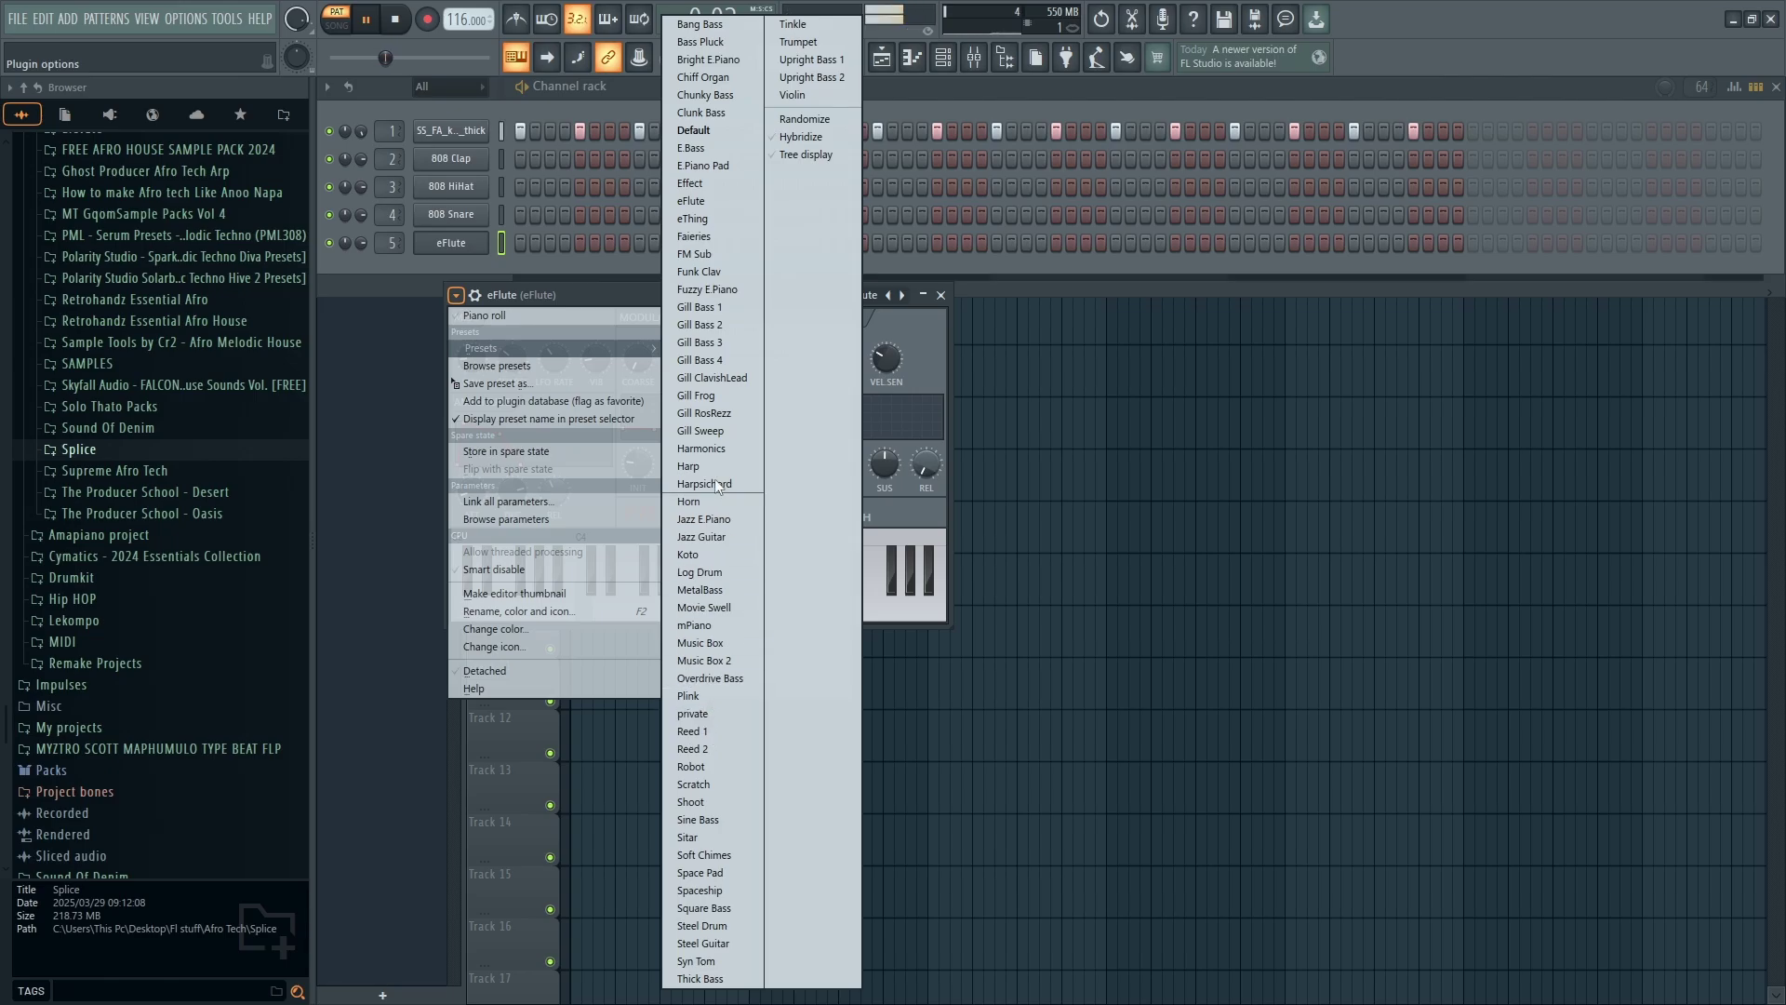
click(698, 259)
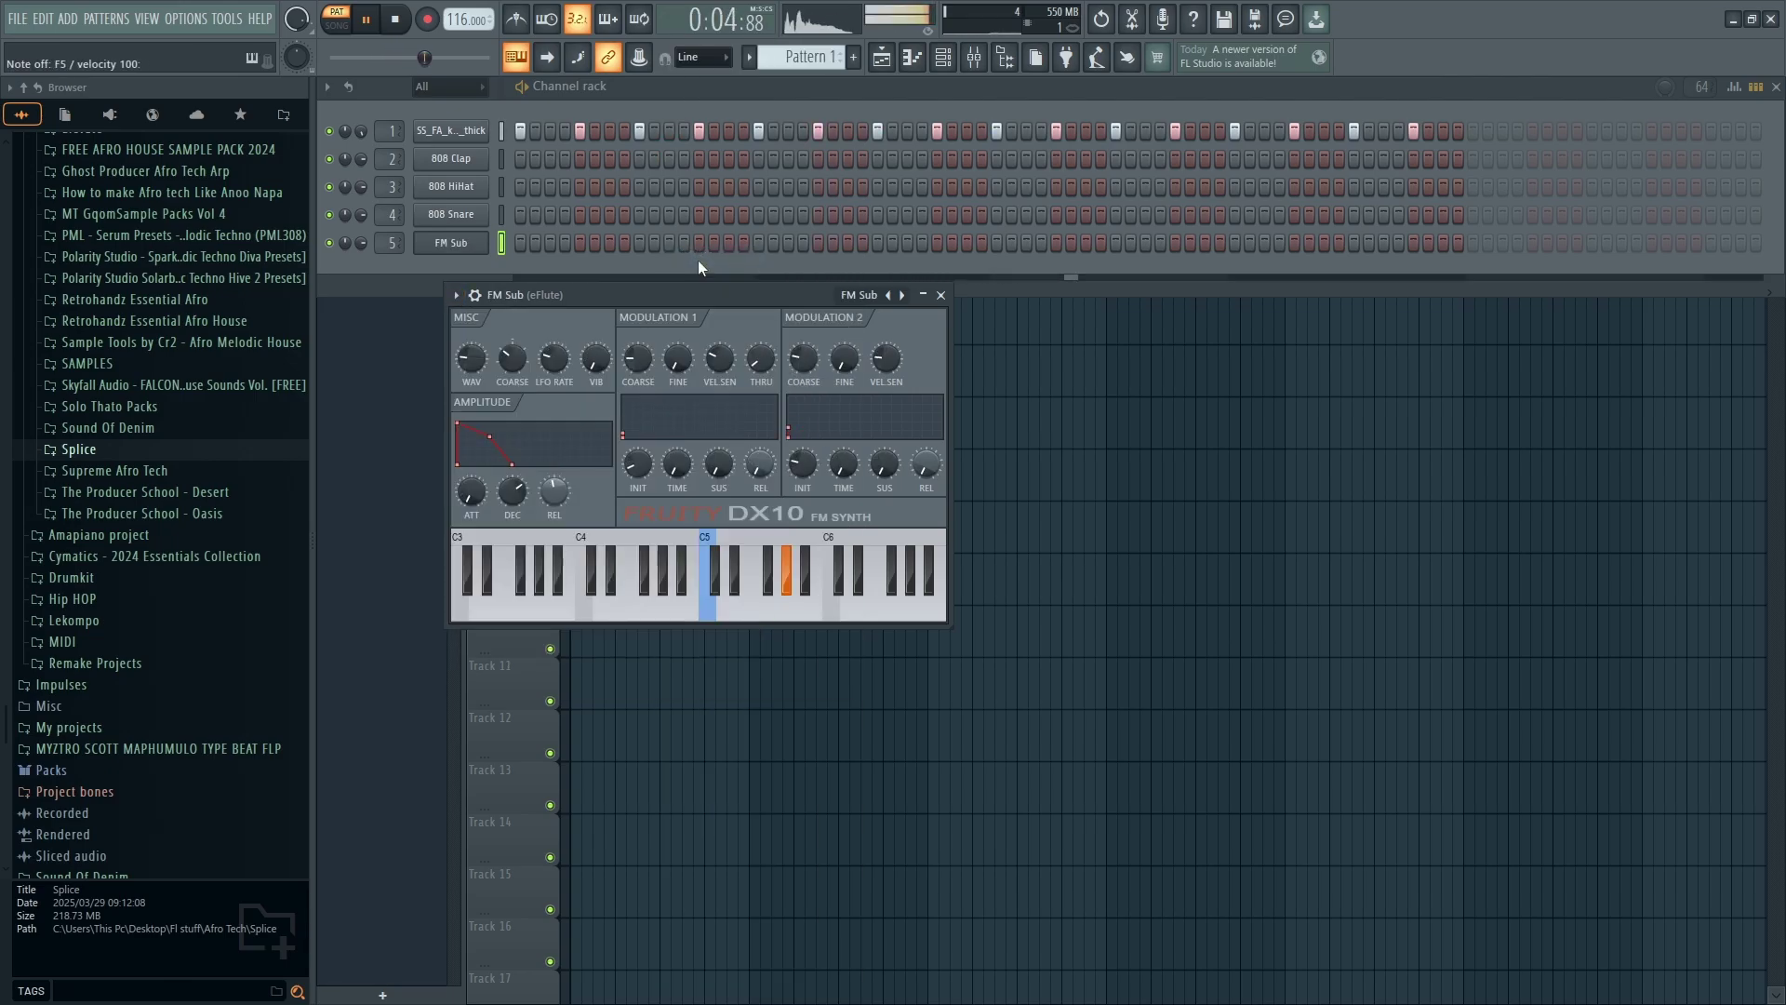
Open the FM Sub channel's piano roll and draw a C3 note filling bar 1
right_click(470, 247)
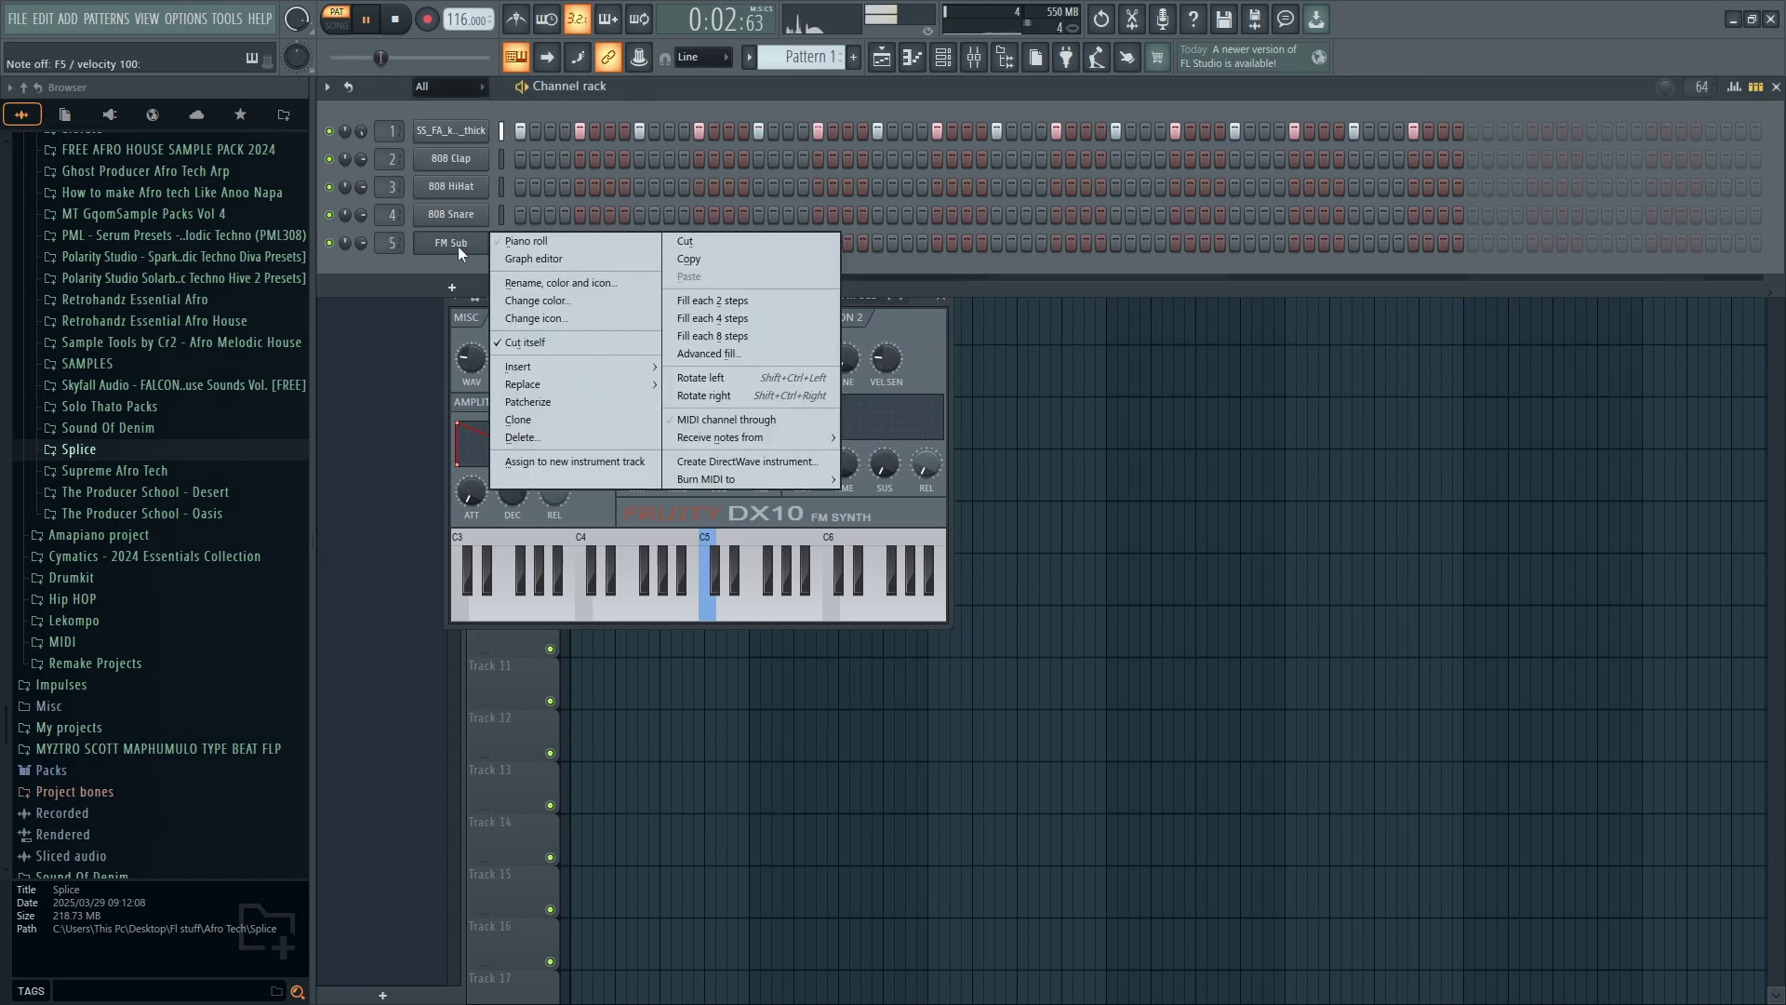
click(498, 244)
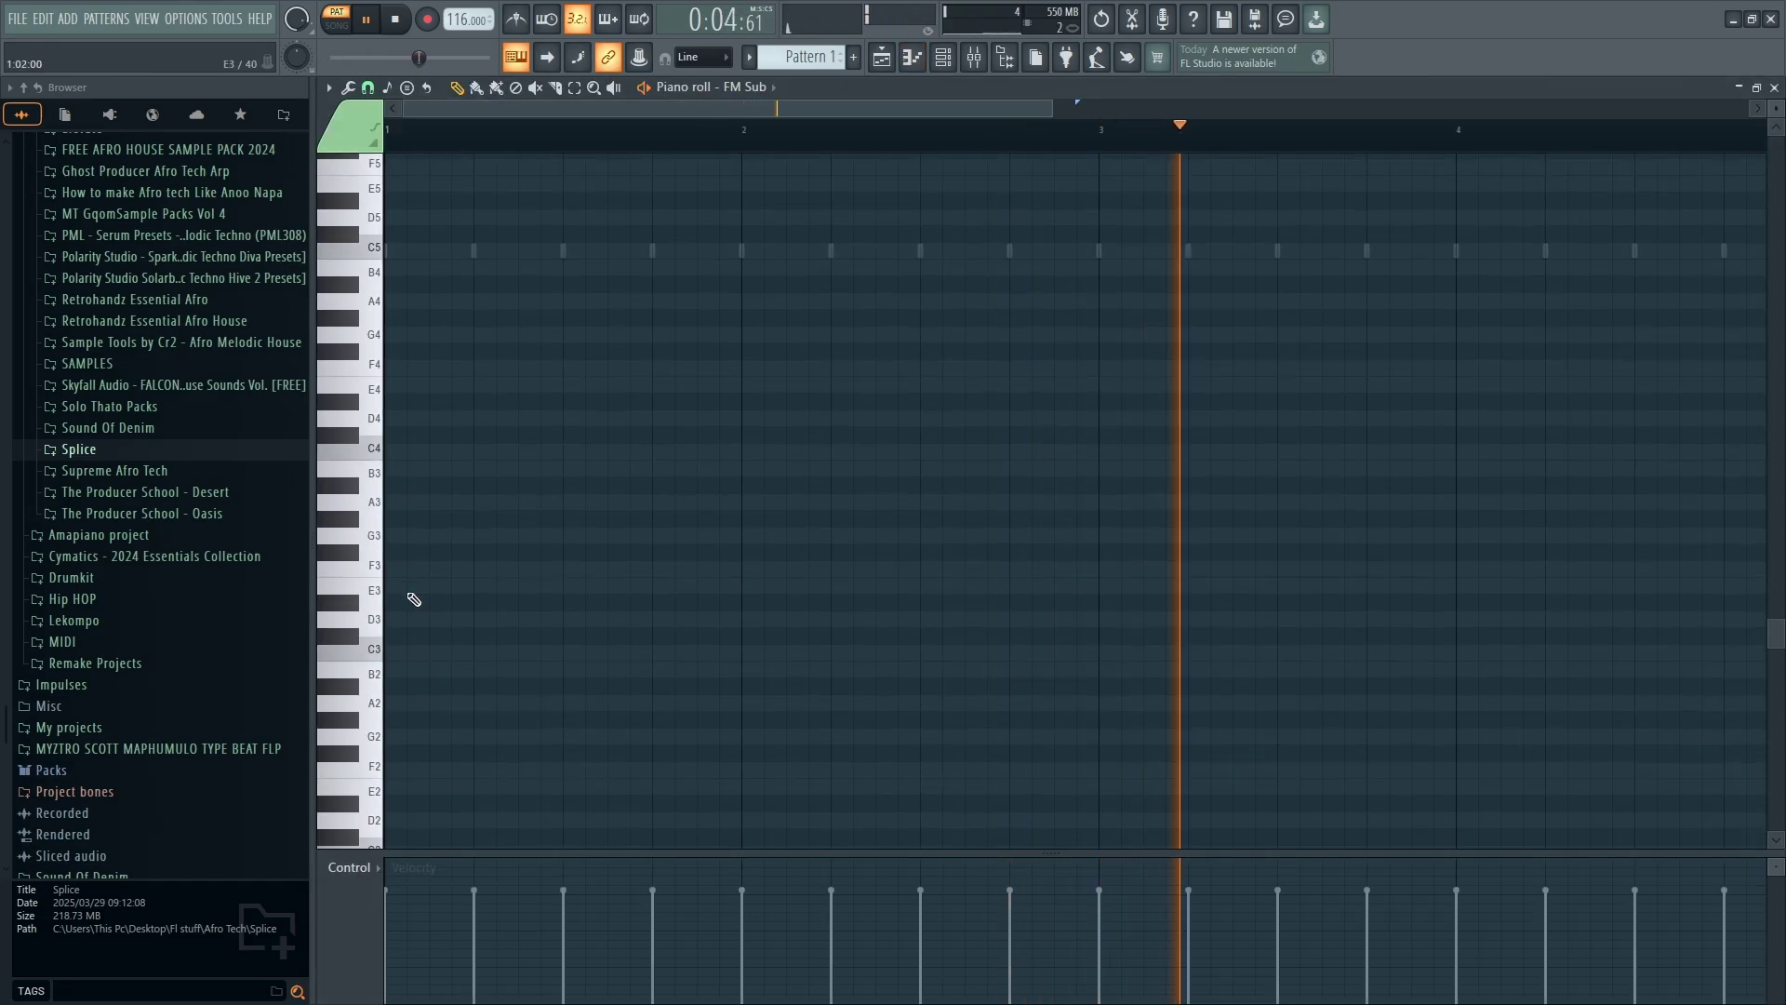
scroll(410, 598, down, 5)
click(390, 452)
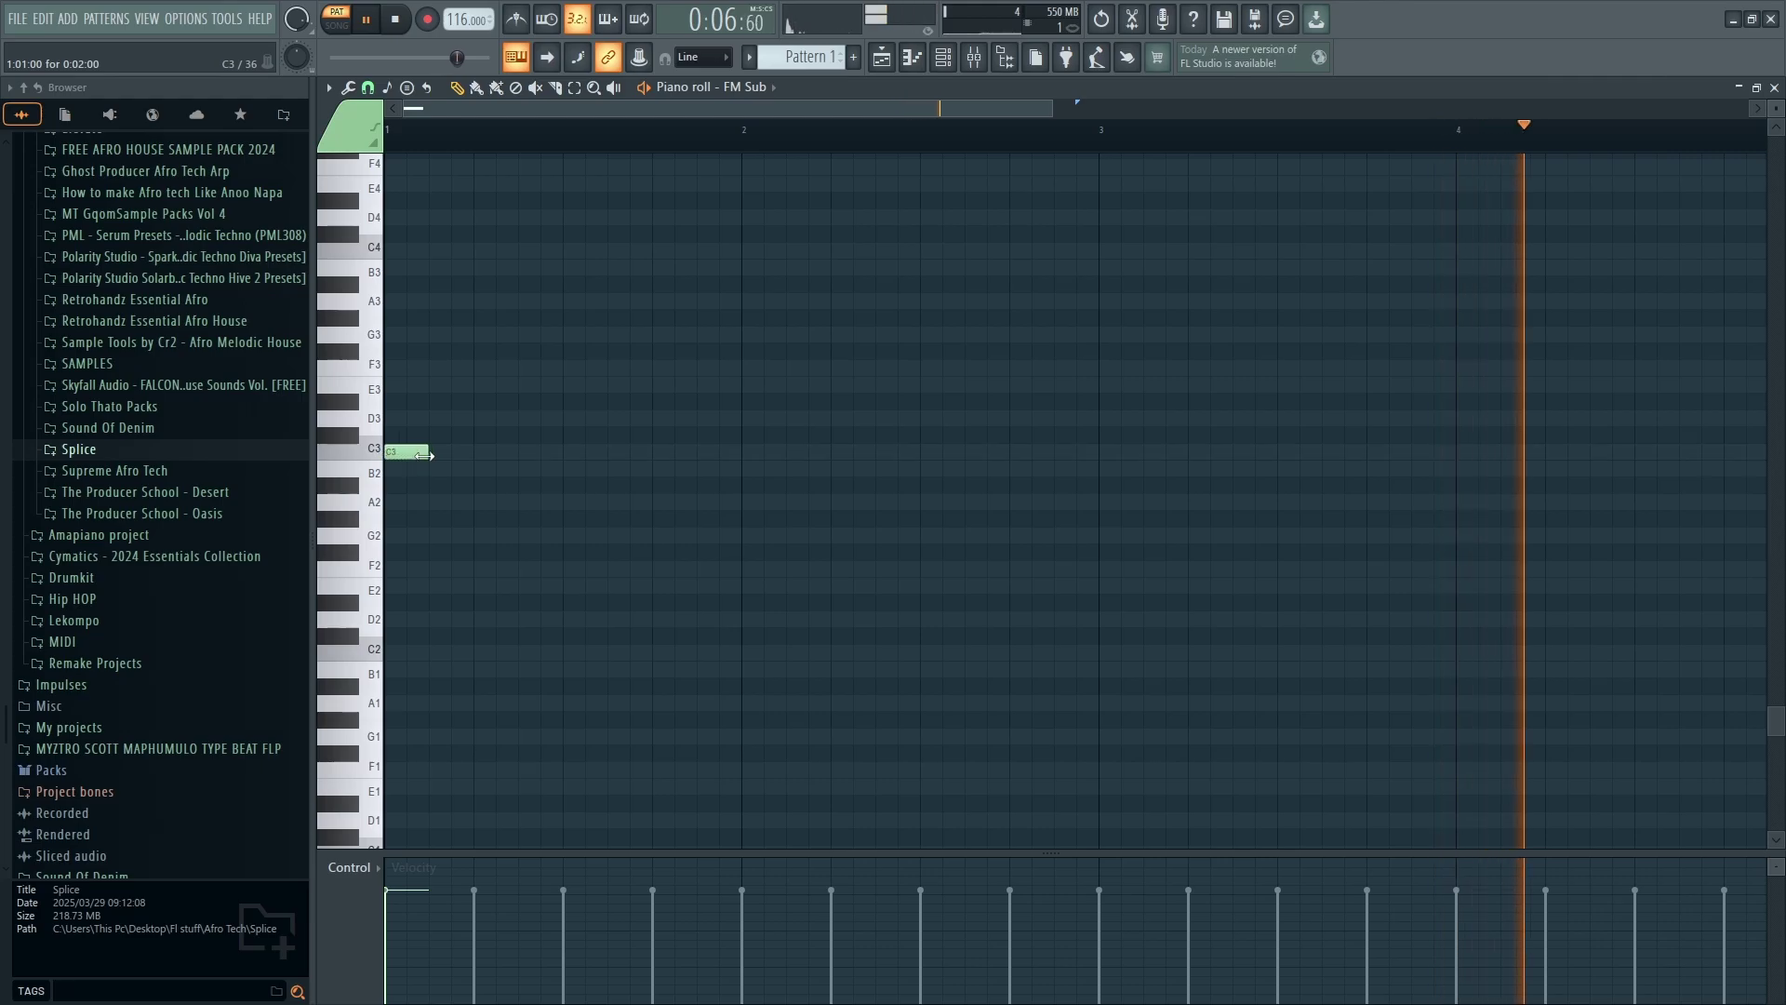
drag(427, 452, 742, 465)
Stop playback and place a one-bar C4 note at the start of bar 2
key(space)
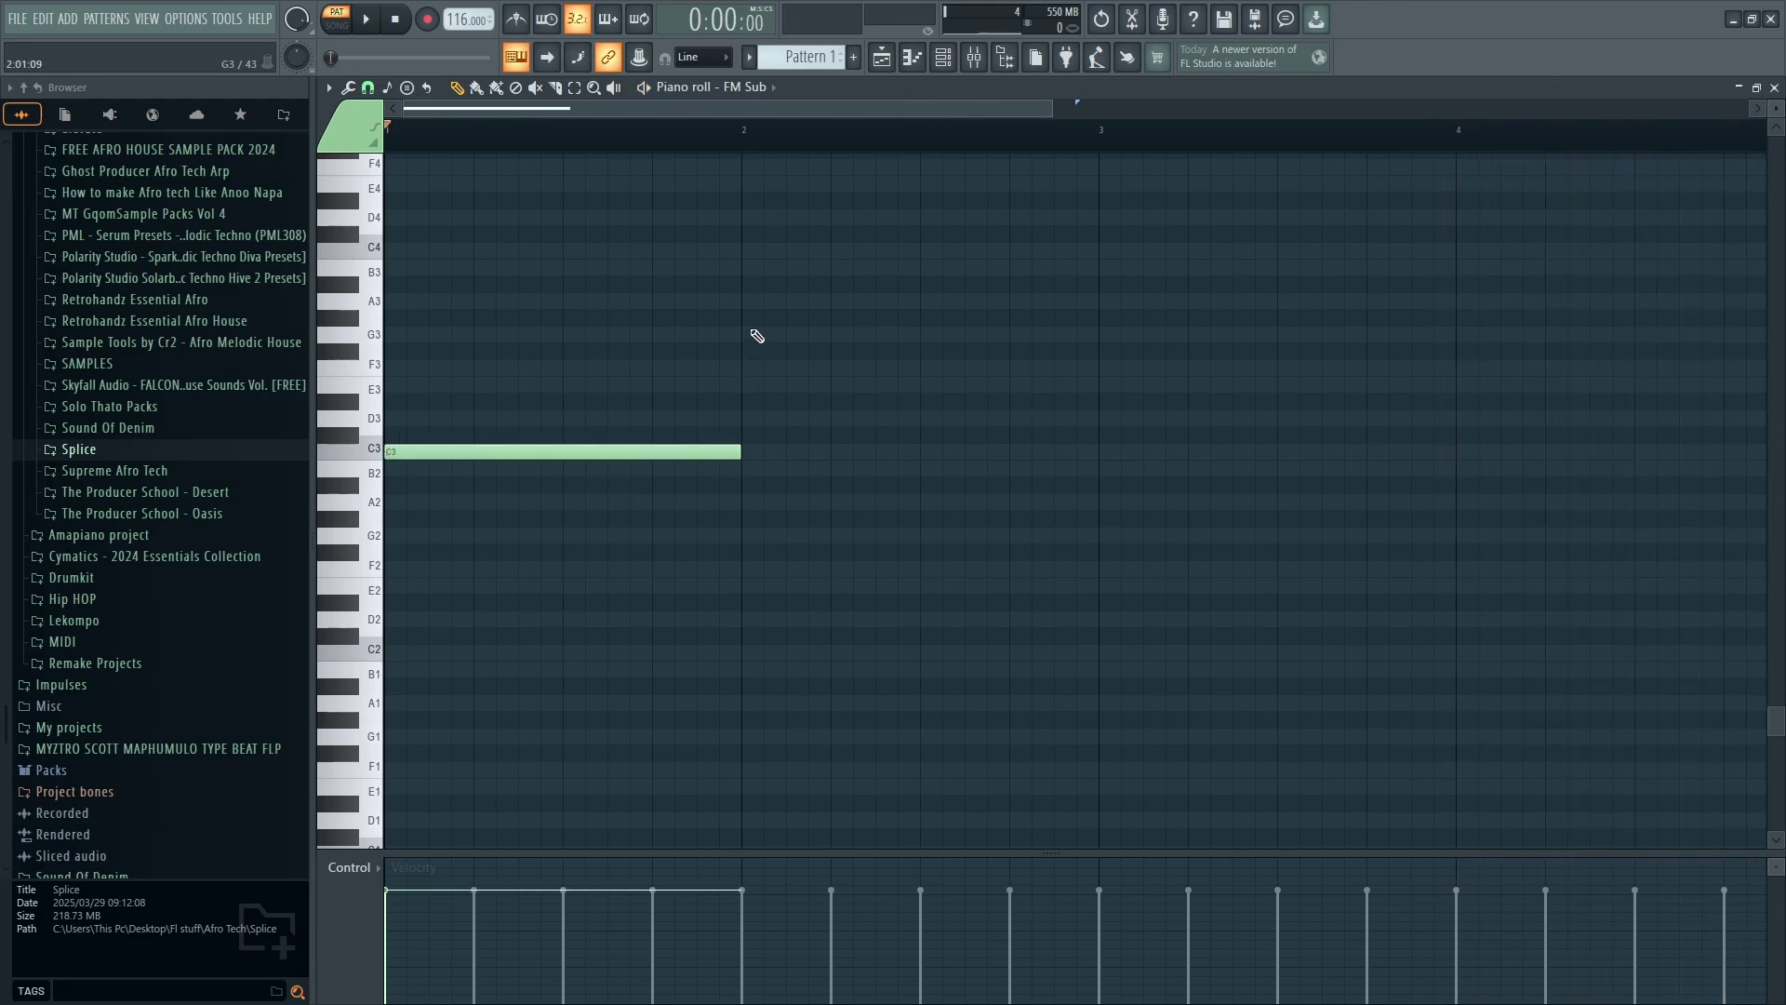
click(755, 278)
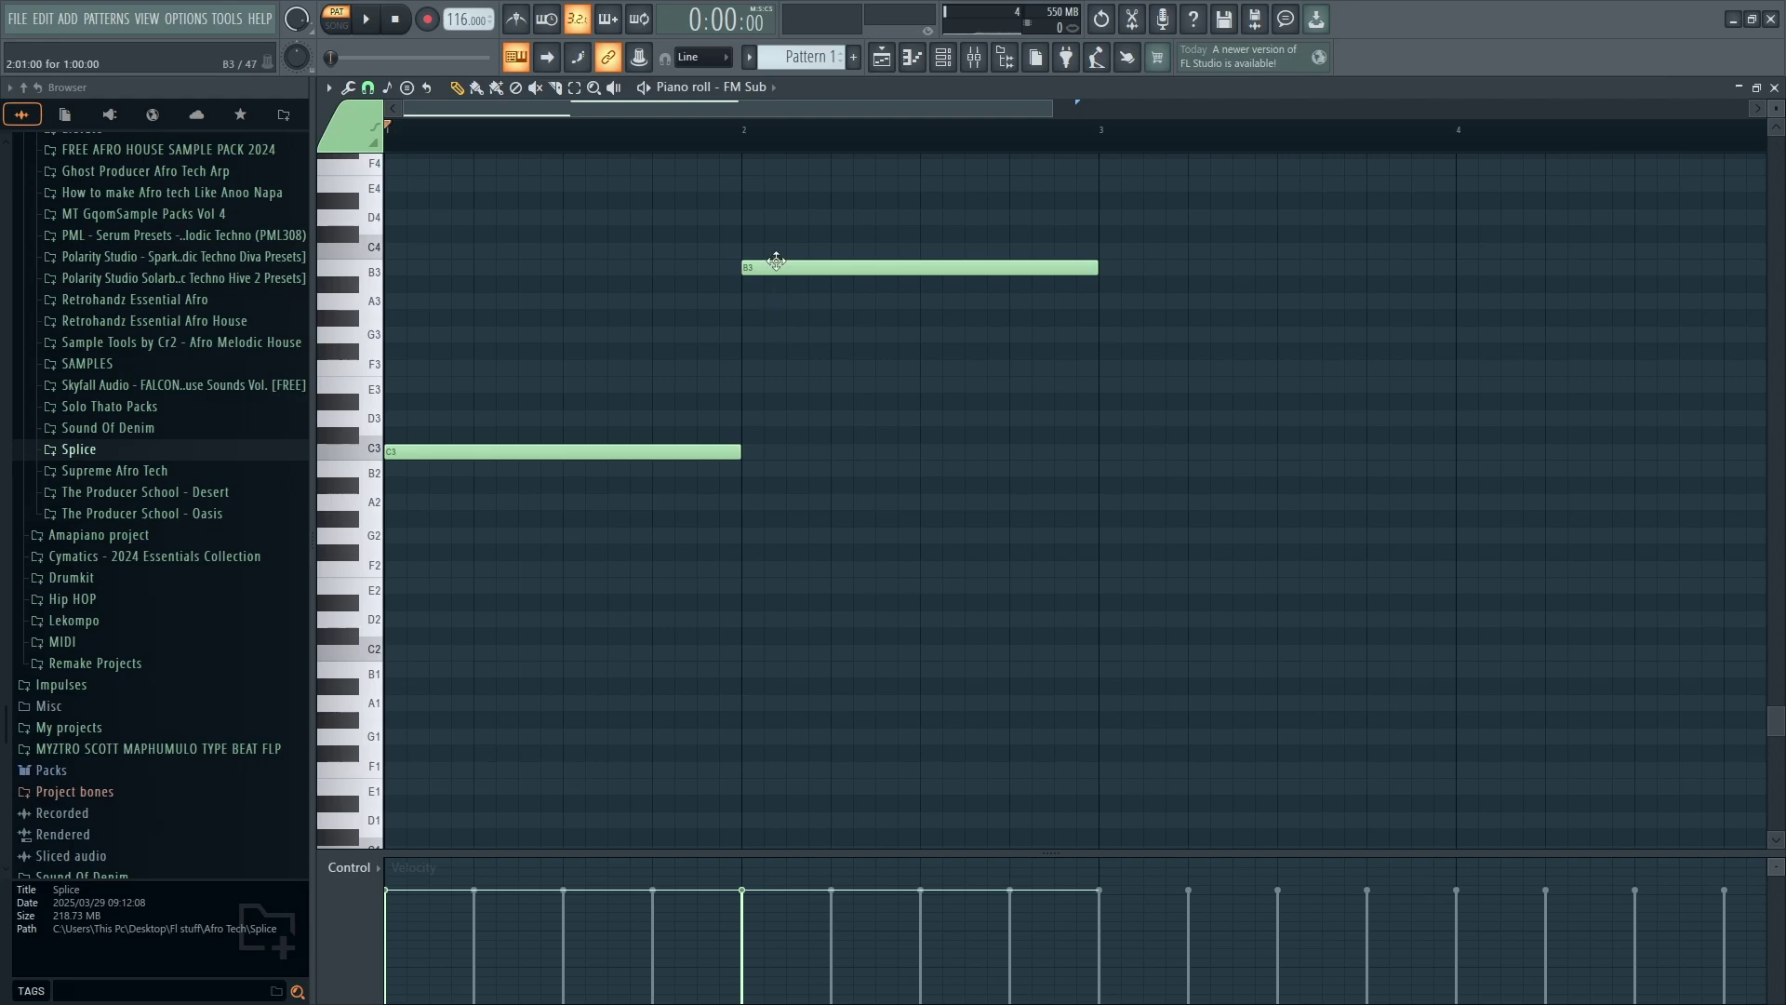
drag(776, 262, 770, 233)
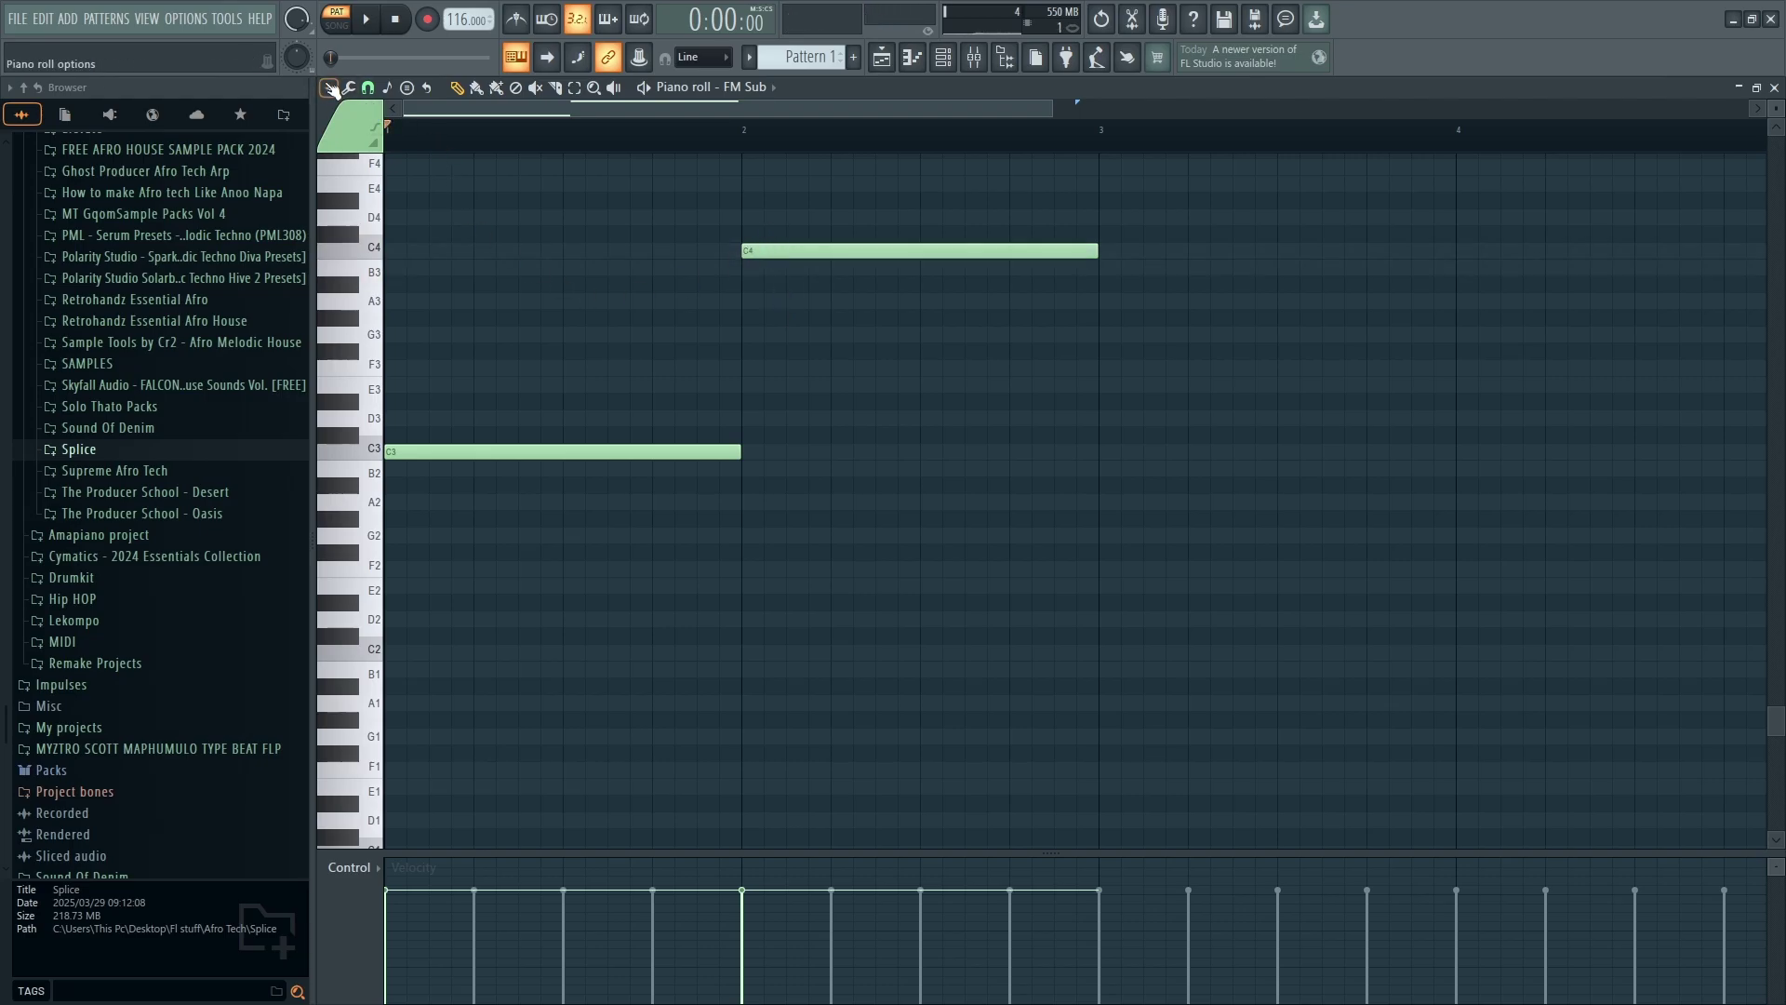
Set the piano roll's scale highlighting to Minor Natural (Aeolian)
click(335, 93)
mouse_move(387, 176)
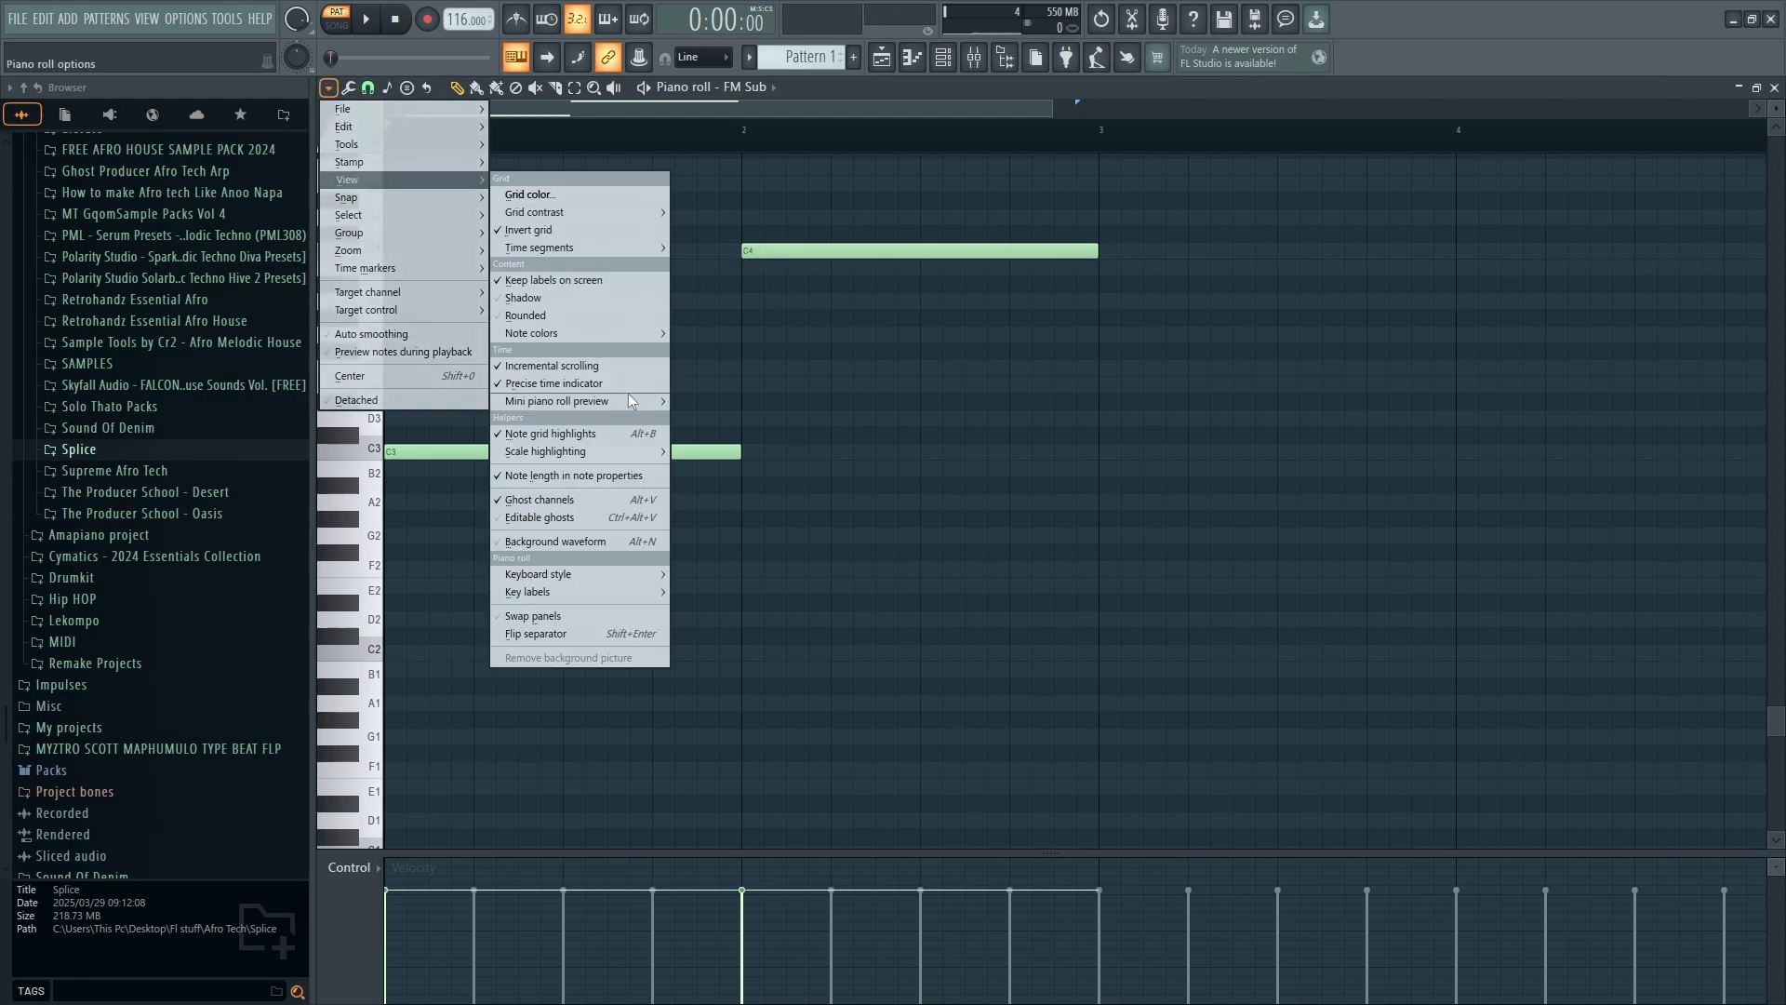
mouse_move(632, 452)
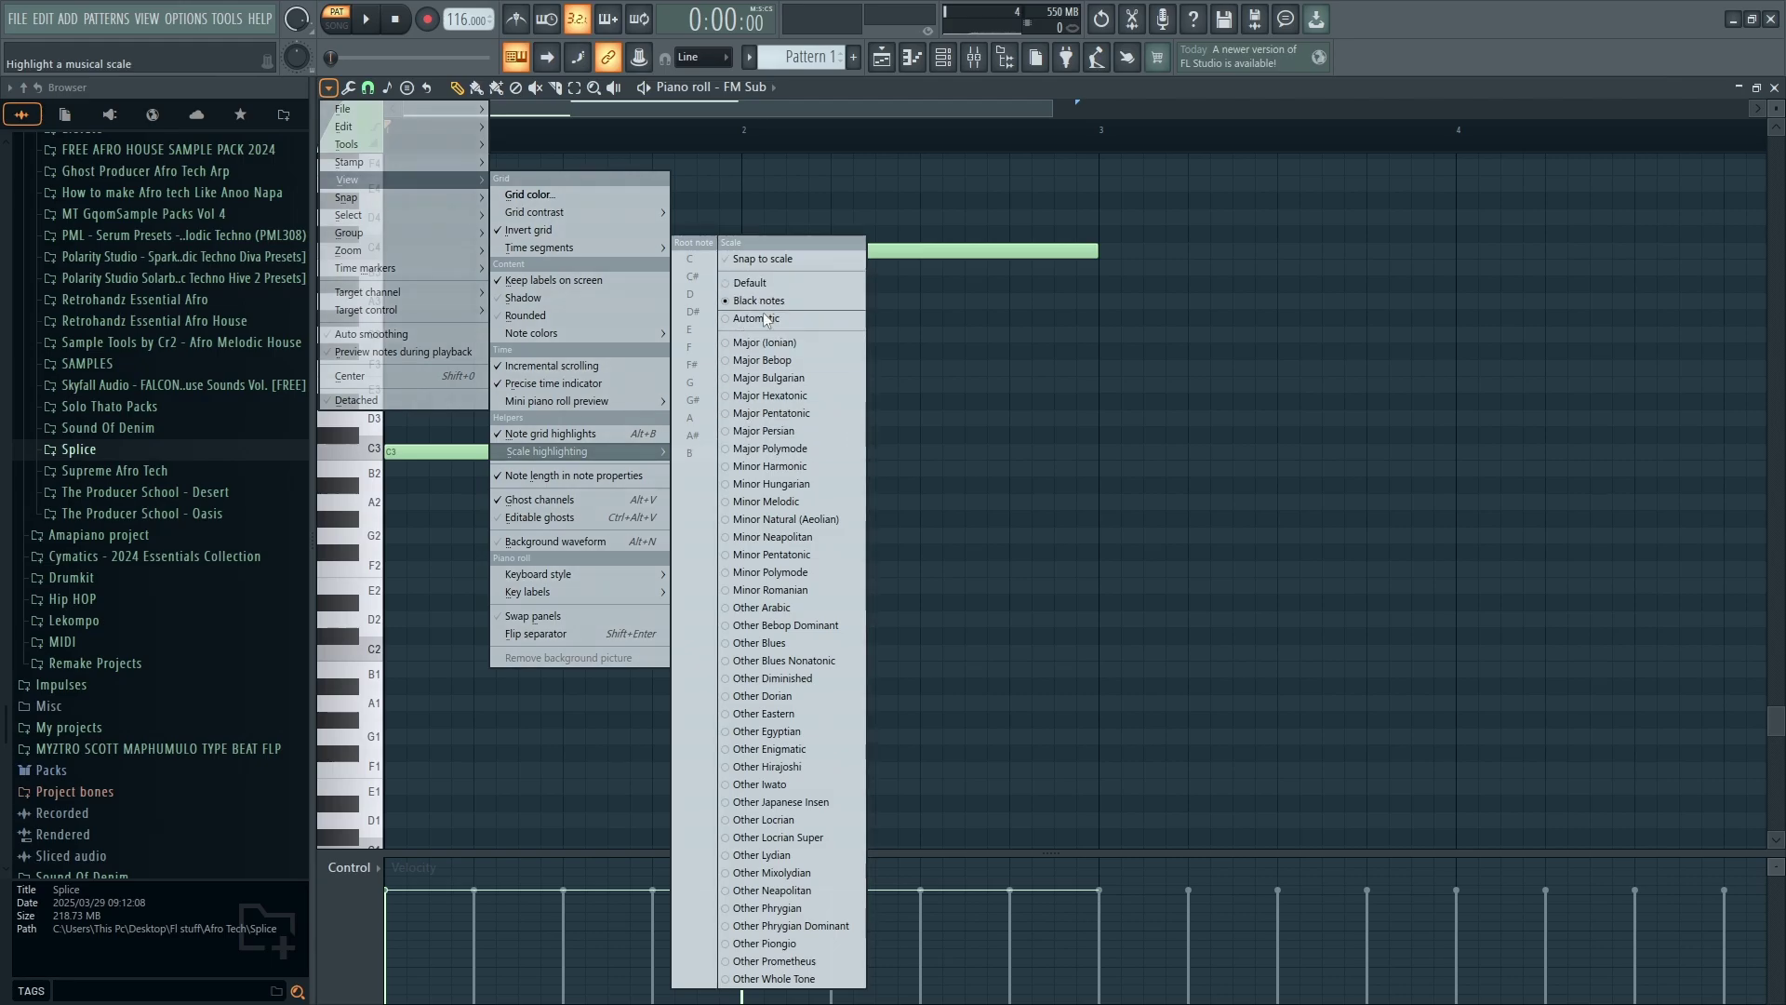
click(783, 519)
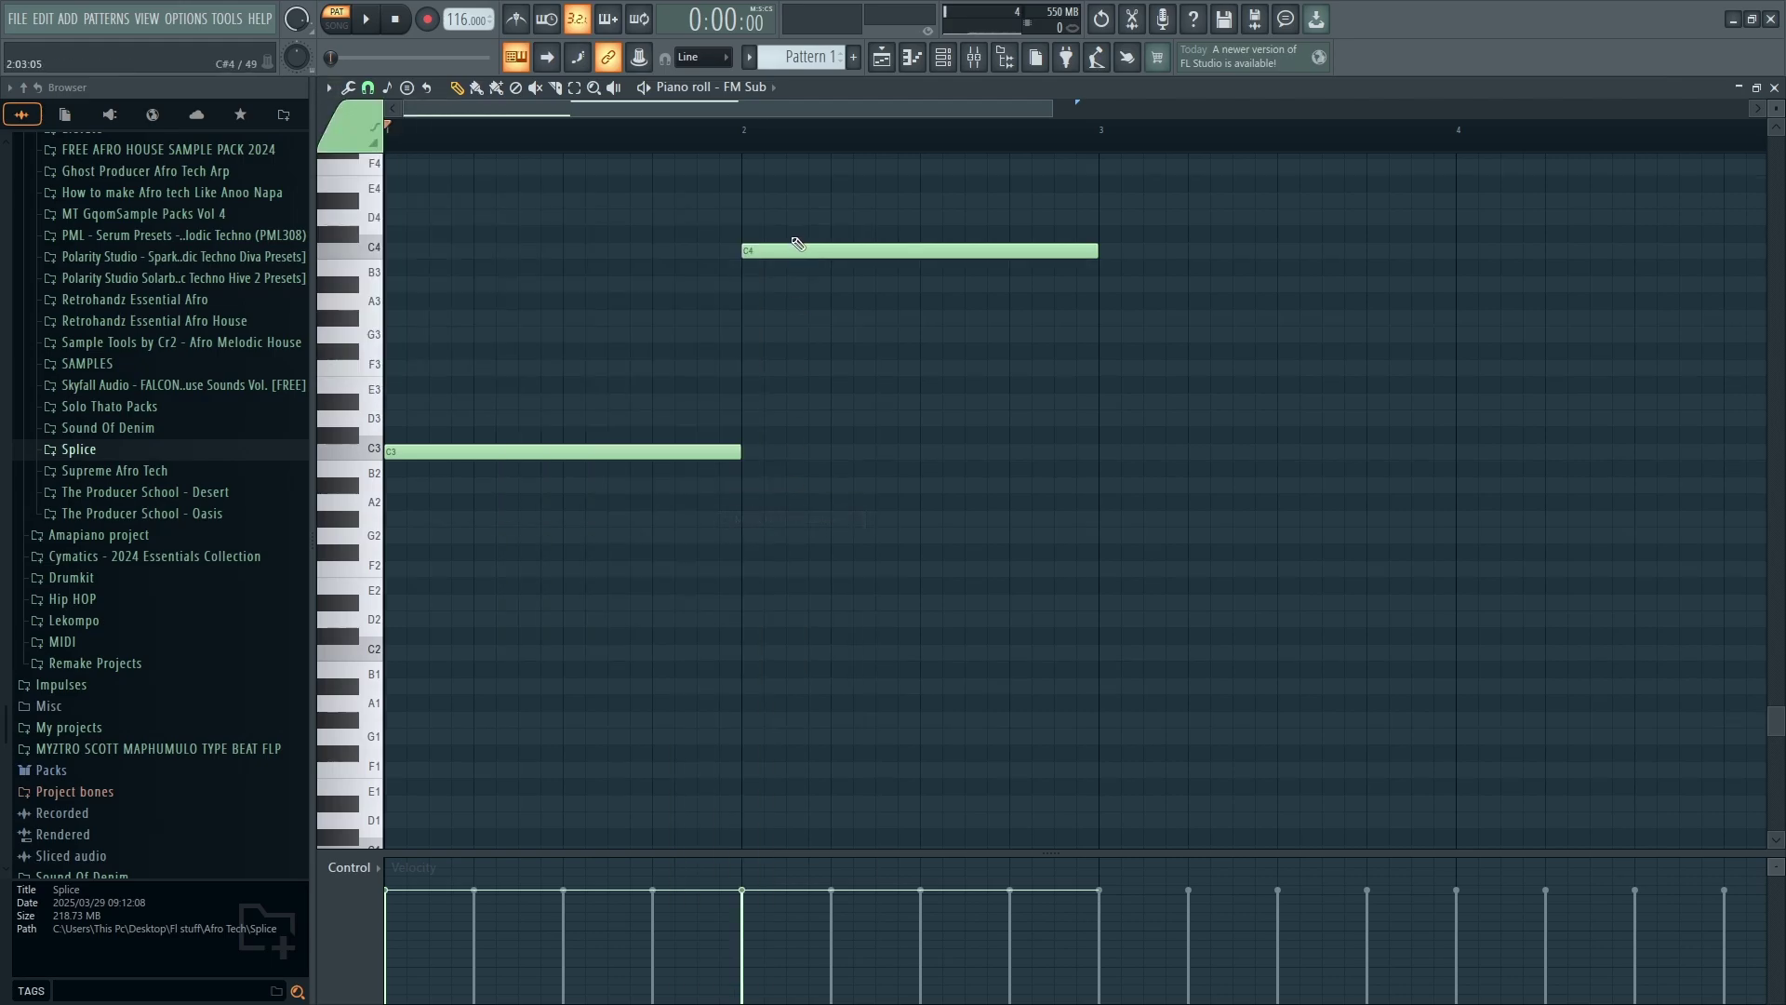
Move the bar 2 note to D#4, shorten it to half a bar, and add D4 notes in bar 2's second half and bar 3
drag(794, 246, 787, 201)
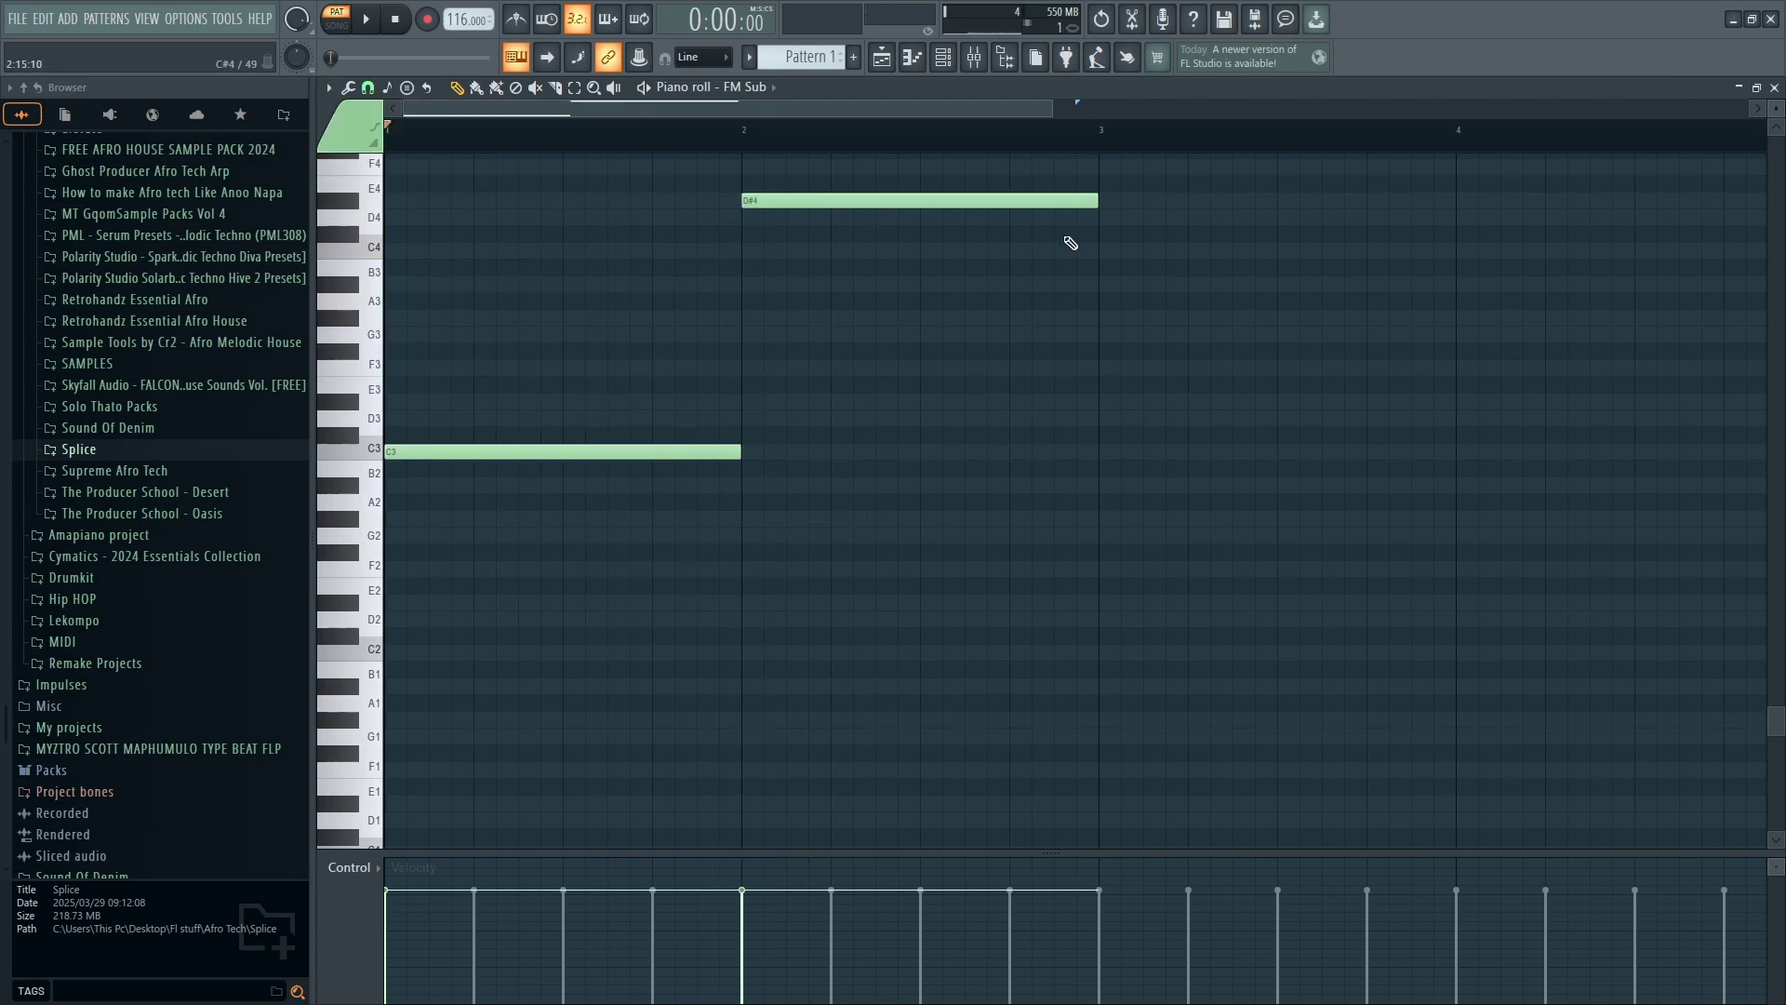
click(1143, 217)
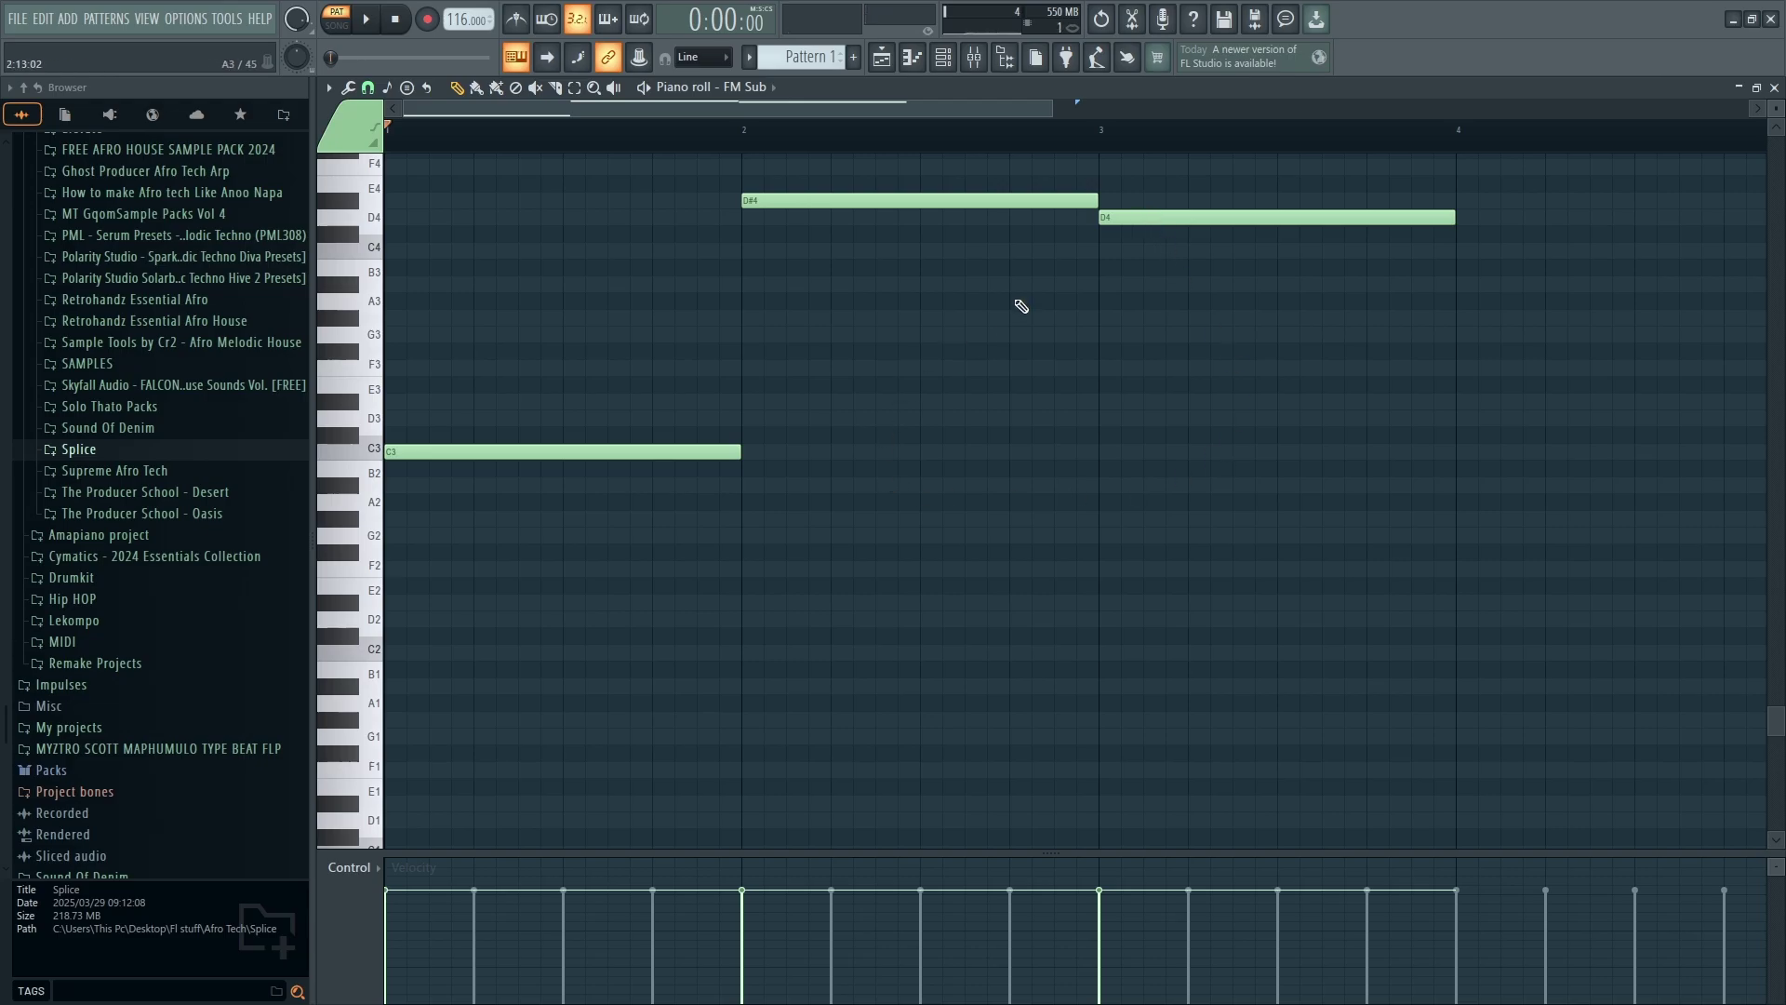
drag(1092, 198, 928, 210)
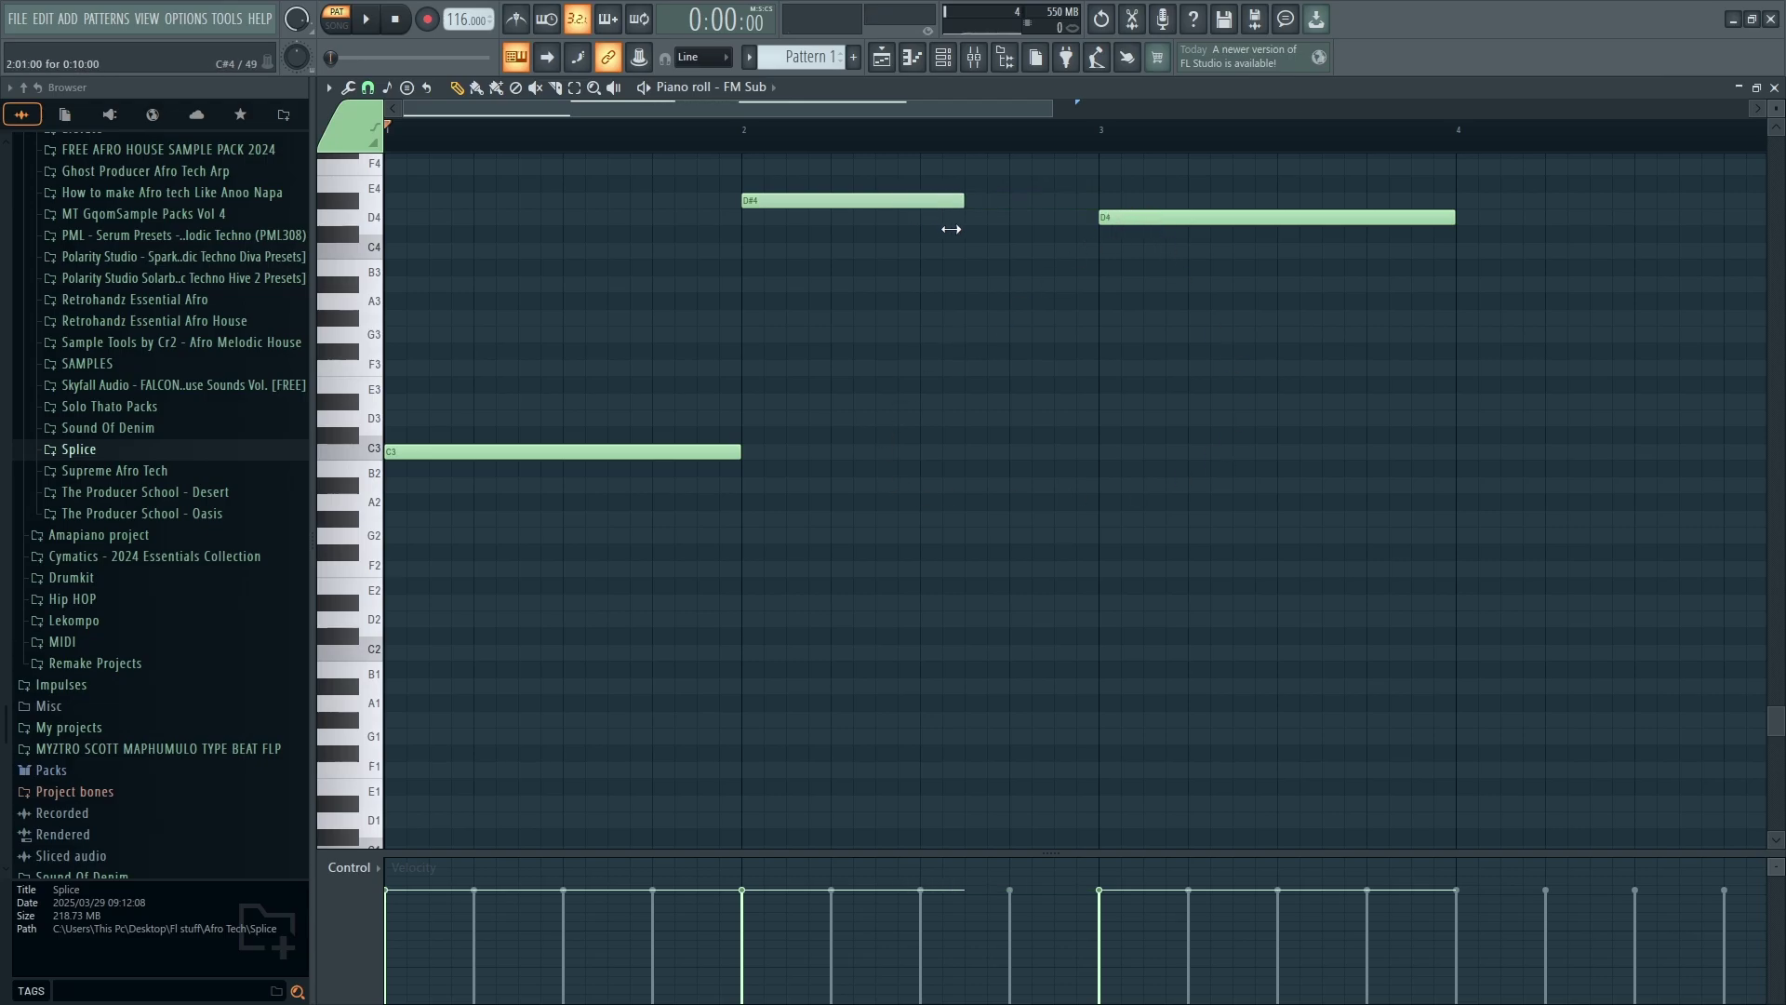
click(926, 221)
Lower the bar 3 note to G#3 and place a one-bar G3 note in bar 4
drag(1167, 219, 1167, 319)
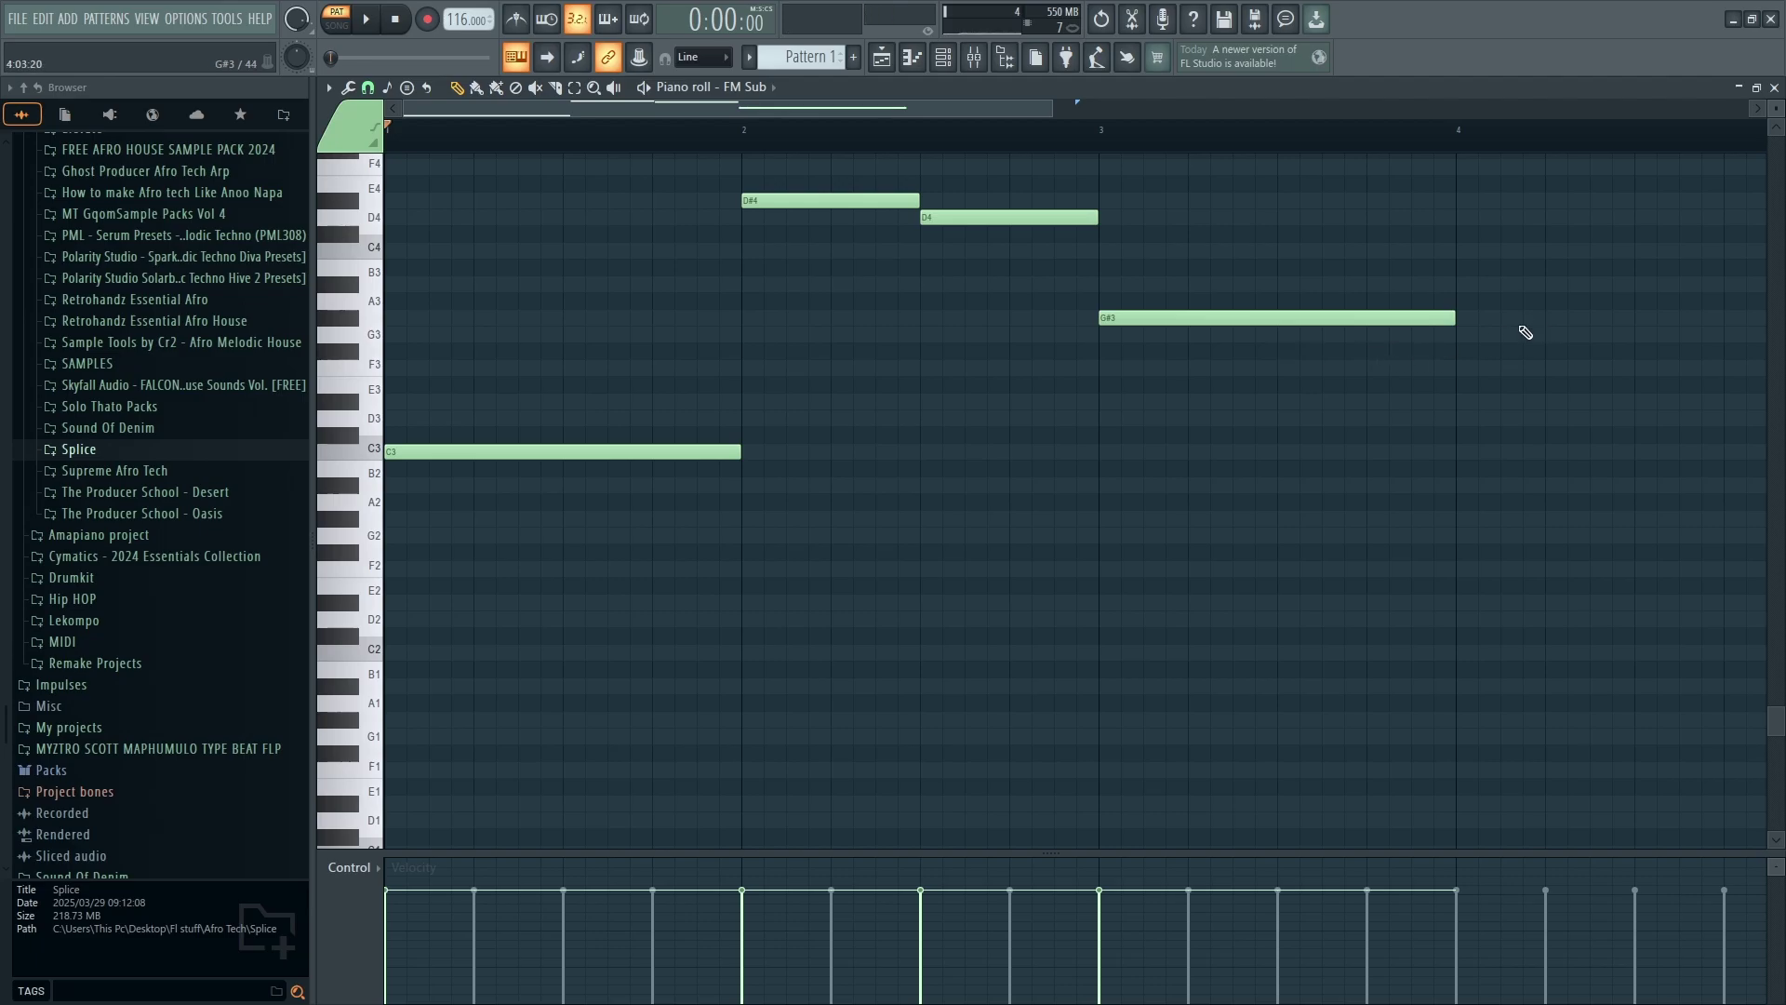
click(1465, 335)
drag(1049, 103, 1422, 105)
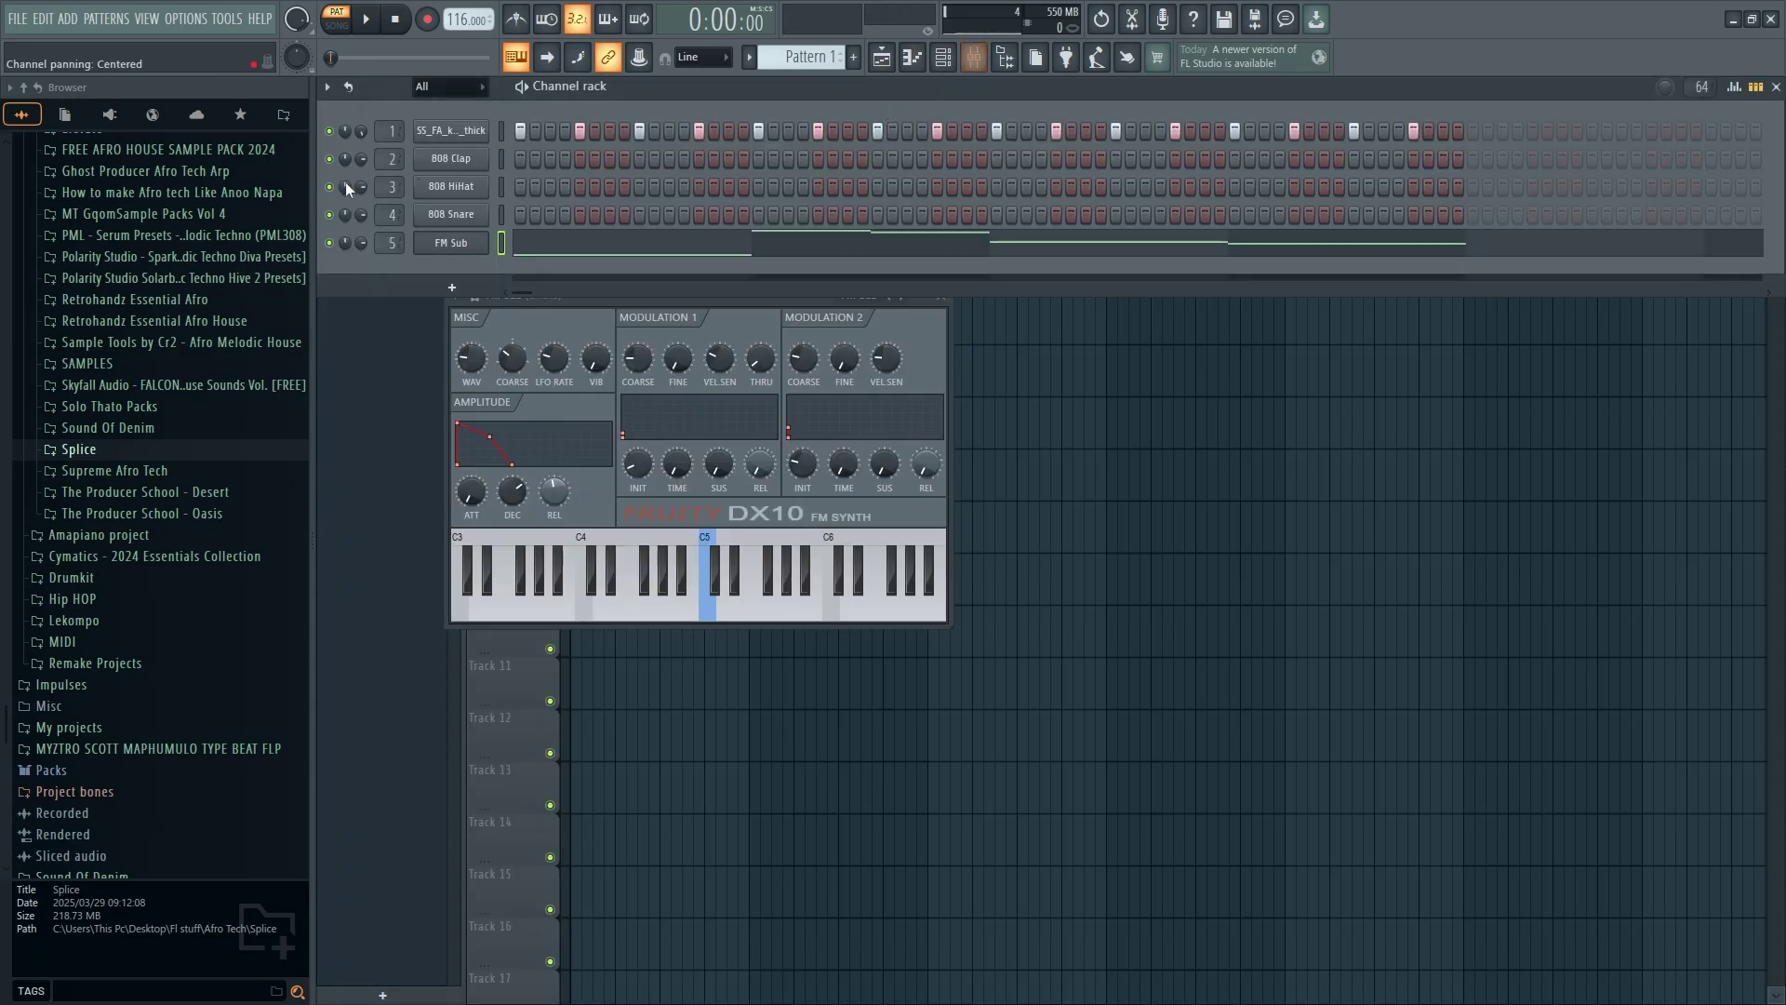
Play the pattern with the kick channel muted, unmute the kick to compare, and close the FM Sub synth window
click(329, 131)
key(space)
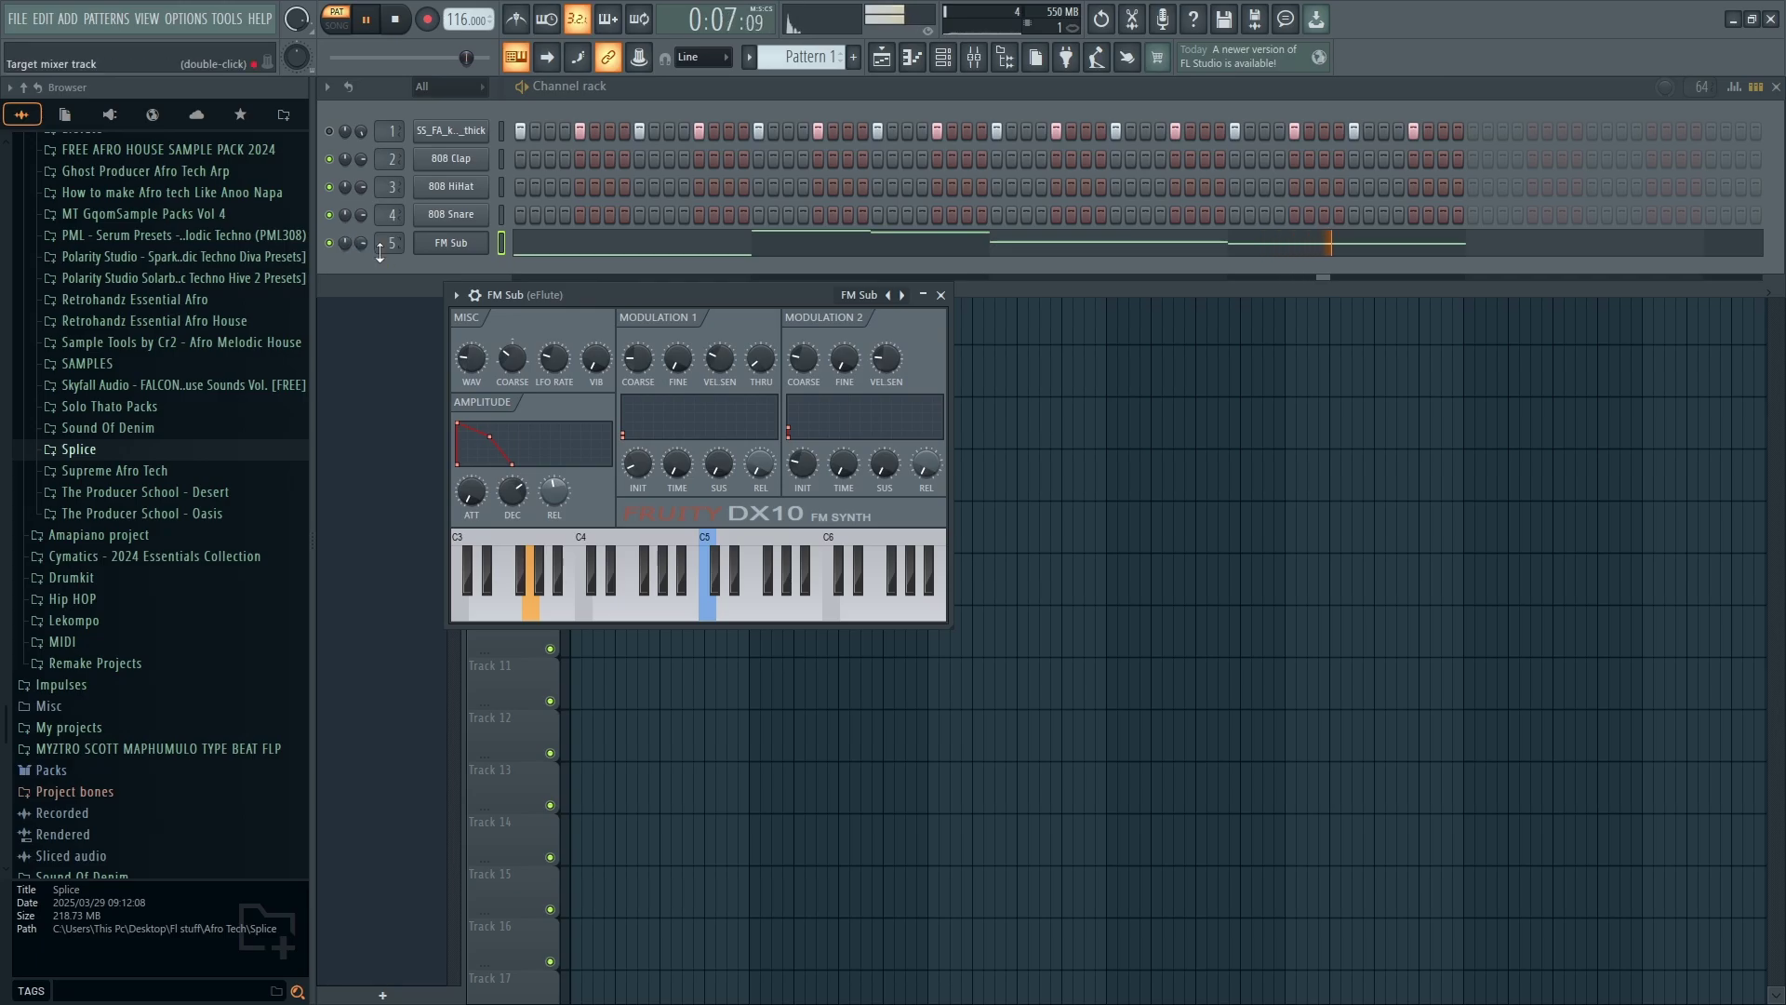
click(330, 135)
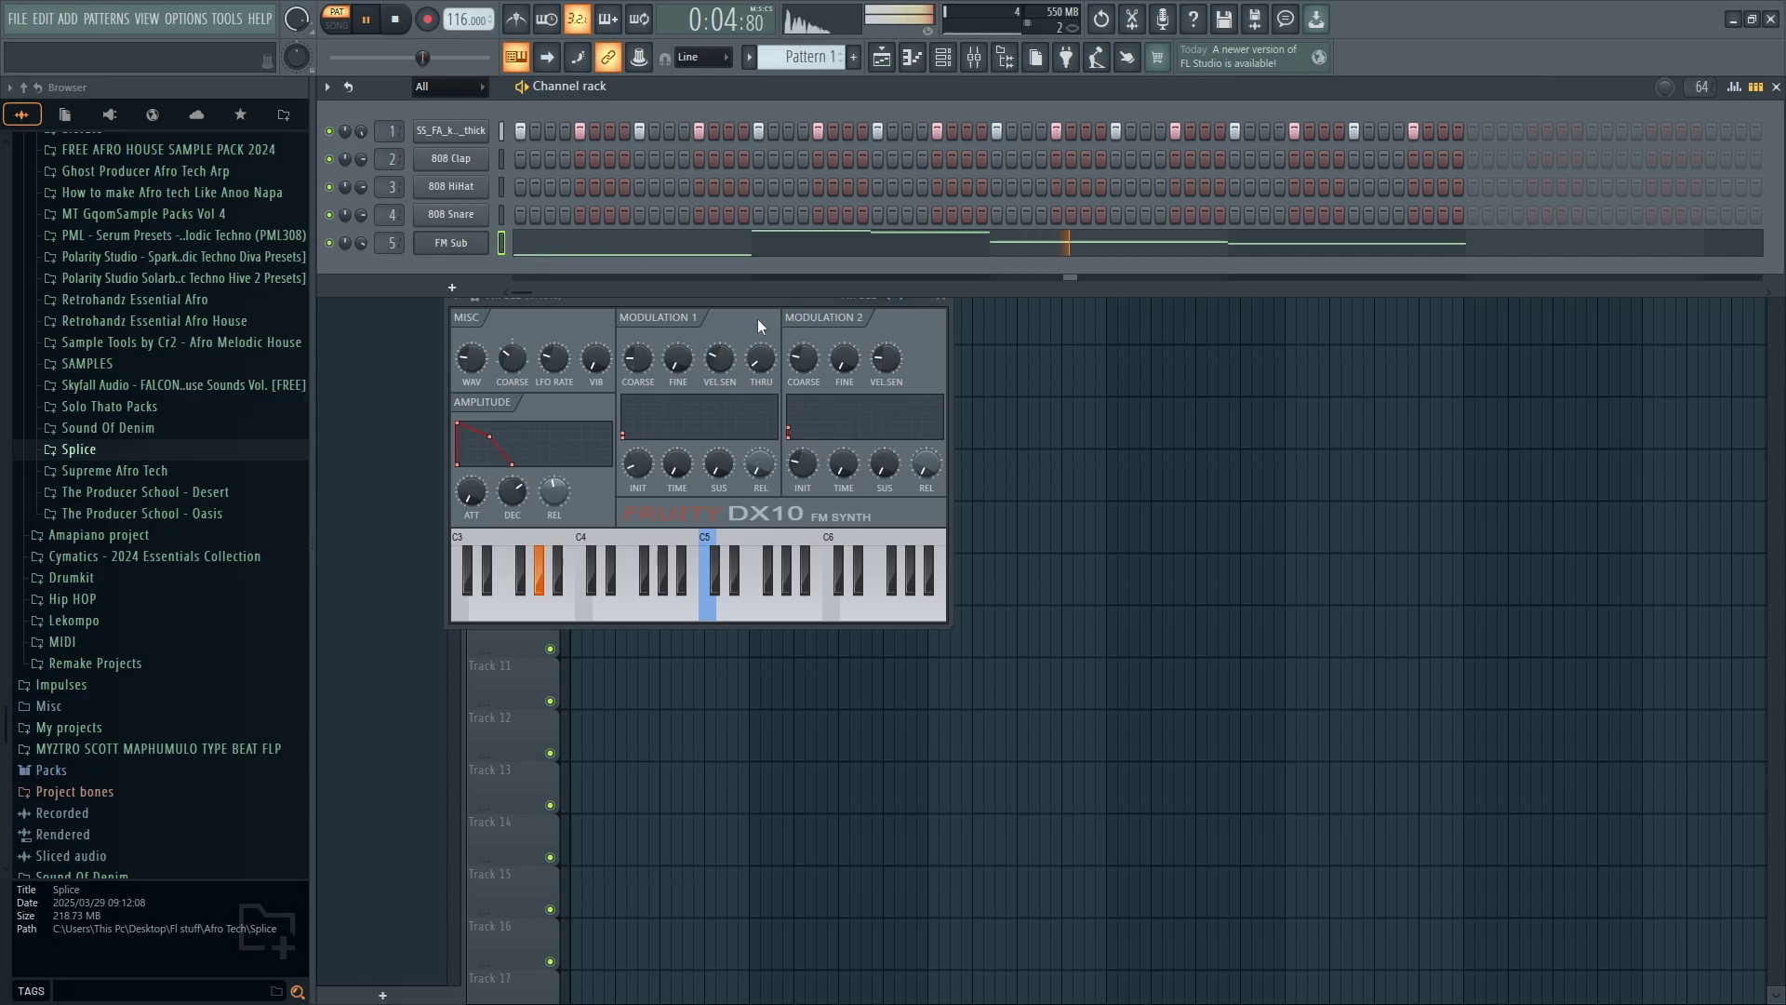
click(491, 244)
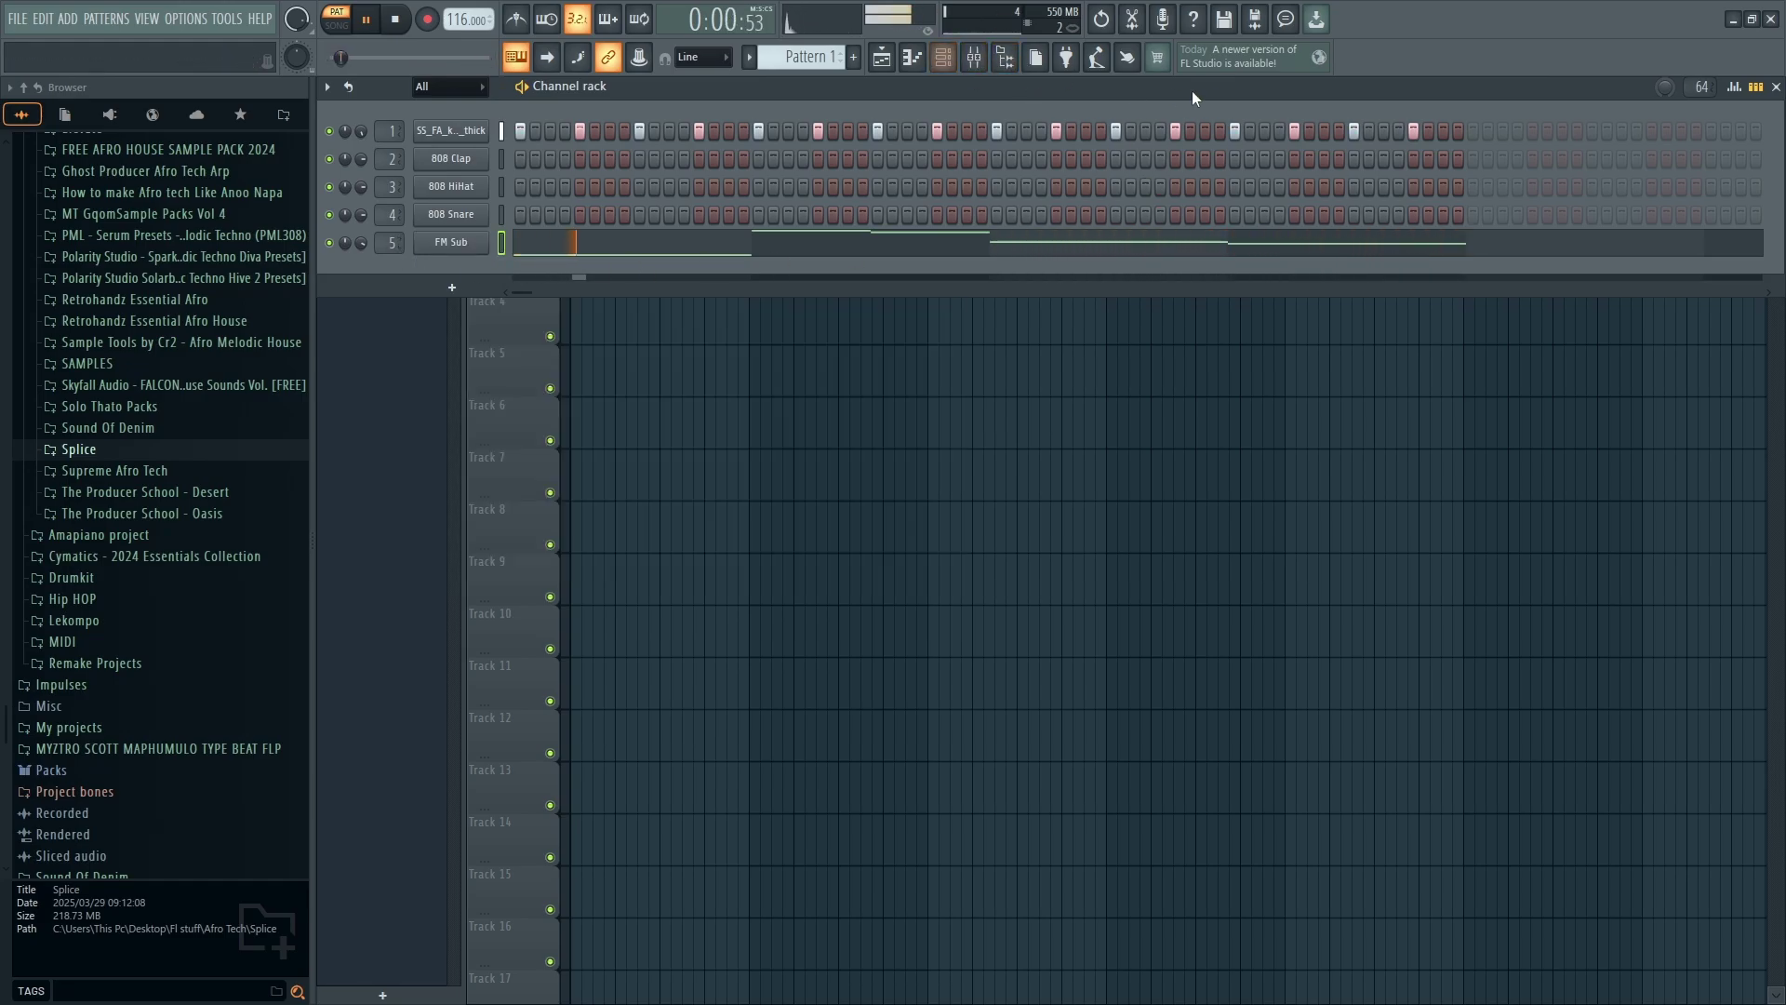
Switch to OBS Studio to check the audio mixer levels and return to FL Studio
click(1733, 21)
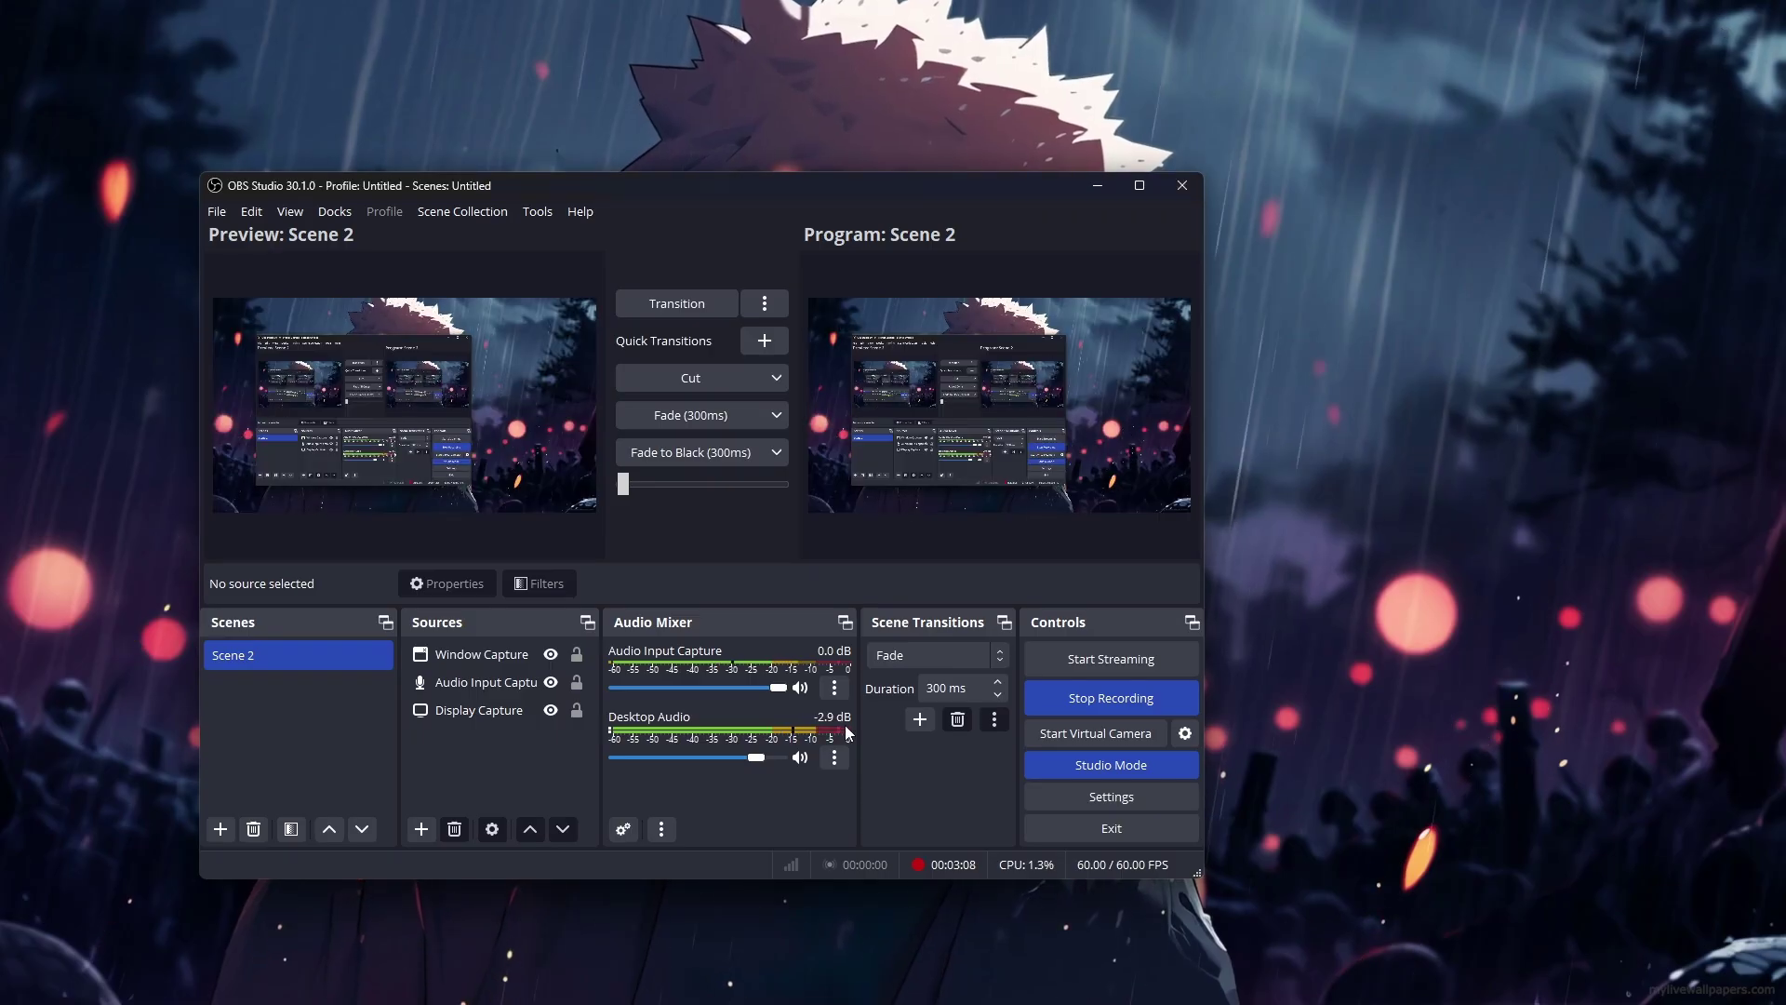
click(834, 988)
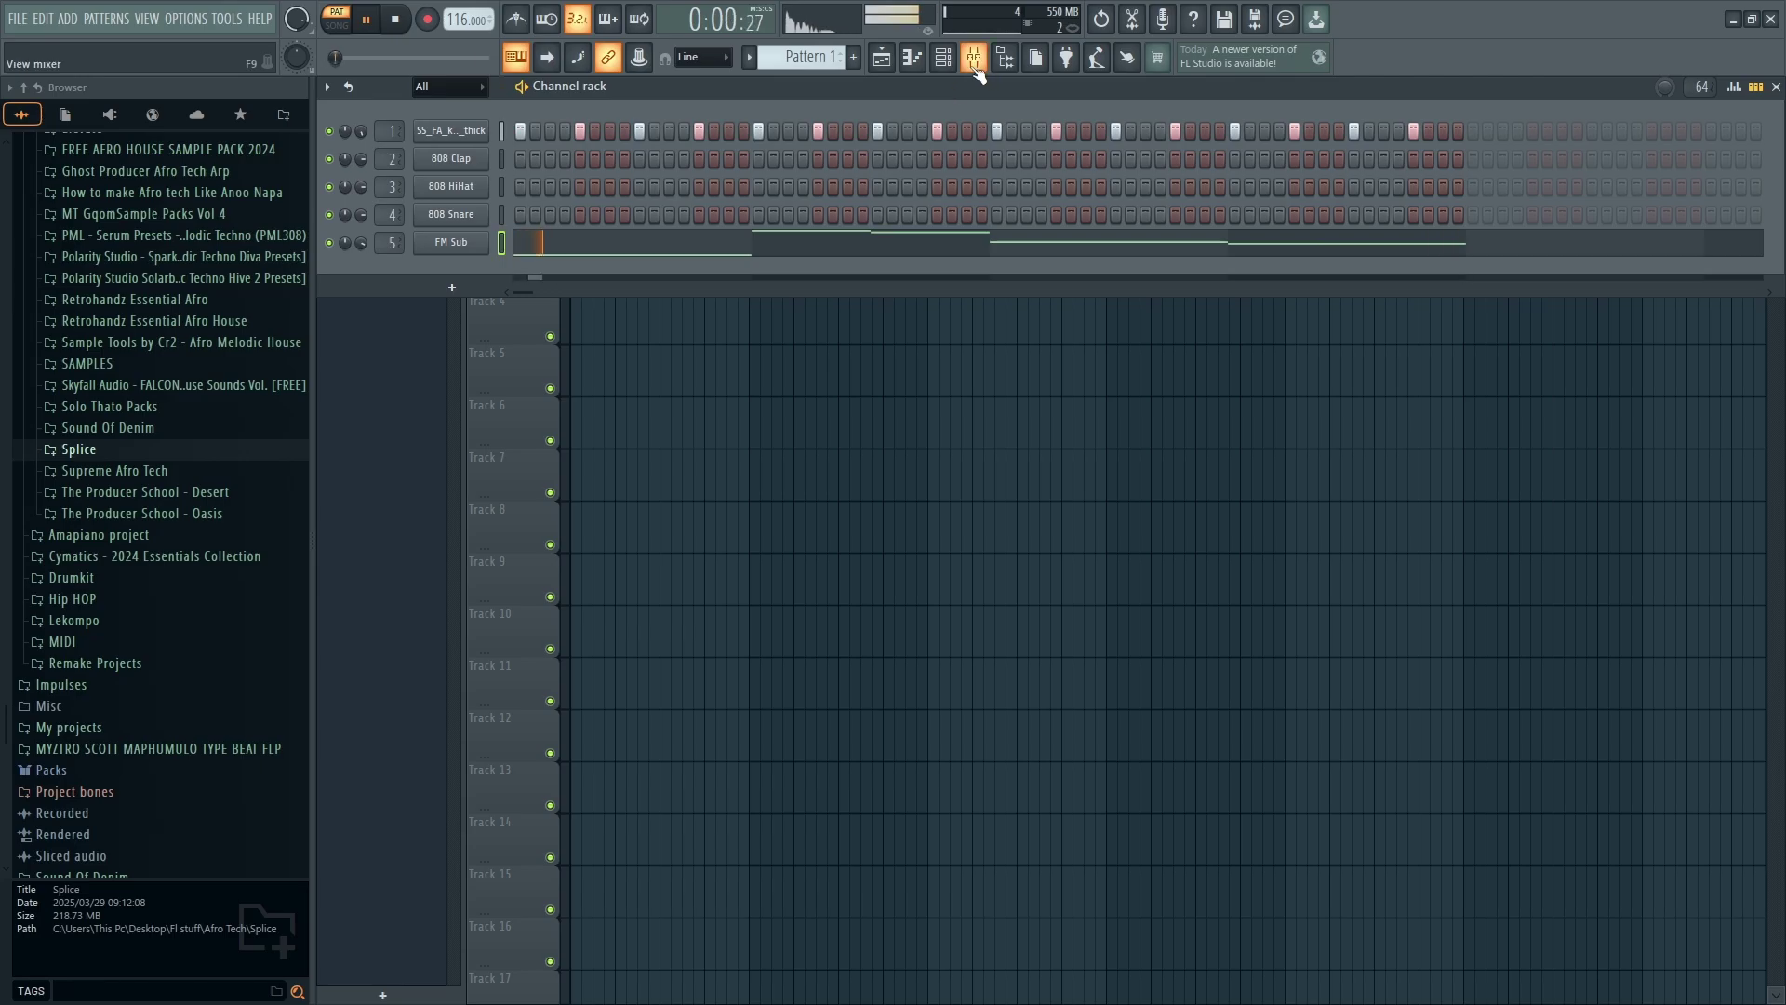
Select the SS_FA_kick_thick channel and show its track in the mixer
click(974, 62)
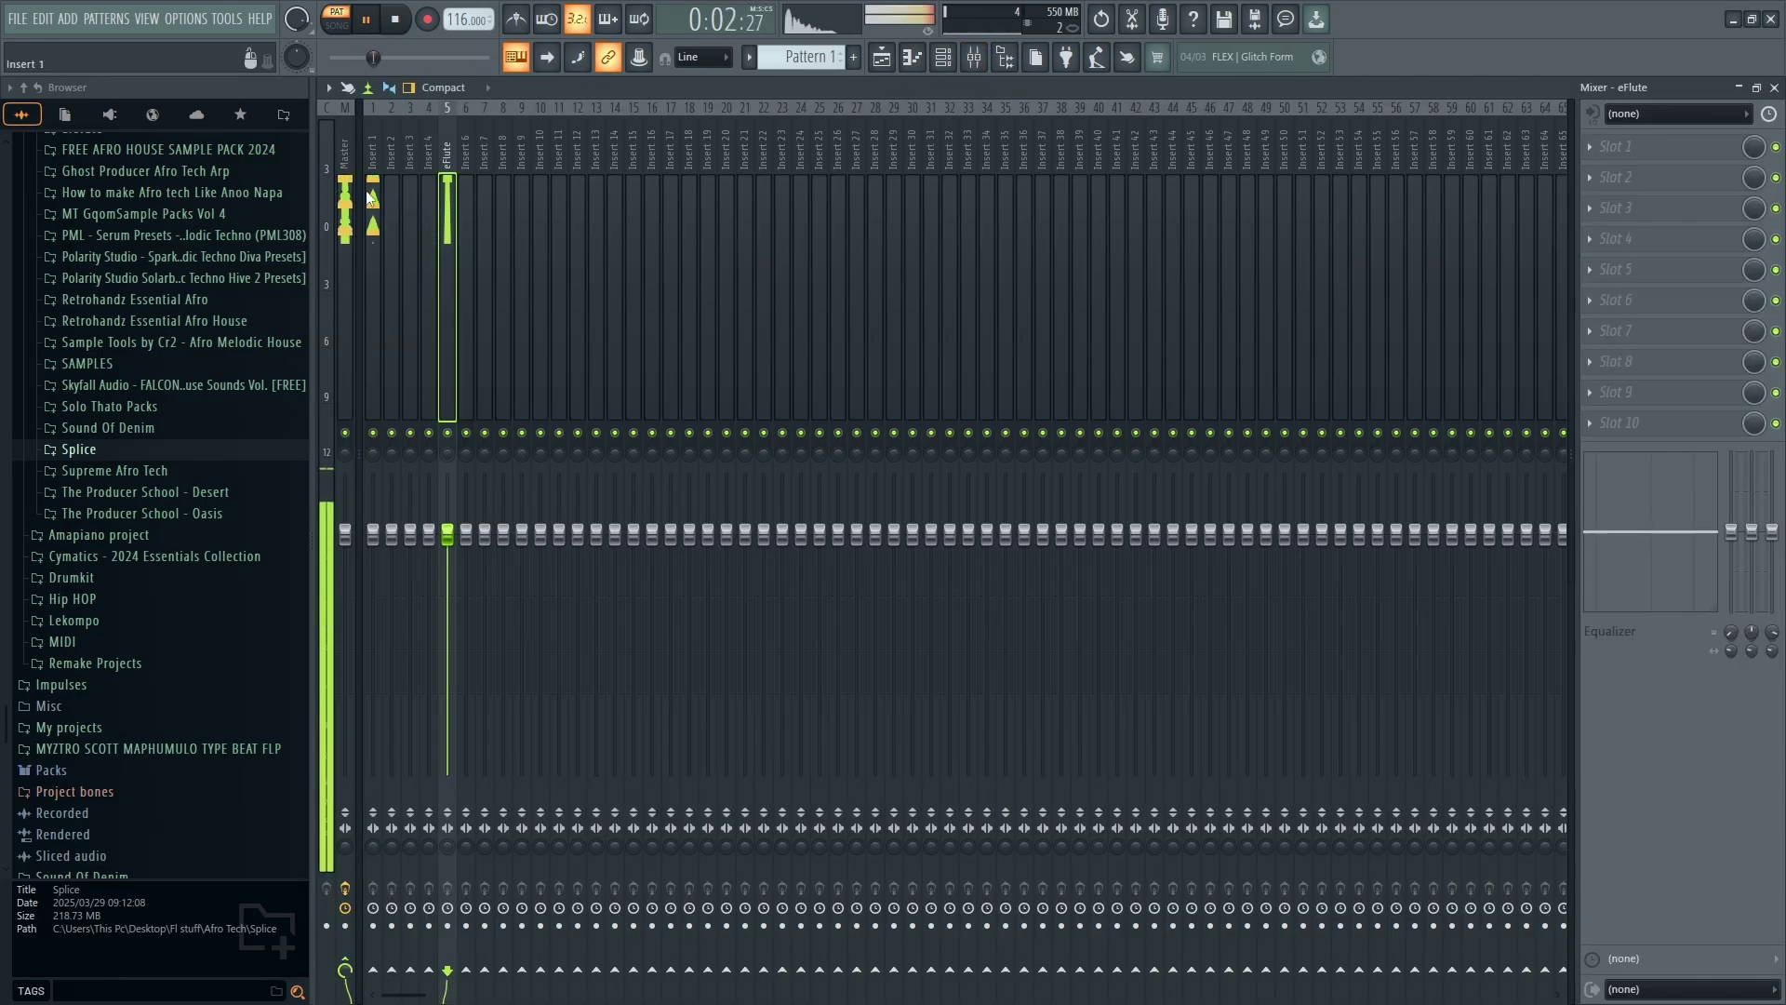
key(F9)
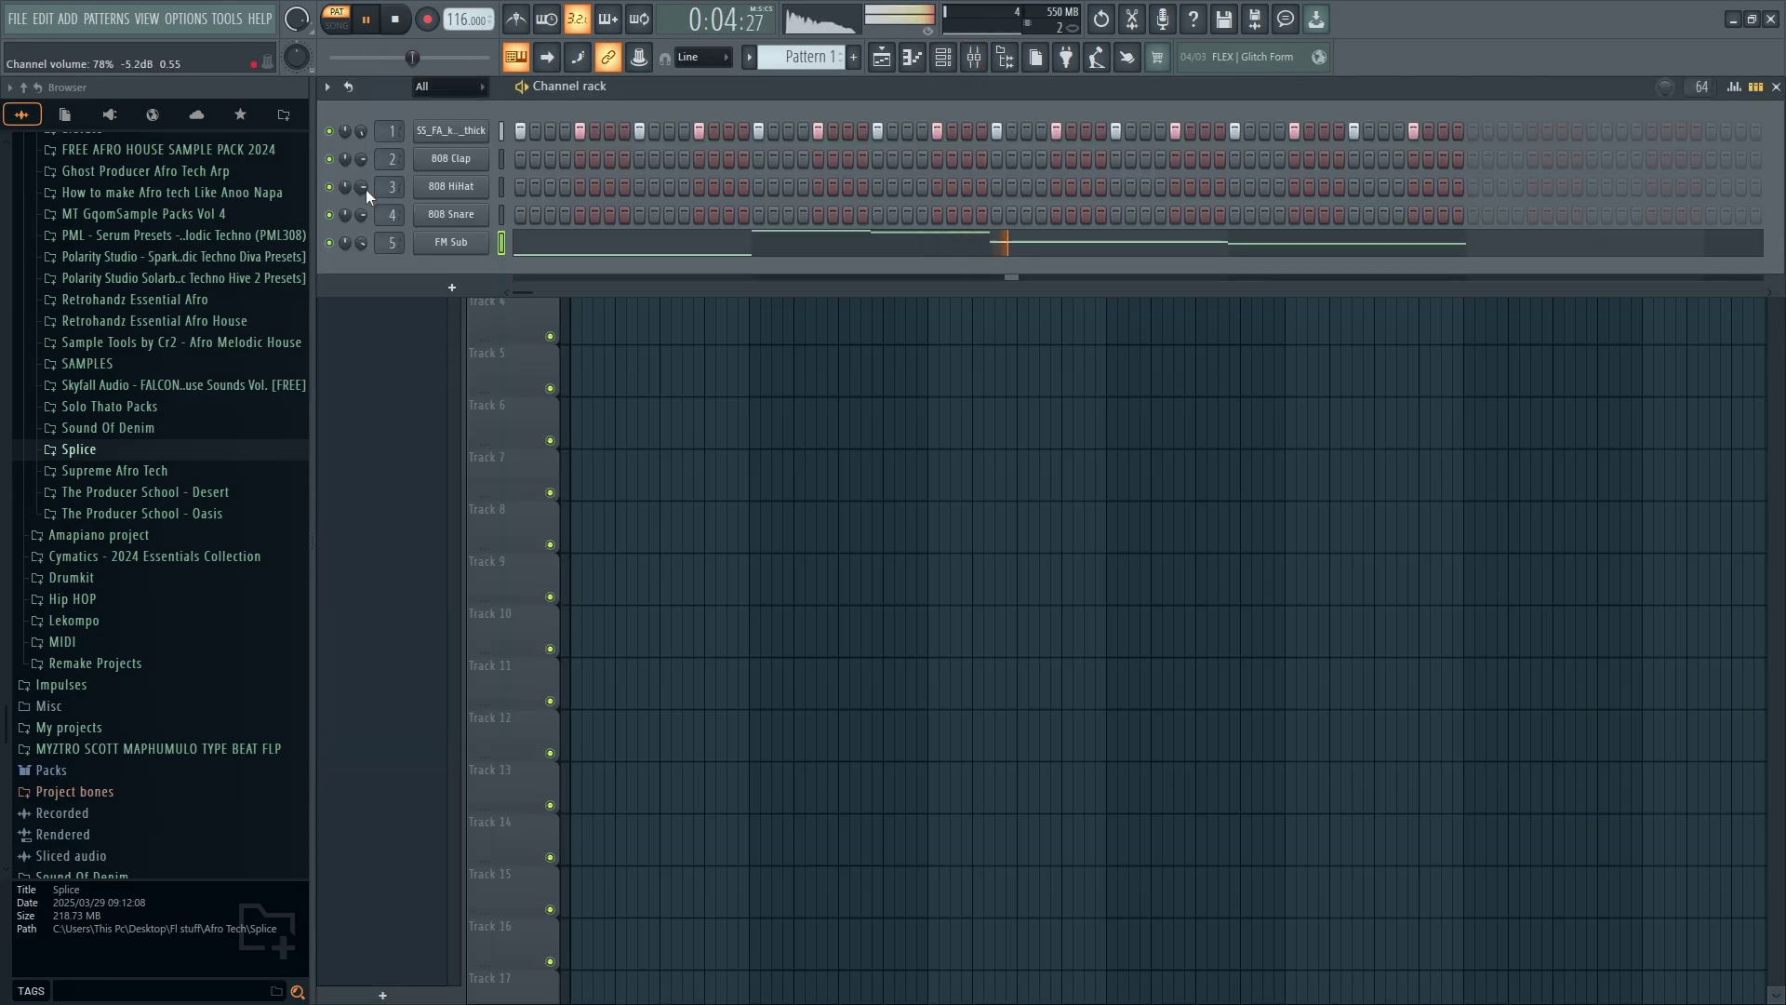
click(502, 131)
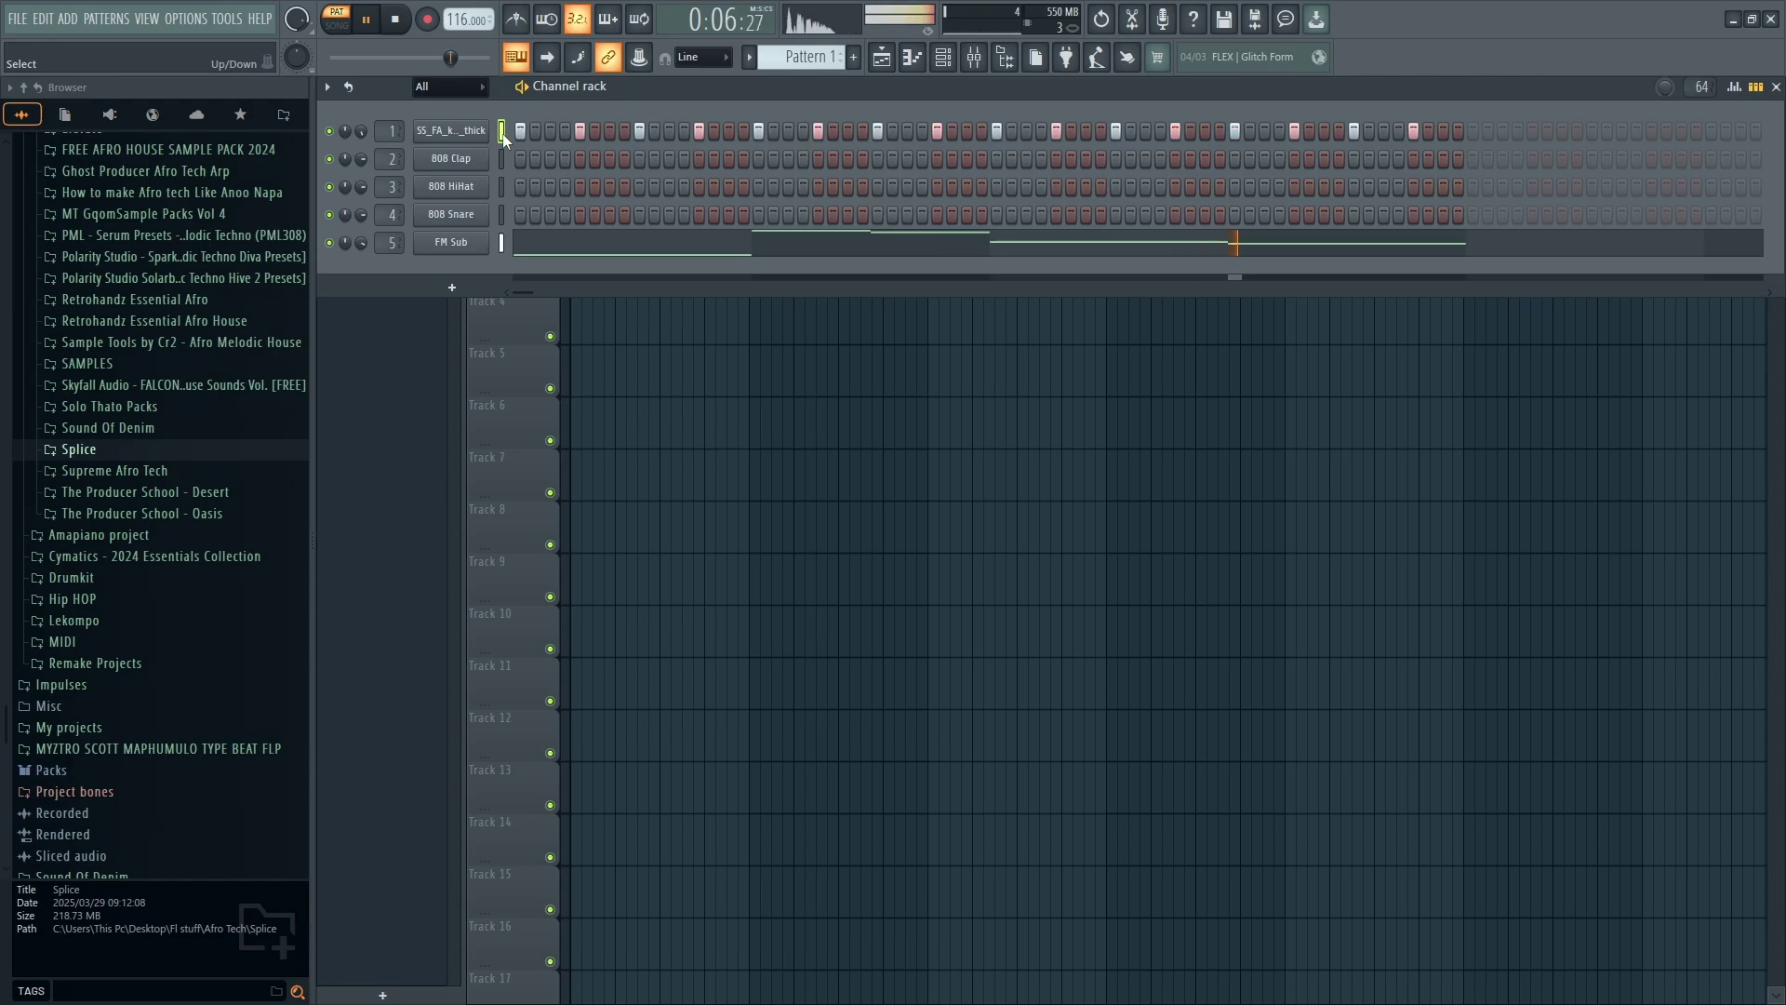
key(F9)
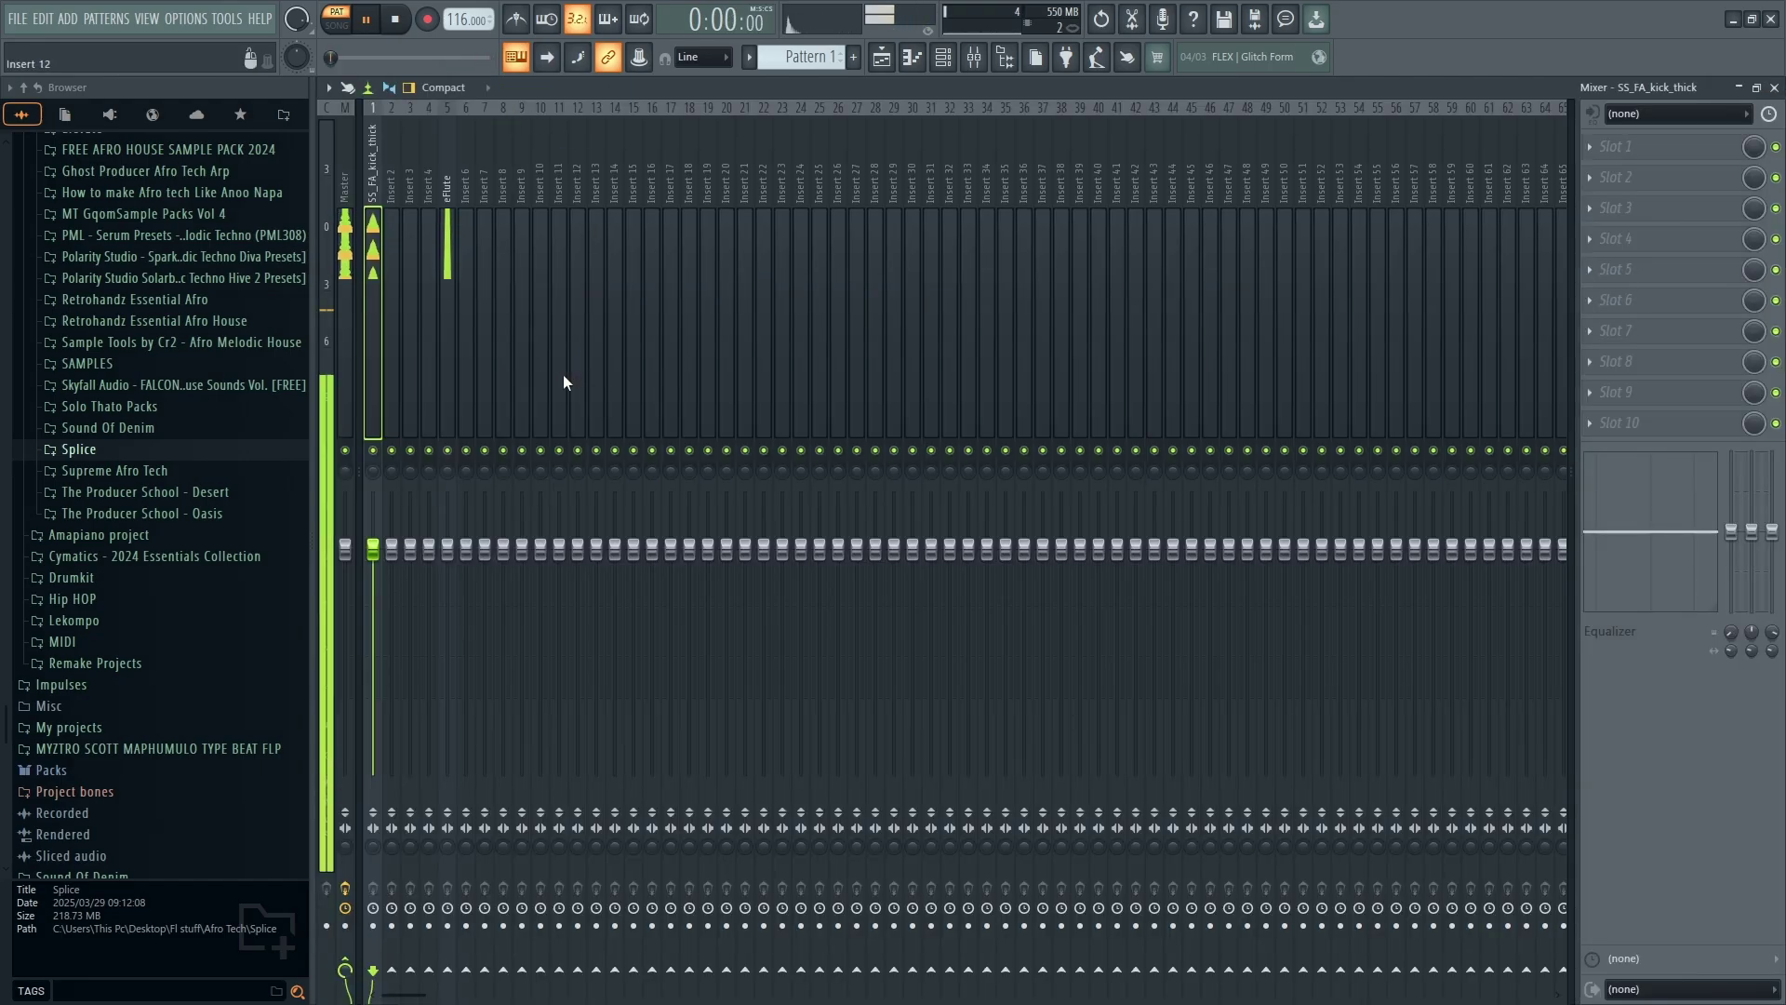
right_click(437, 977)
click(485, 958)
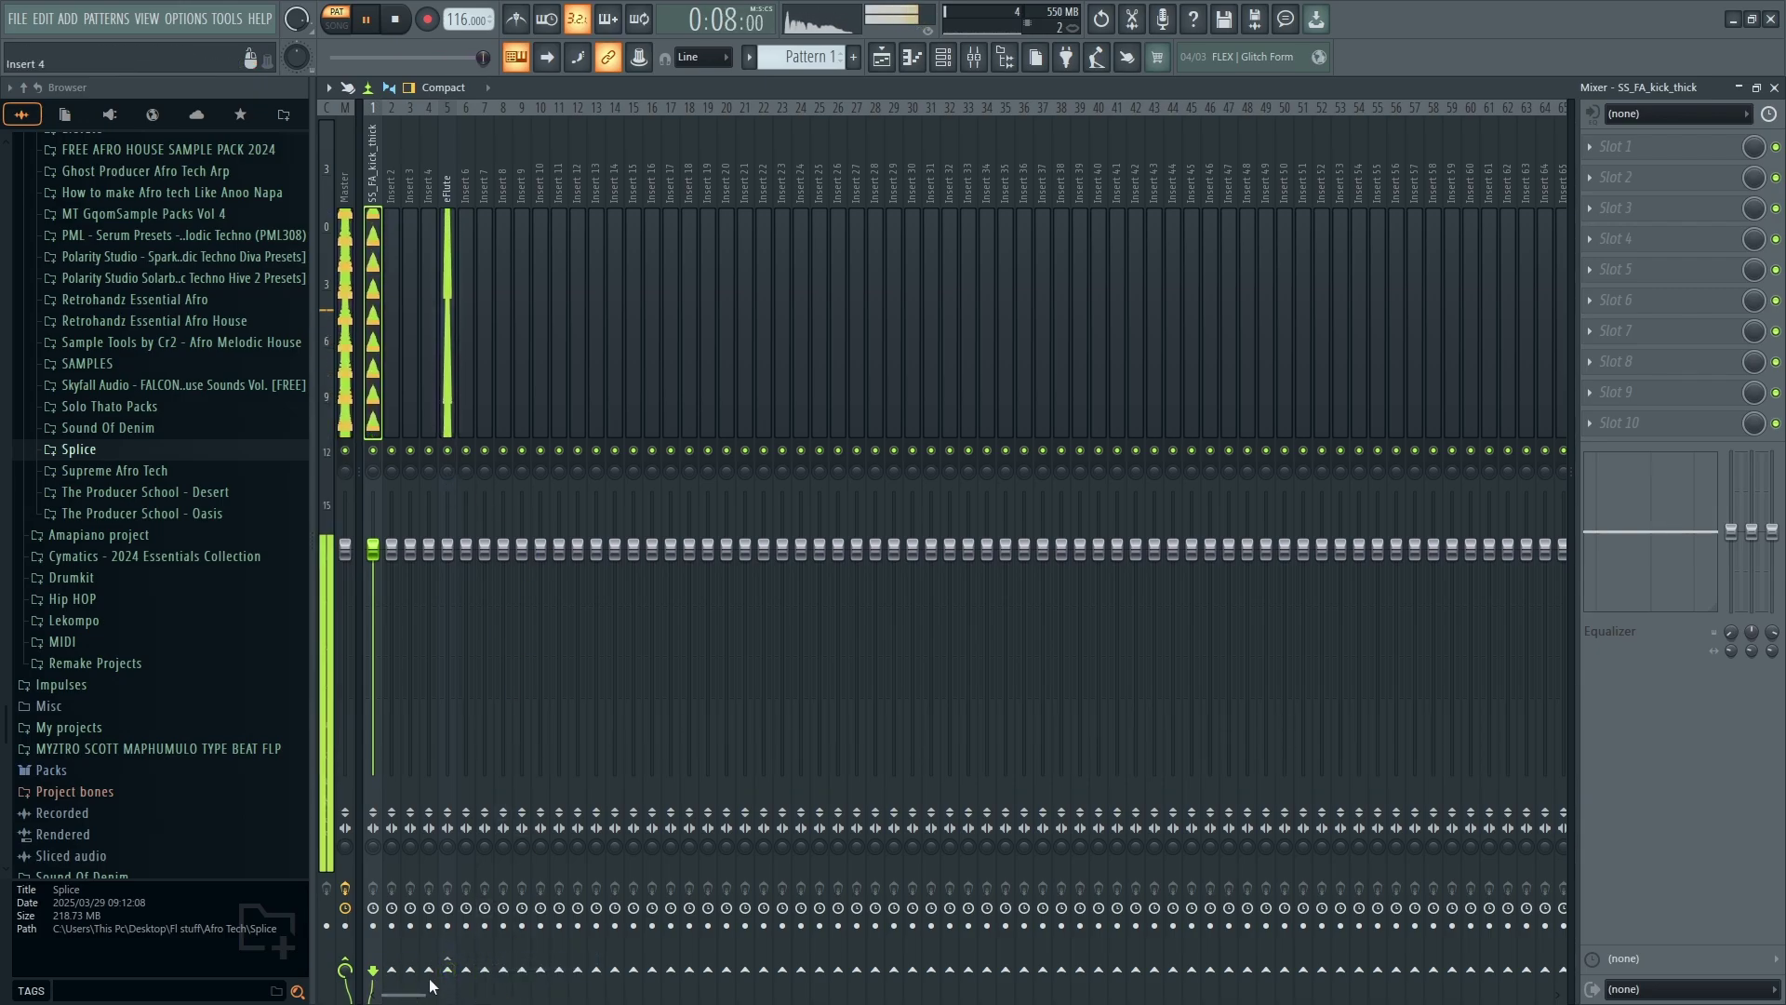
right_click(447, 907)
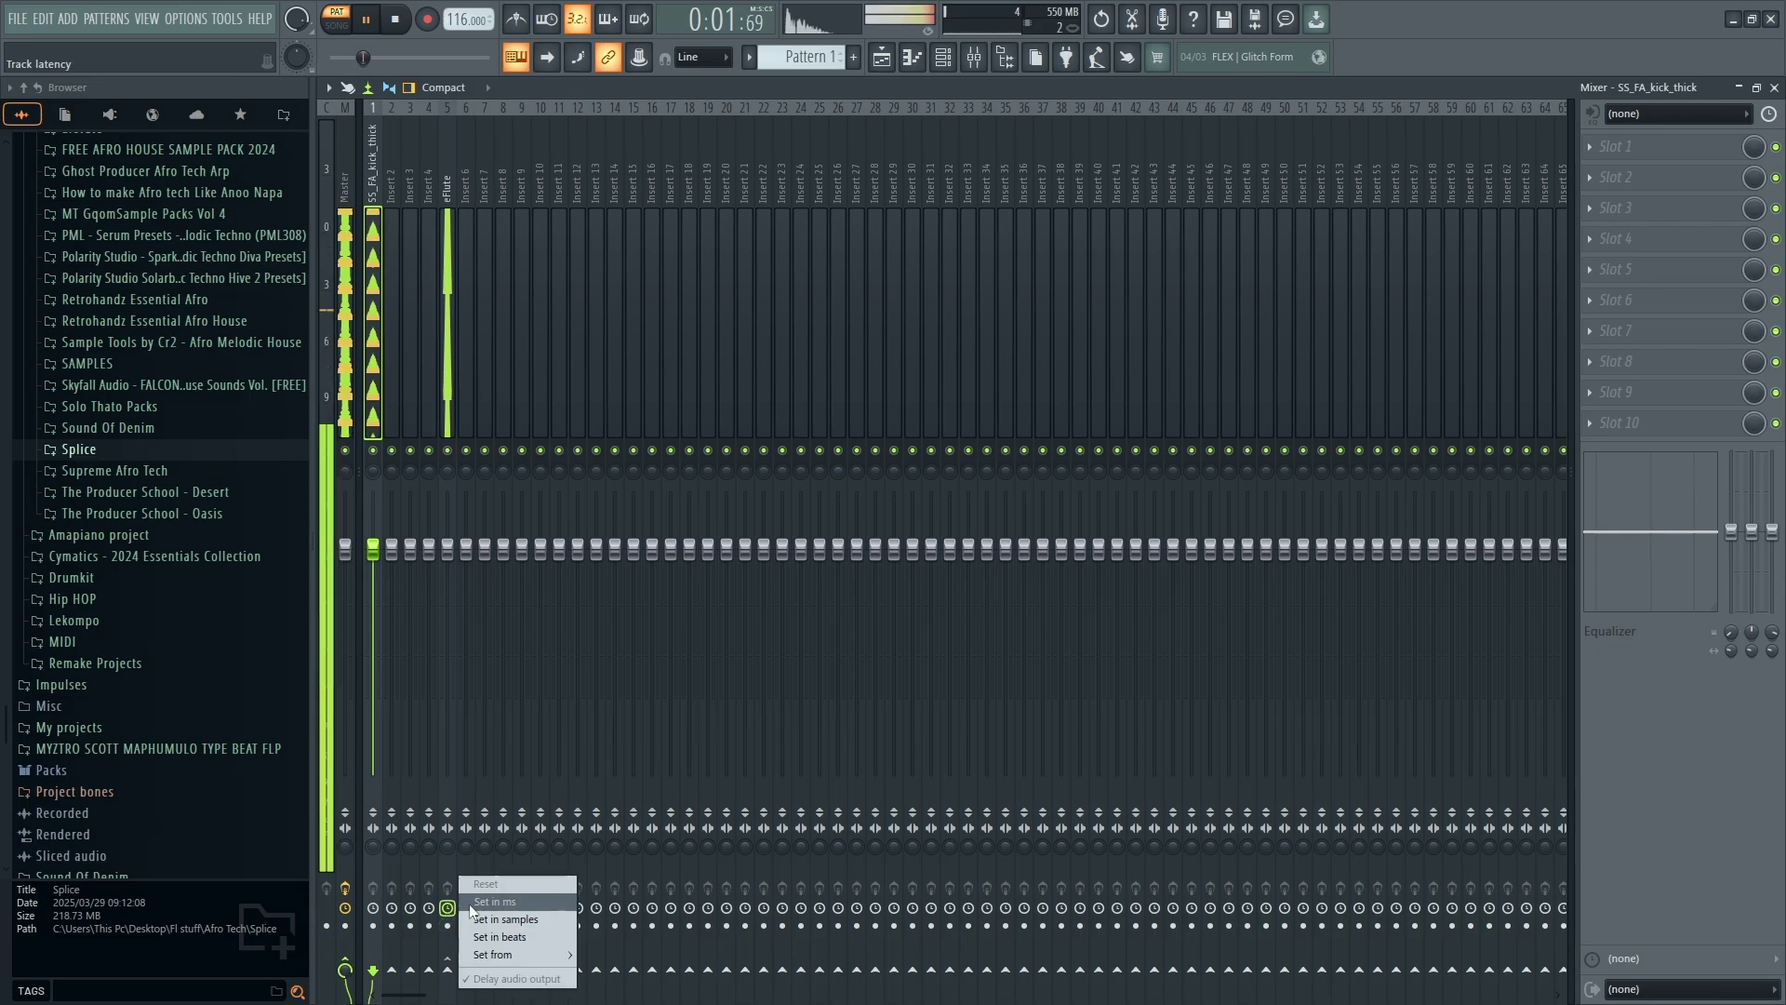
click(476, 902)
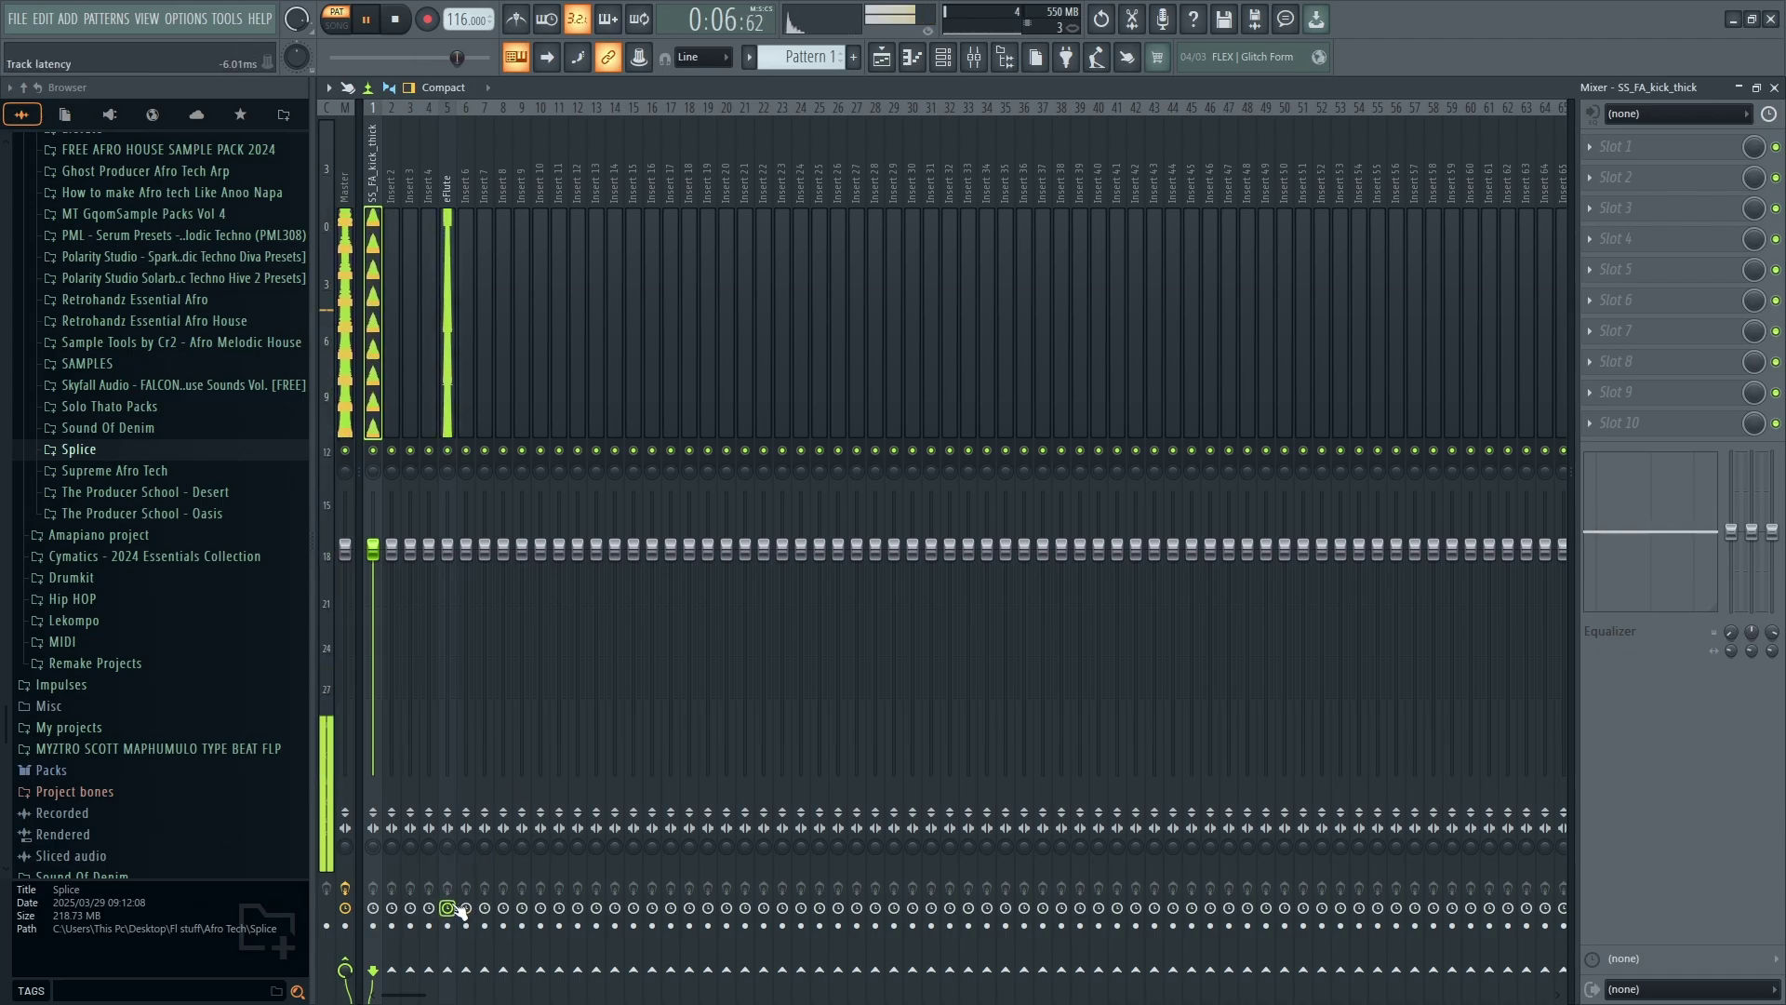
right_click(457, 910)
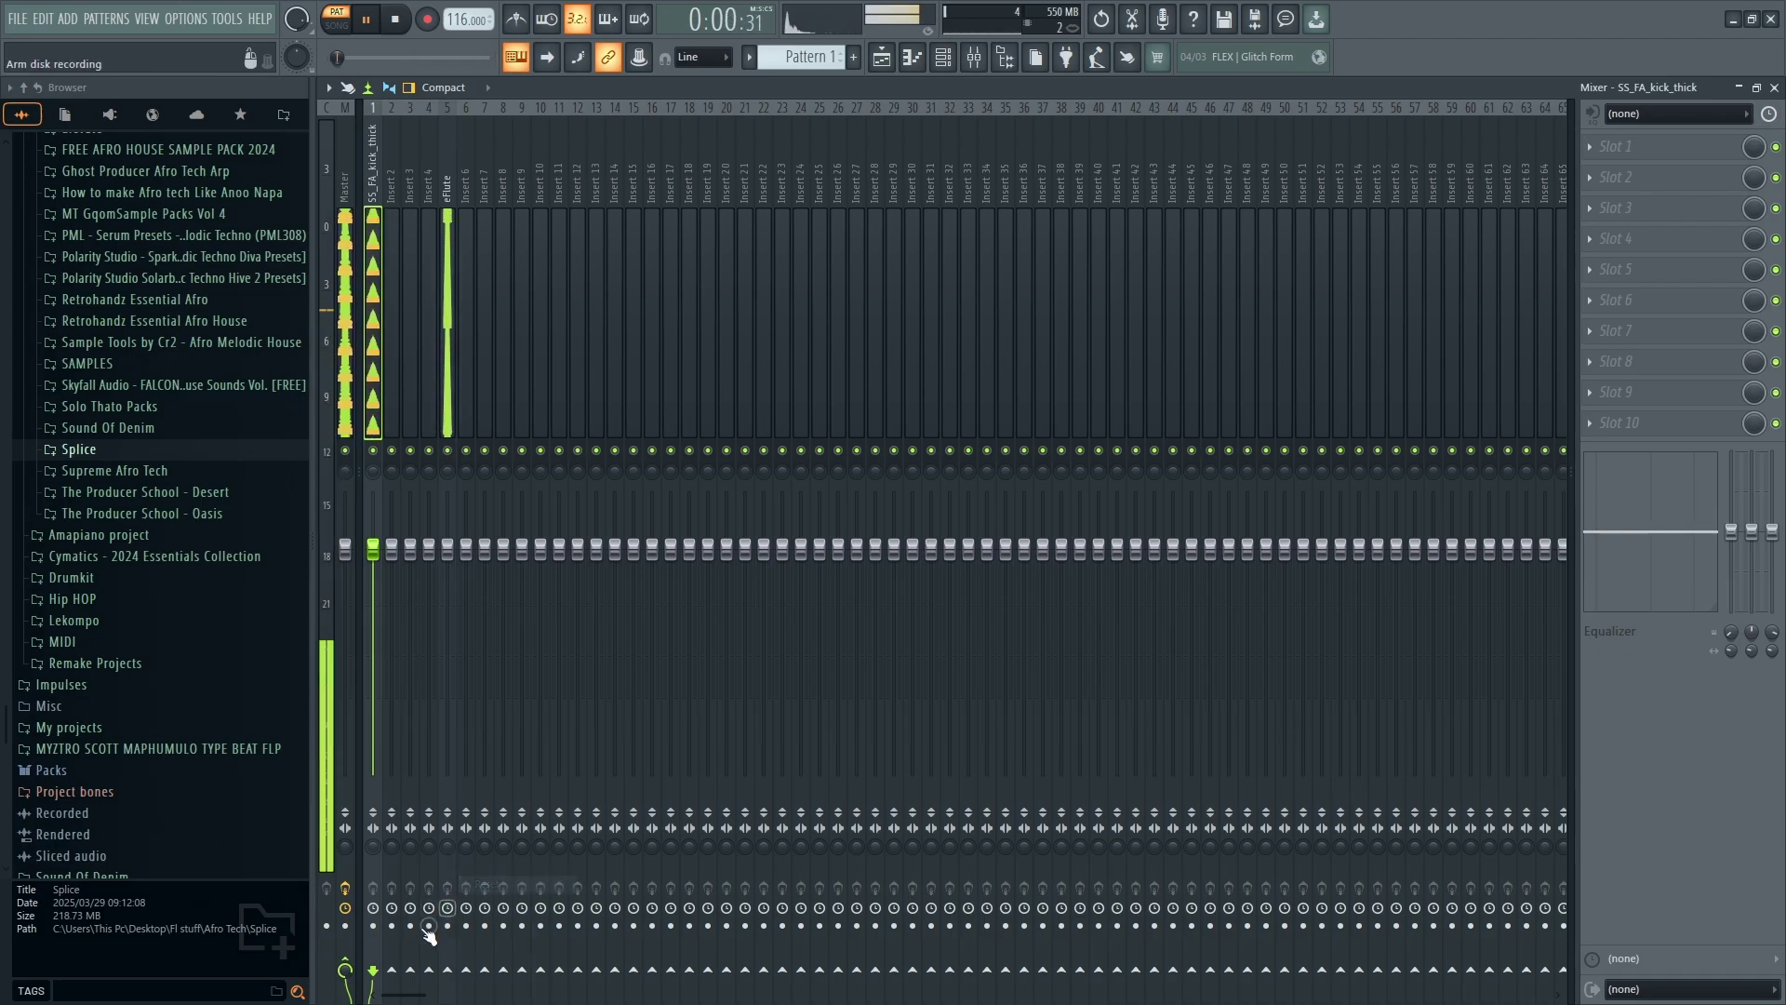
Sidechain the SS_FA_kick_thick mixer track to the eFlute track on insert 5
click(428, 970)
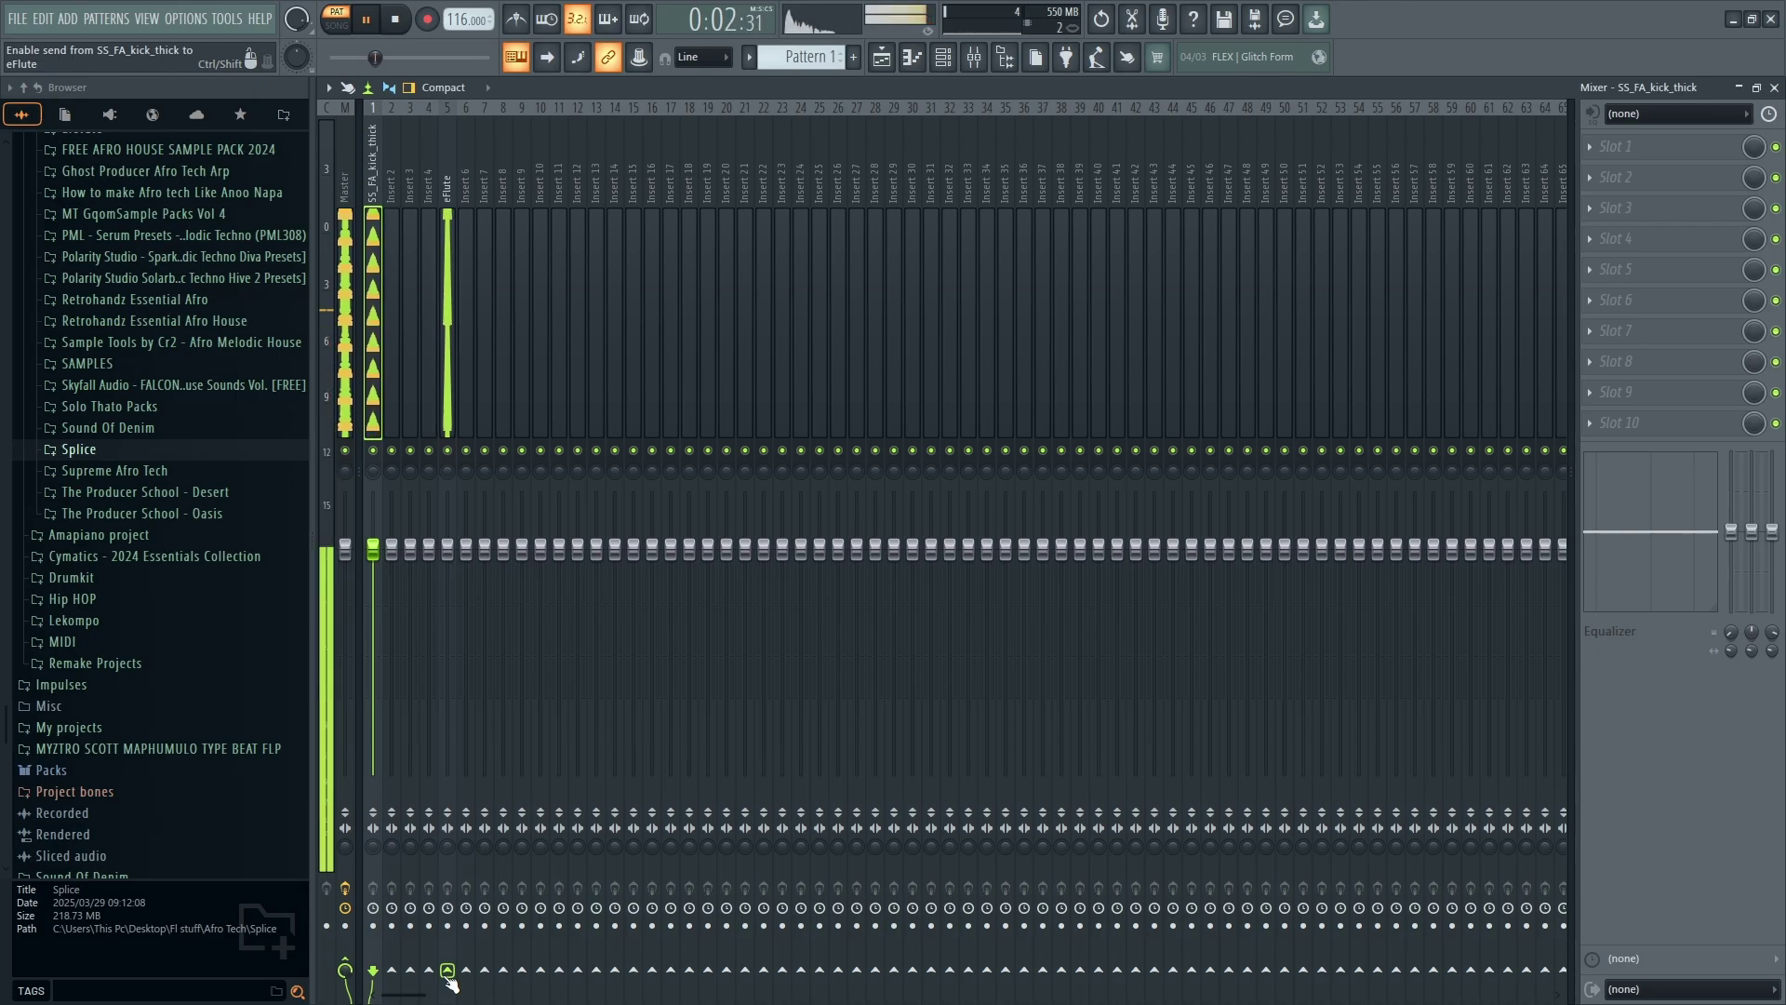
right_click(449, 977)
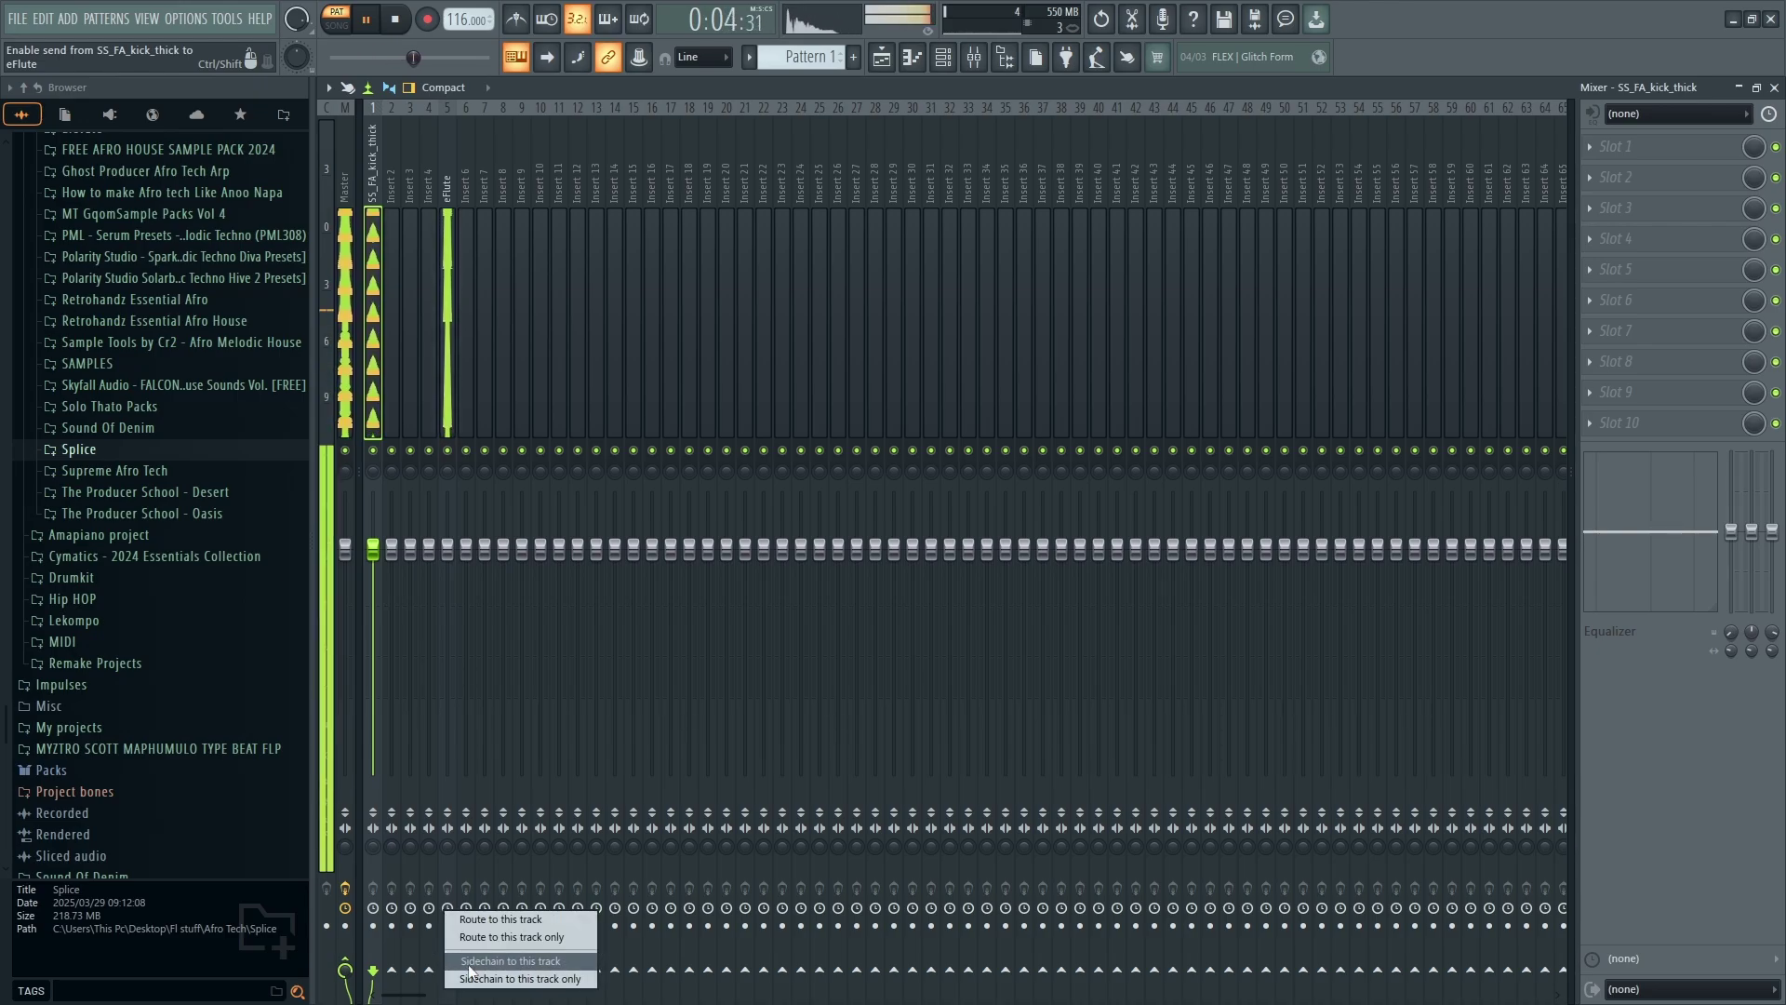
click(470, 965)
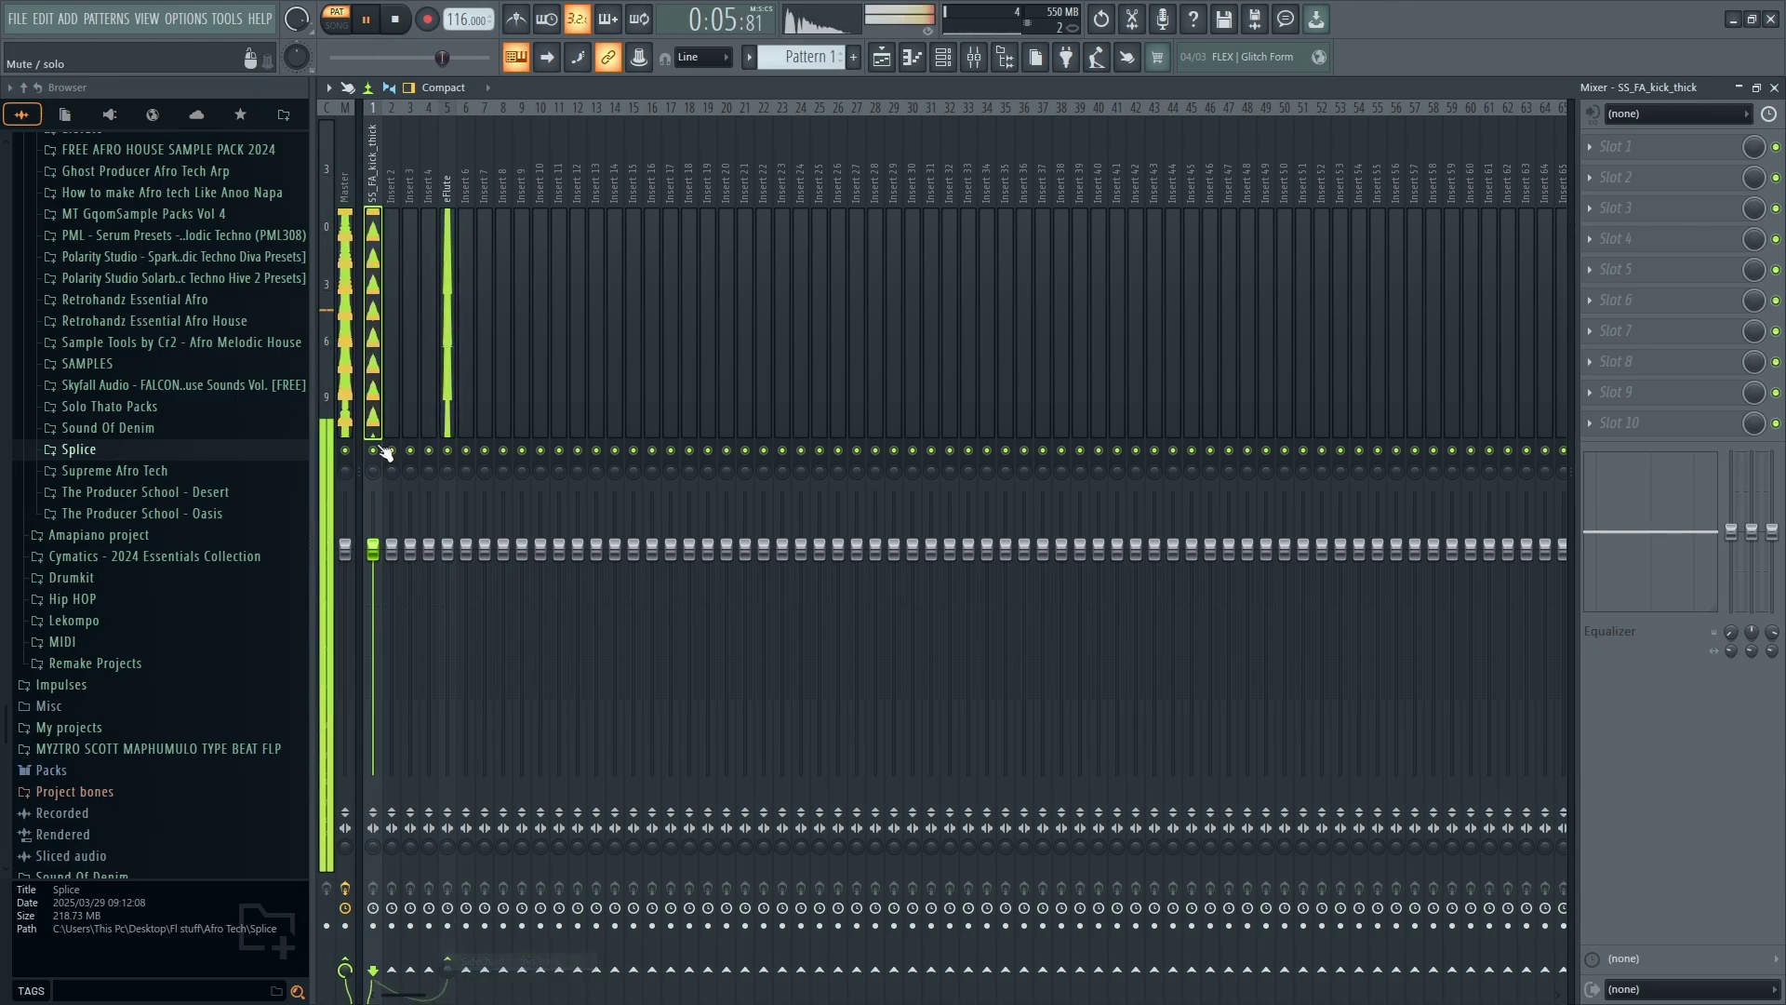
Color the eFlute mixer track purple (#842F8D)
click(447, 402)
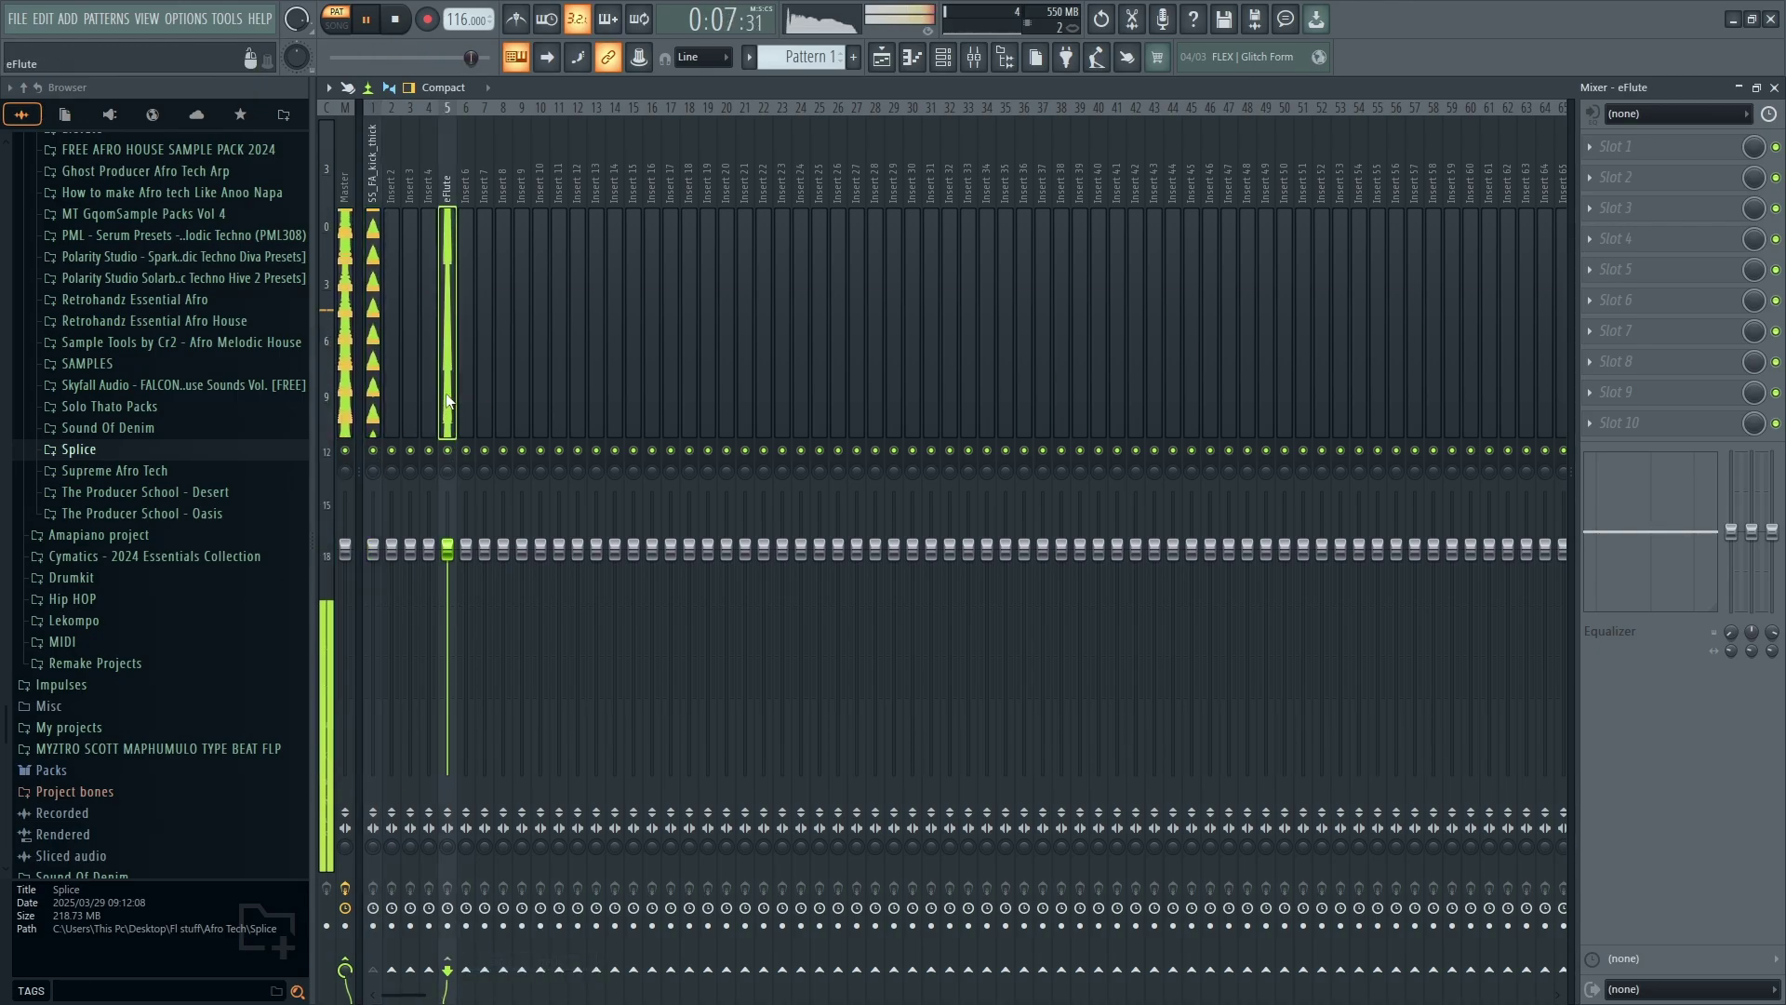
right_click(441, 136)
click(505, 141)
drag(558, 257, 544, 224)
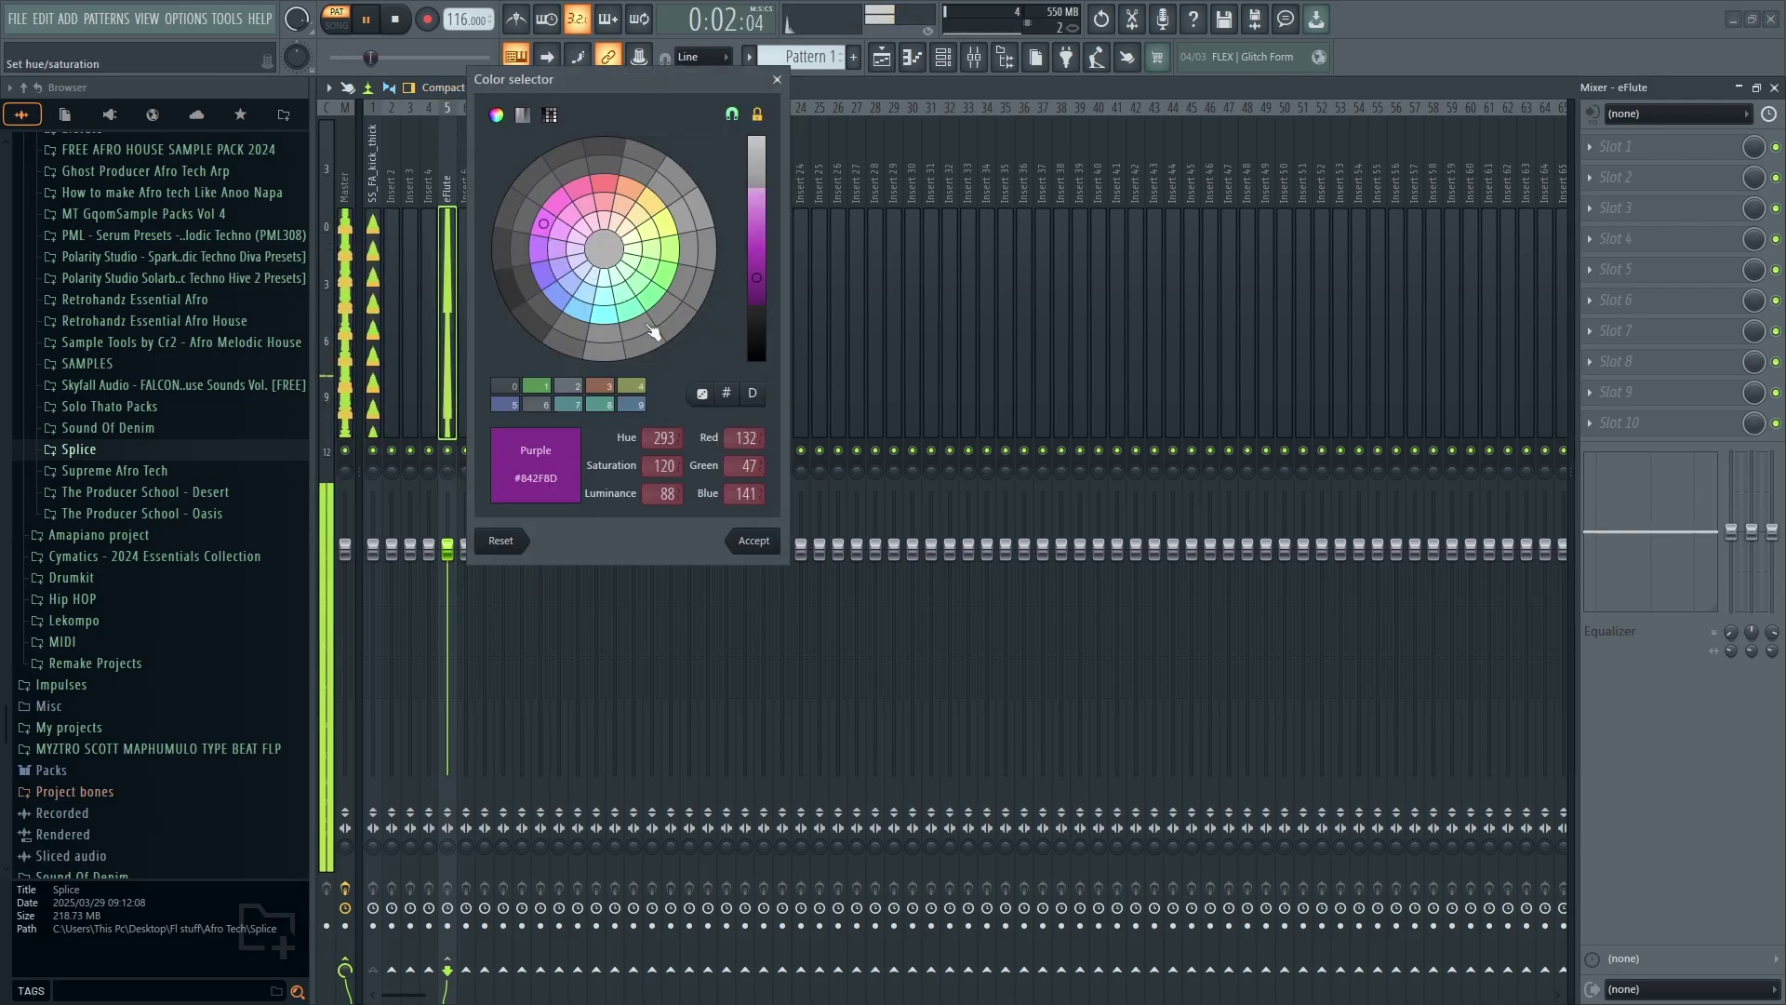
click(754, 545)
Color the SS_FA_kick_thick mixer track steel blue (#2F678D)
click(373, 372)
right_click(379, 130)
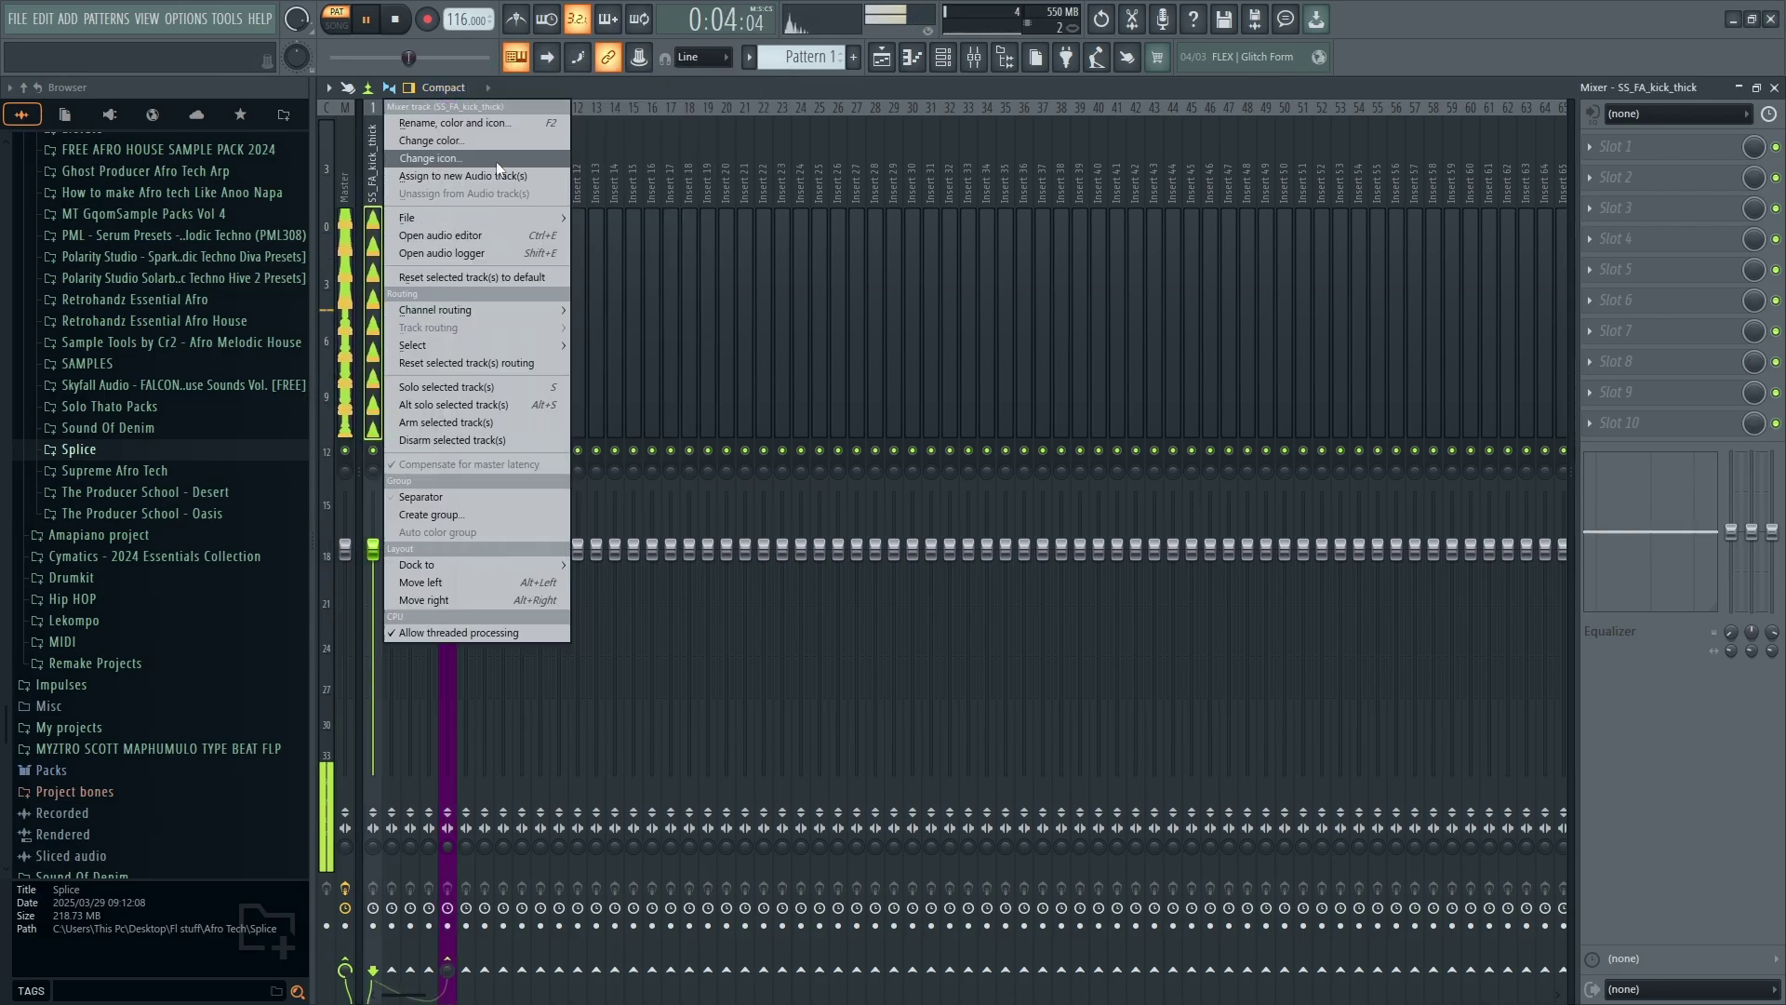
click(484, 140)
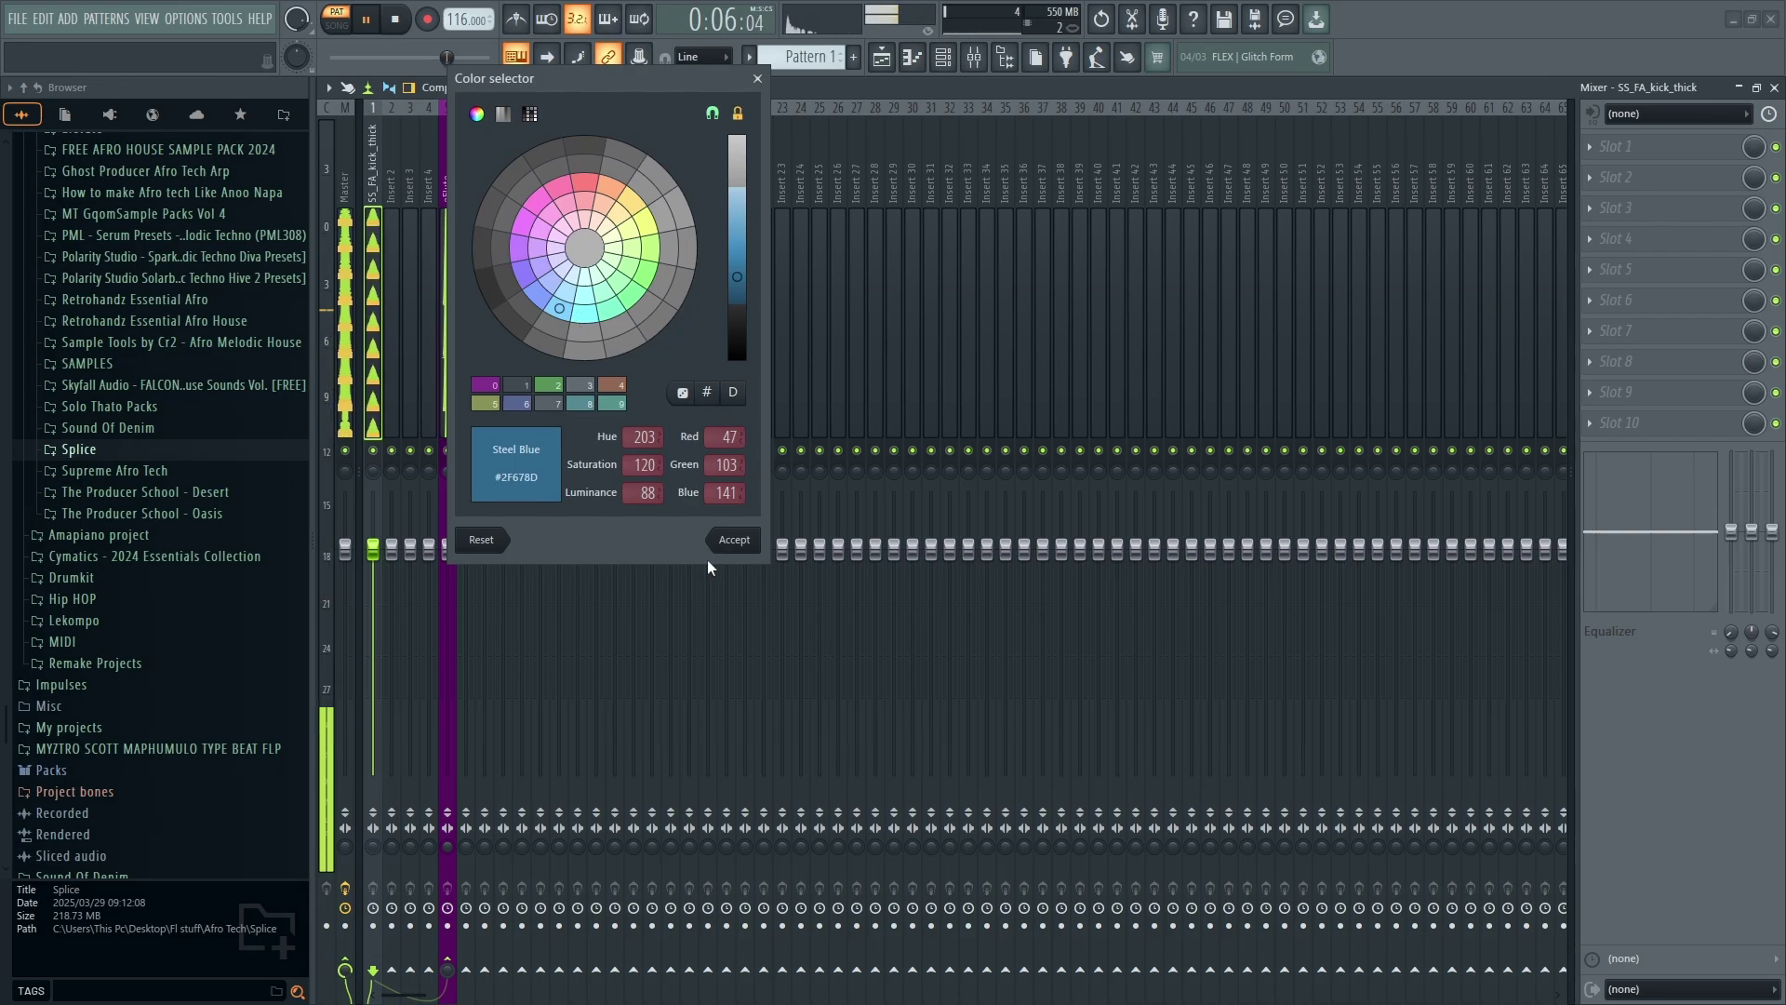
click(727, 540)
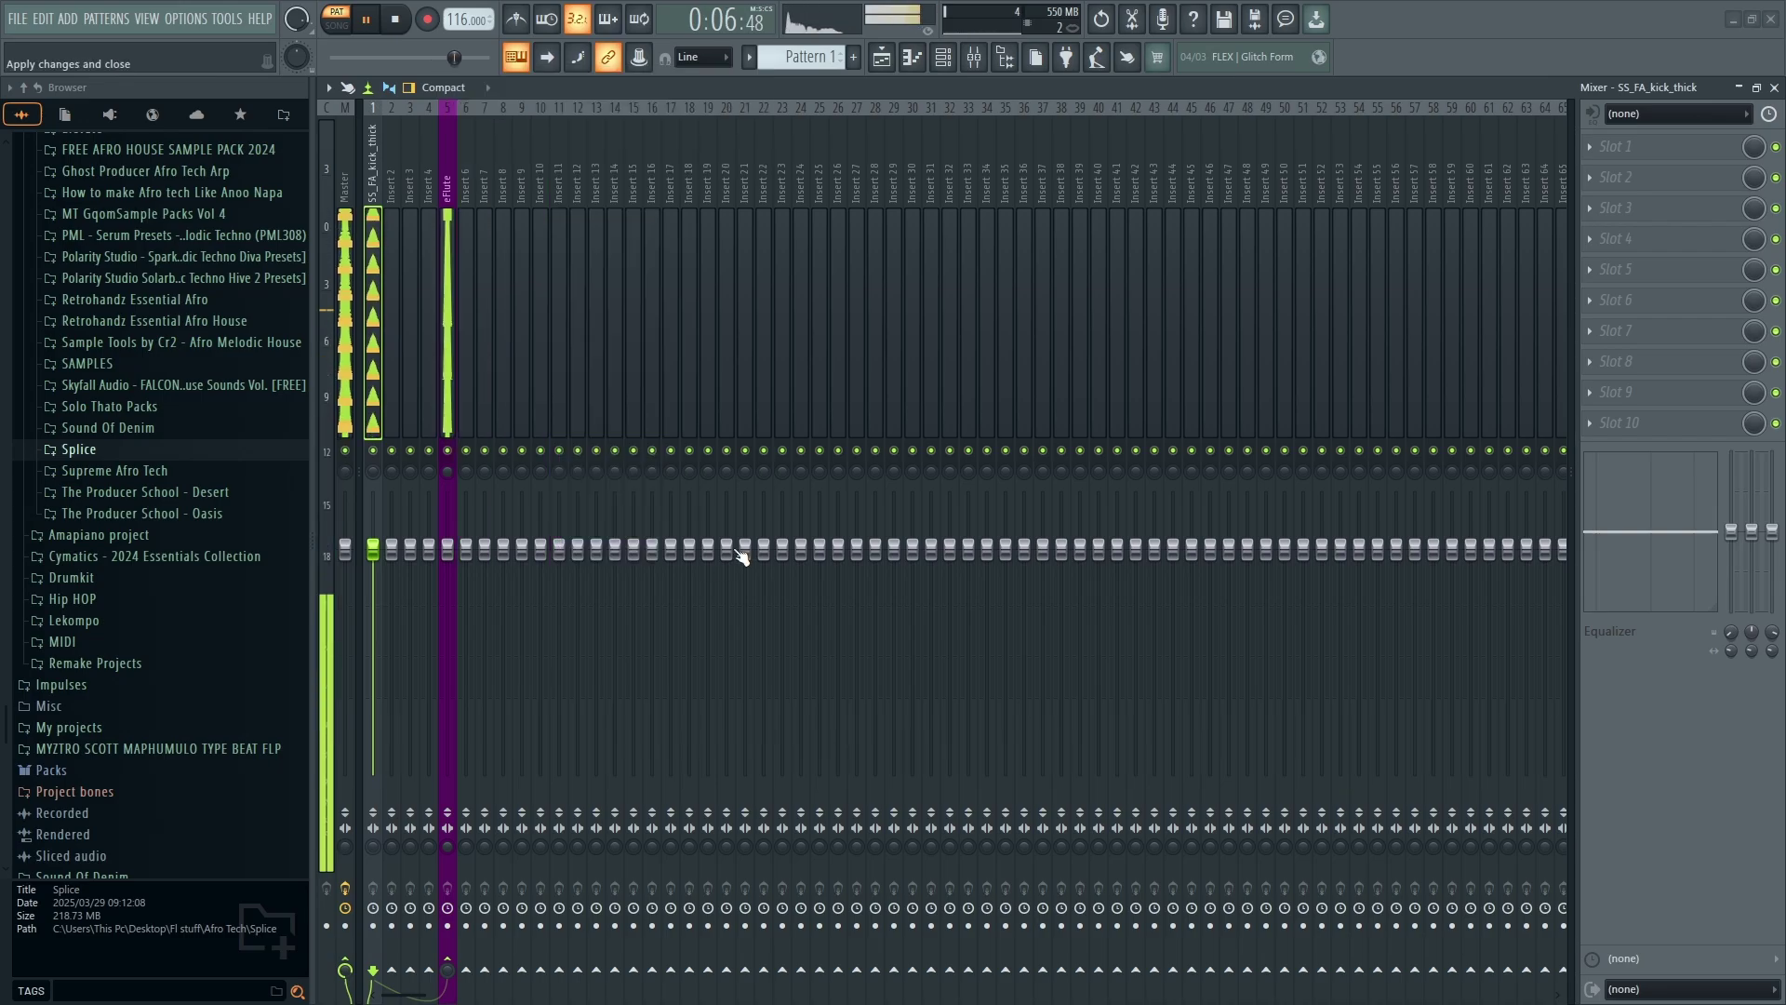
Load Fruity Limiter into effect slot 1 of the eFlute mixer track and move its window clear of the track
click(450, 323)
click(1733, 145)
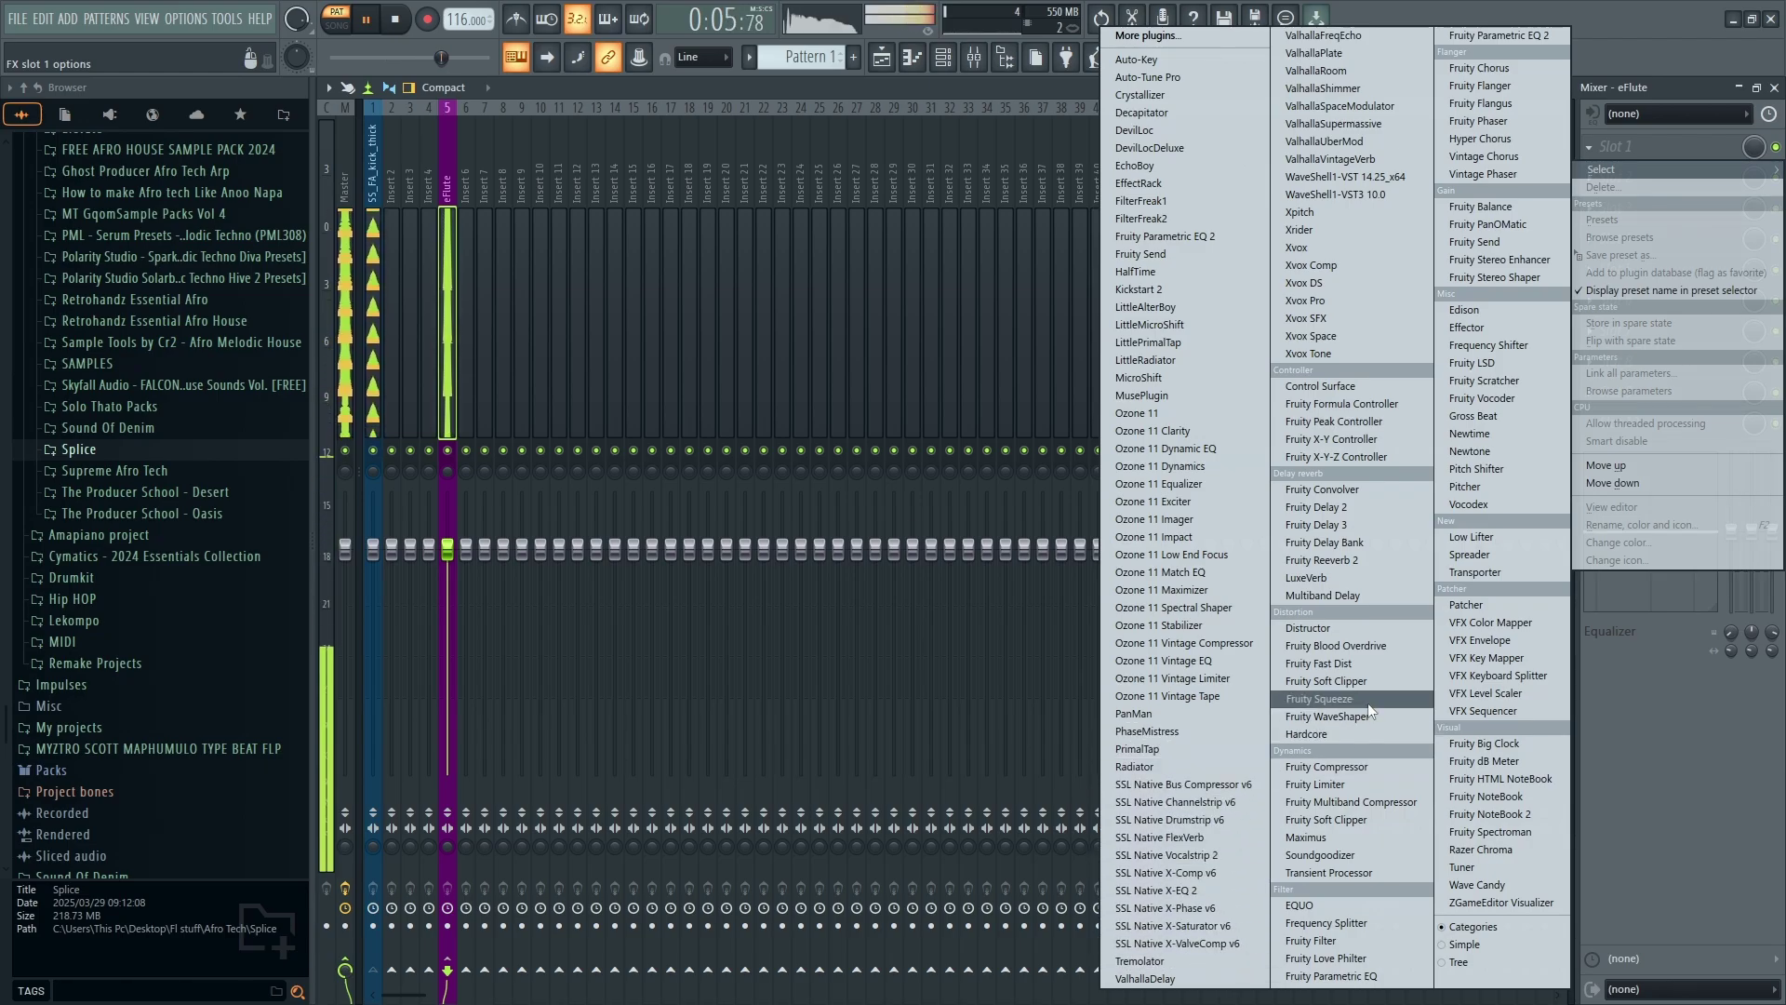
click(1310, 784)
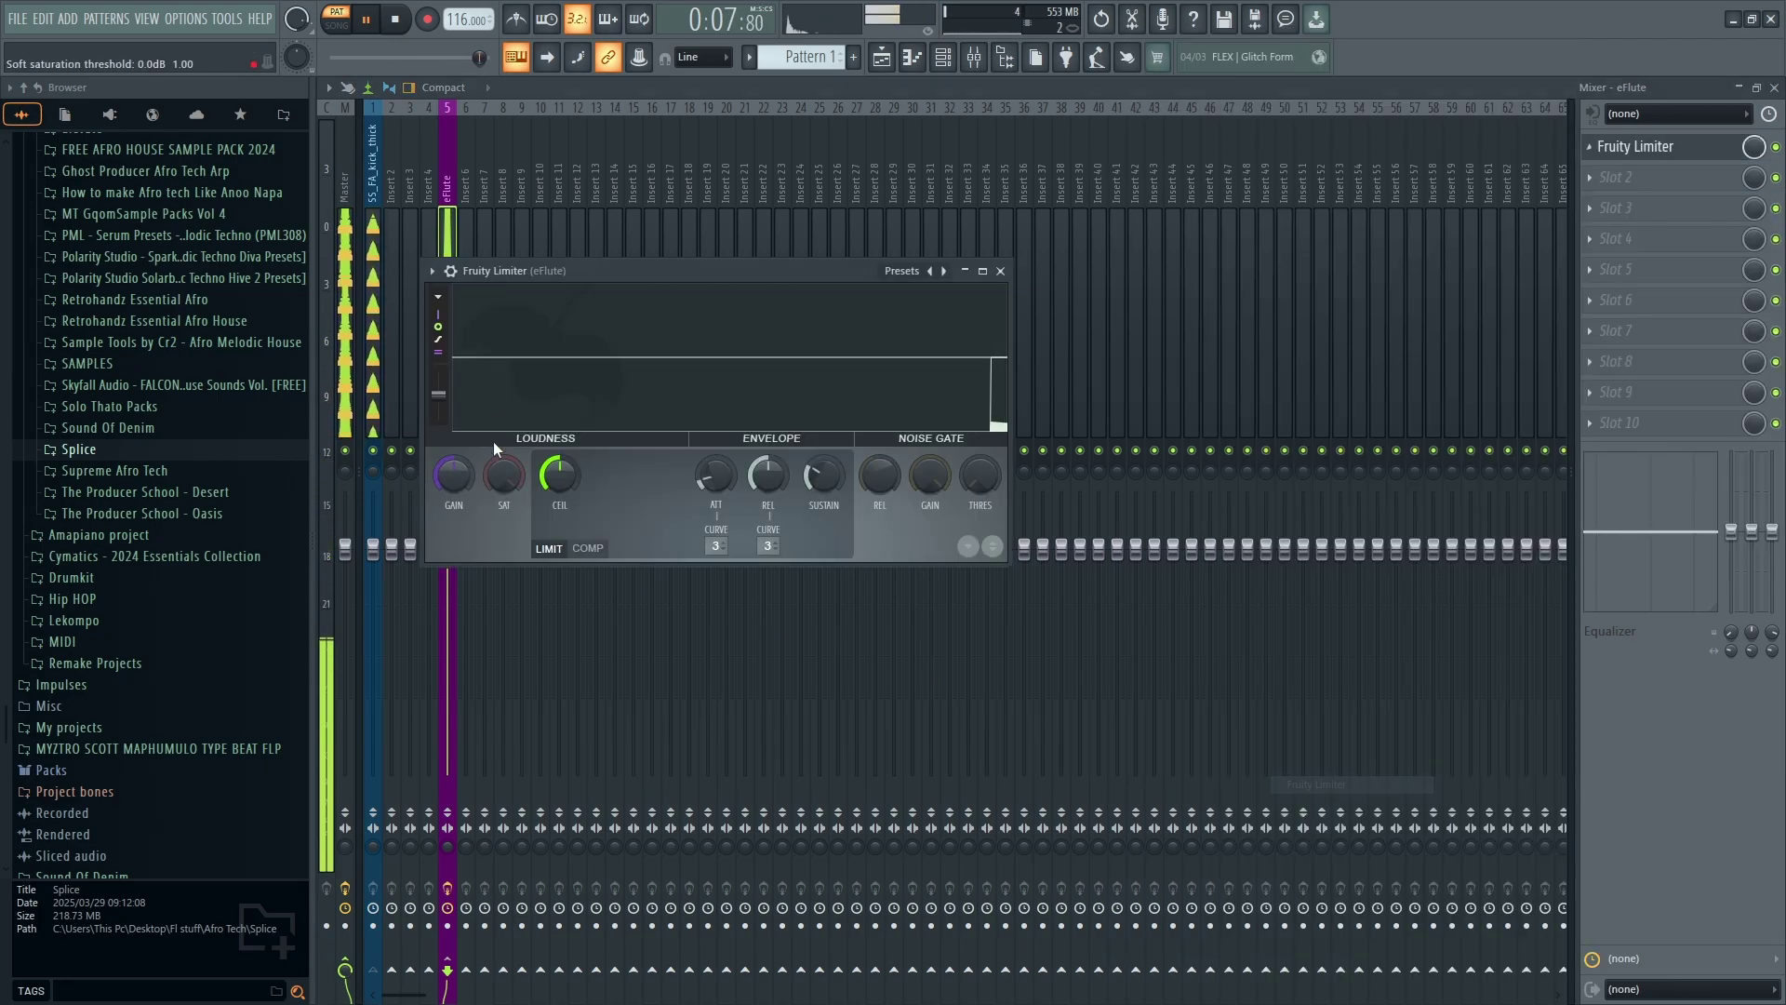
drag(675, 272, 749, 244)
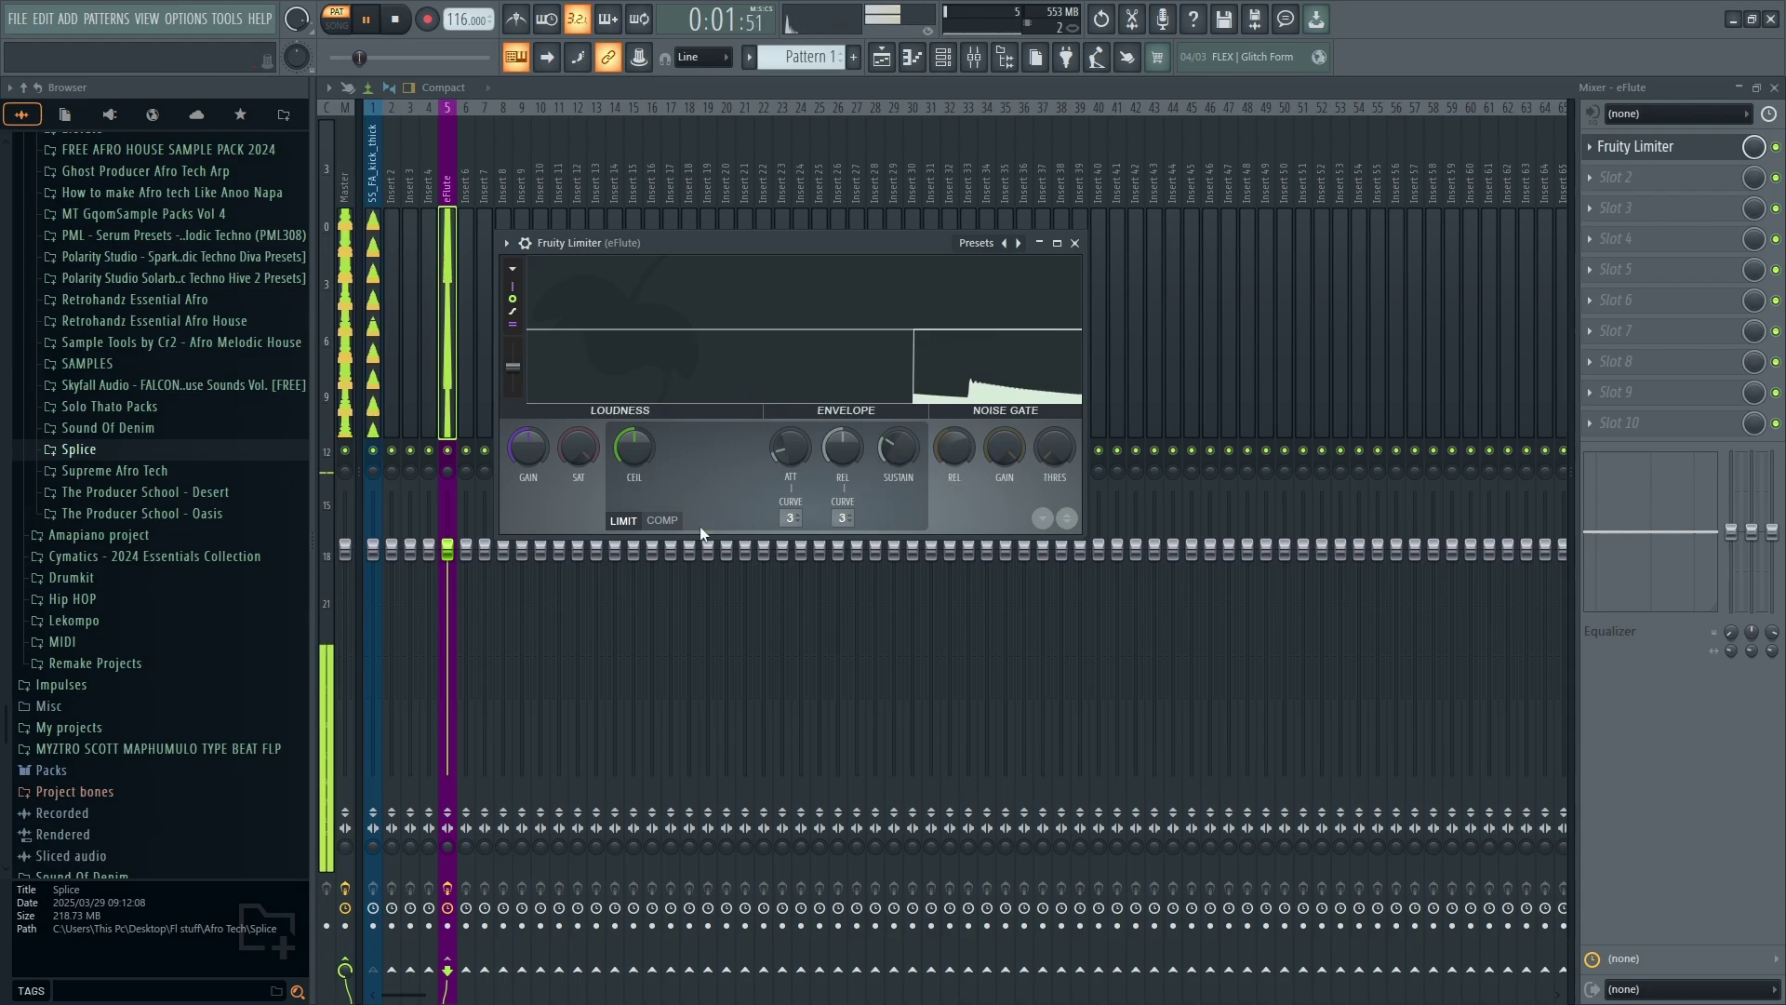
Switch Fruity Limiter to compressor mode with SS_FA_kick_thick as sidechain source and lower the compressor threshold
click(663, 520)
click(839, 524)
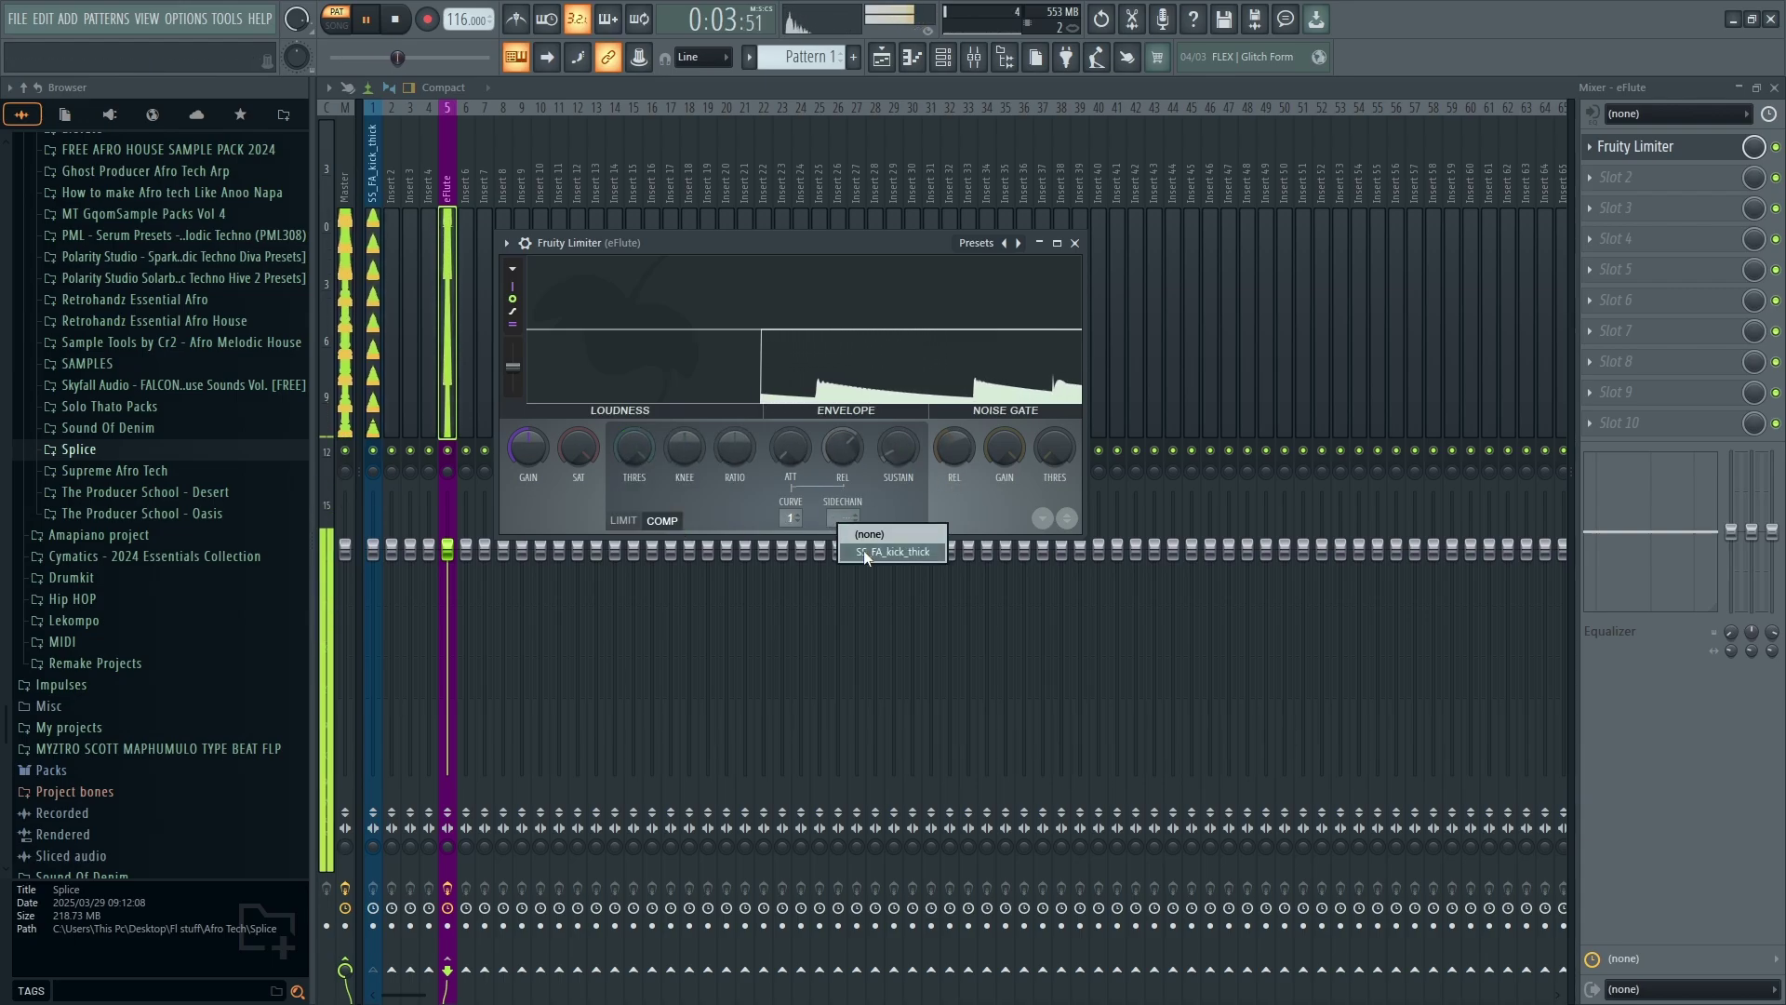
click(888, 552)
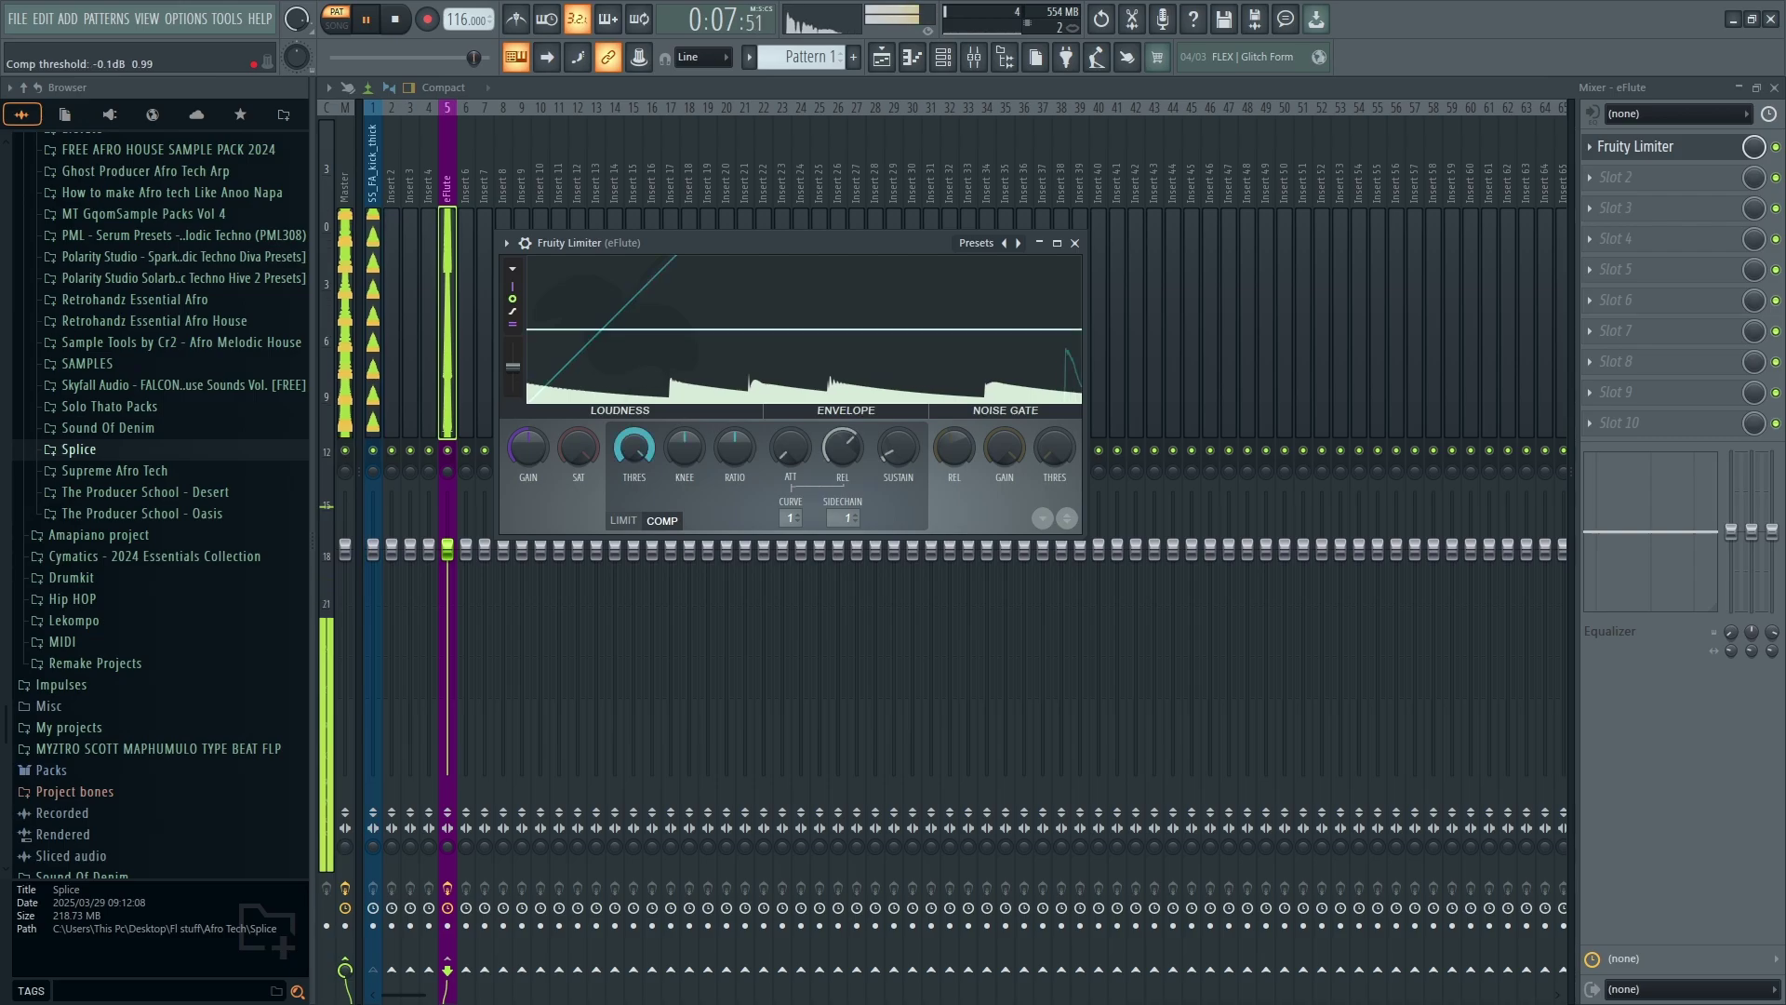
drag(638, 451, 638, 530)
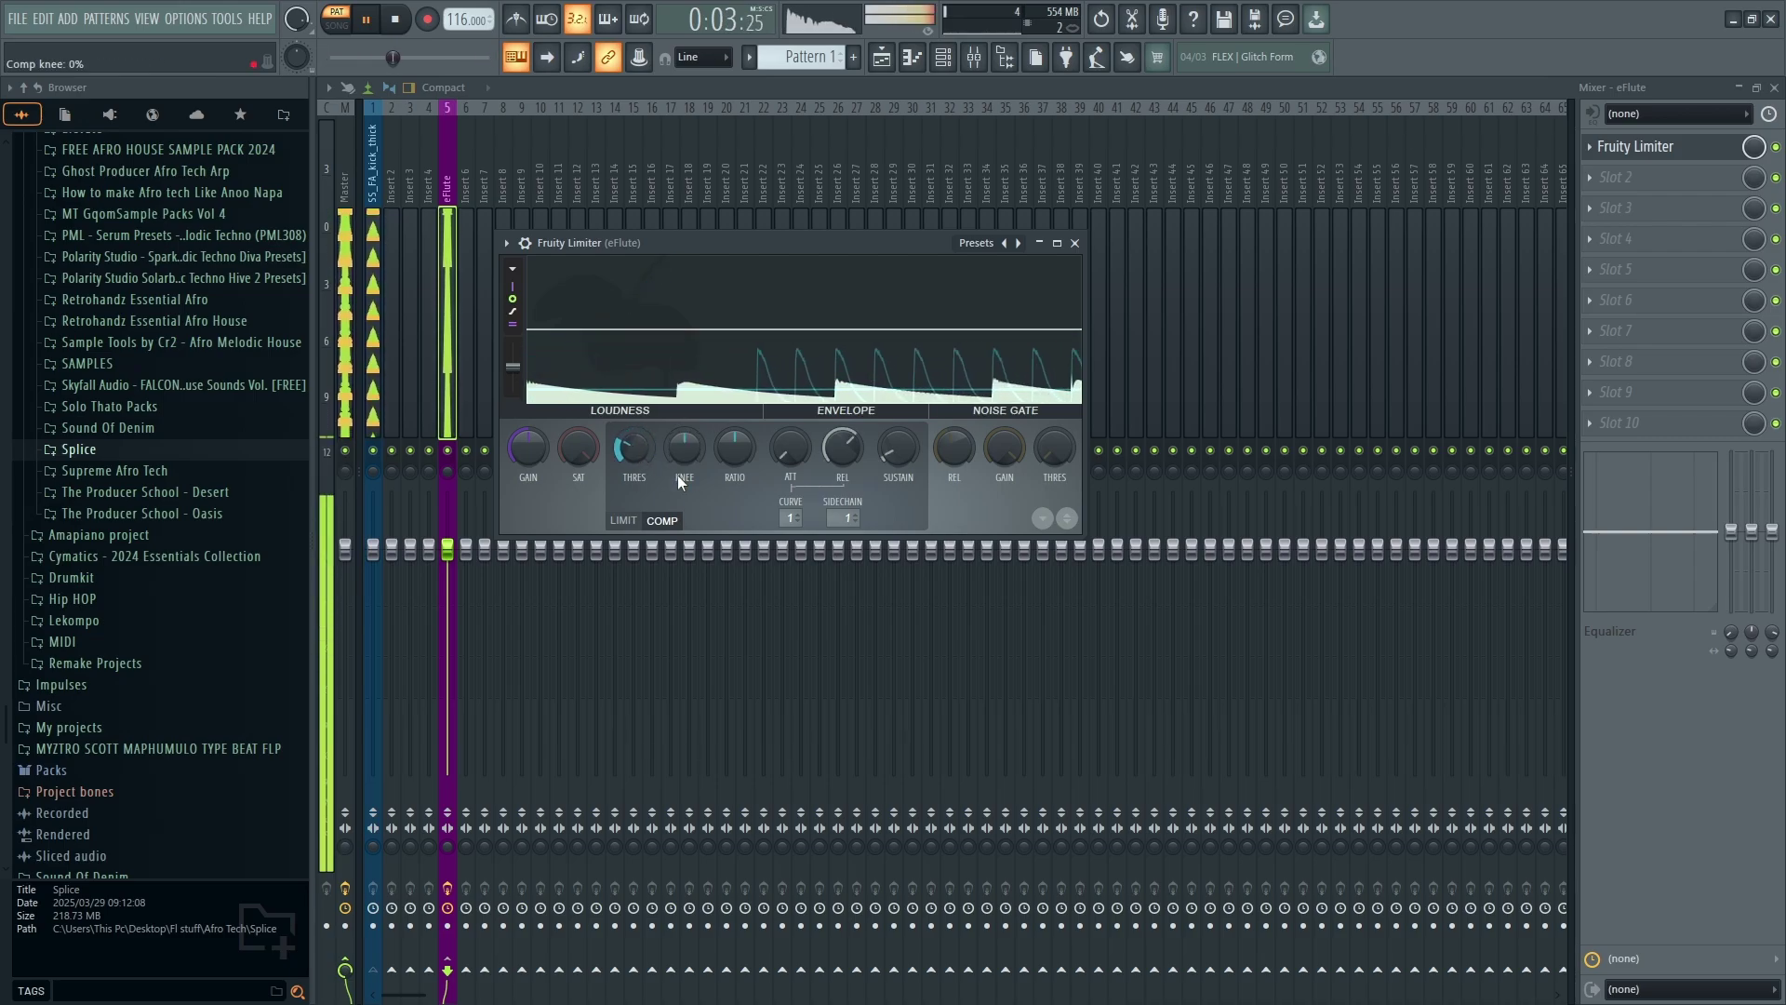
Raise the Fruity Limiter compression ratio to about 9.7:1, keep the knee at 0% and fine-tune the compressor threshold
drag(738, 445, 738, 409)
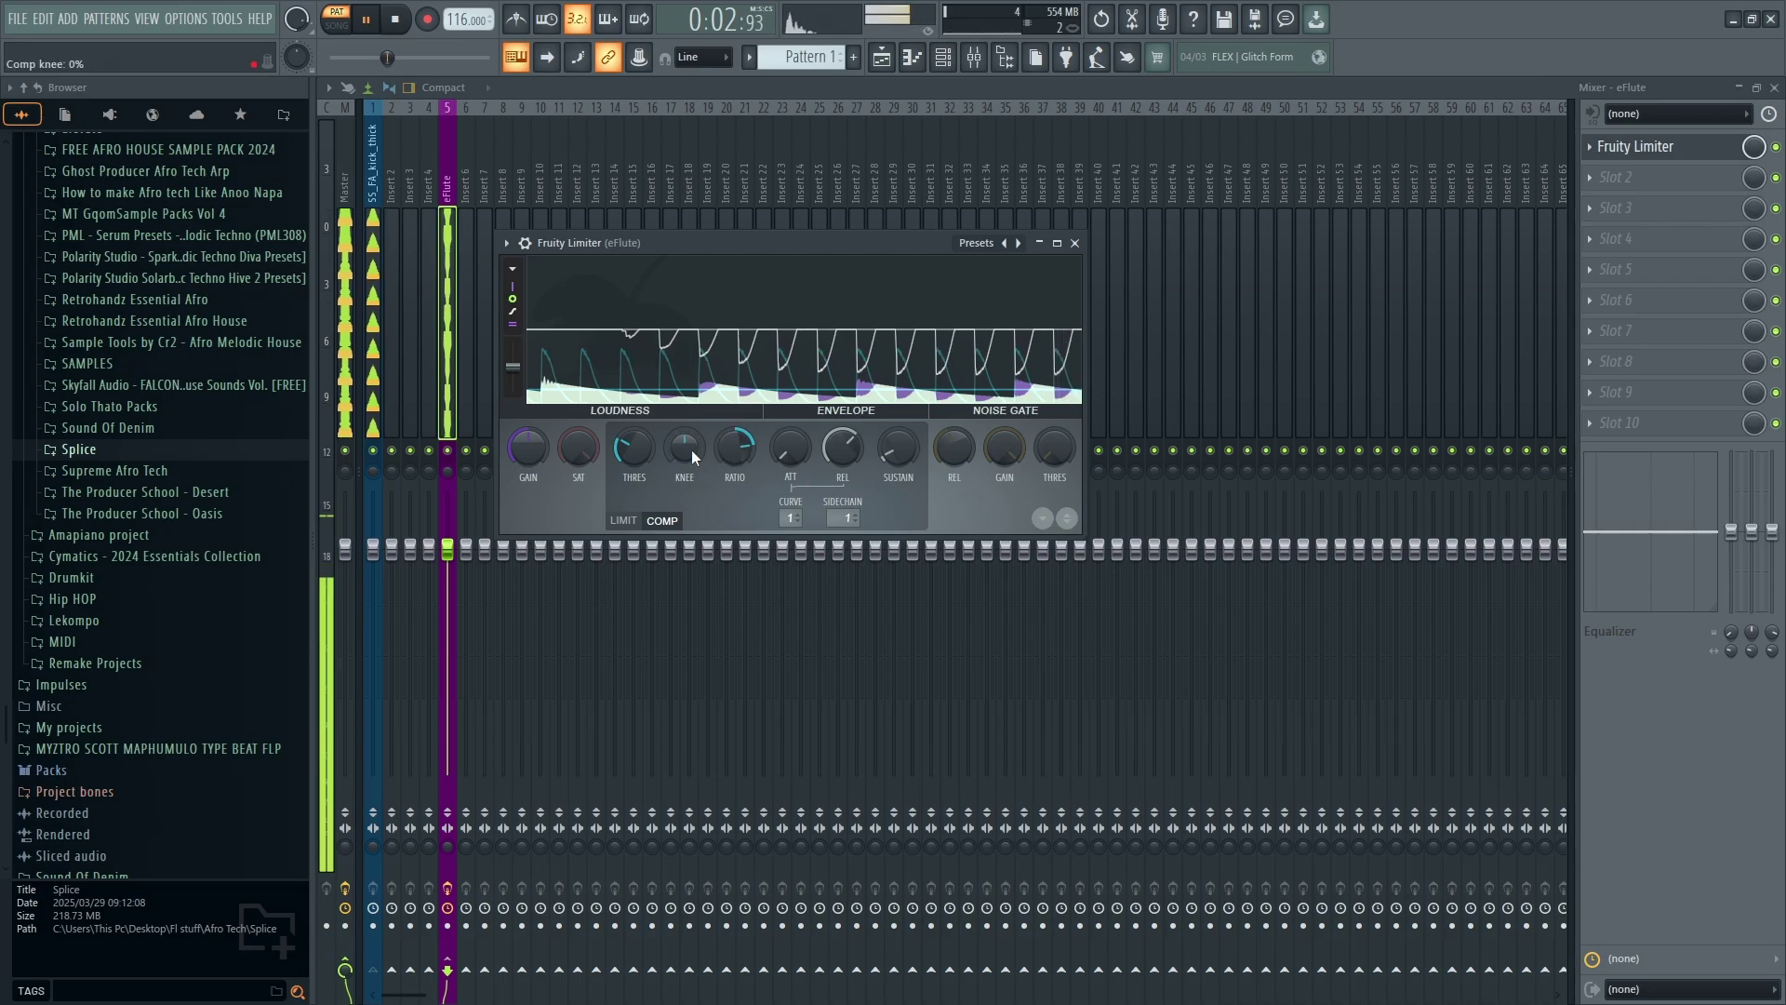
drag(725, 449, 725, 390)
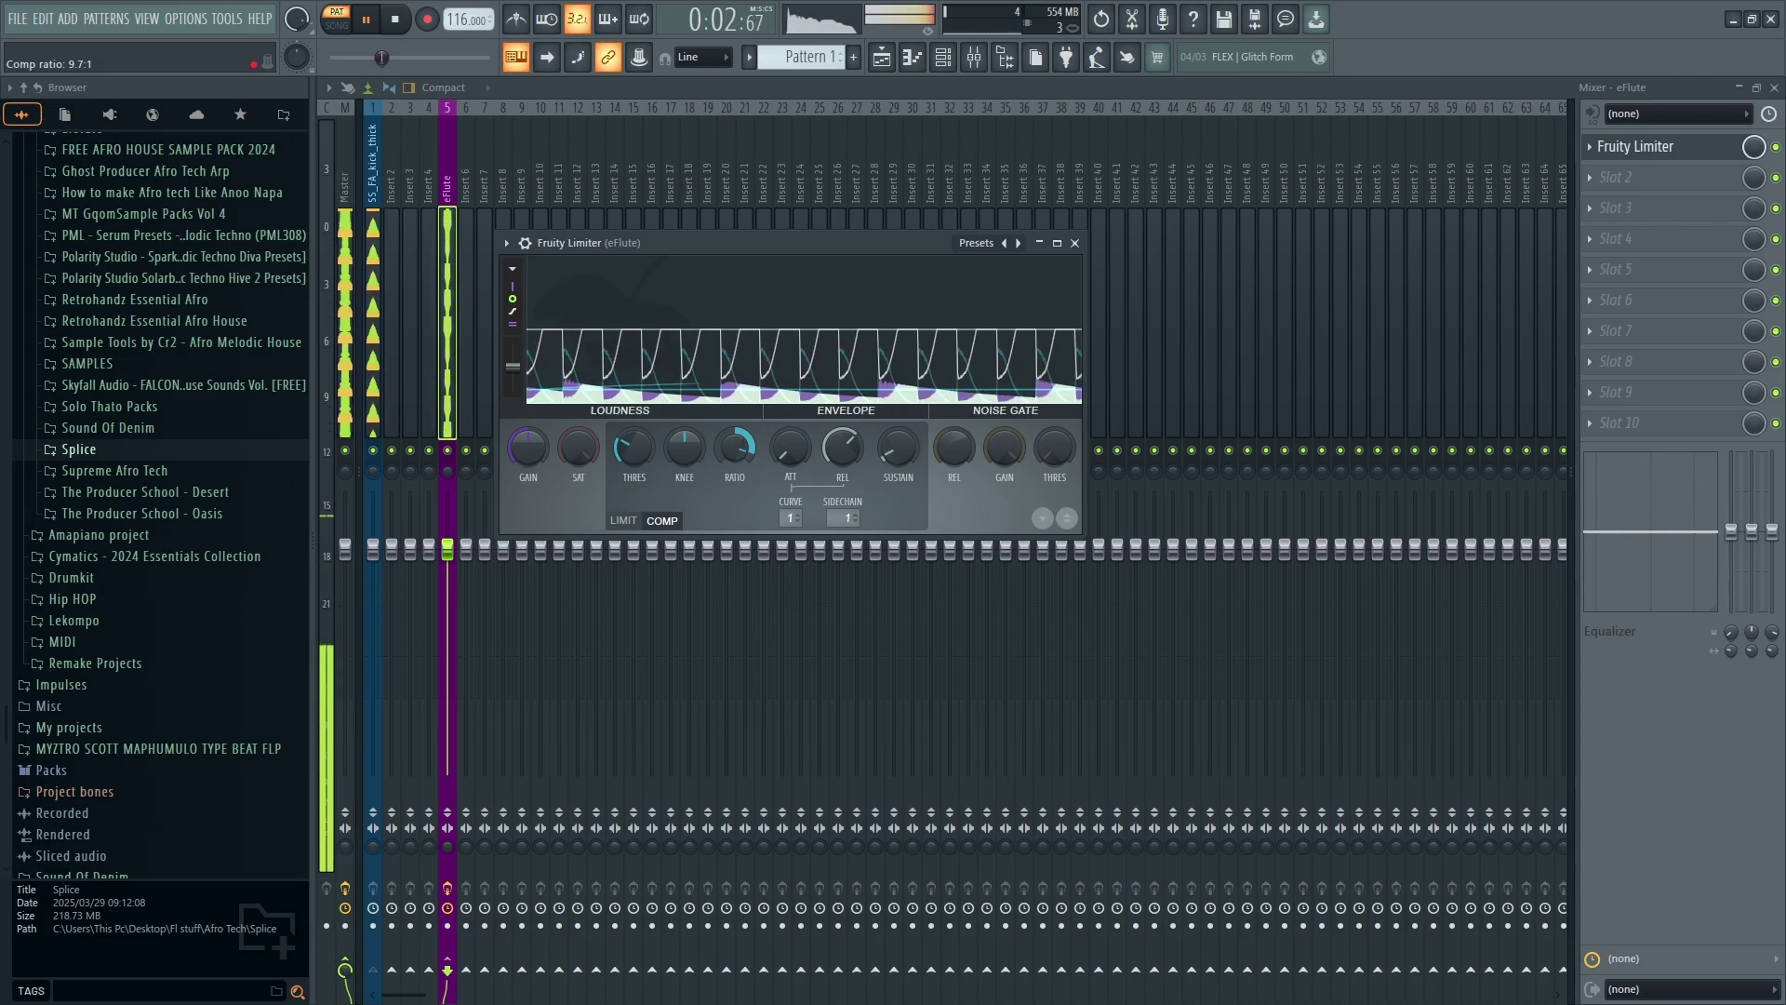
drag(679, 444, 679, 463)
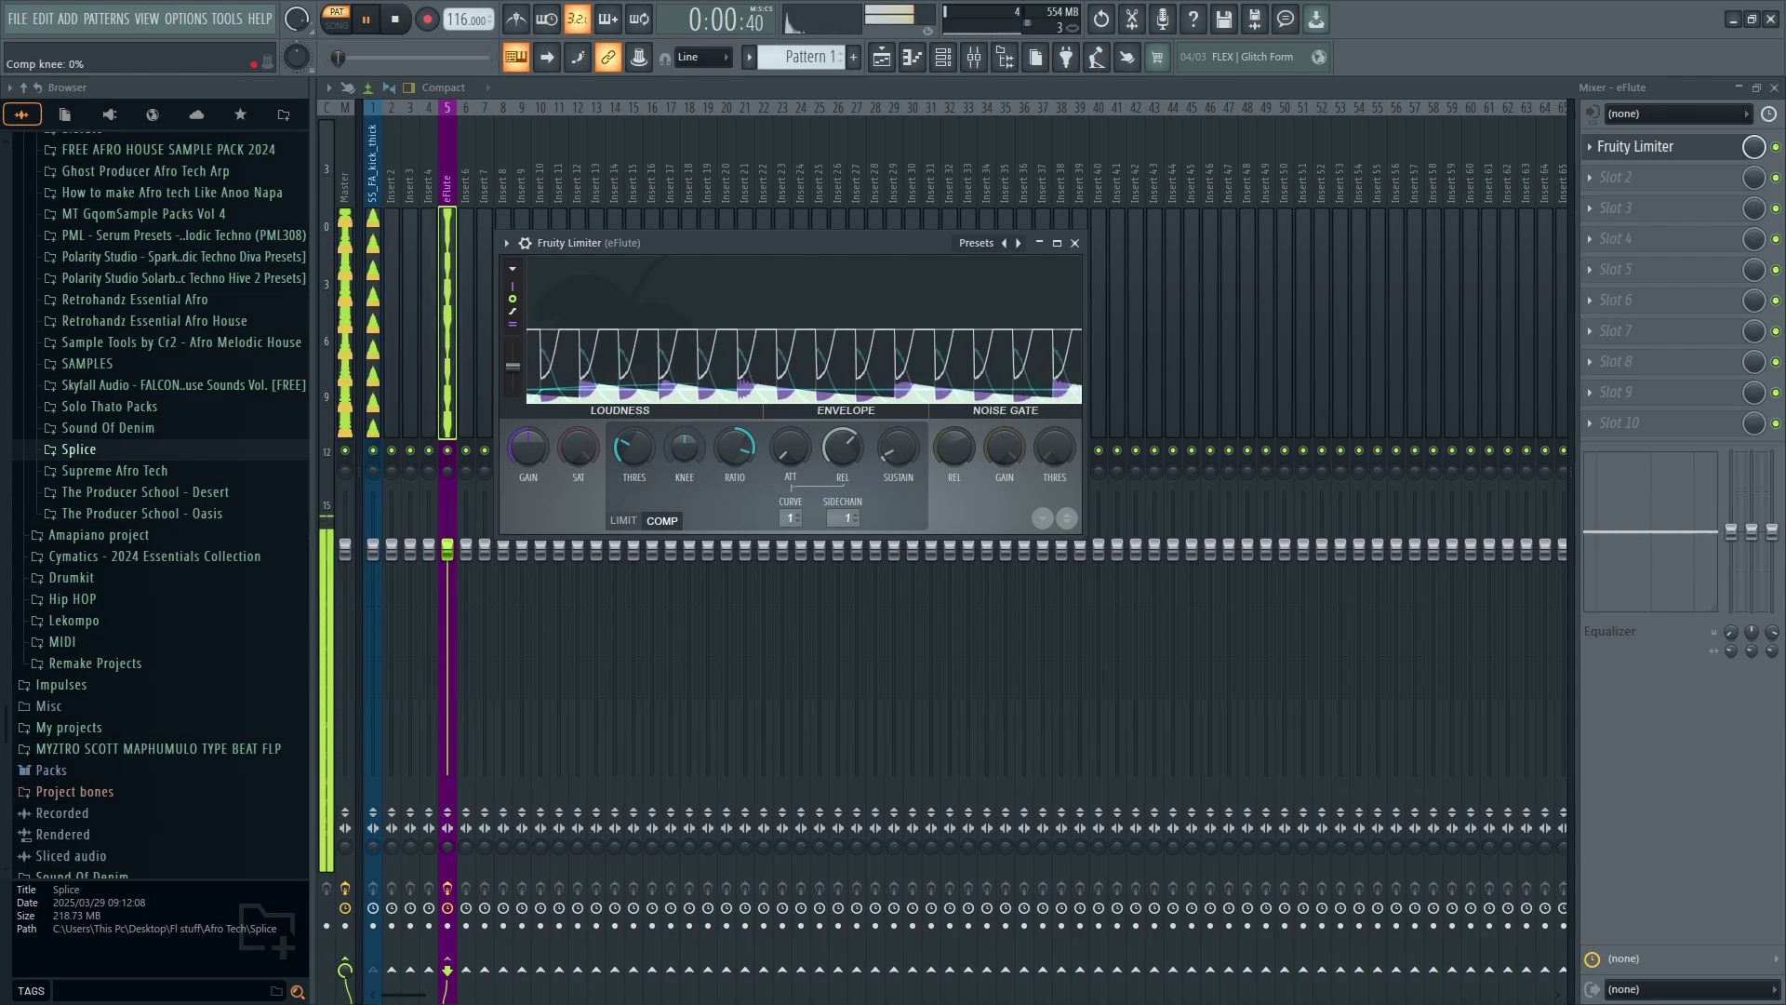
scroll(640, 447, down, 3)
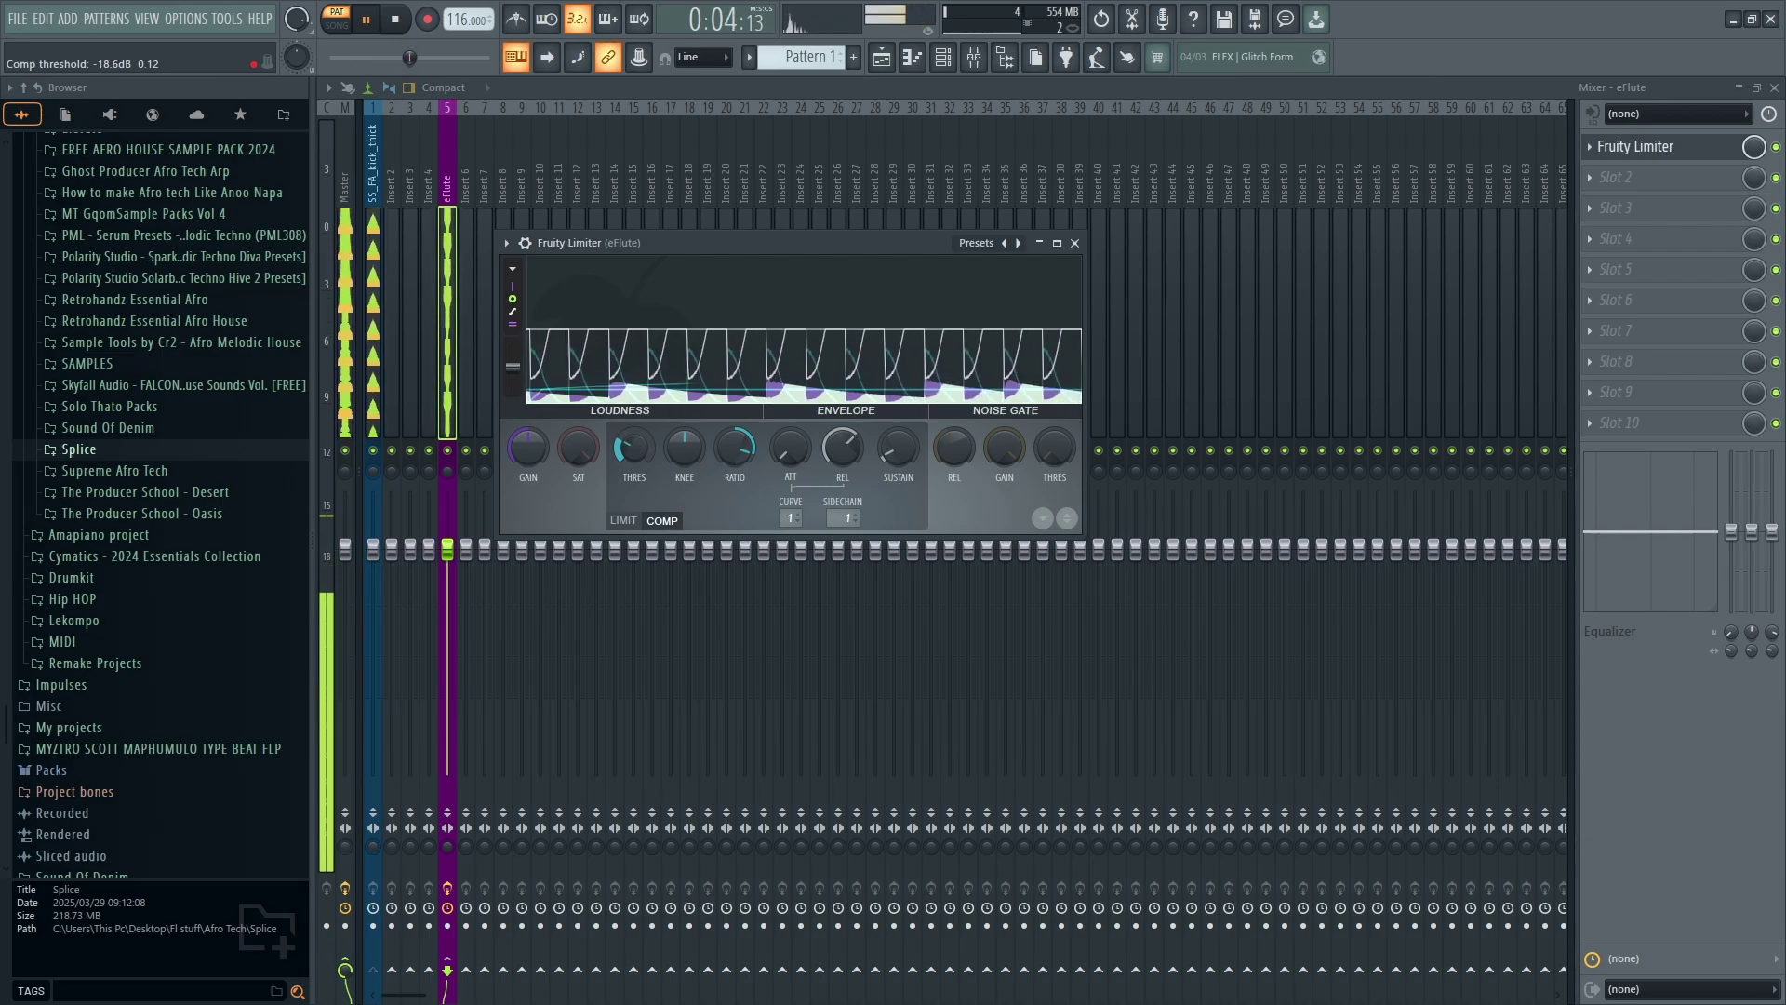
drag(632, 447, 625, 439)
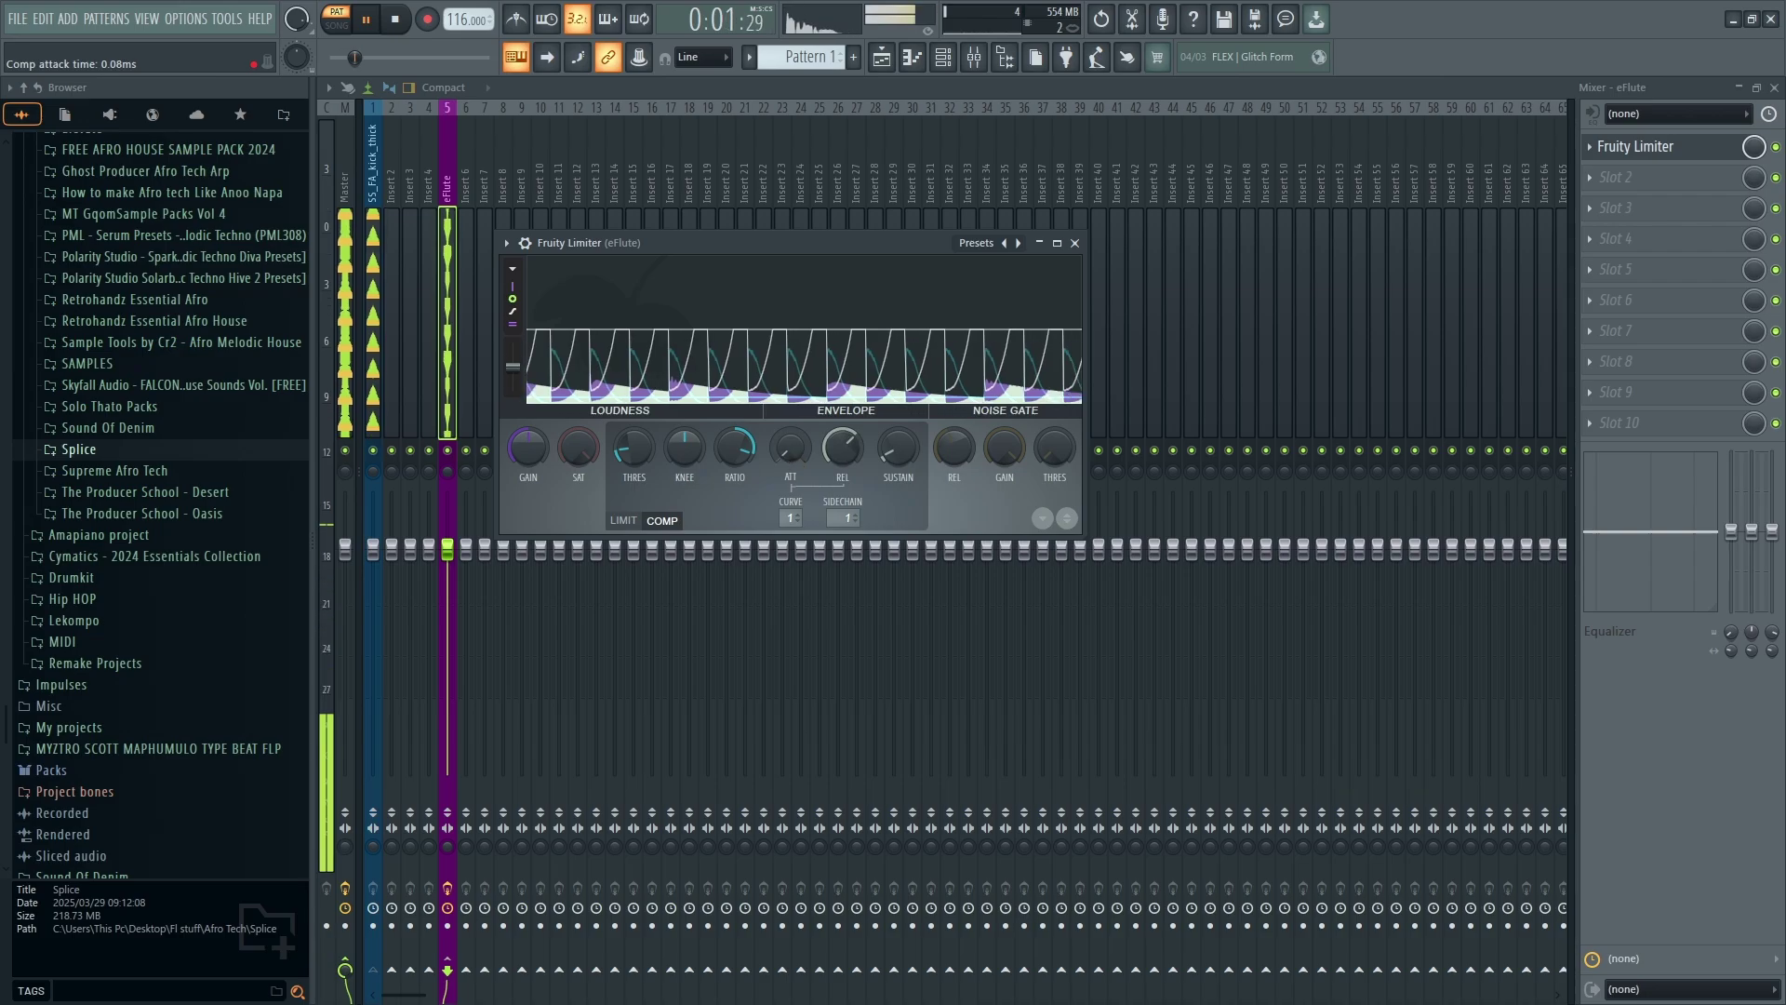
Adjust the compressor's attack time and try short and longer release times for the sidechain ducking on the eFlute track
drag(790, 447, 790, 433)
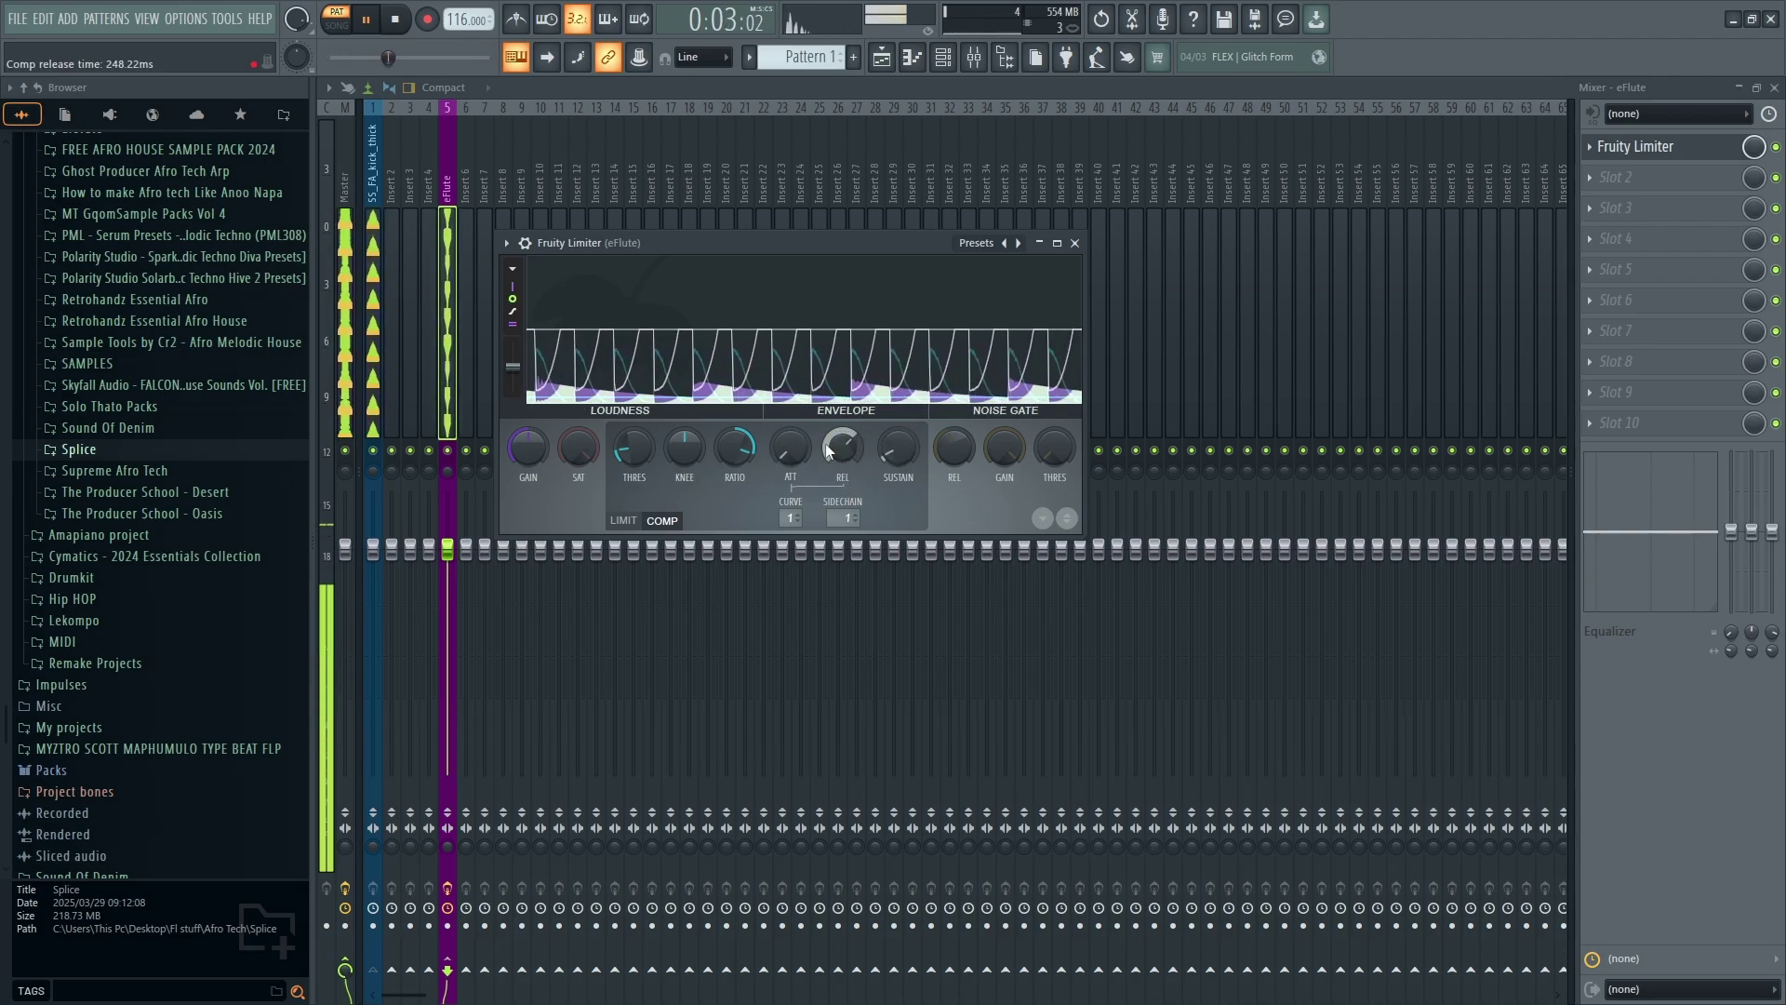
drag(842, 447, 842, 520)
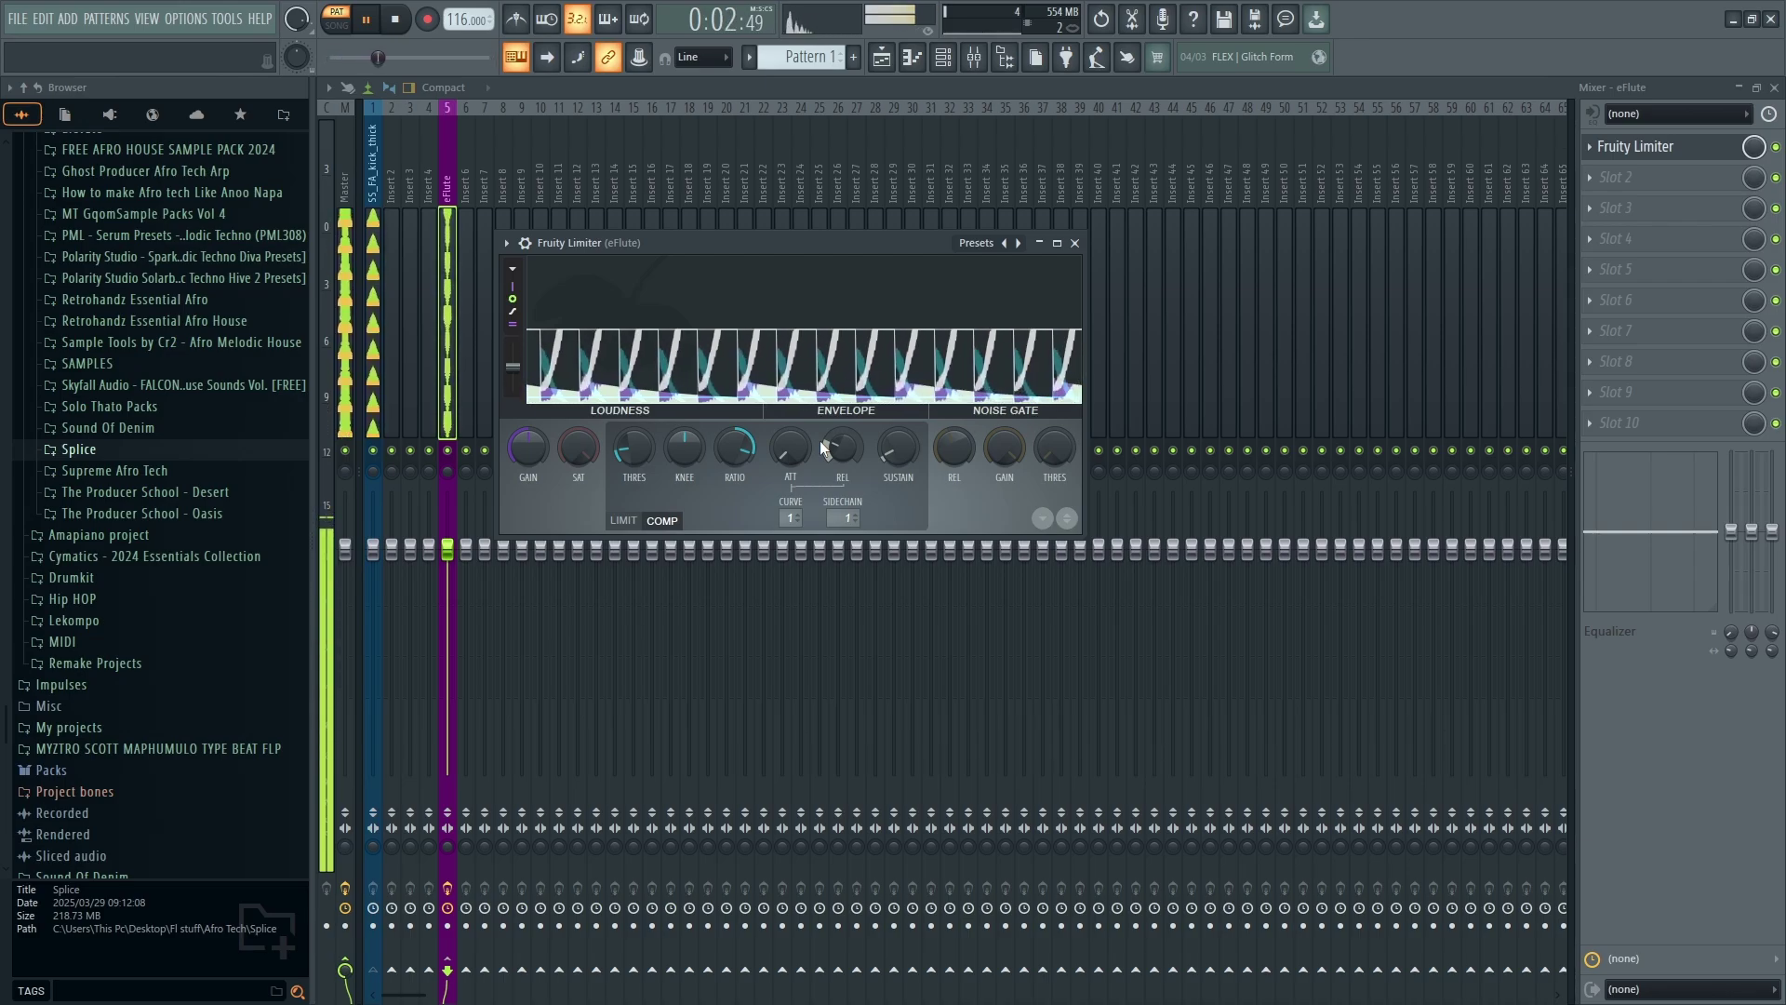
drag(822, 447, 822, 437)
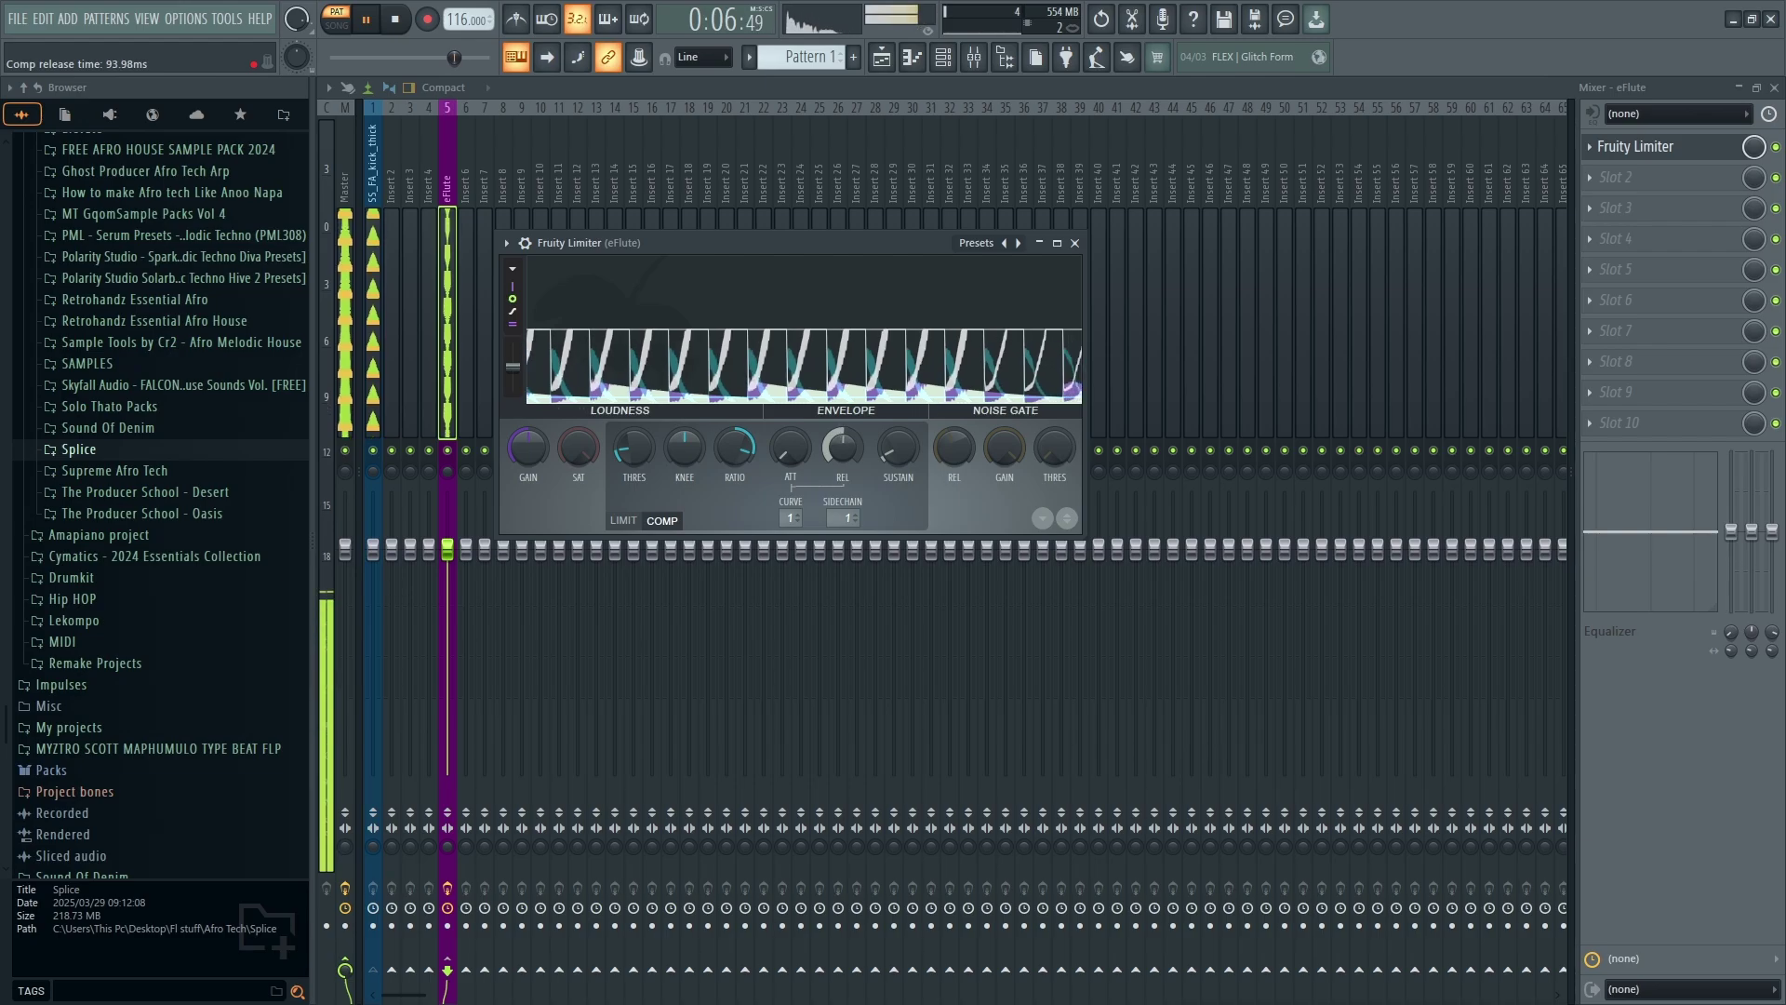
mouse_move(822, 437)
mouse_down()
mouse_move(823, 406)
mouse_move(847, 454)
mouse_up()
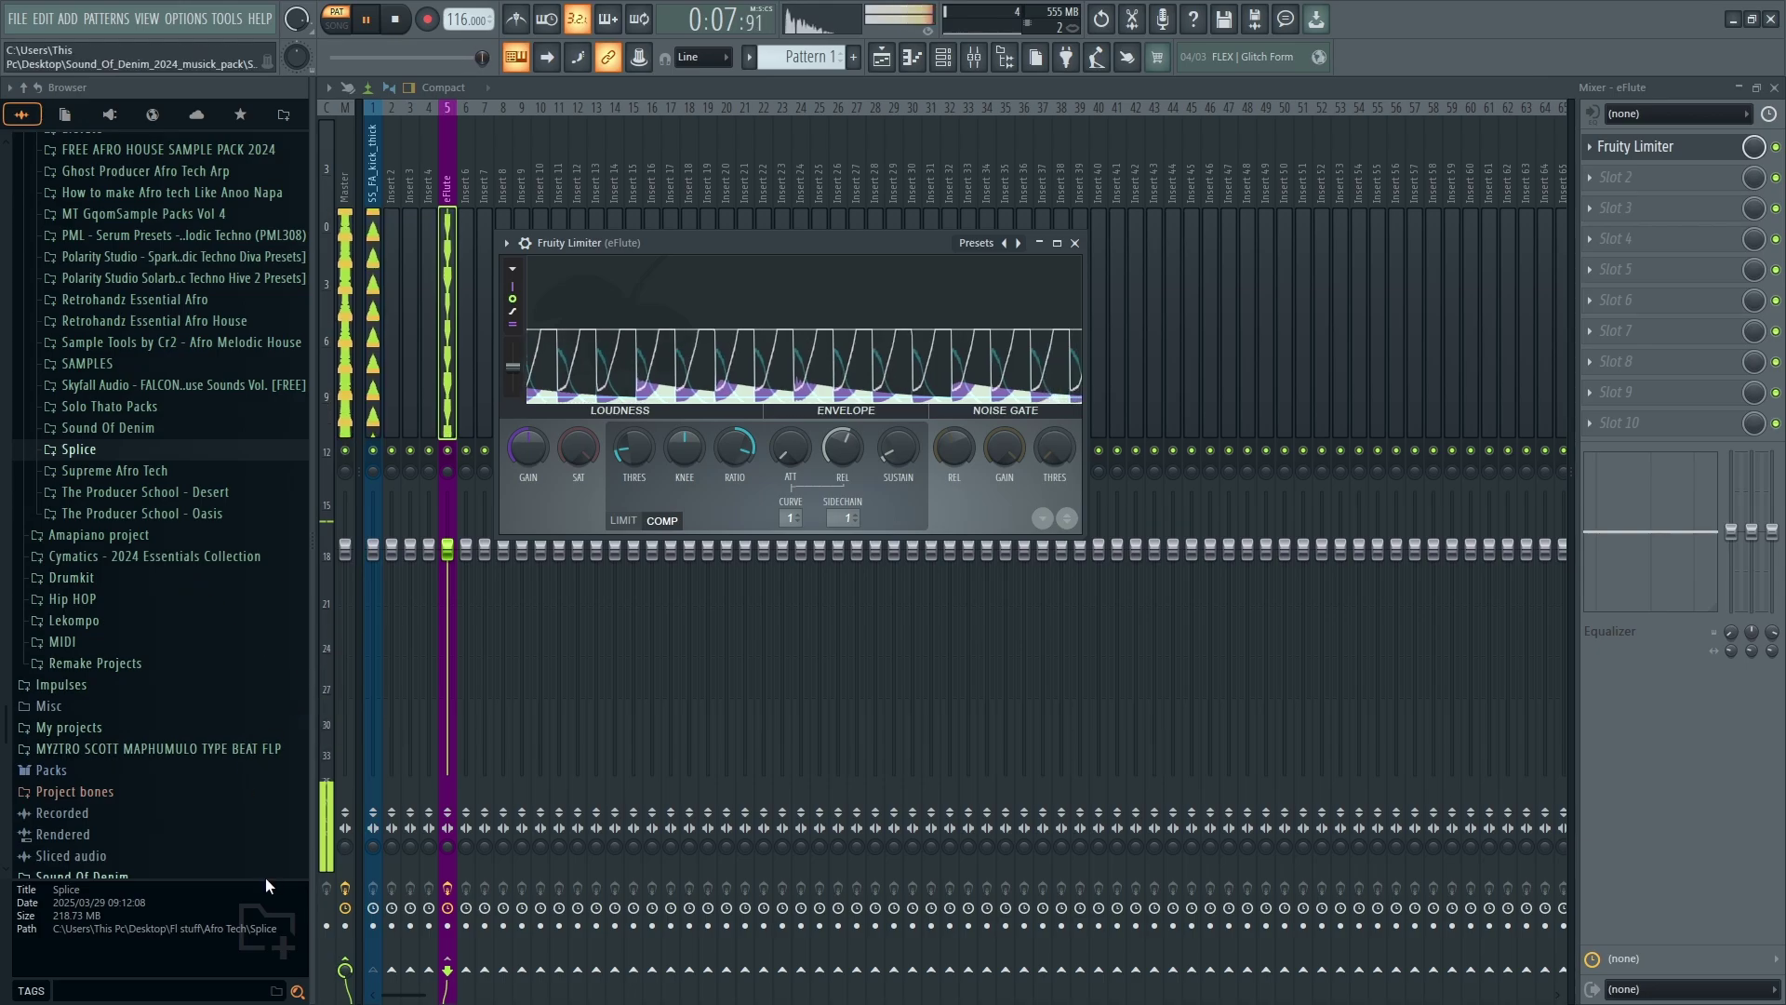
Close the Fruity Limiter window and bypass that effect on the eFlute mixer track
click(396, 446)
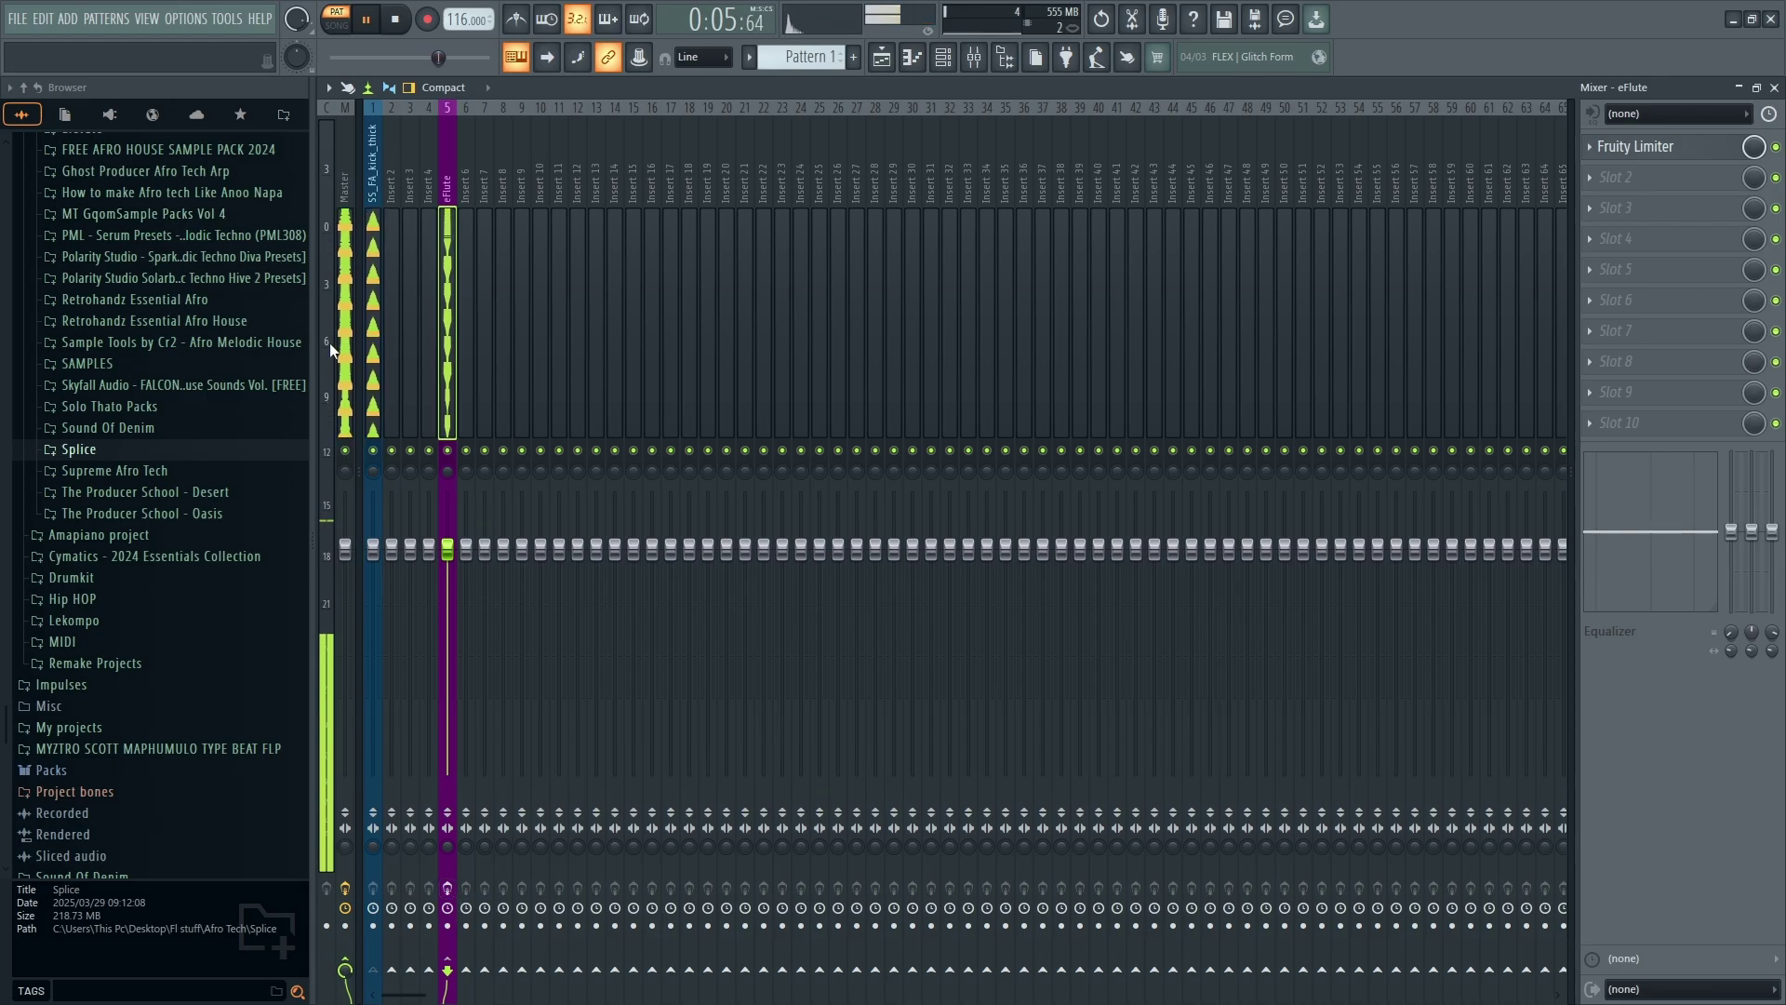
click(386, 400)
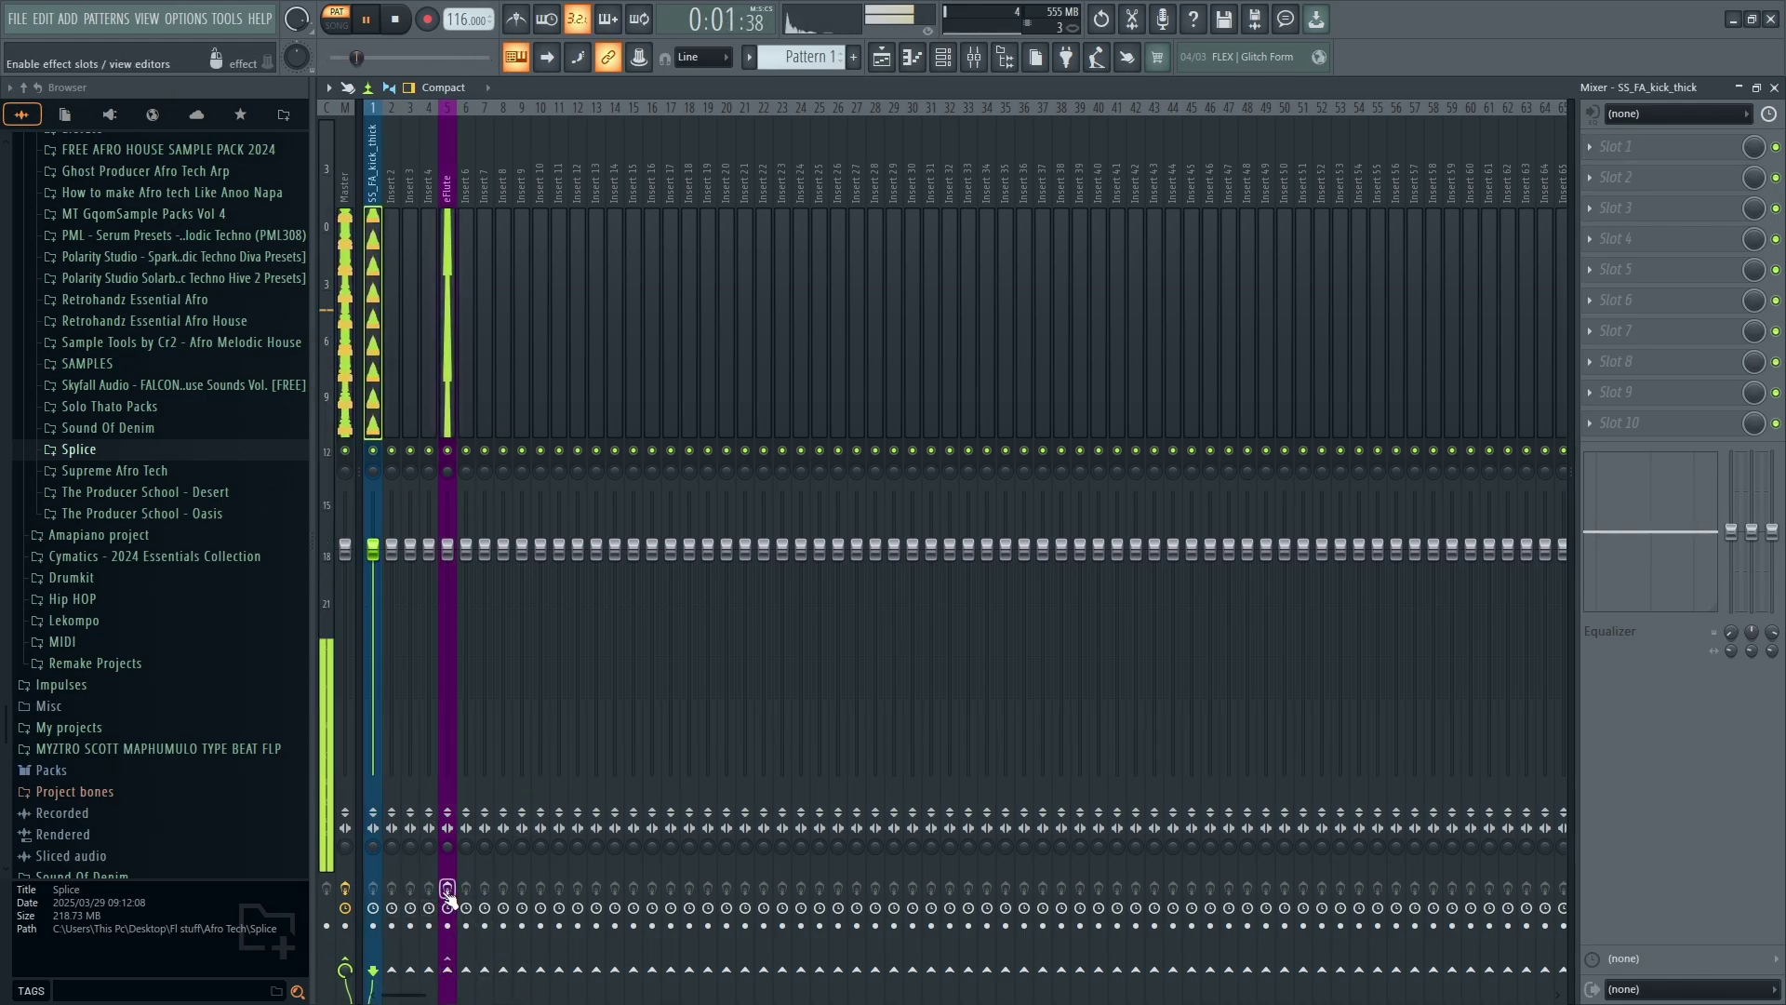
click(451, 377)
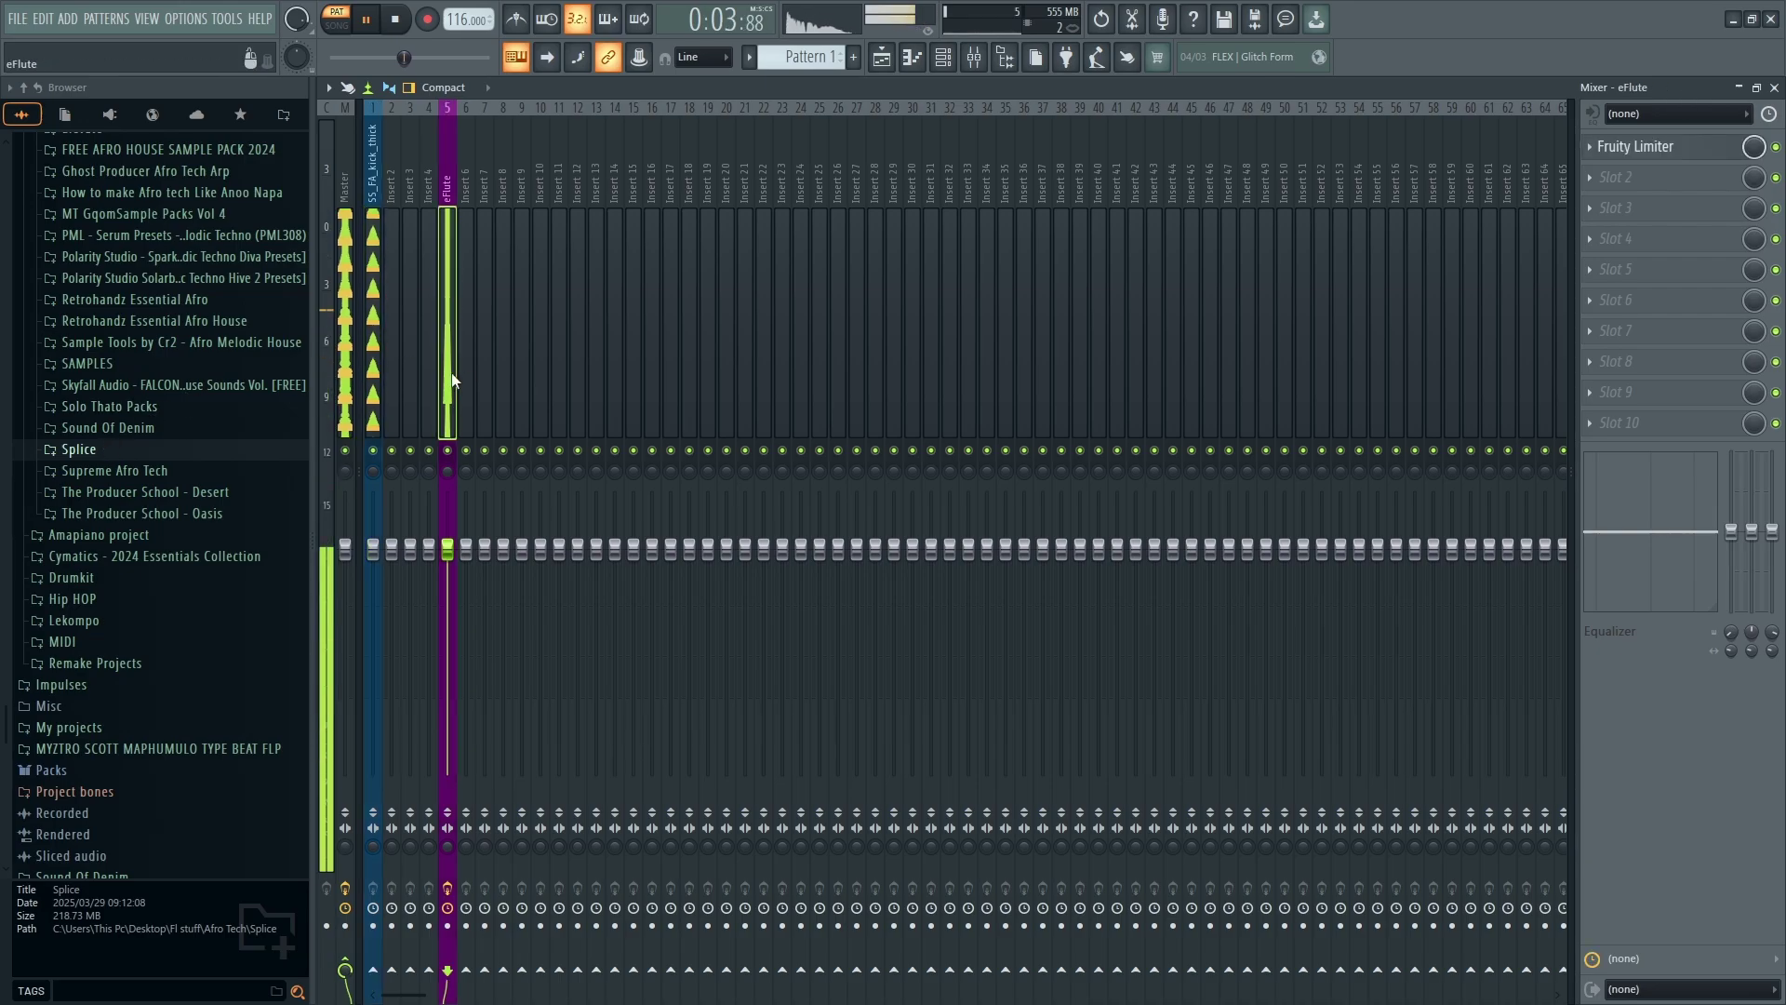
Load Gross Beat into effect slot 2 of the eFlute track and choose its Sidechain volume preset
click(1743, 177)
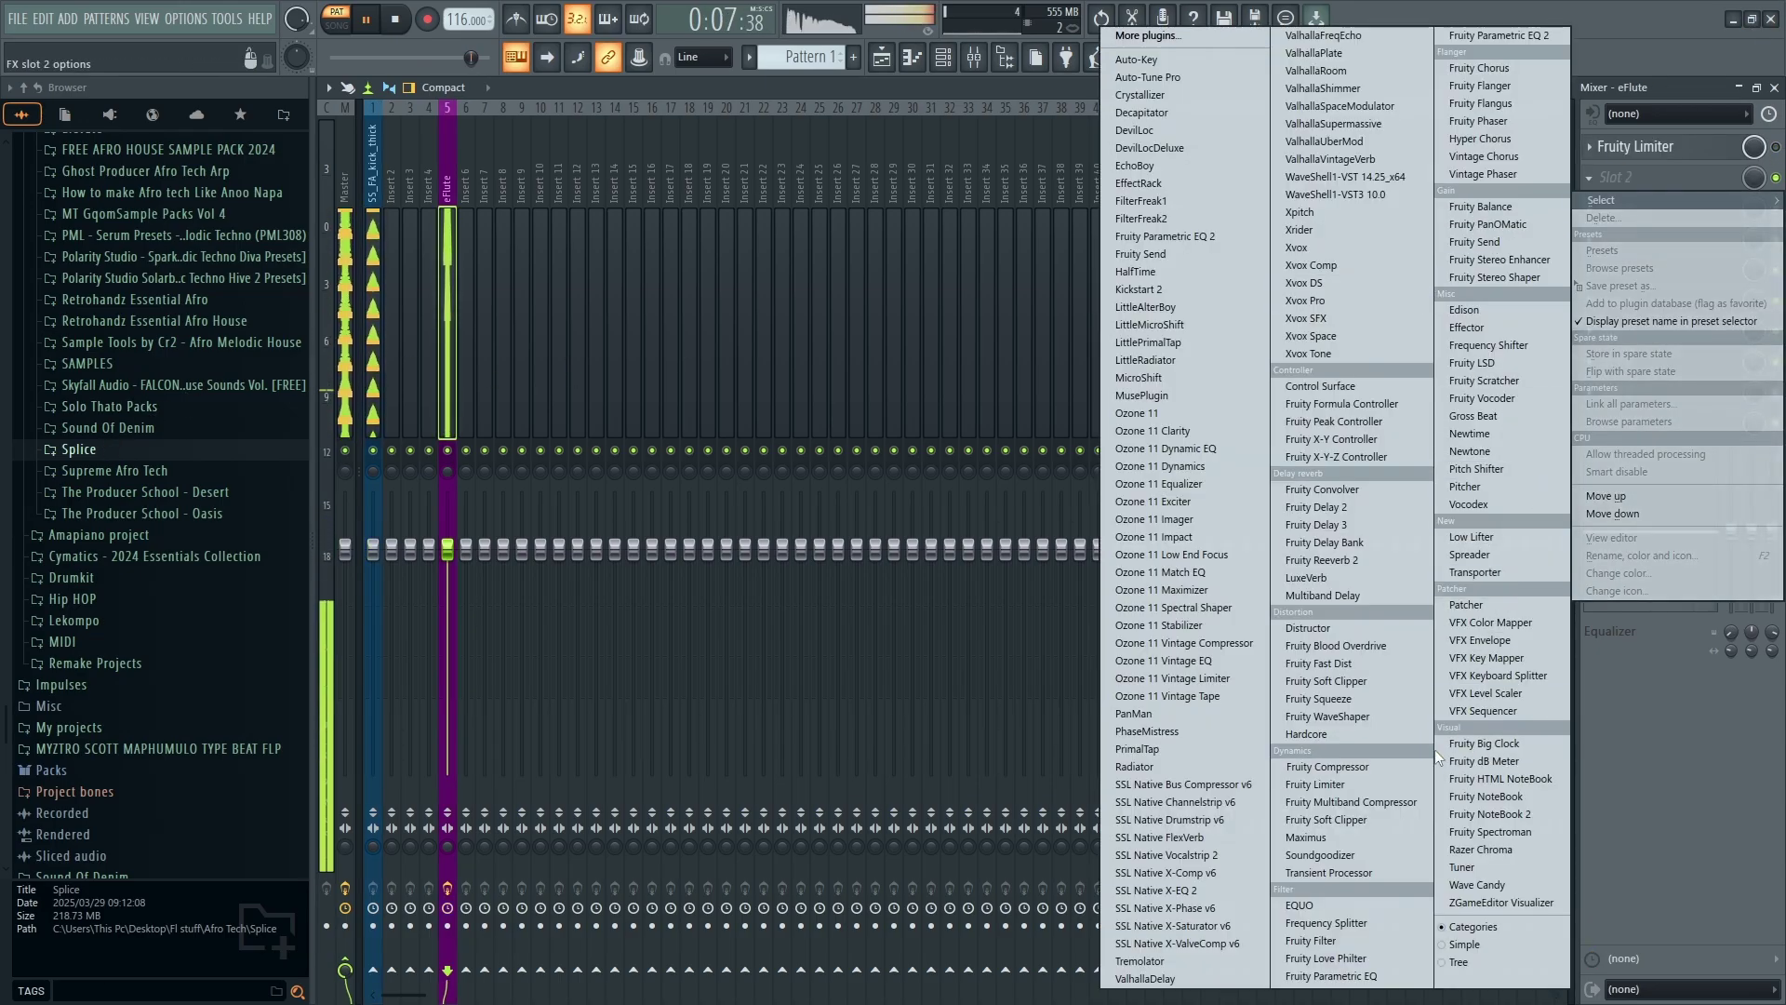
click(1473, 416)
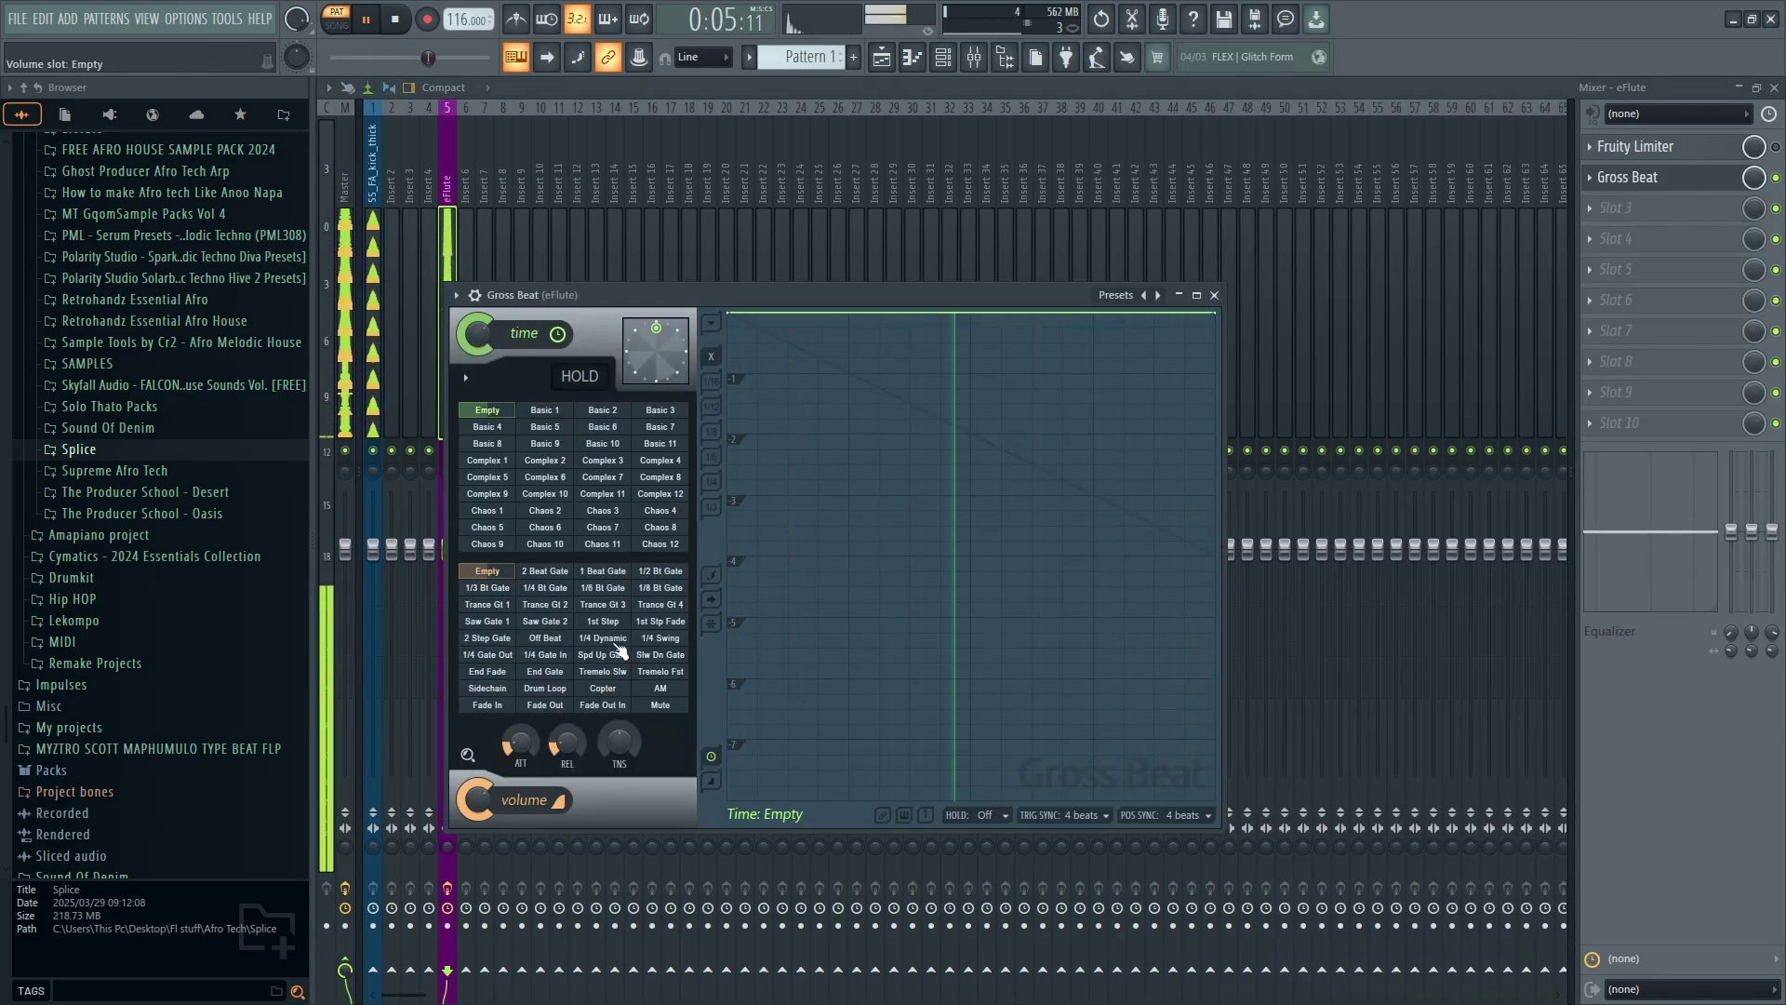
click(487, 688)
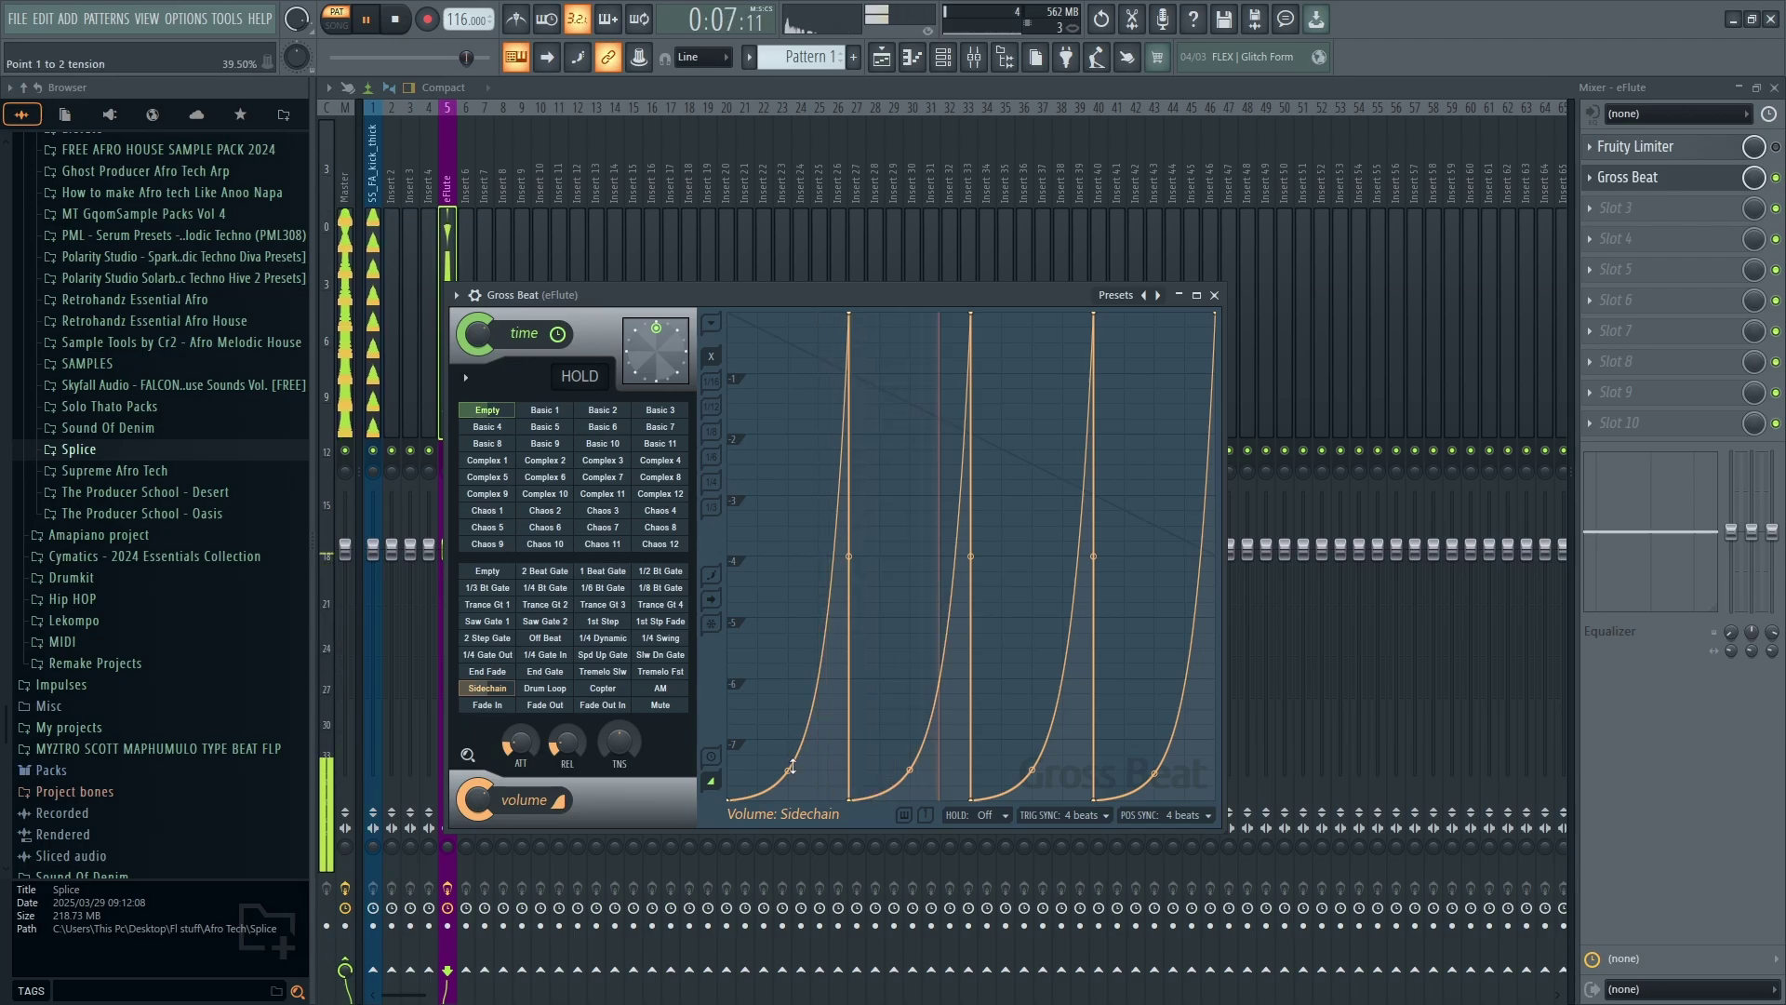
Bend all four segments of the Gross Beat sidechain volume envelope upward into steep, fast-rising curves
drag(788, 770, 788, 379)
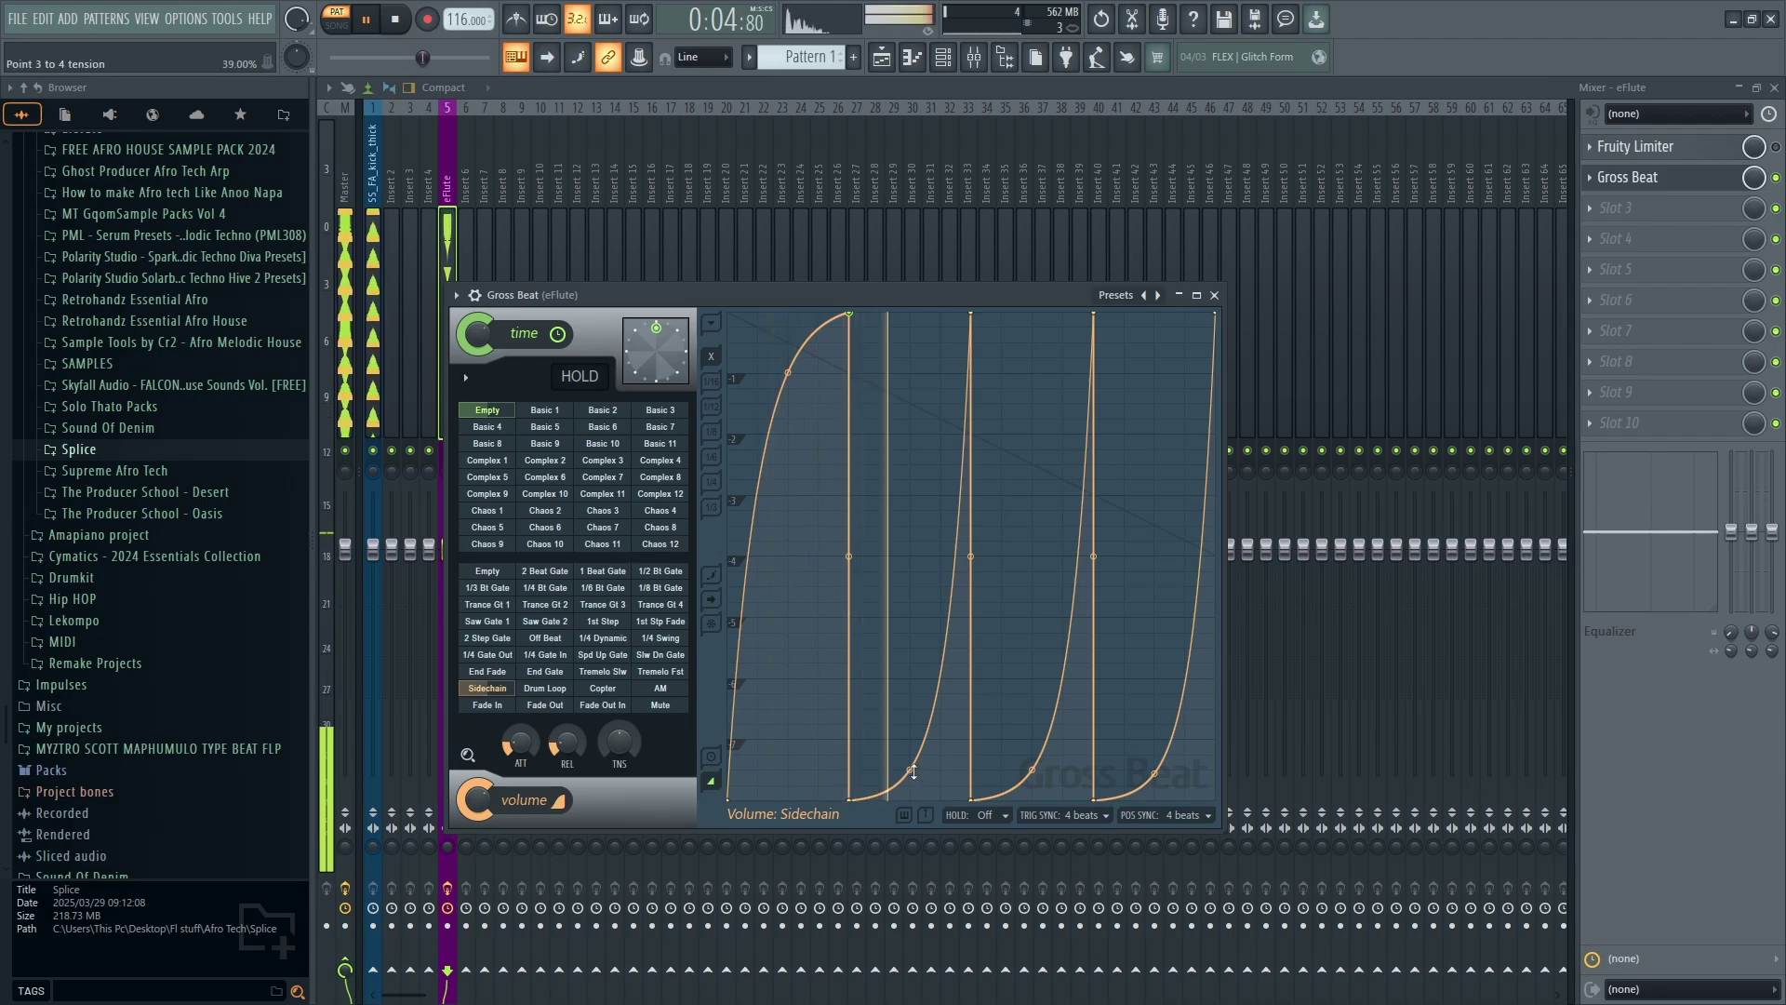
drag(910, 770, 910, 366)
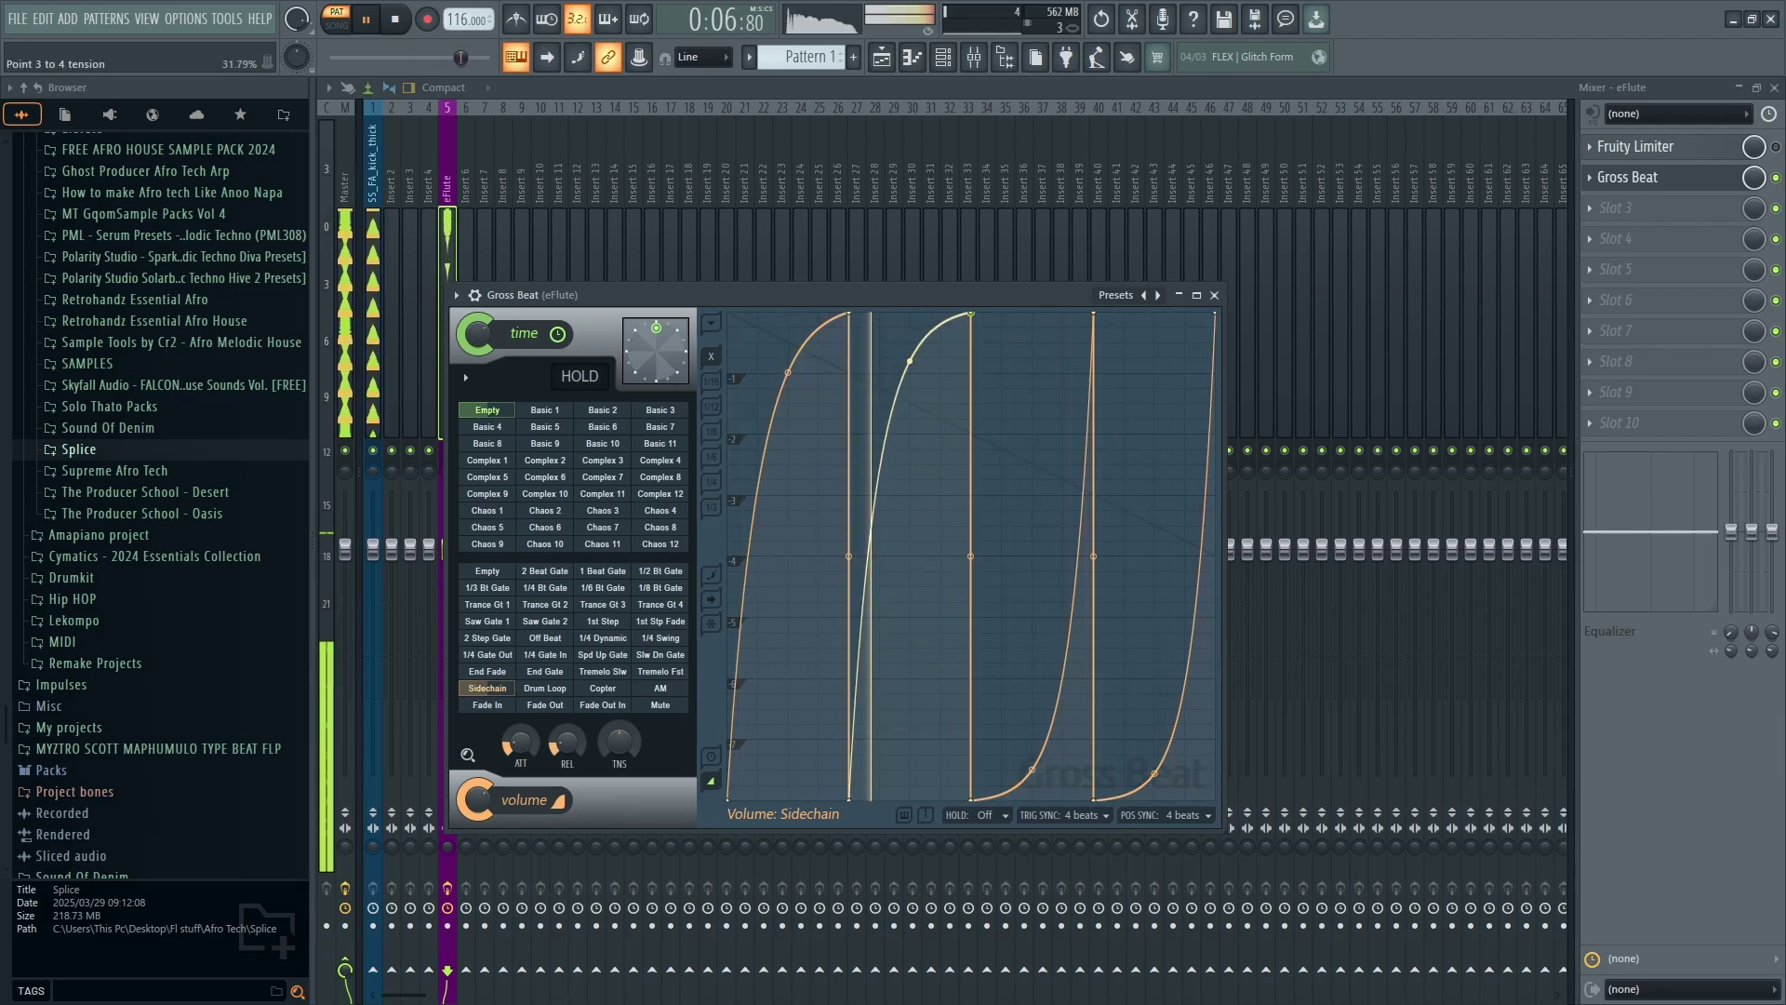
drag(1032, 771, 1031, 372)
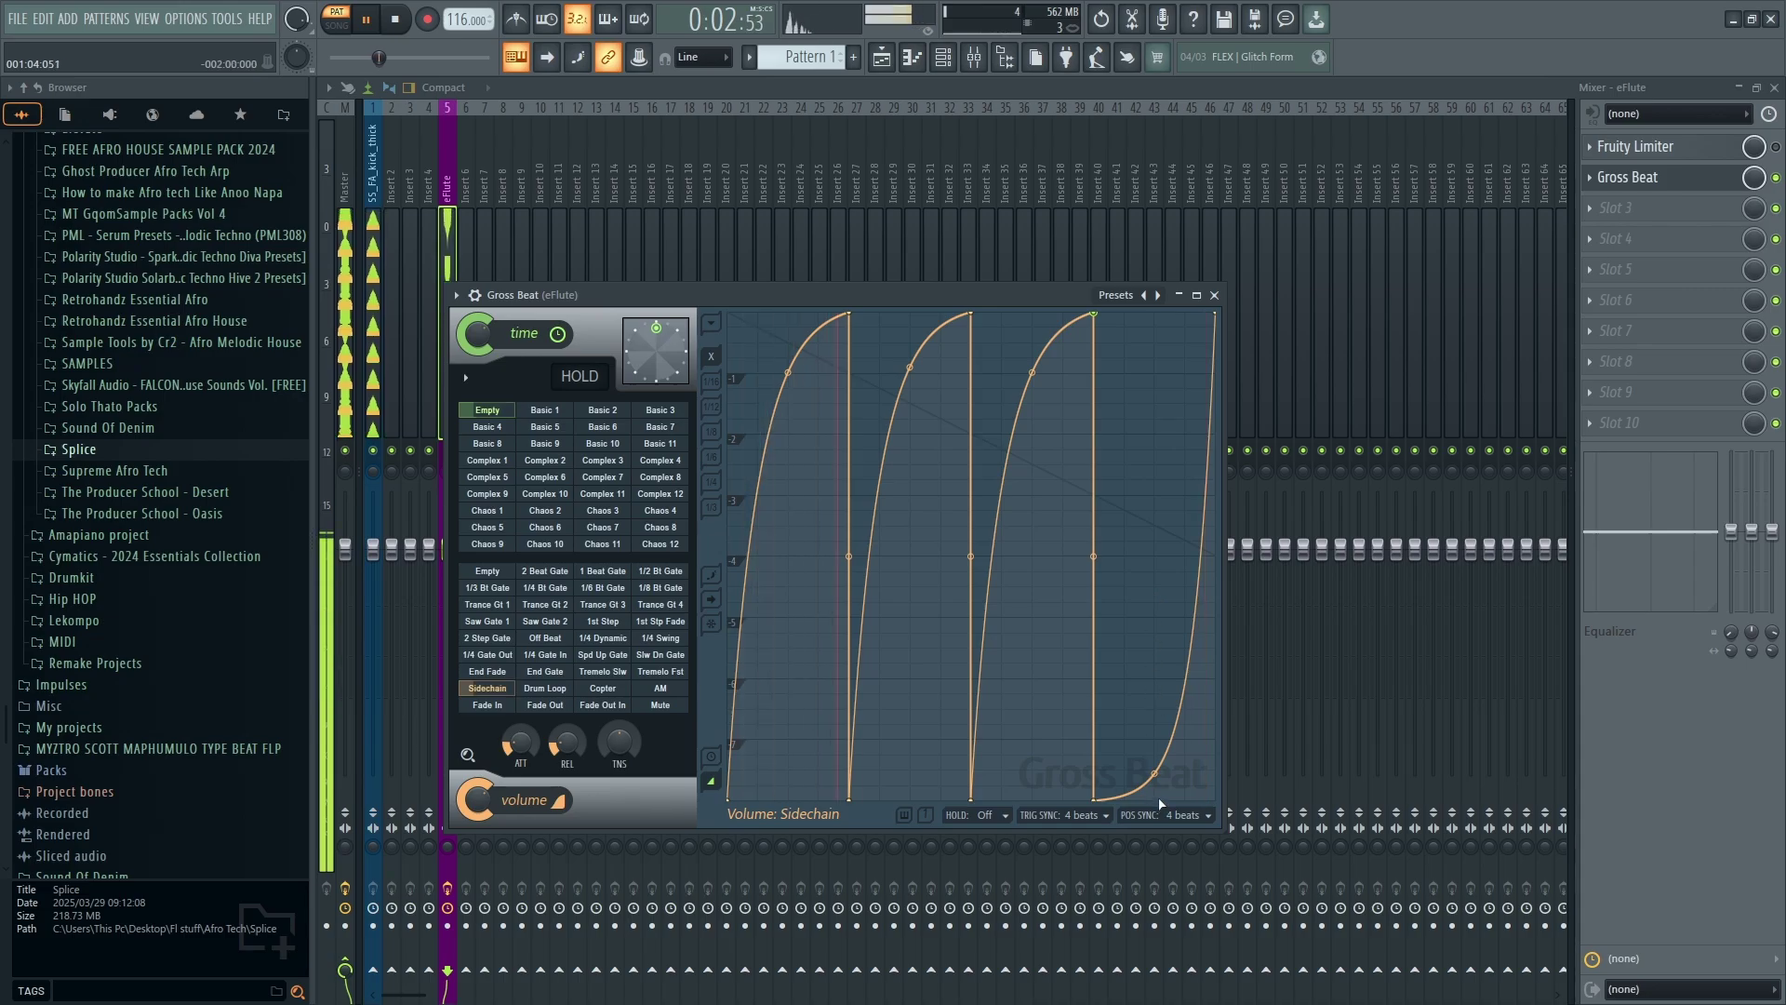
drag(1153, 769, 1154, 370)
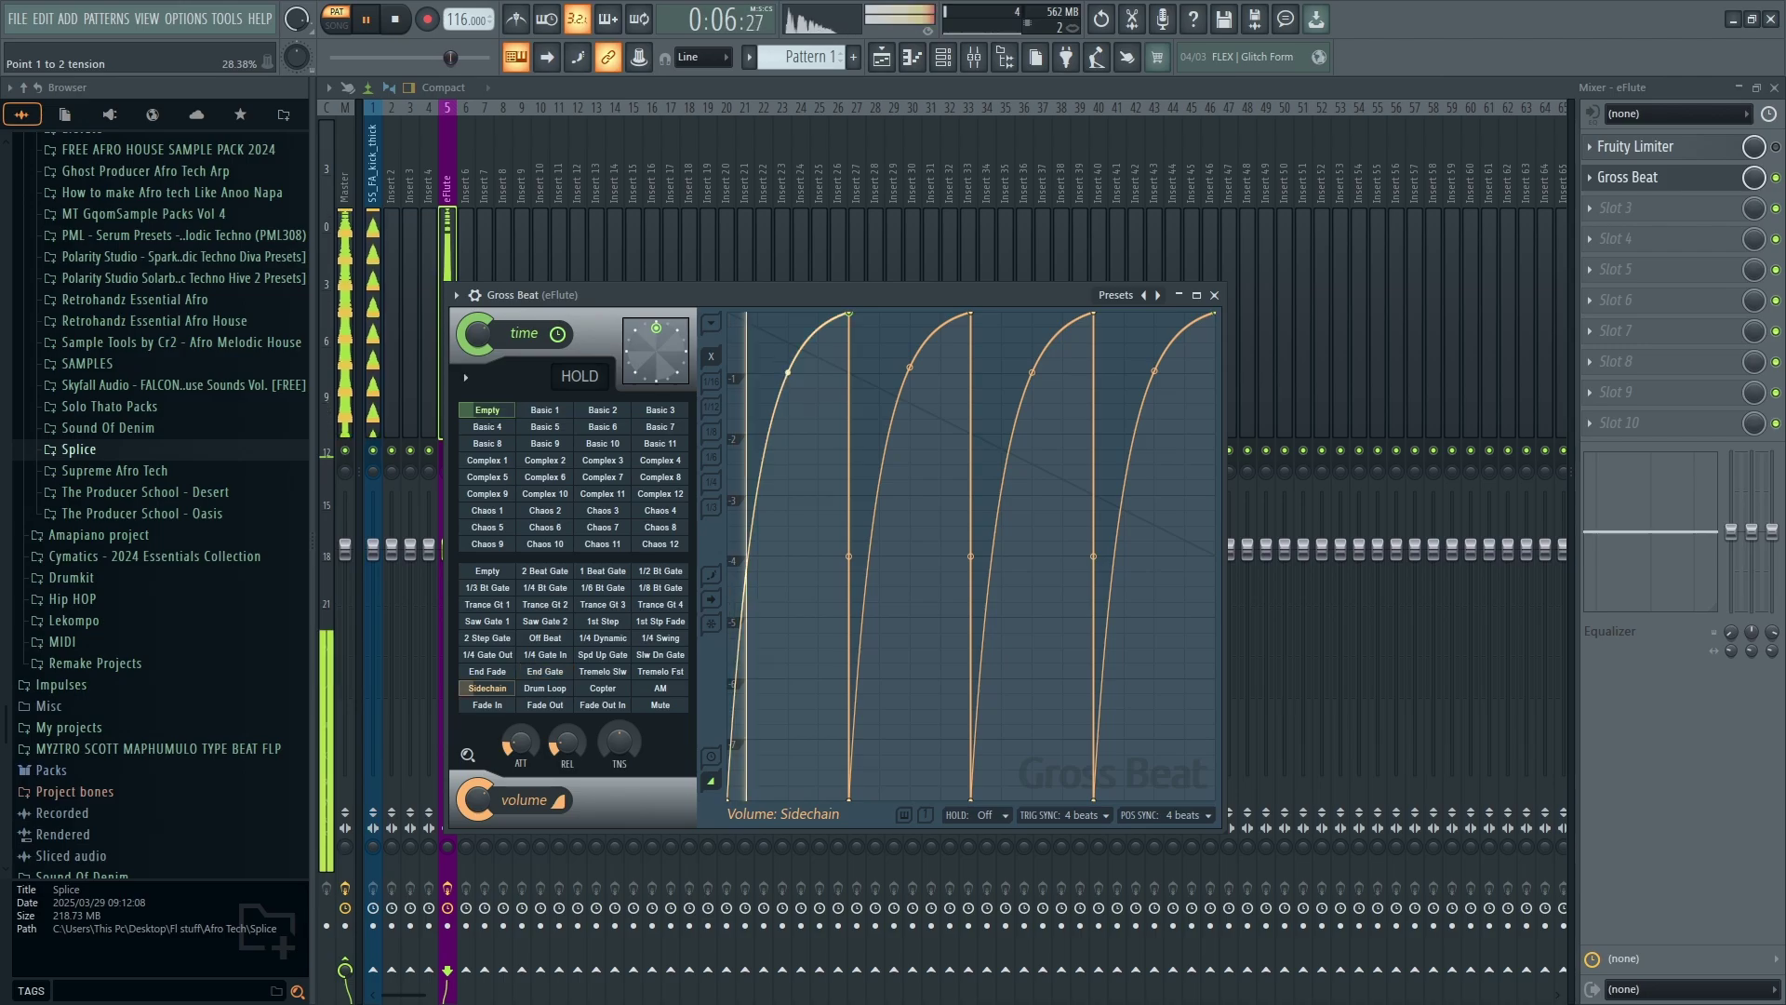
Flatten the four rising segments of the Gross Beat volume envelope into nearly straight ramps
drag(785, 373, 788, 575)
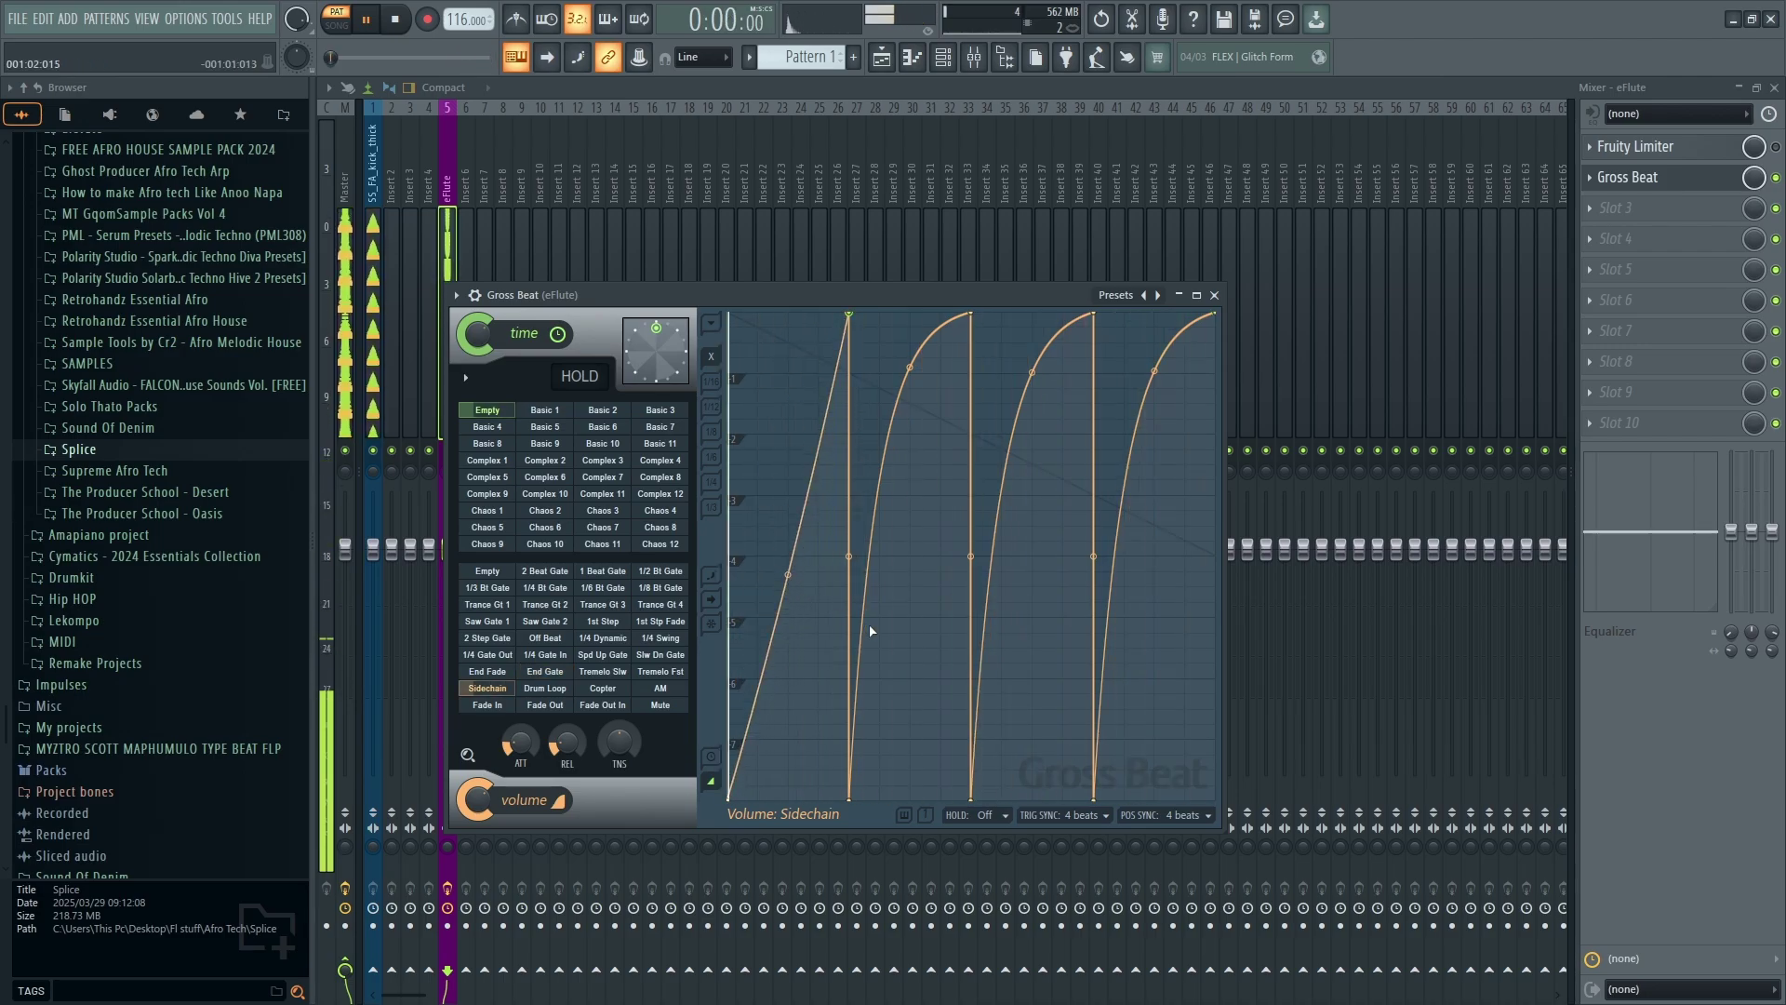
drag(909, 369, 910, 556)
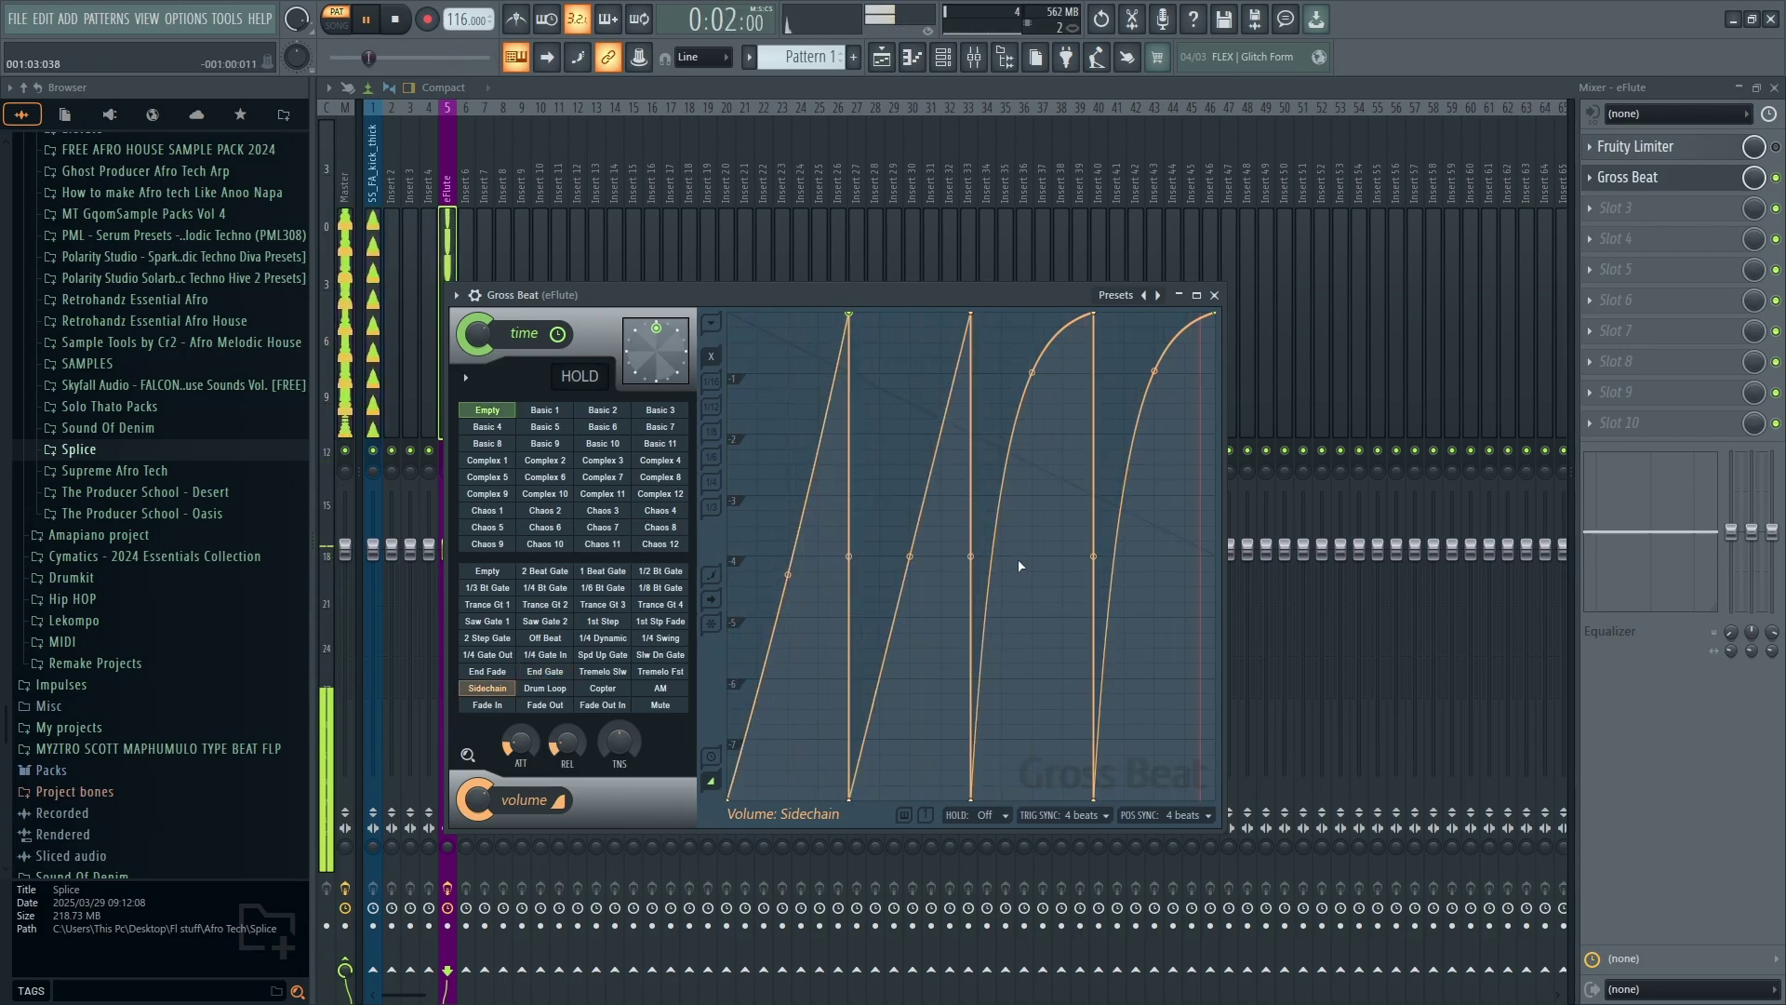
drag(1032, 372, 1032, 557)
drag(1154, 370, 1154, 556)
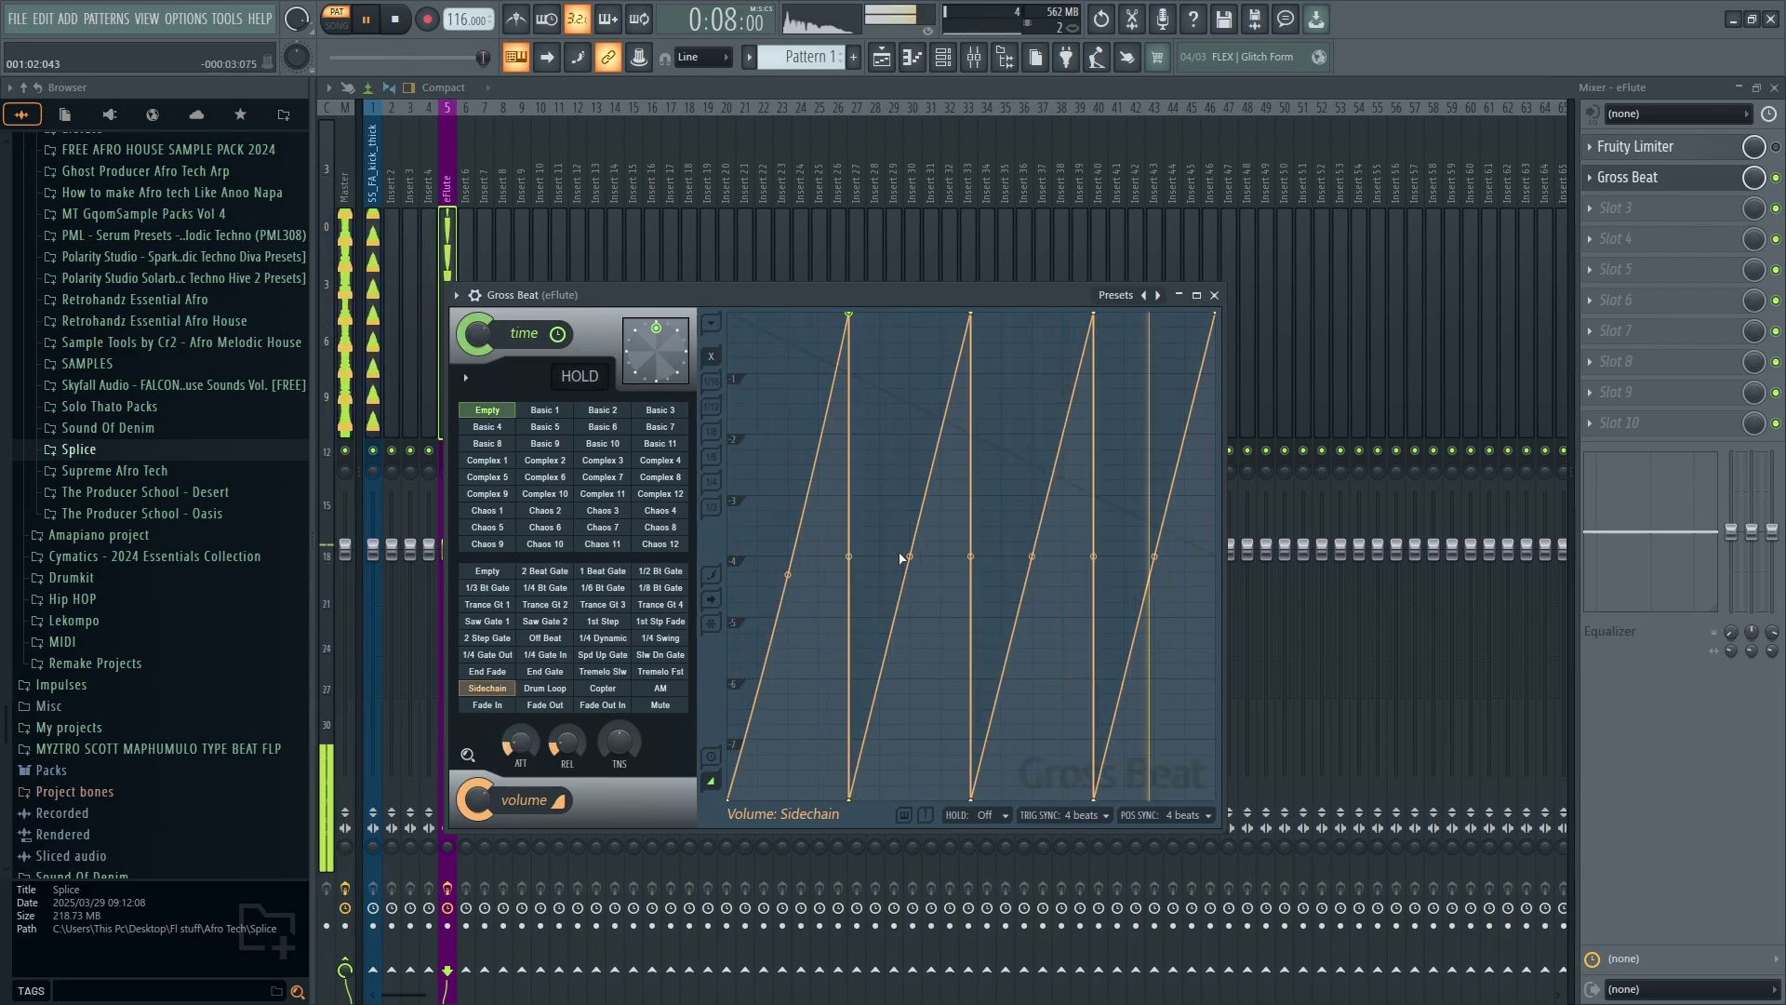
Curve the four rising segments of the Gross Beat volume envelope gently upward, with a tension of about 16% each
drag(788, 574, 788, 431)
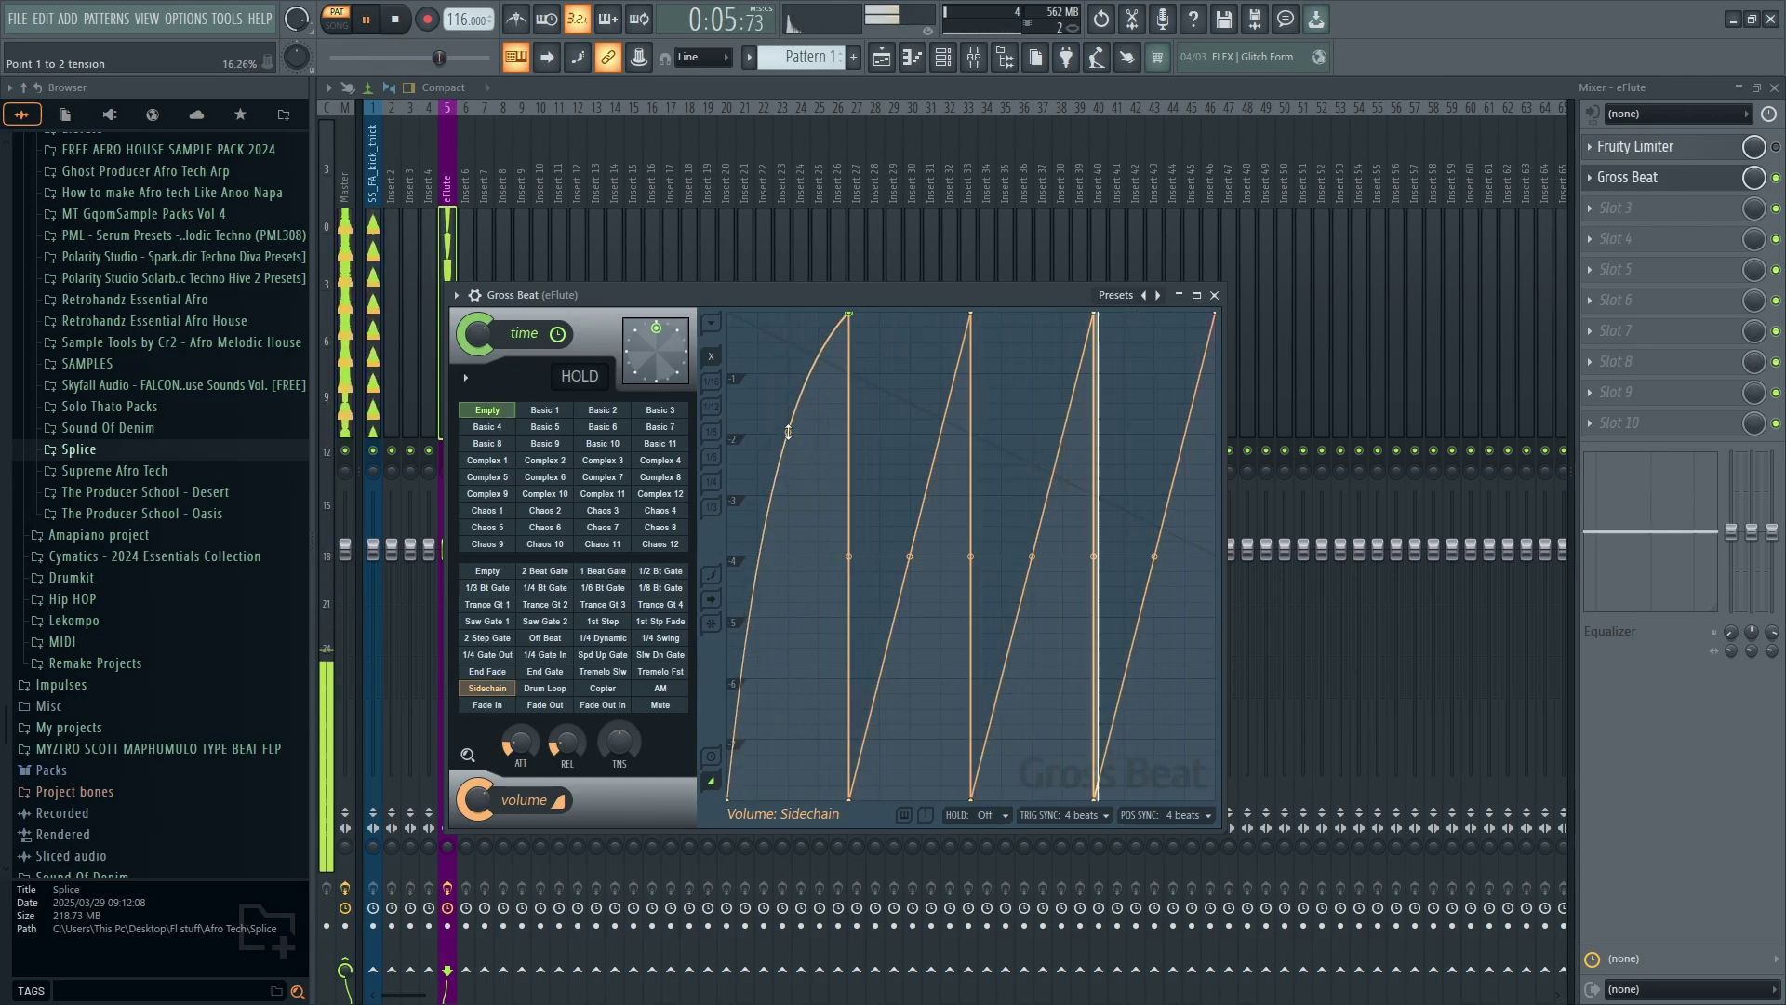
drag(910, 557, 910, 433)
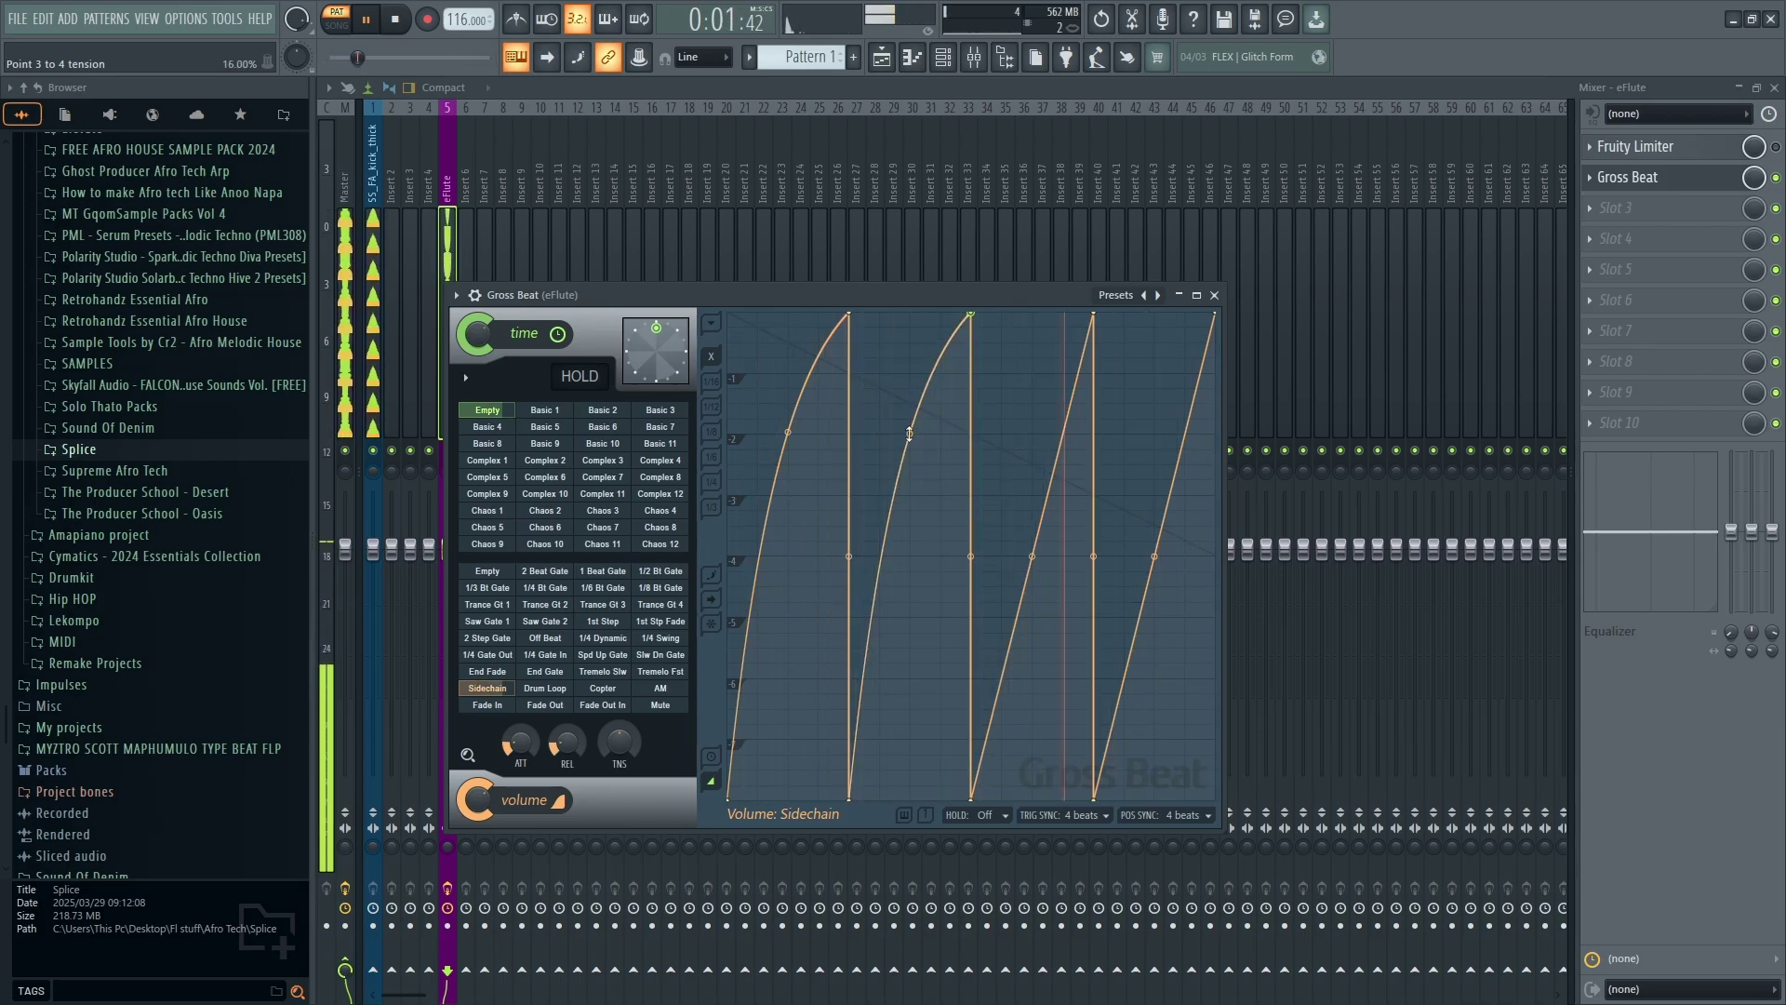
drag(1032, 557, 1032, 433)
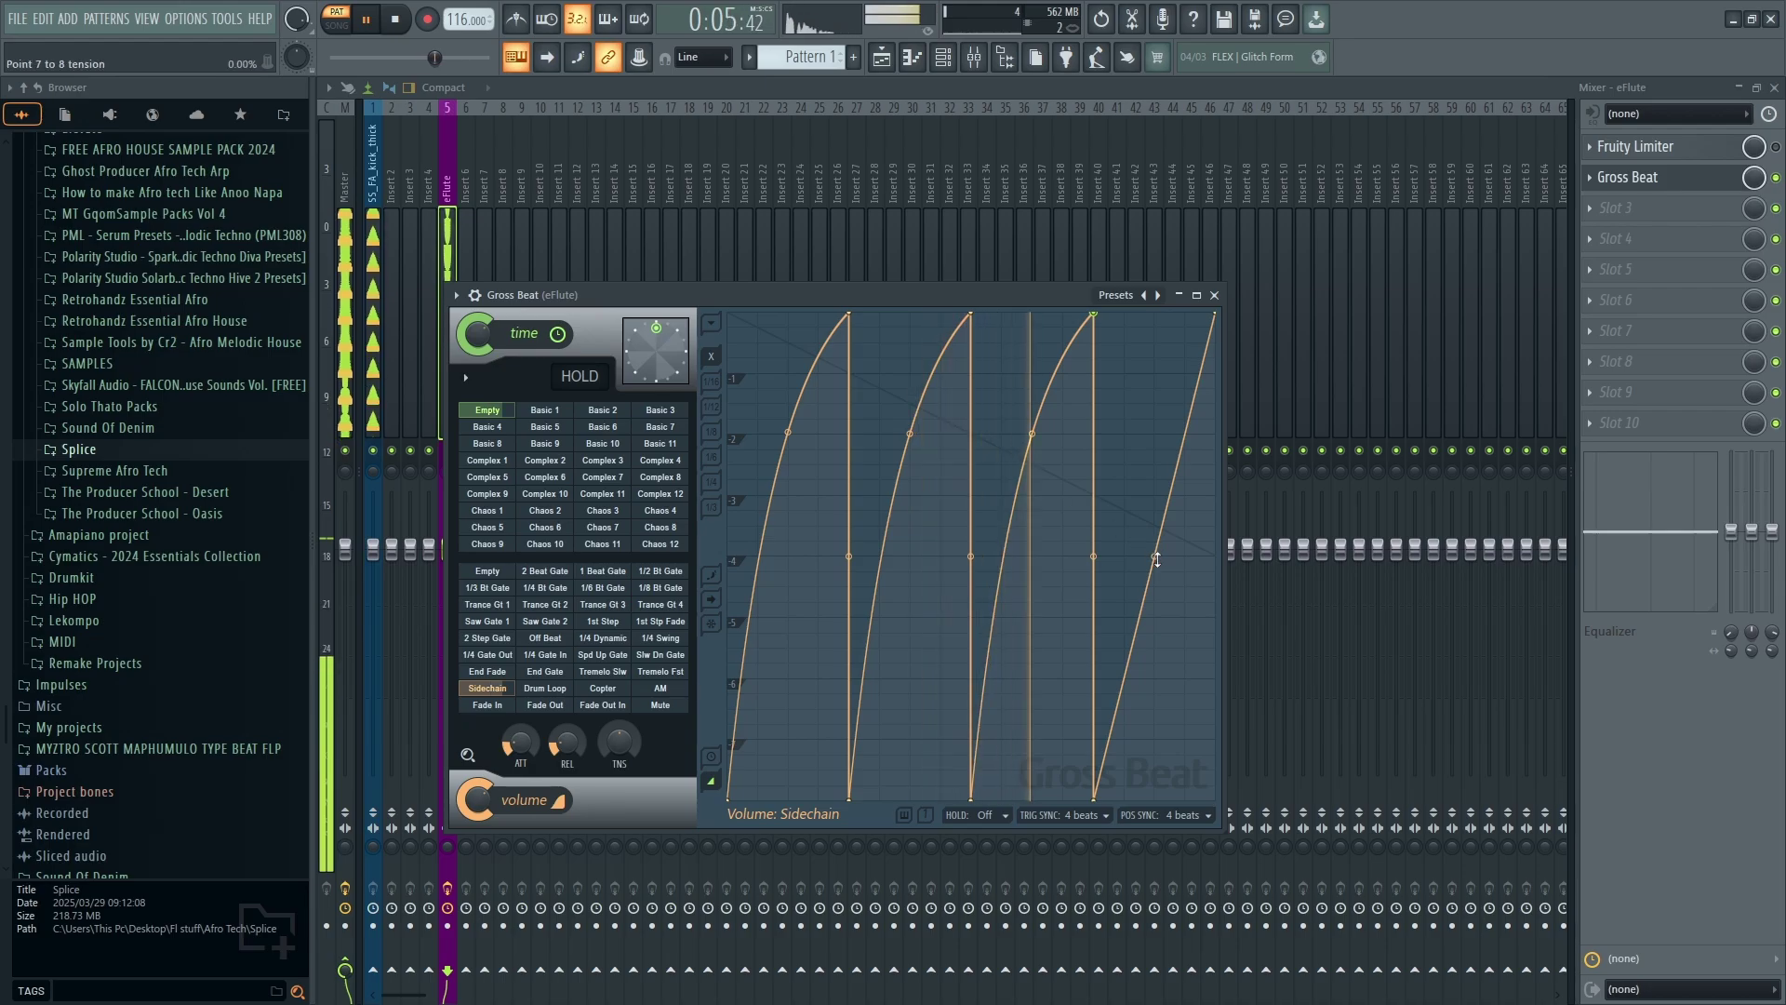
drag(1156, 558, 1154, 427)
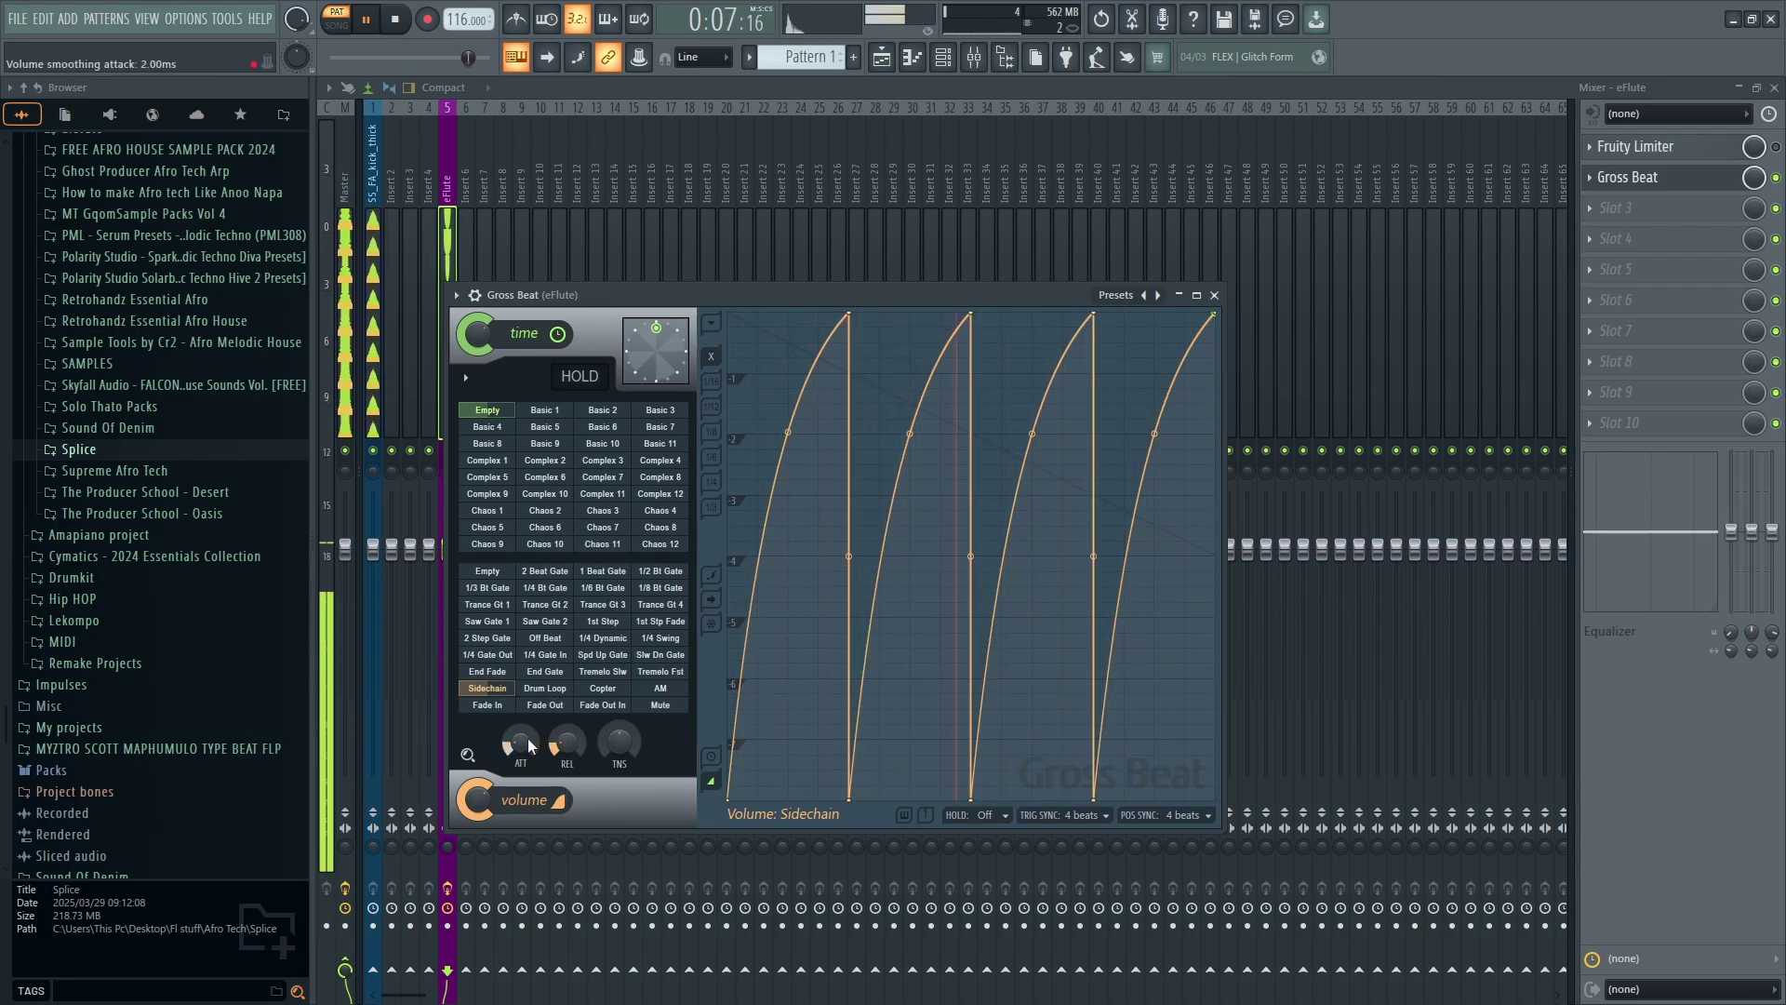
Lower Gross Beat's volume smoothing attack, raise its release, and try the envelope tension at 100% before returning it to neutral
drag(508, 744, 508, 756)
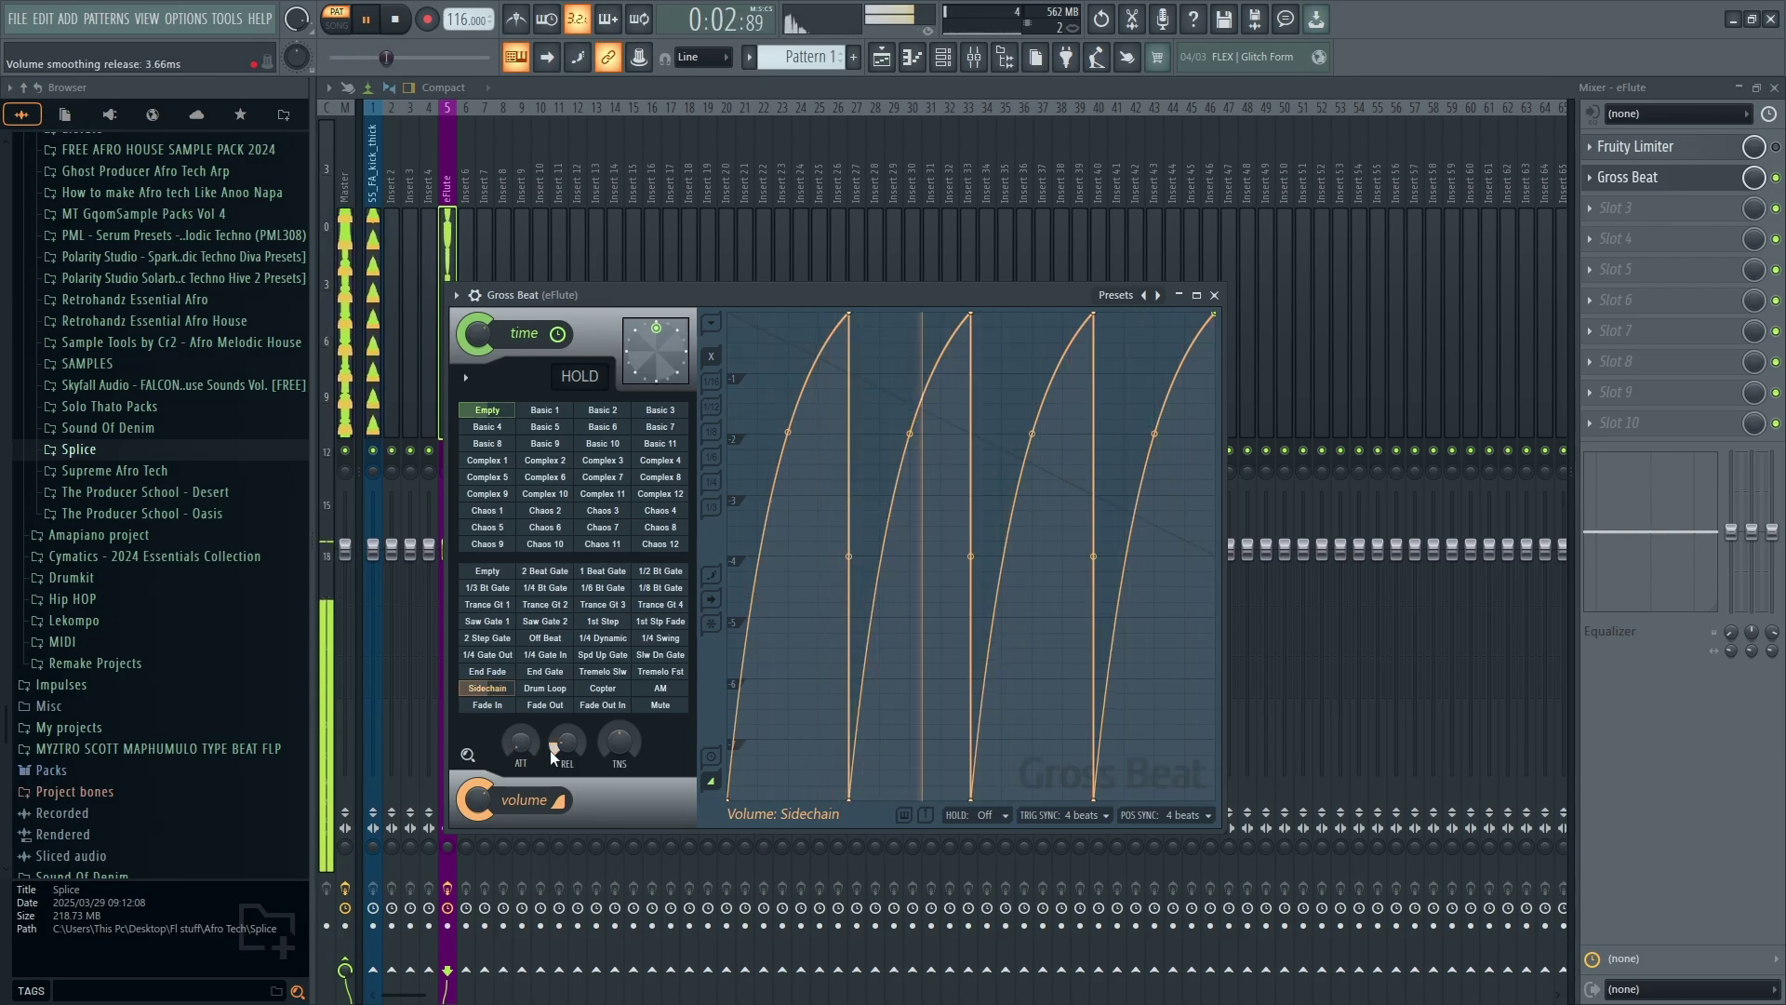
drag(566, 742, 555, 733)
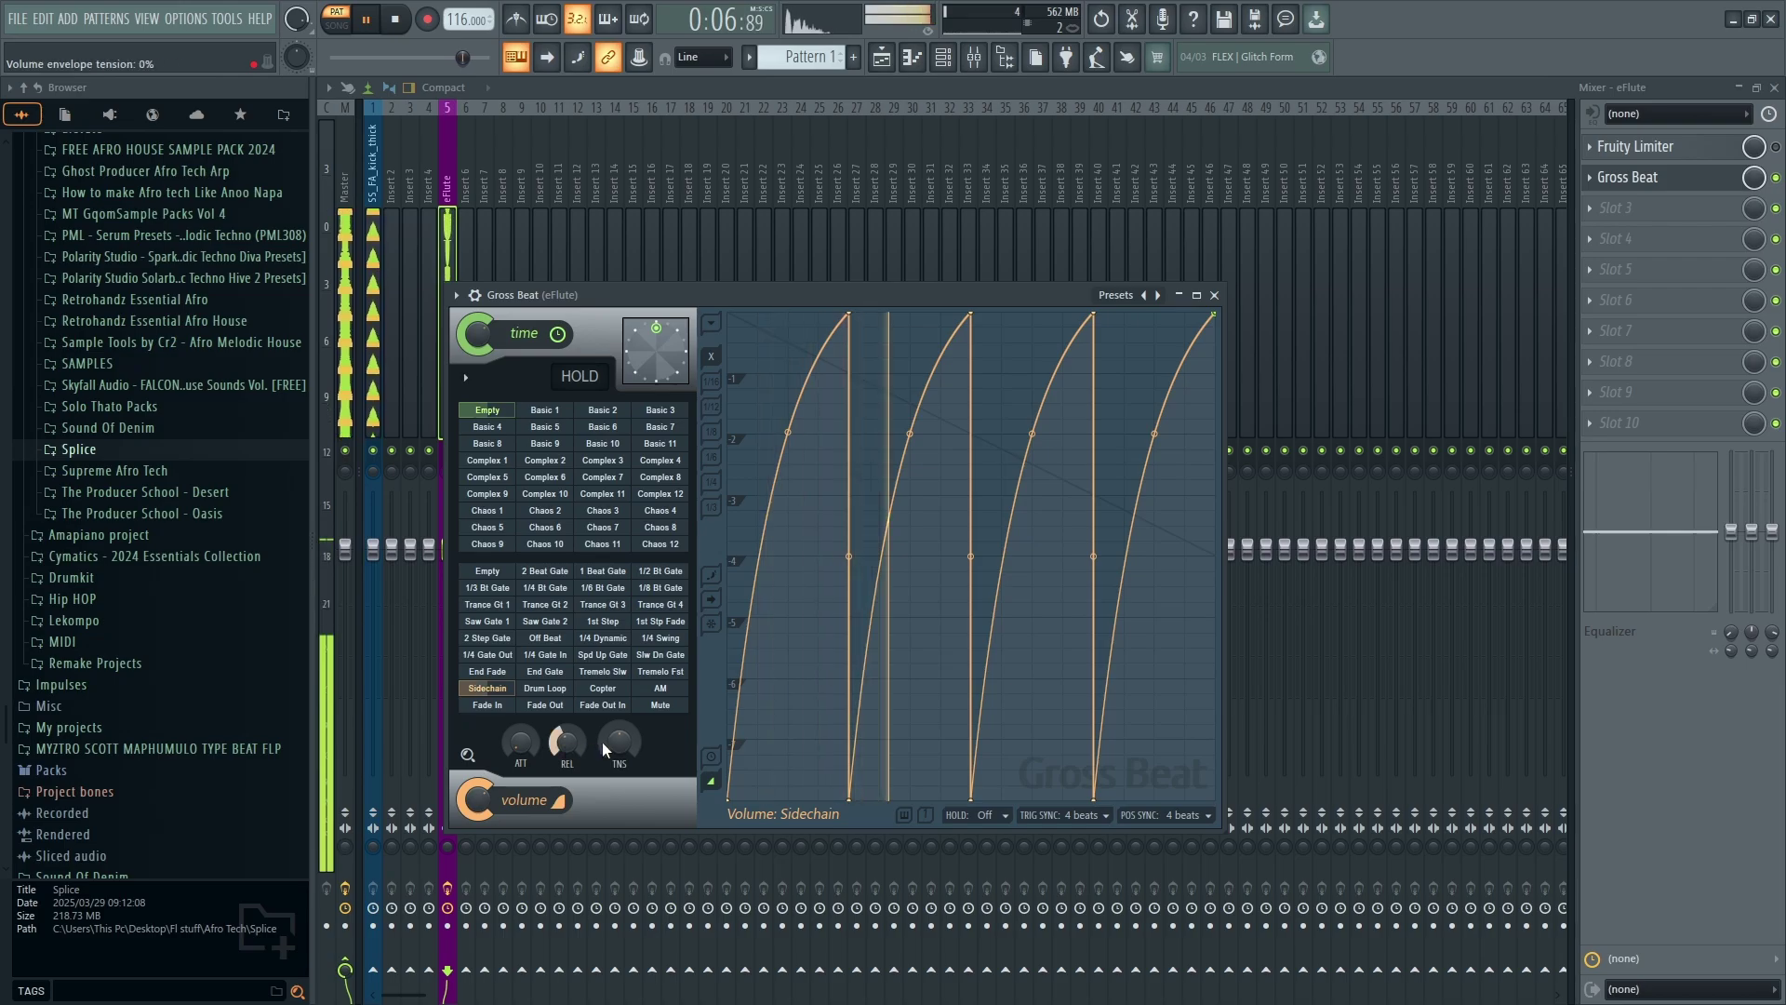
mouse_move(622, 735)
mouse_down()
mouse_move(621, 642)
mouse_move(624, 741)
mouse_up()
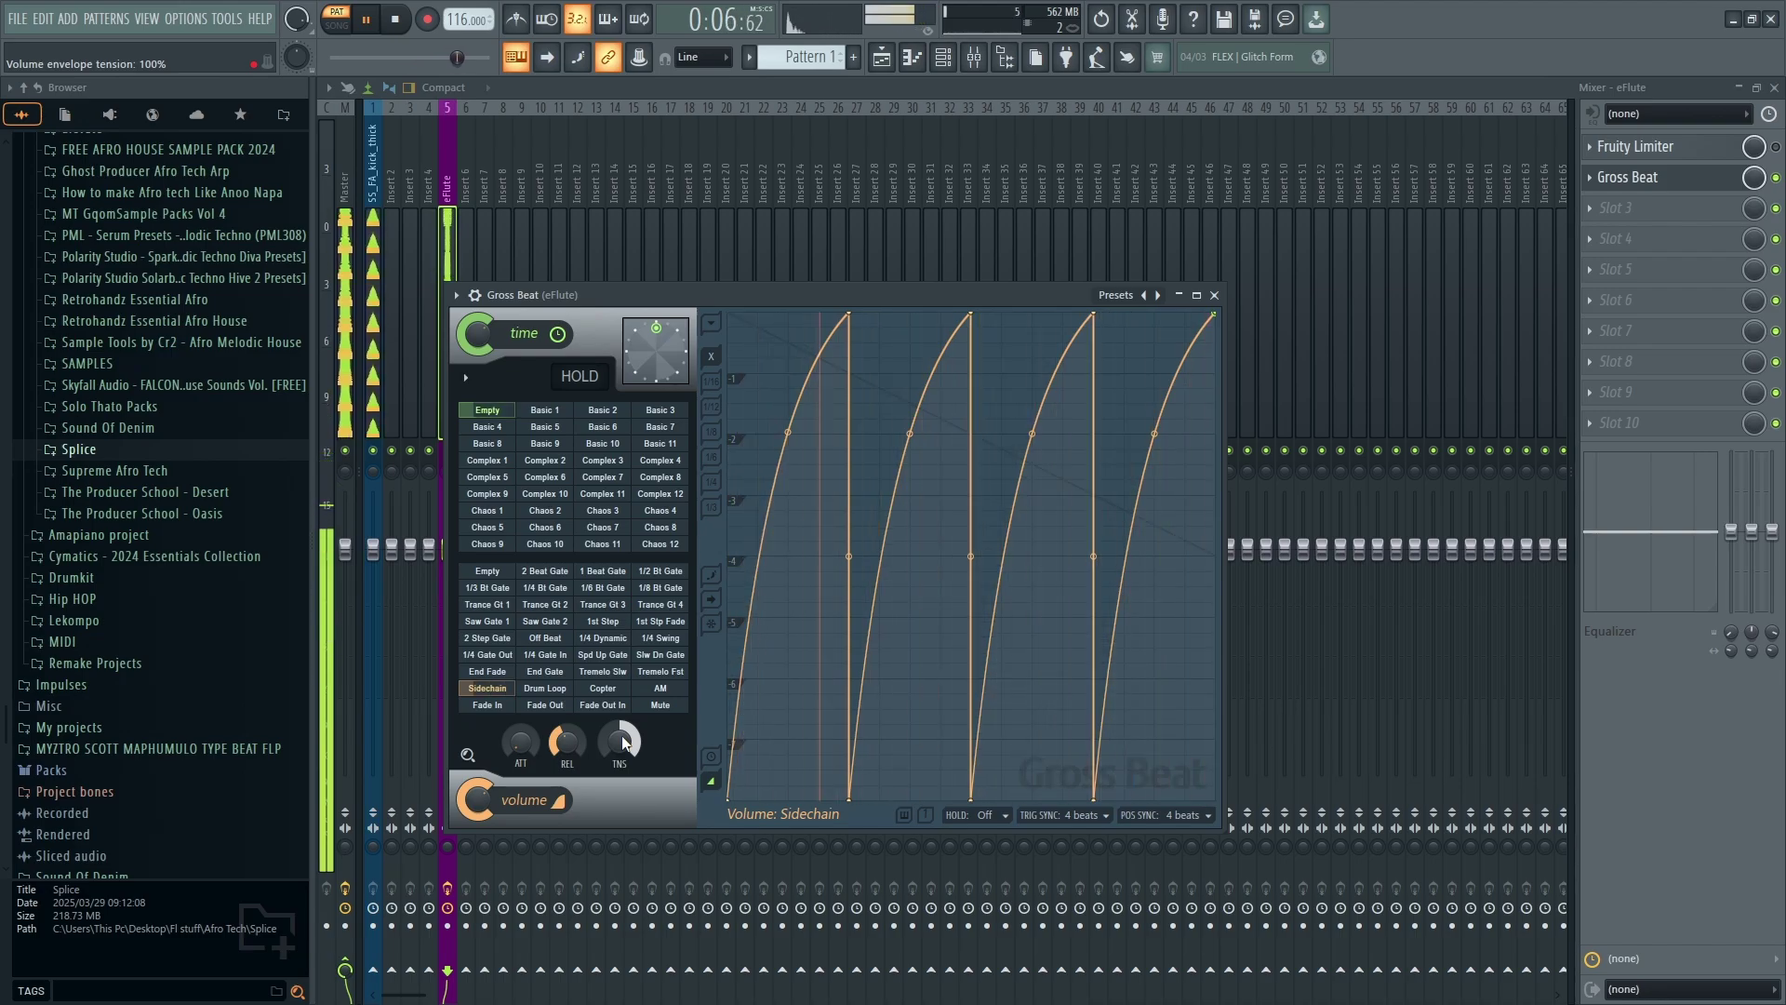
drag(624, 741, 624, 879)
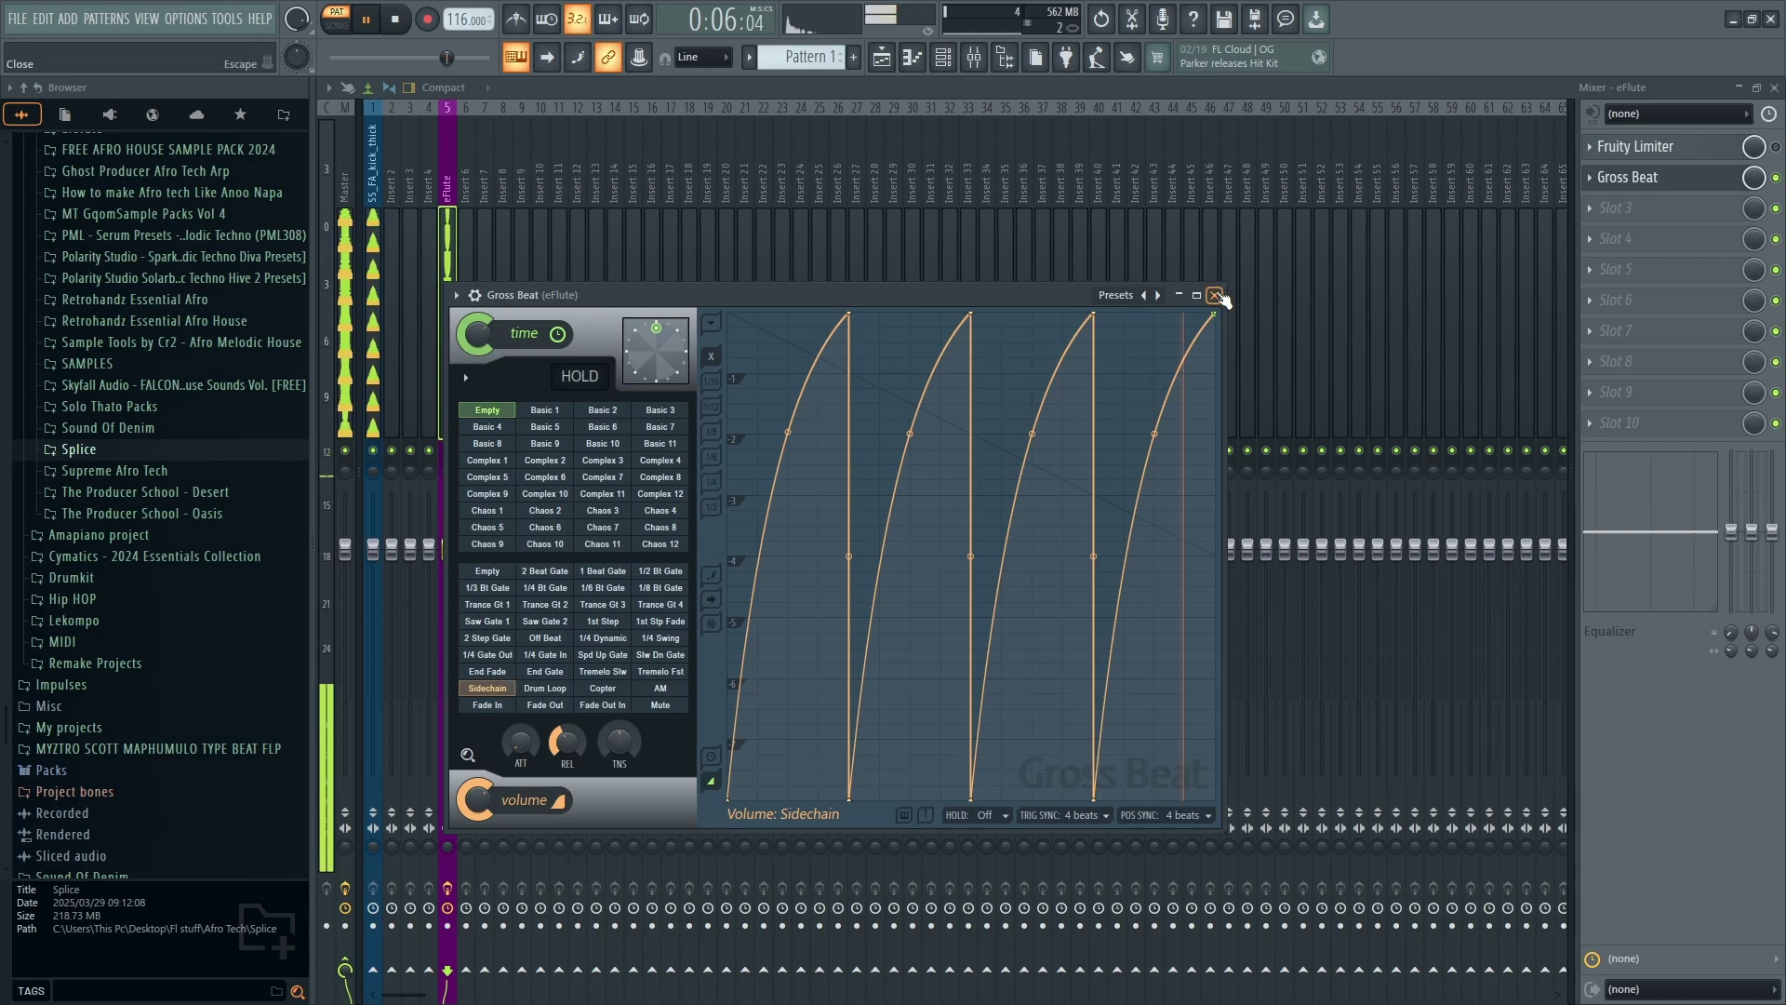
Close Gross Beat and delete it from effect slot 2 of the eFlute track
click(1214, 295)
click(1599, 179)
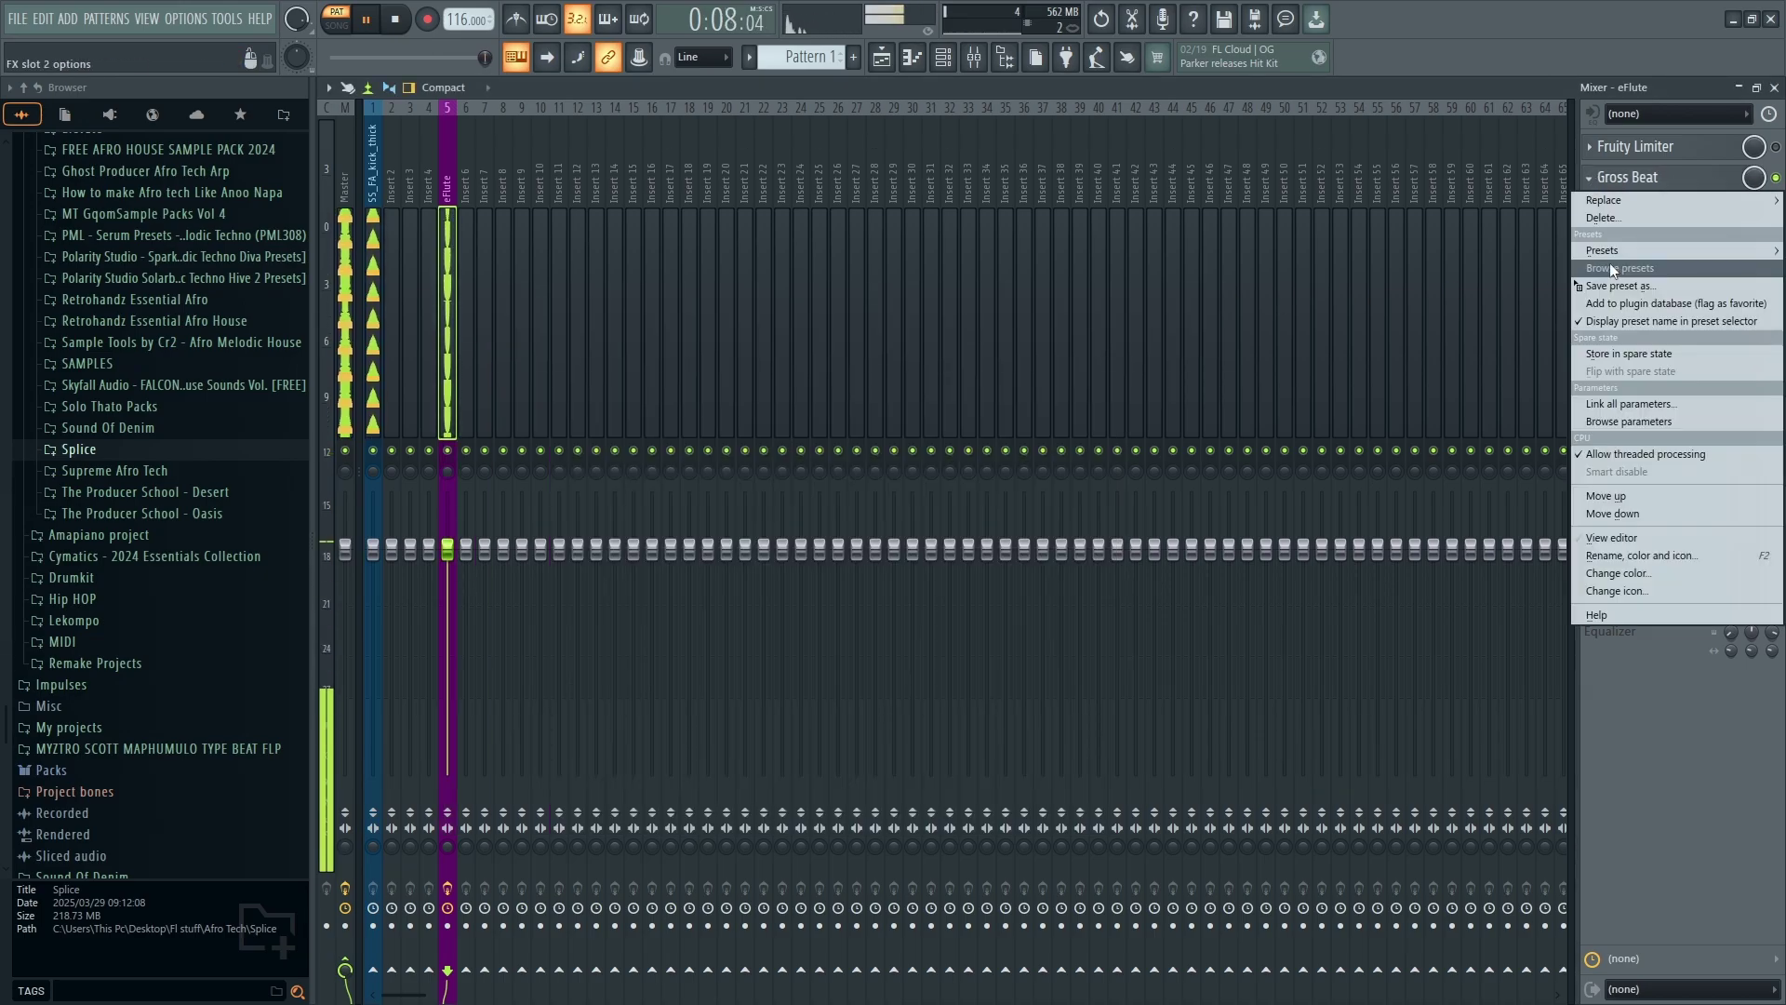
click(1602, 219)
Load Kickstart 2 into effect slot 2 of the eFlute track and fine-shift its ducking curve slightly to the right
click(1677, 182)
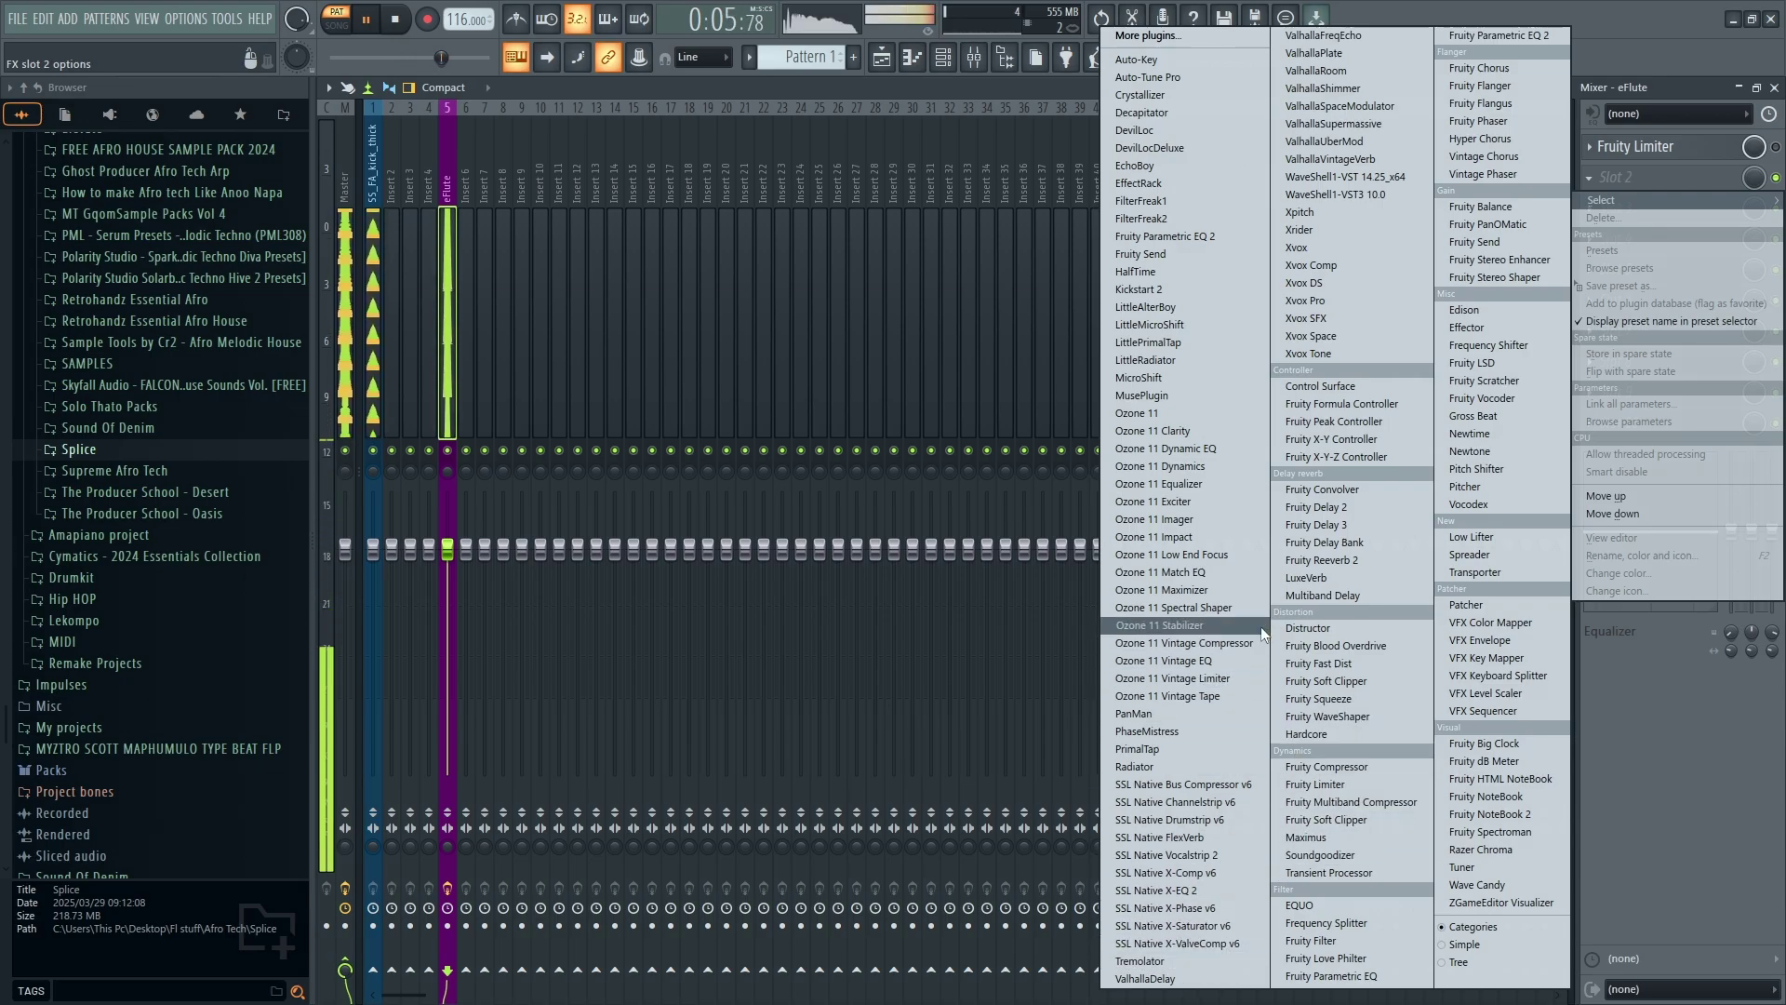
click(1138, 290)
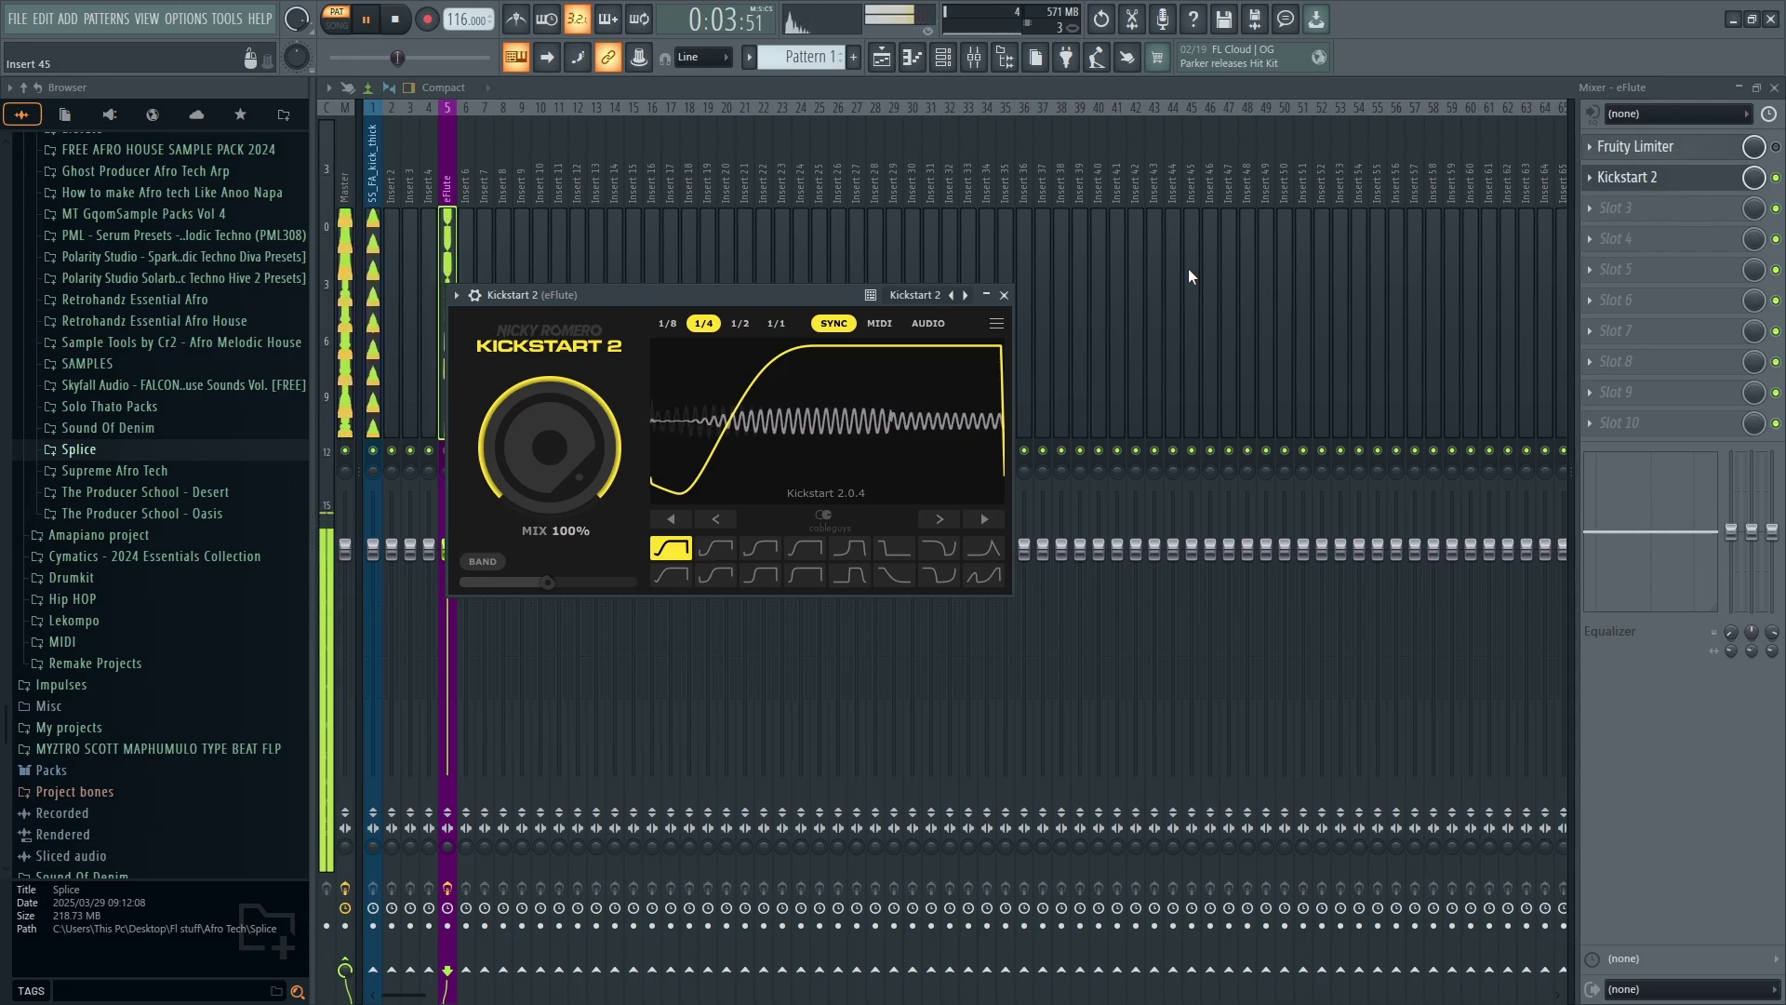
click(935, 519)
click(937, 521)
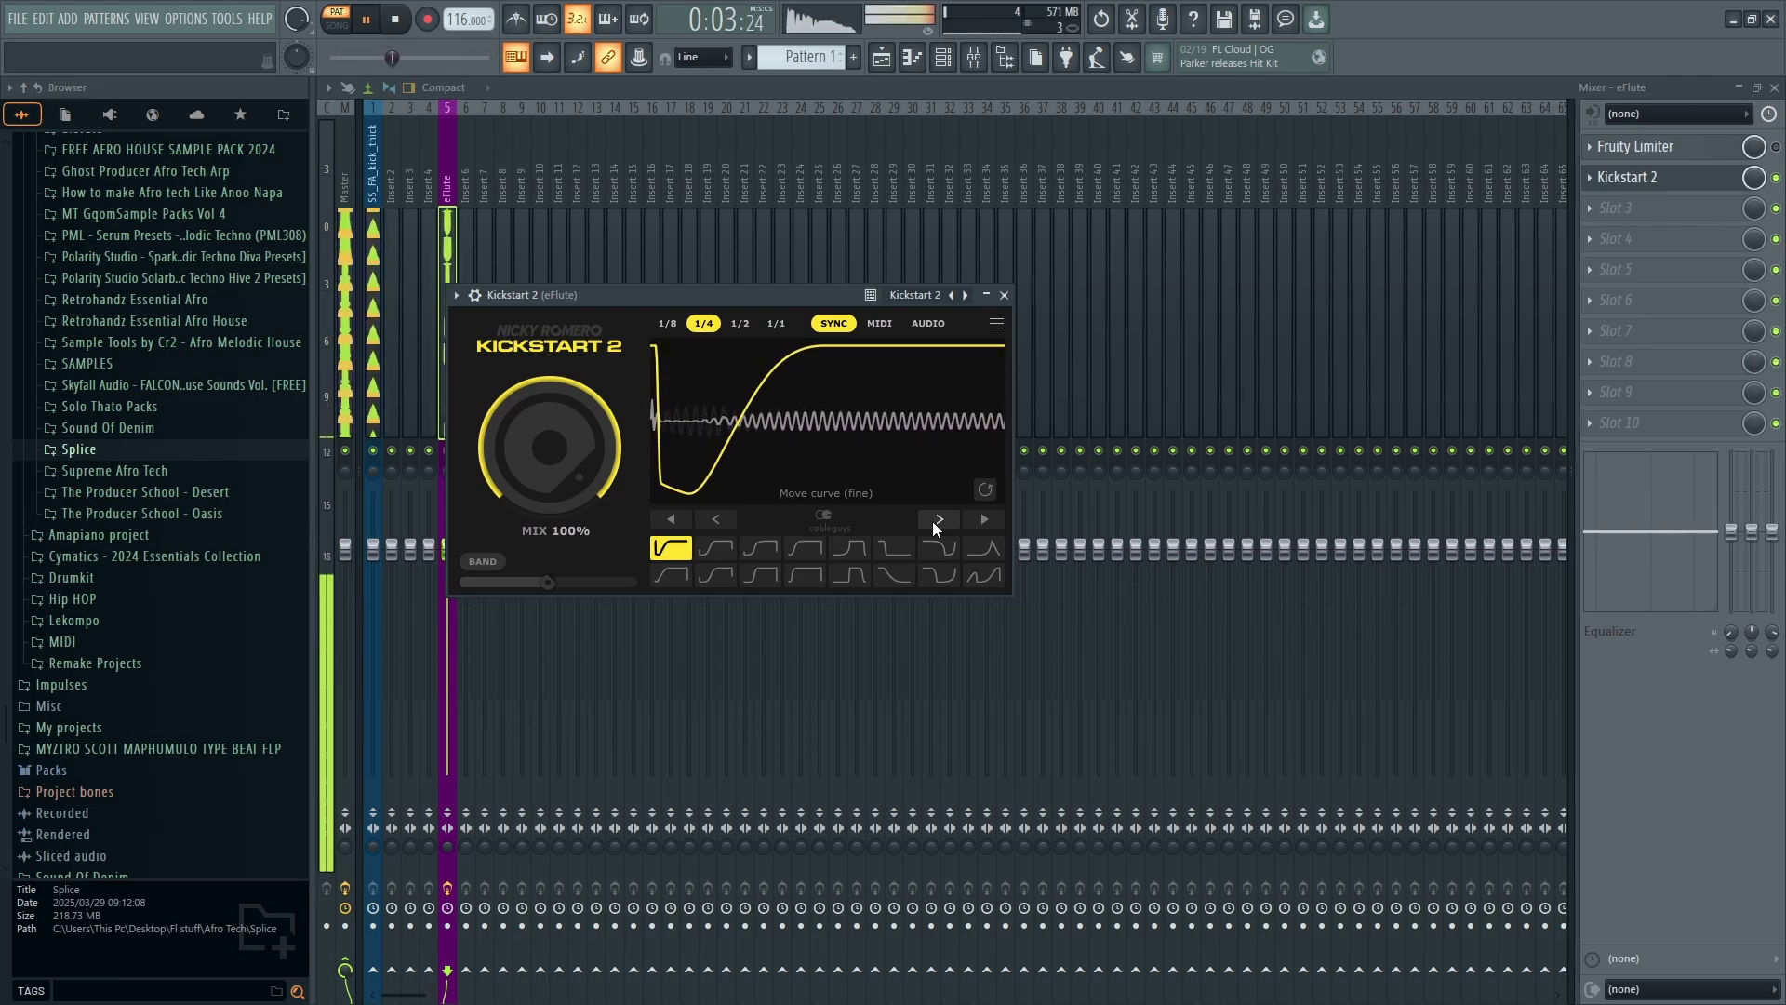
click(717, 518)
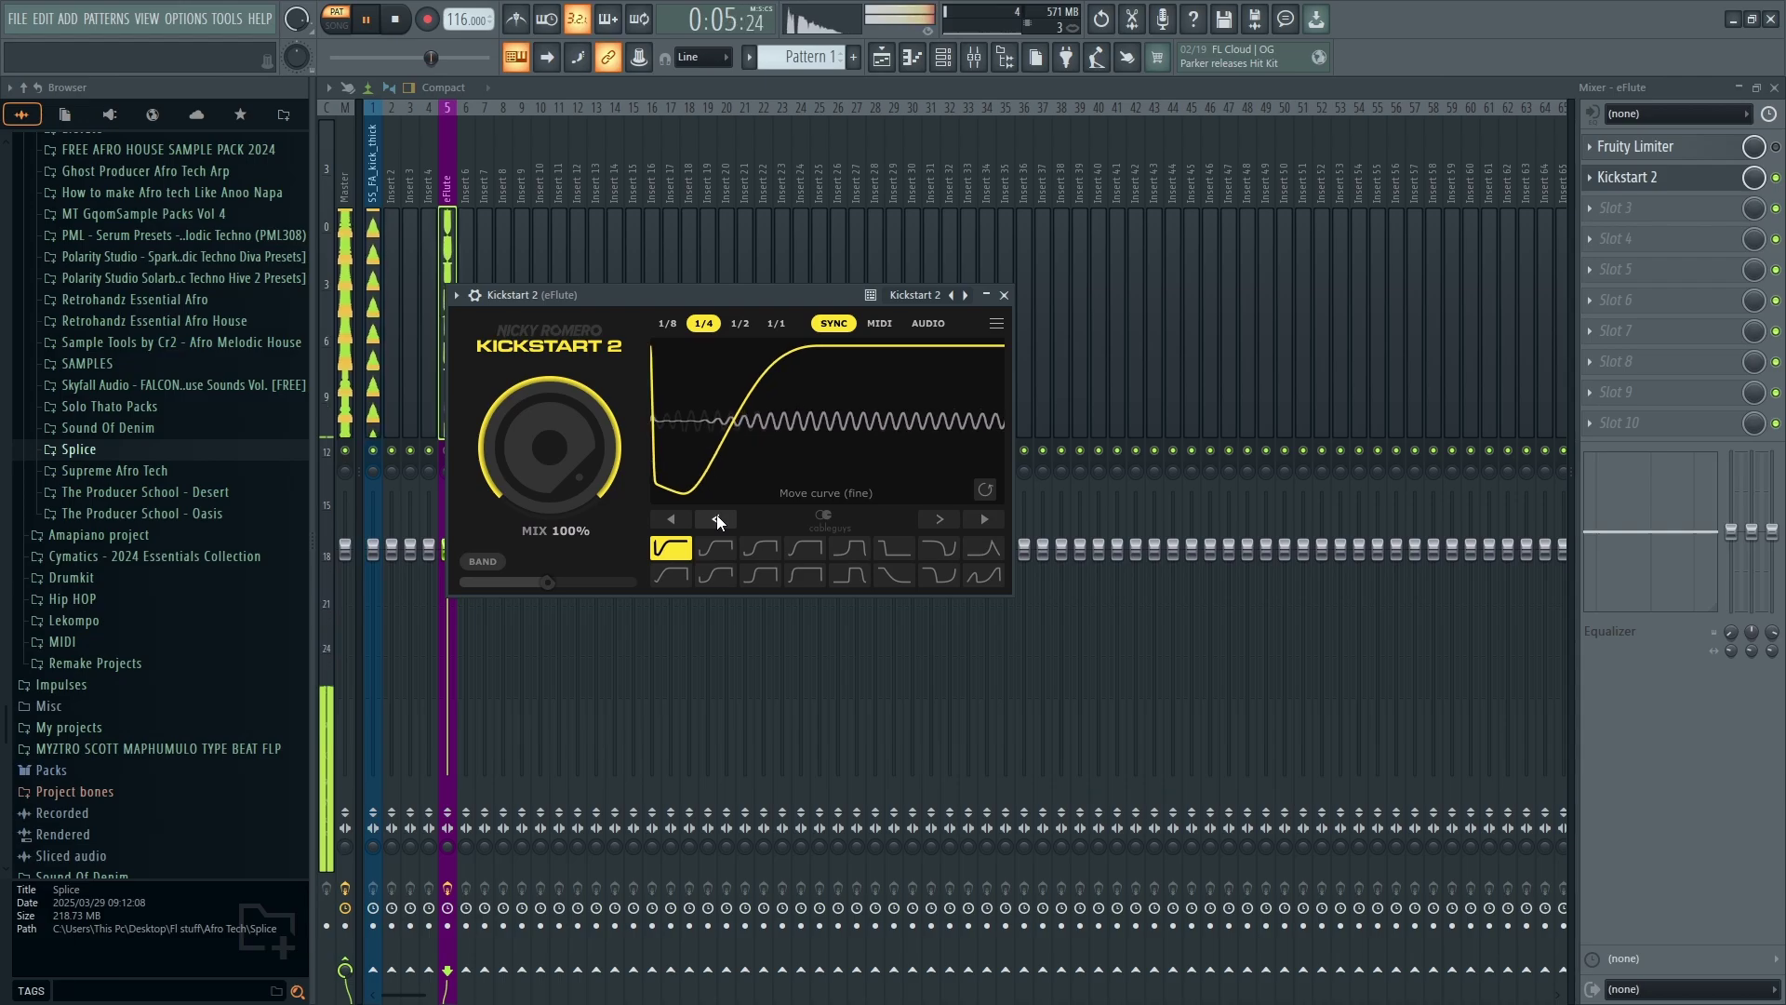
Select the High Chain ducking curve in Kickstart 2 with Sync as the trigger mode
click(850, 555)
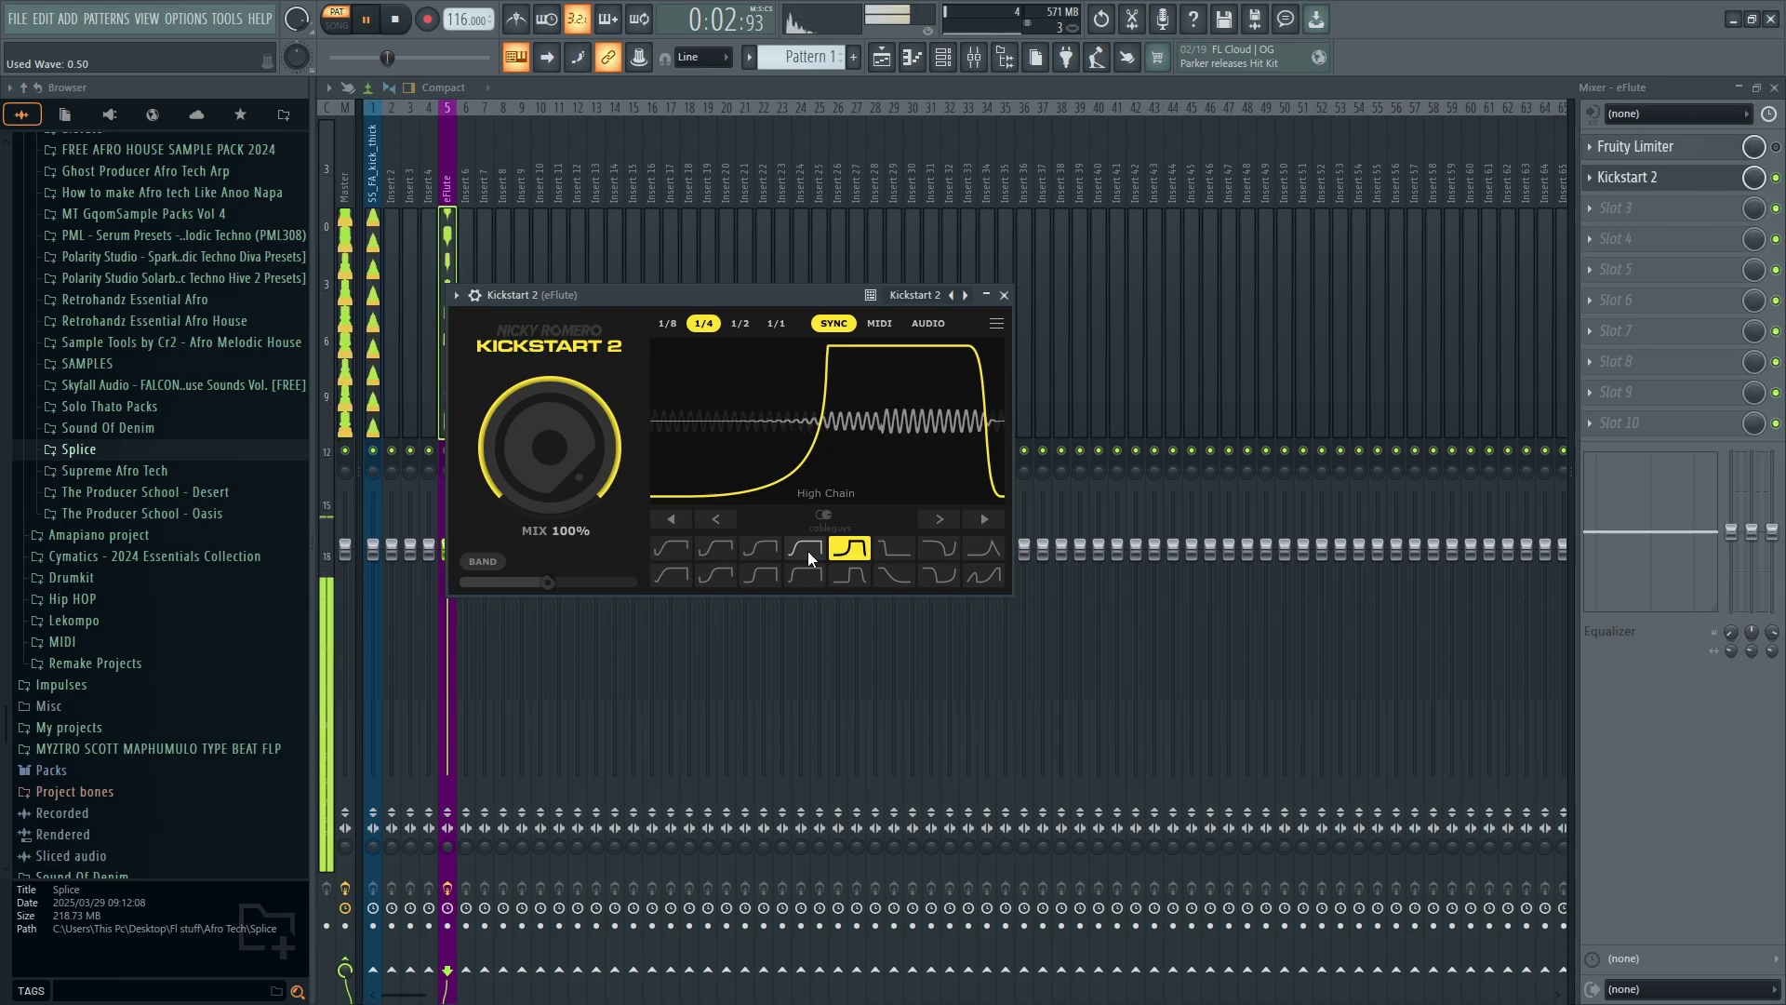
click(877, 324)
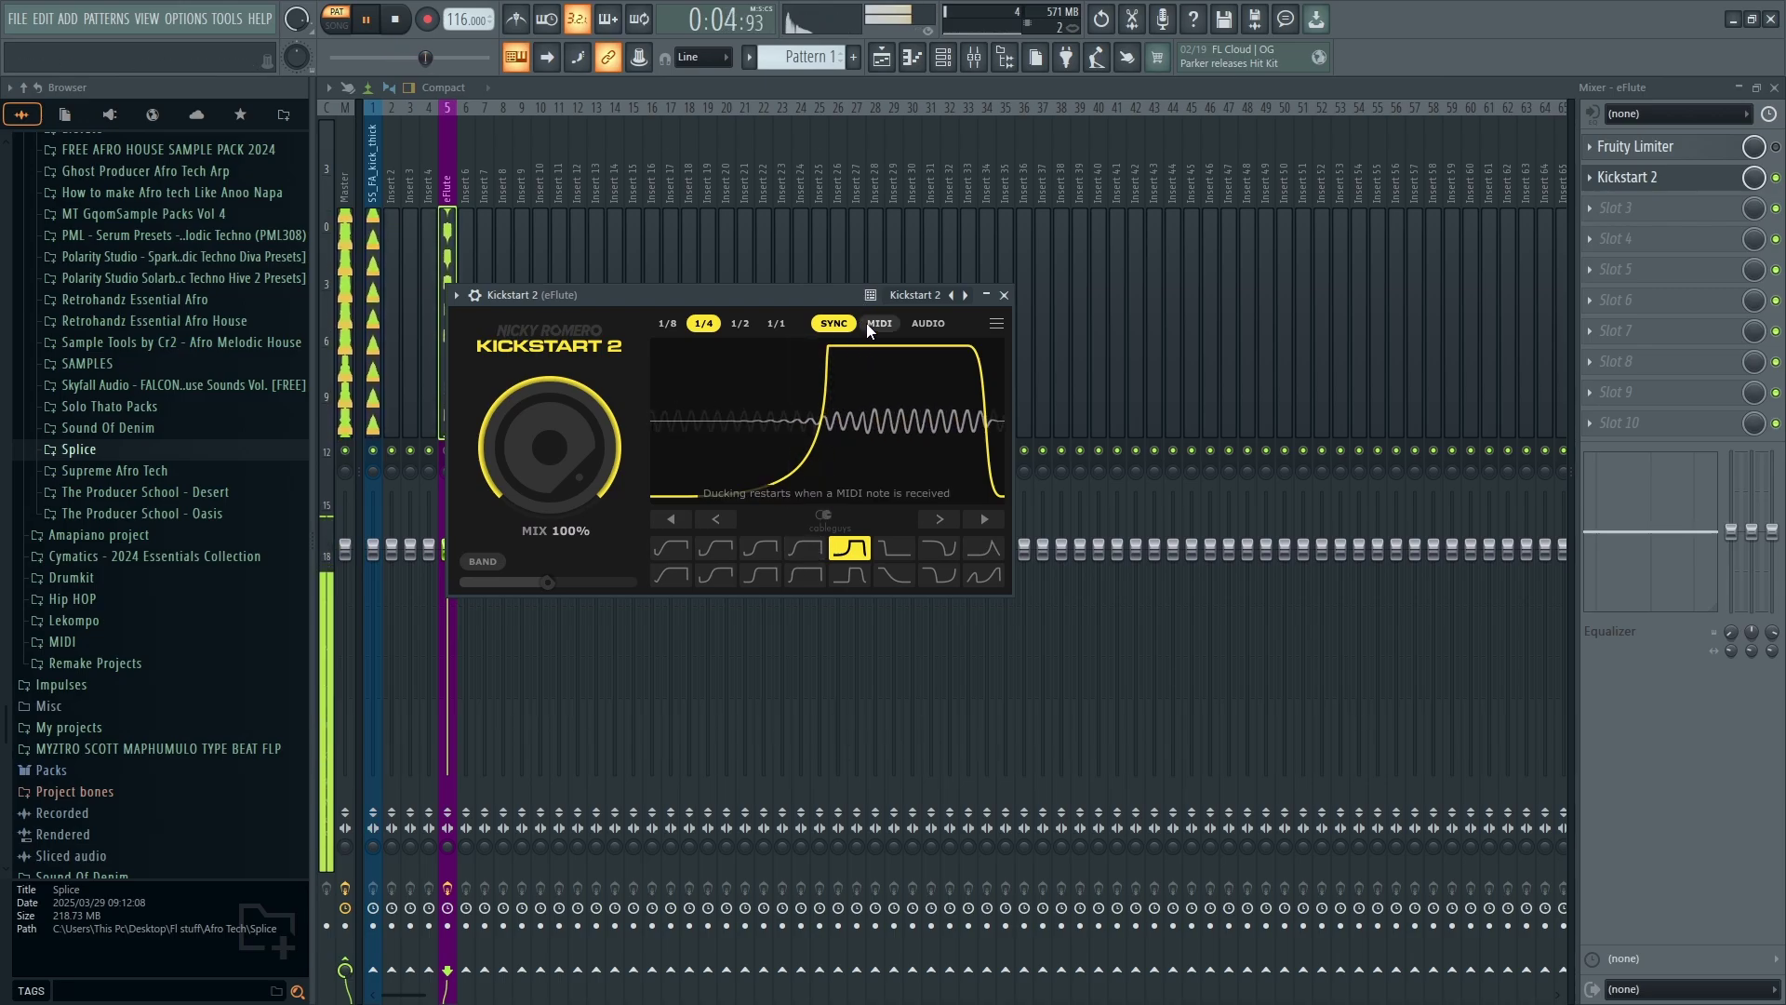
click(824, 323)
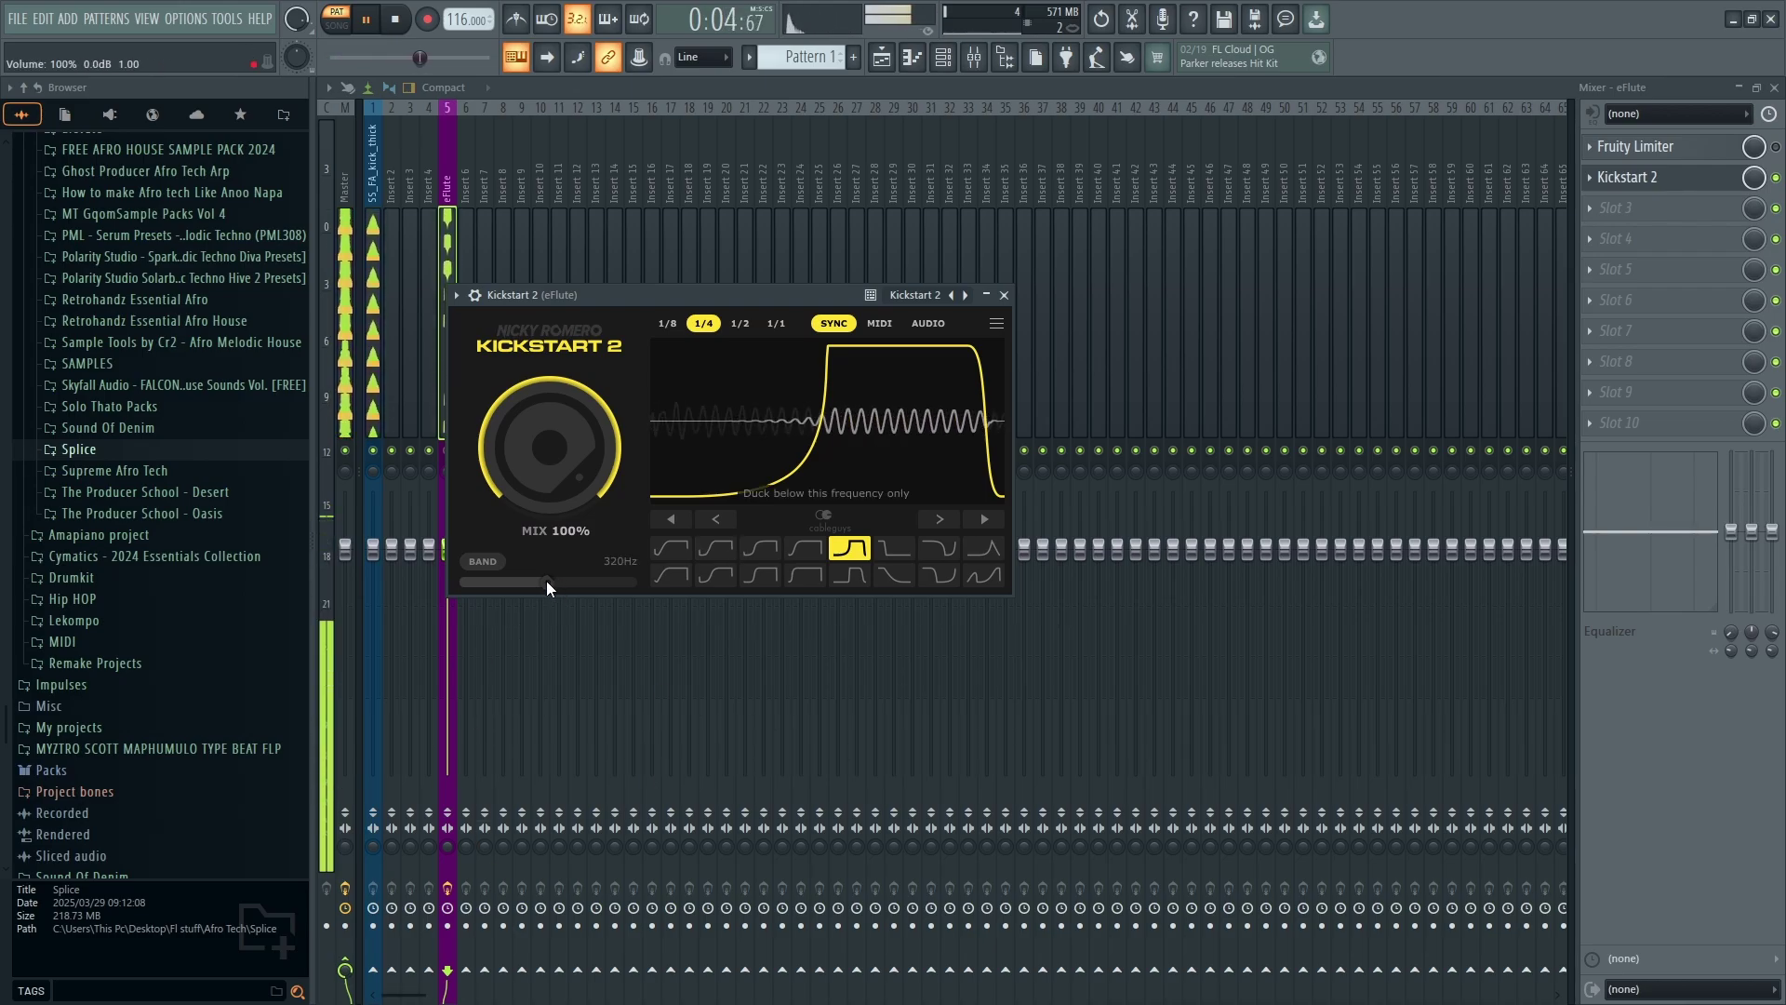
Set Kickstart 2's band frequency to 0.62, and give the High Chain curve a slightly earlier rise and a shift to the right
drag(545, 583, 463, 582)
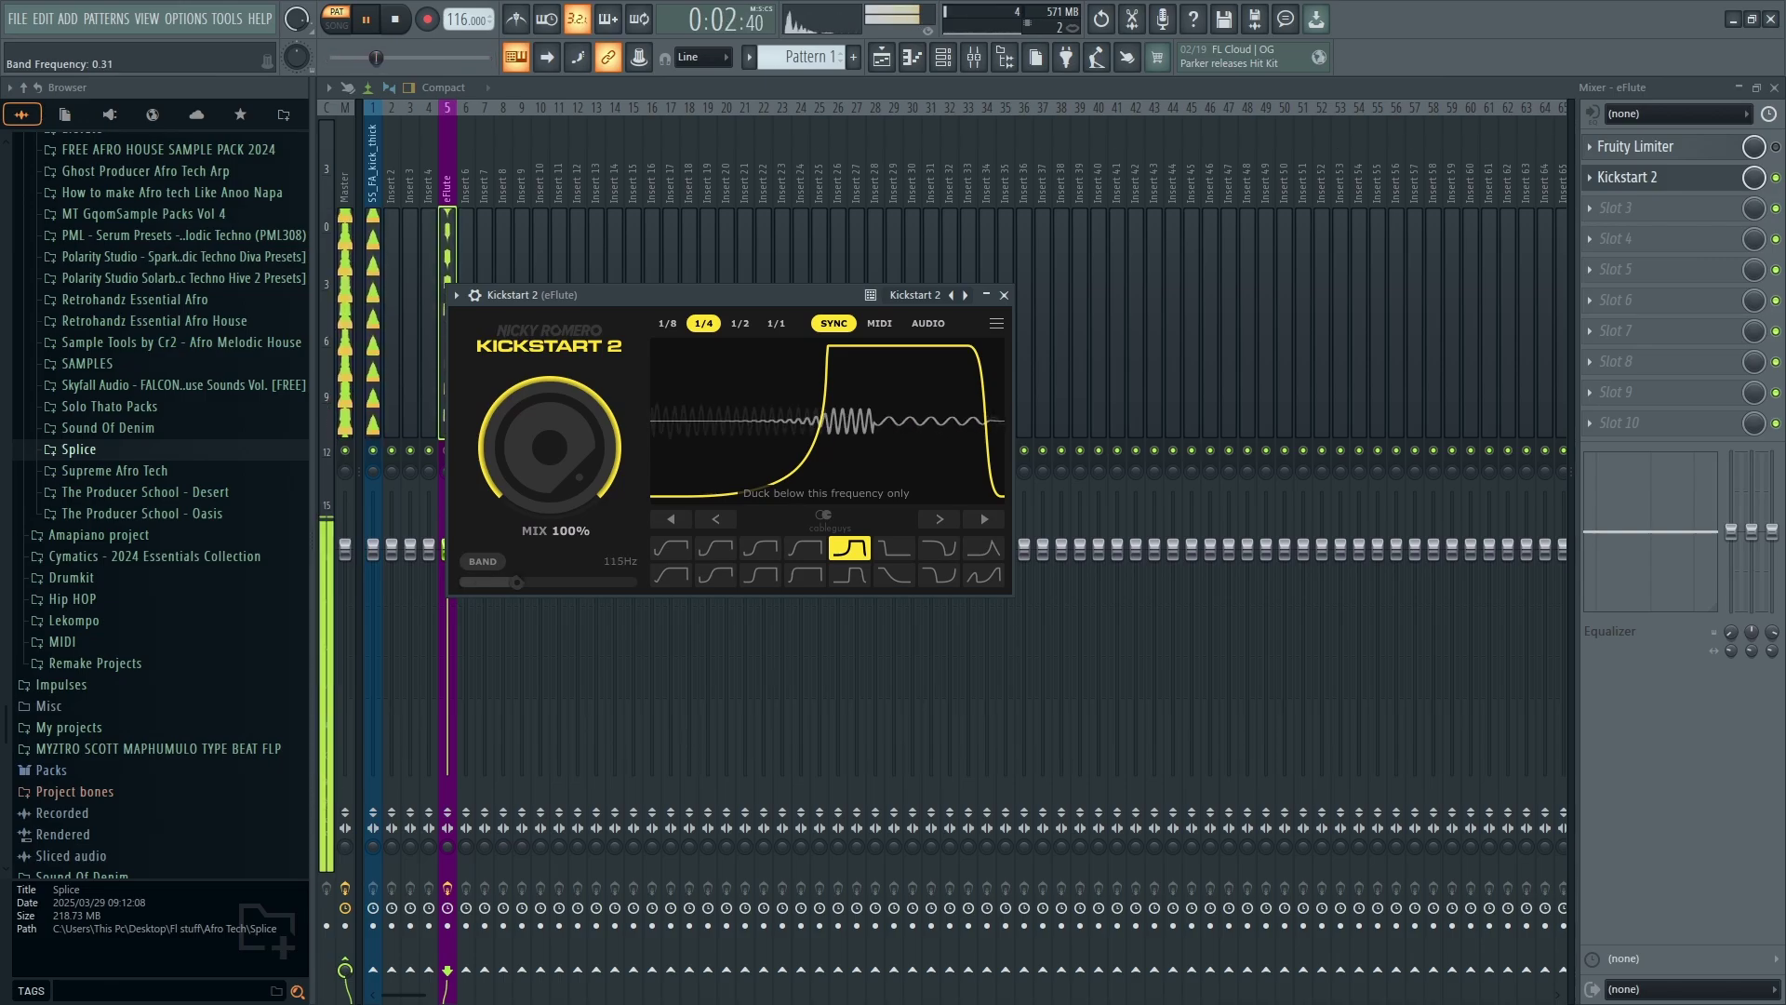
drag(627, 582, 556, 582)
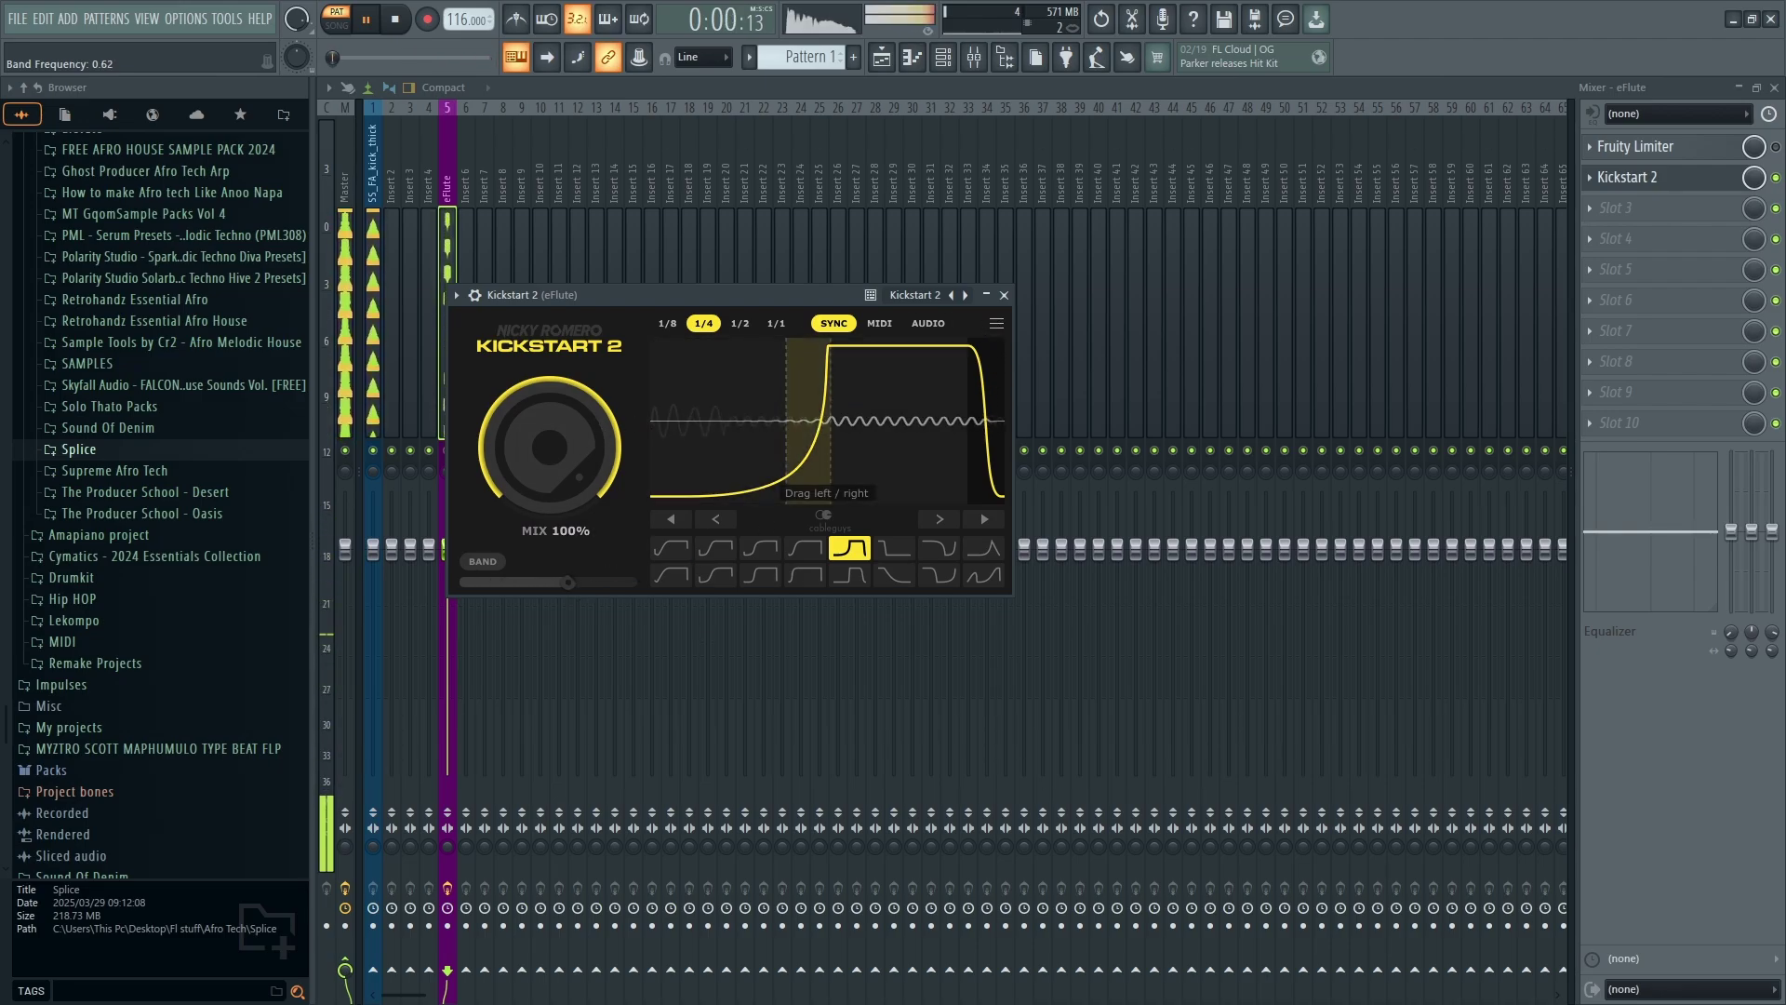
mouse_move(804, 419)
mouse_down()
mouse_move(670, 418)
mouse_move(828, 418)
mouse_move(791, 419)
mouse_up()
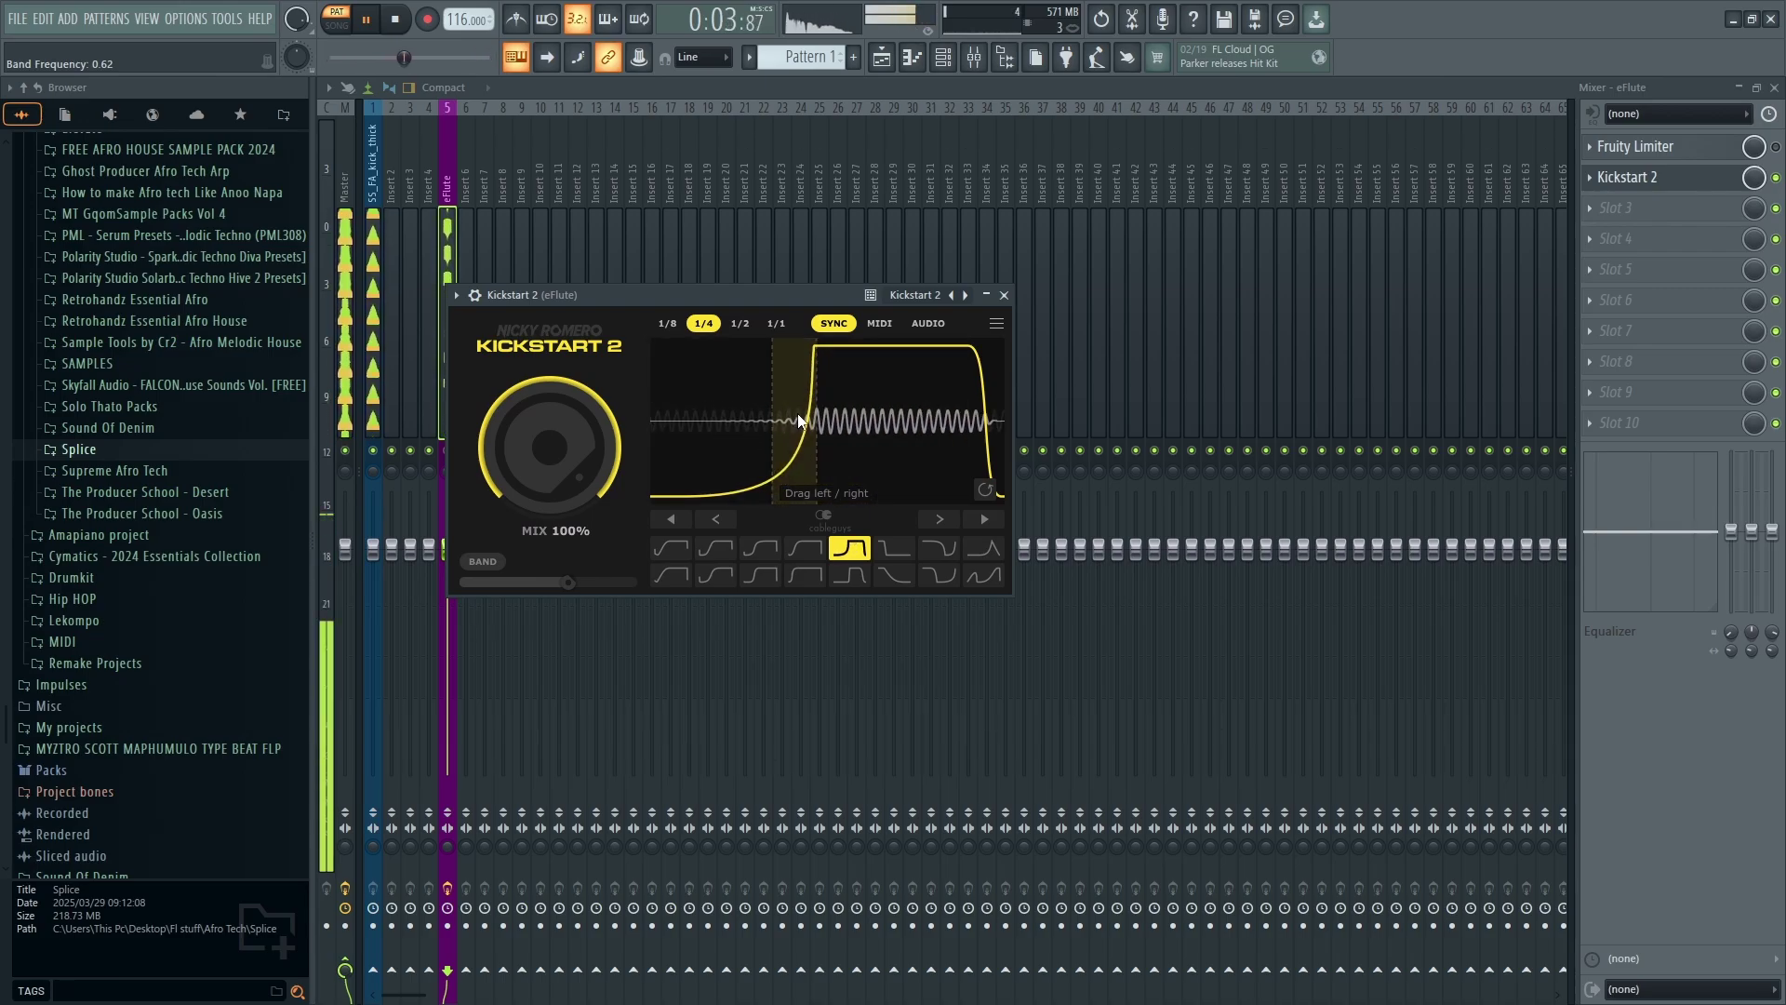
click(988, 518)
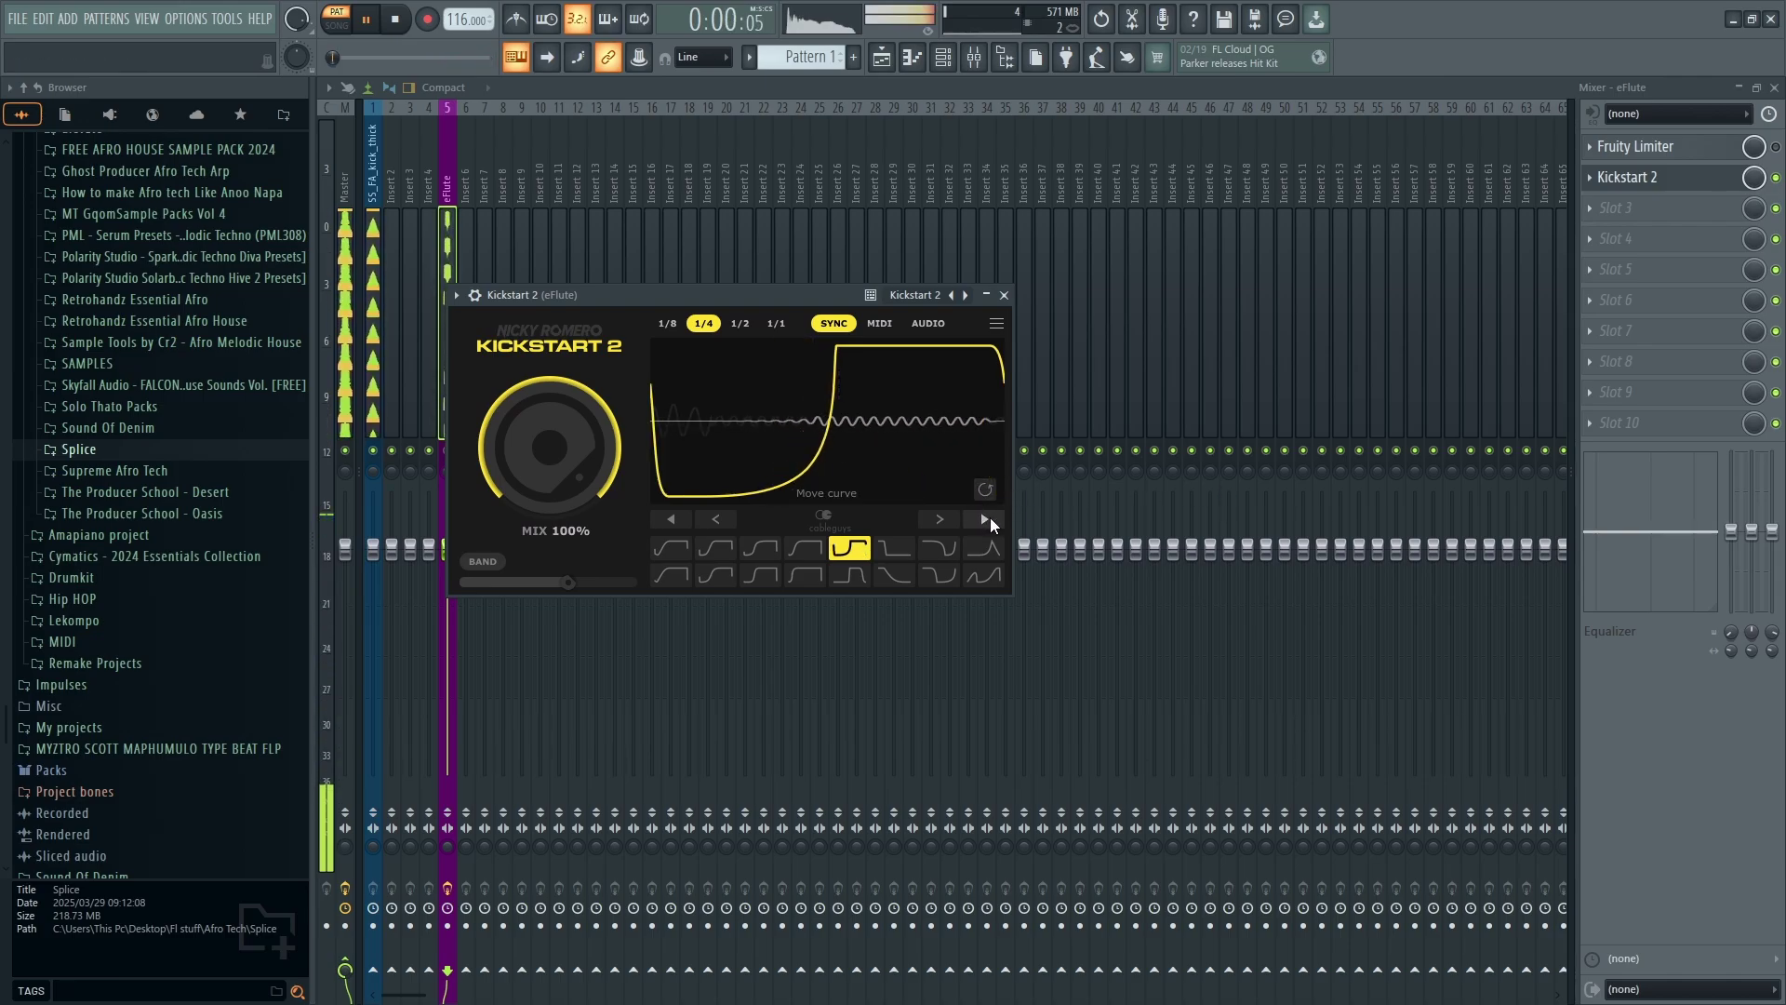
Try a falling ducking curve in Kickstart 2, settle on the Subbass Chain curve, and close the plugin
click(932, 548)
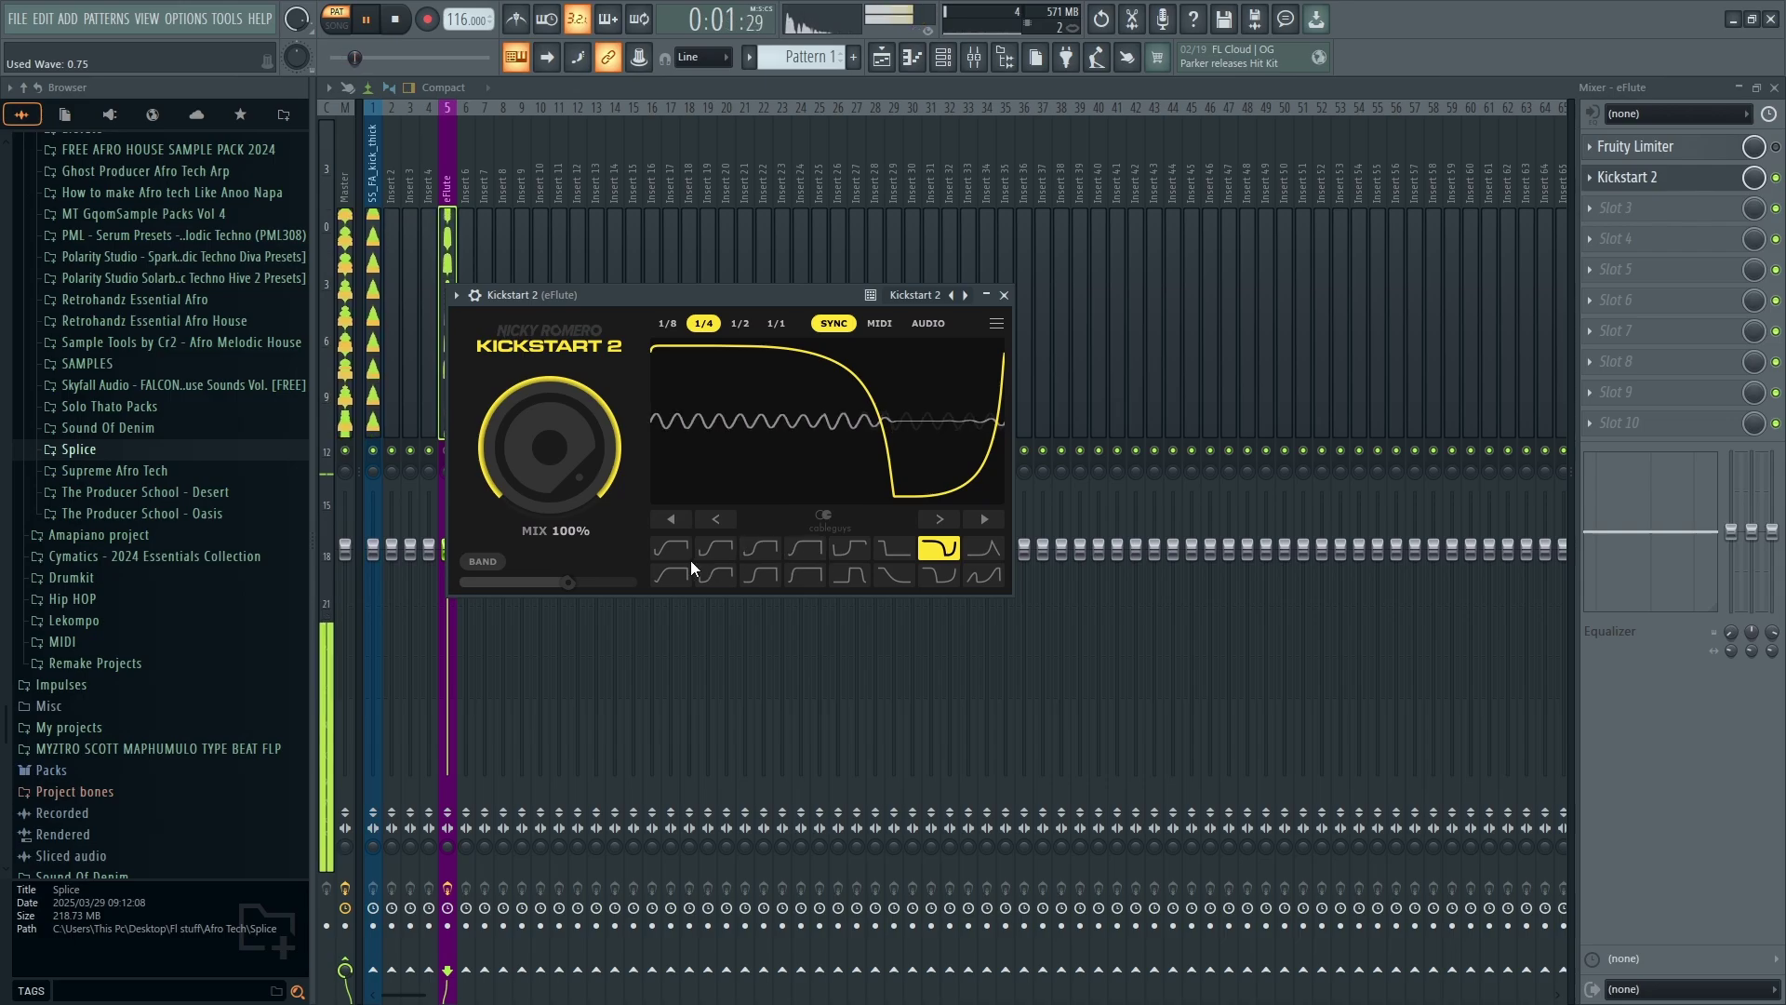
click(809, 546)
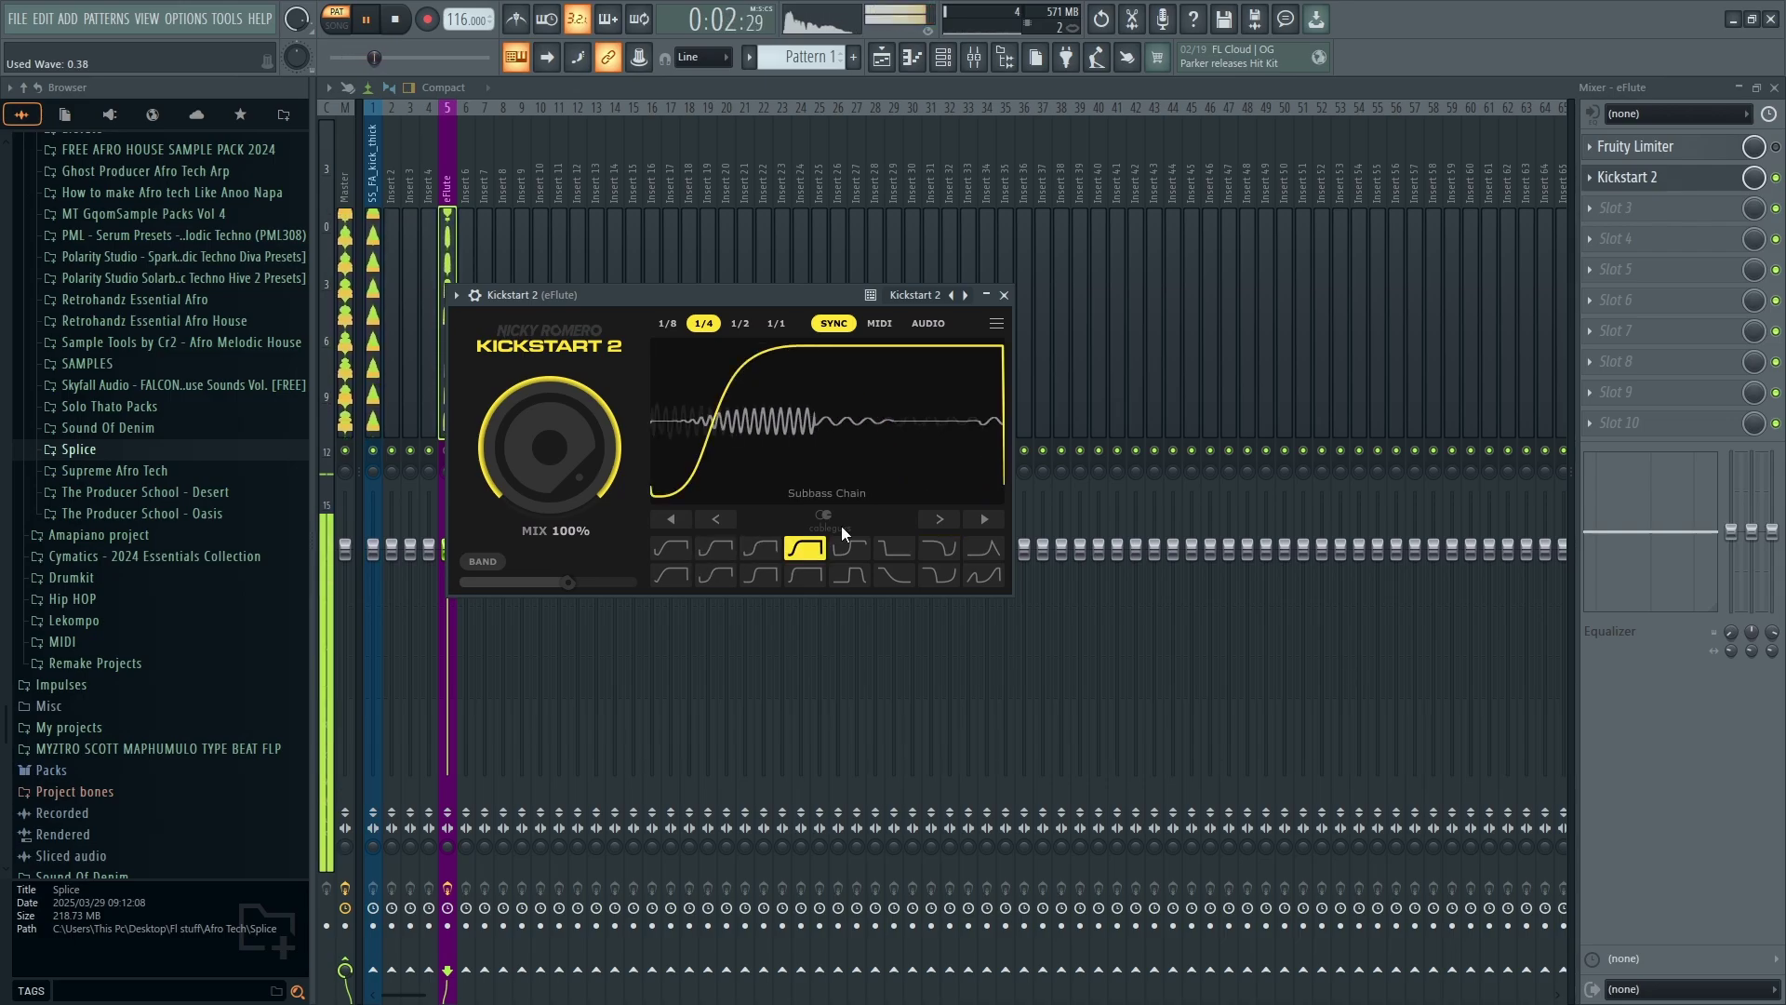
click(1005, 296)
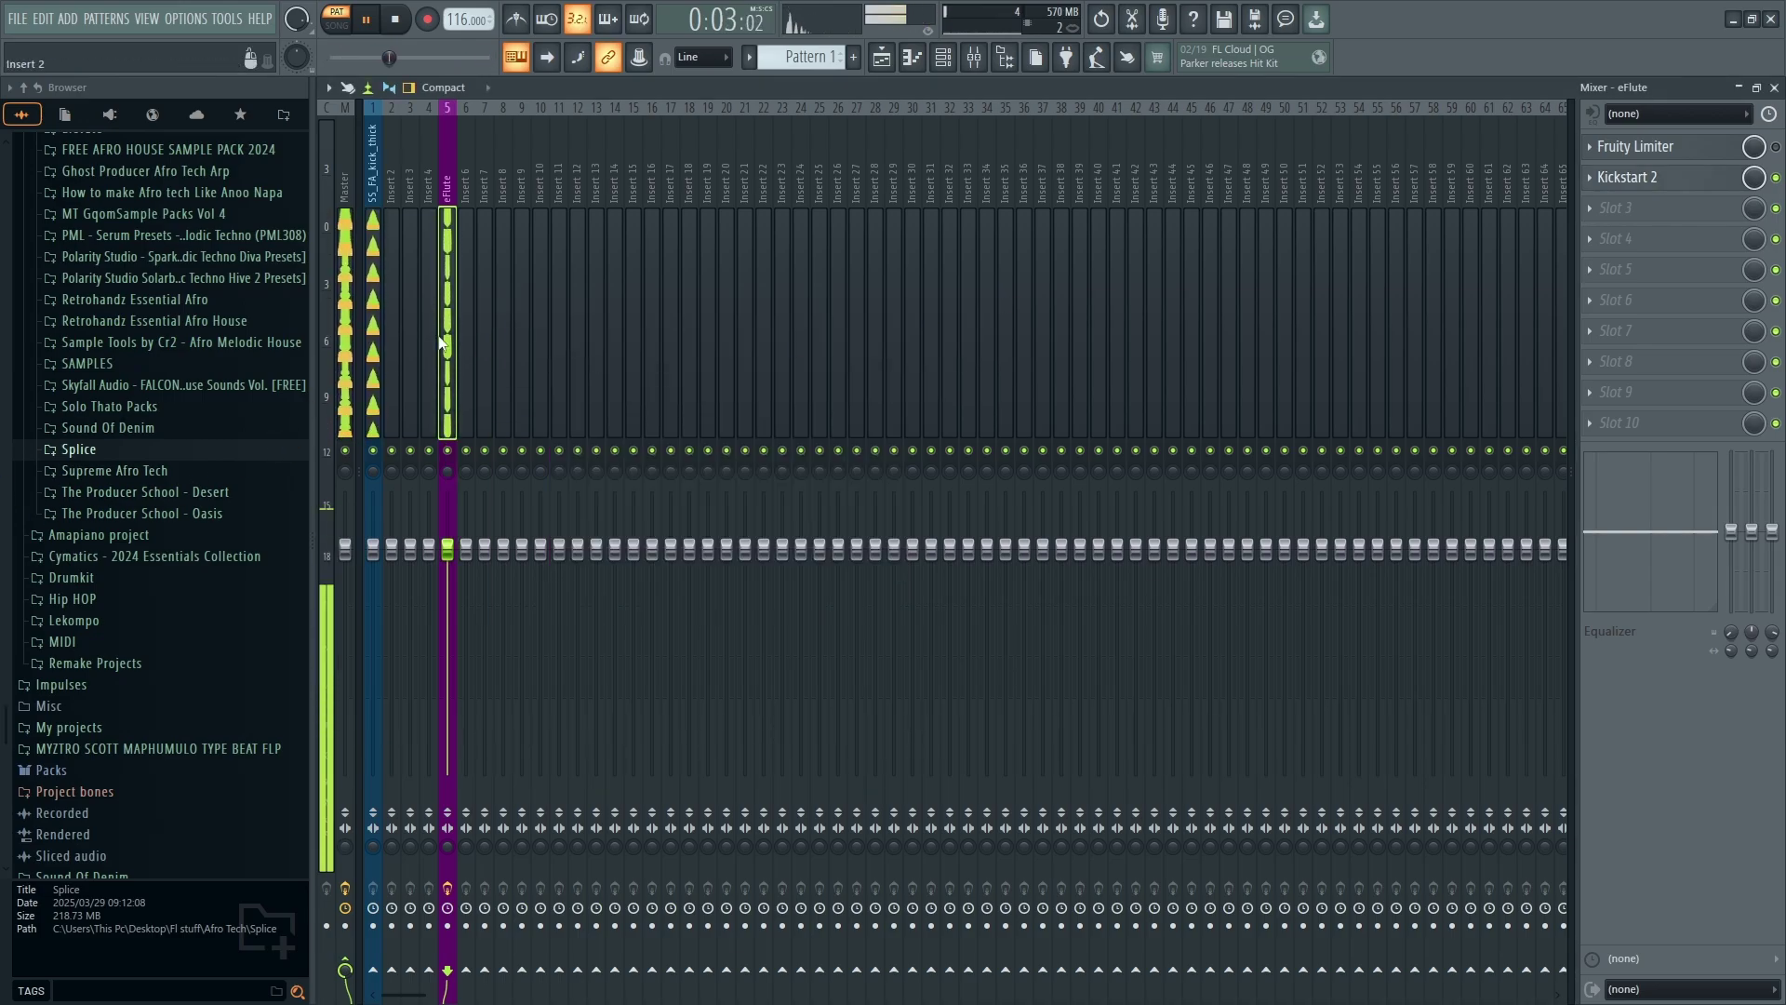
Try a quick fade-out of up to 43% on the SS_FA_kick_thick sample and return it to 0%
click(942, 57)
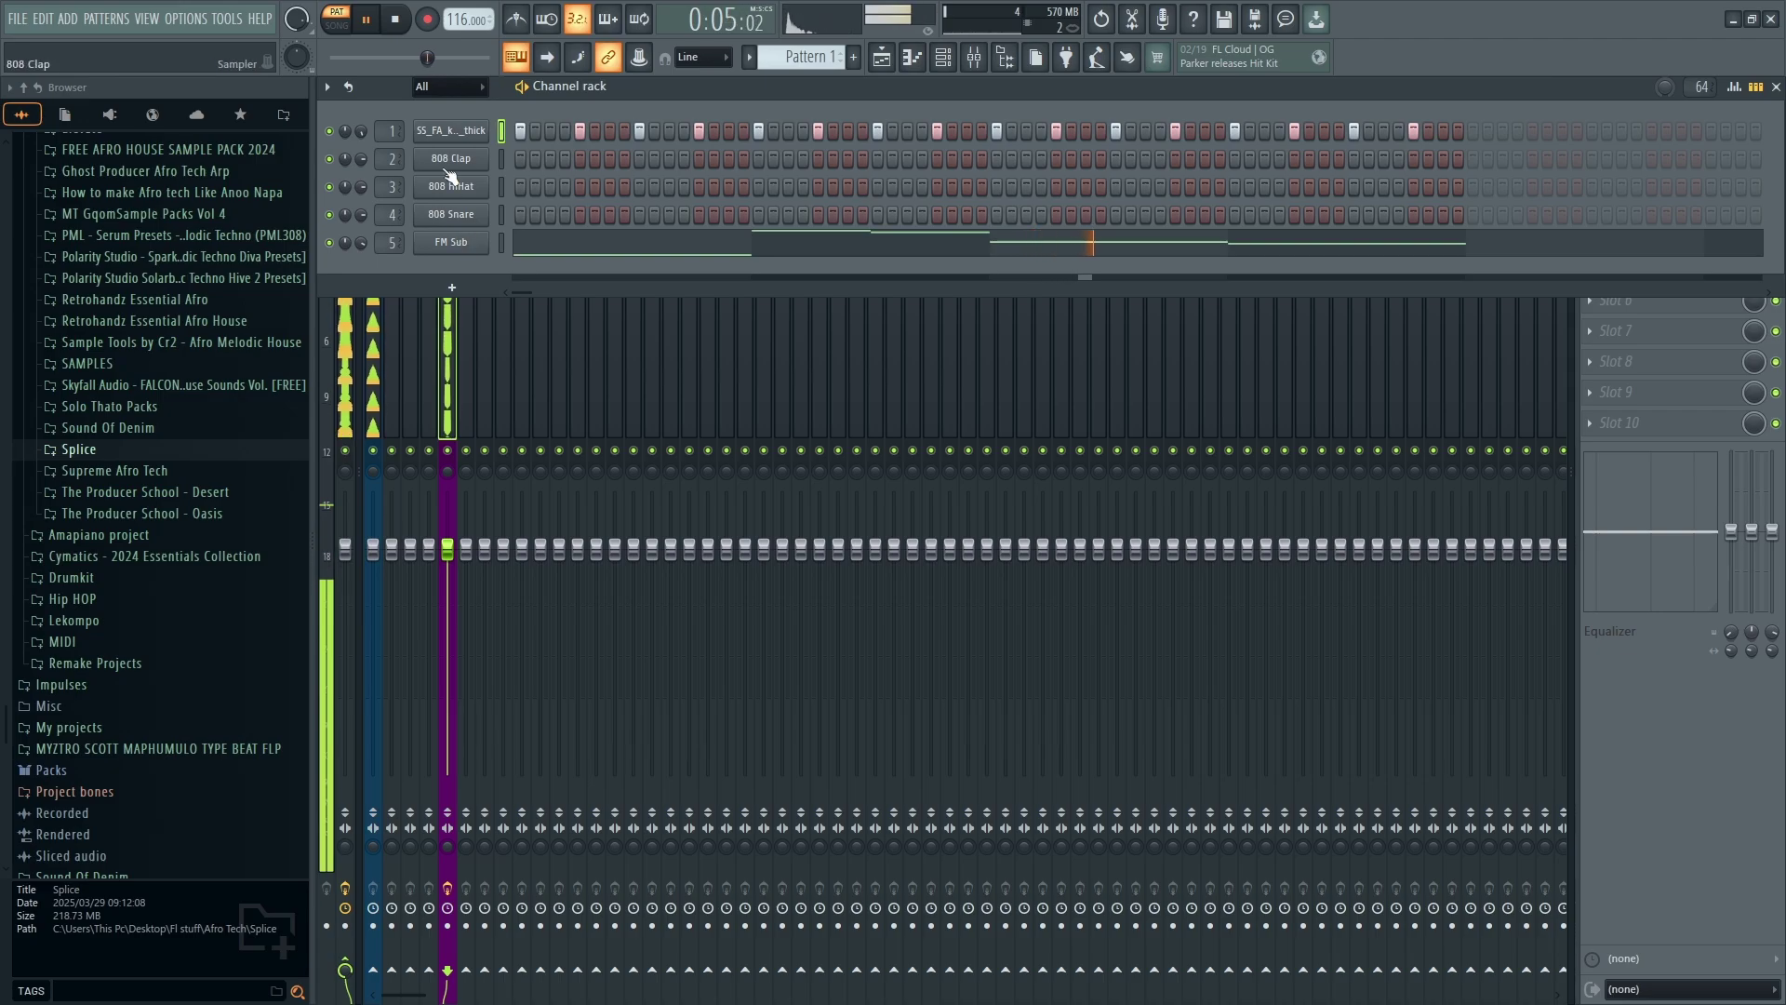
click(450, 130)
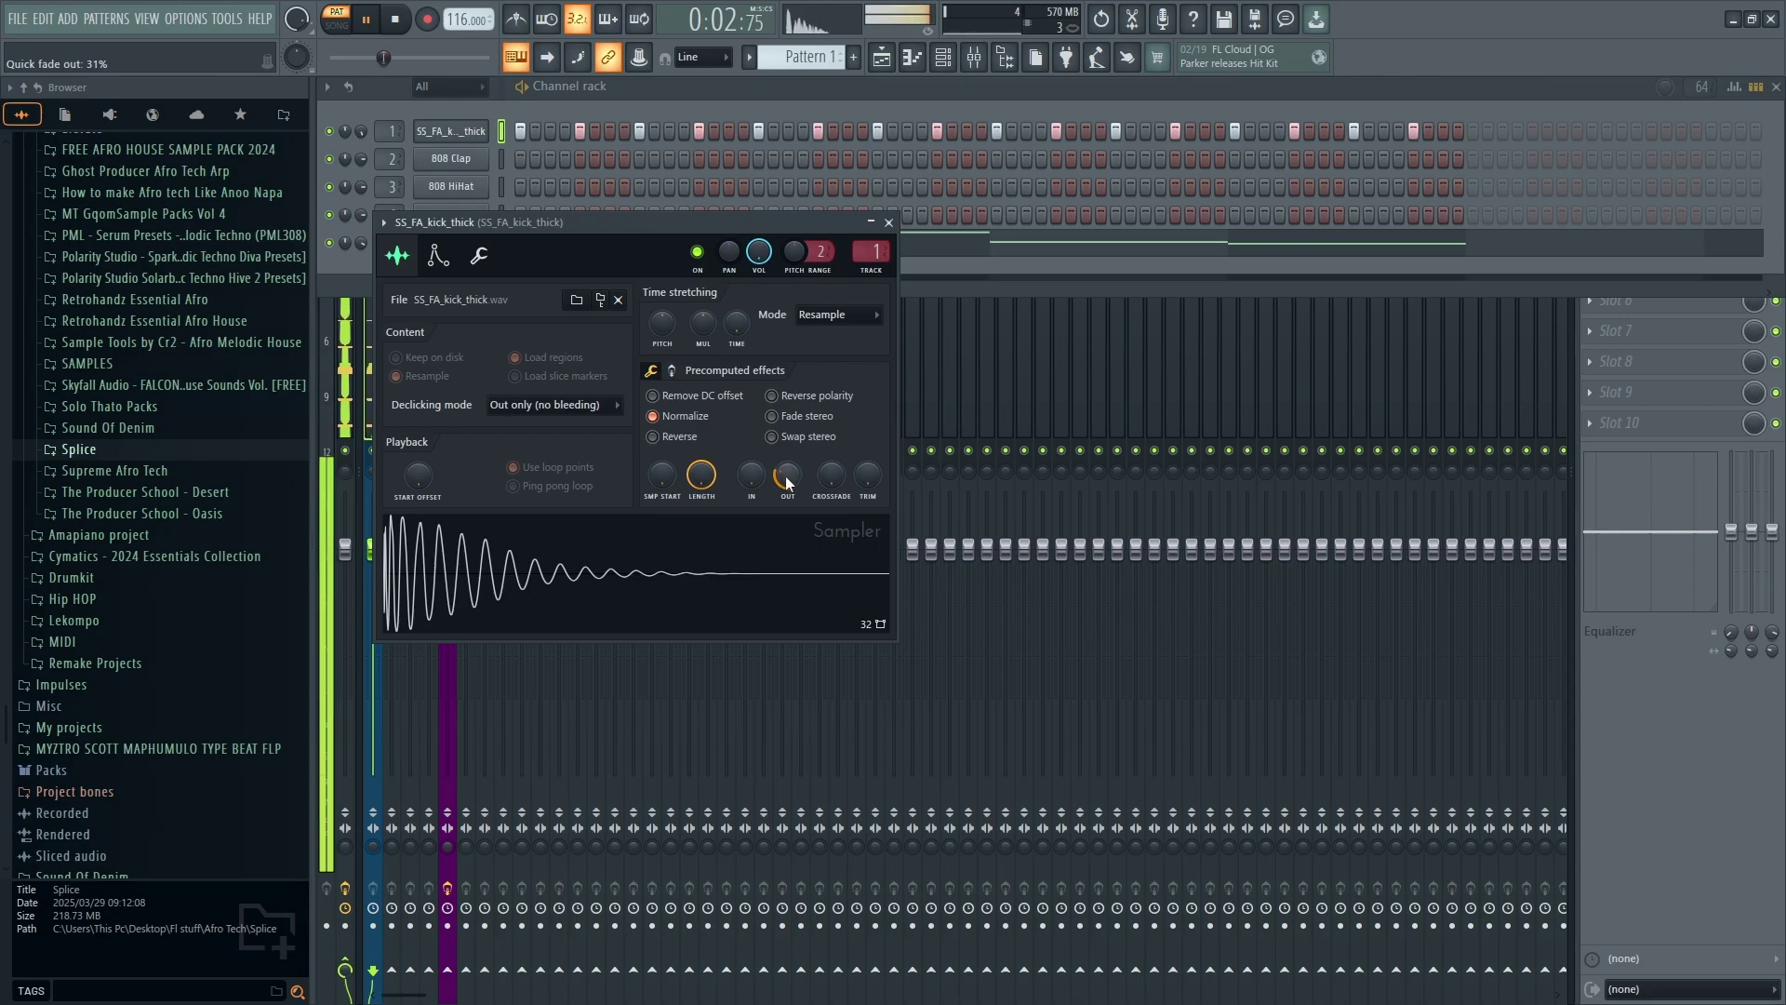
drag(785, 476, 787, 481)
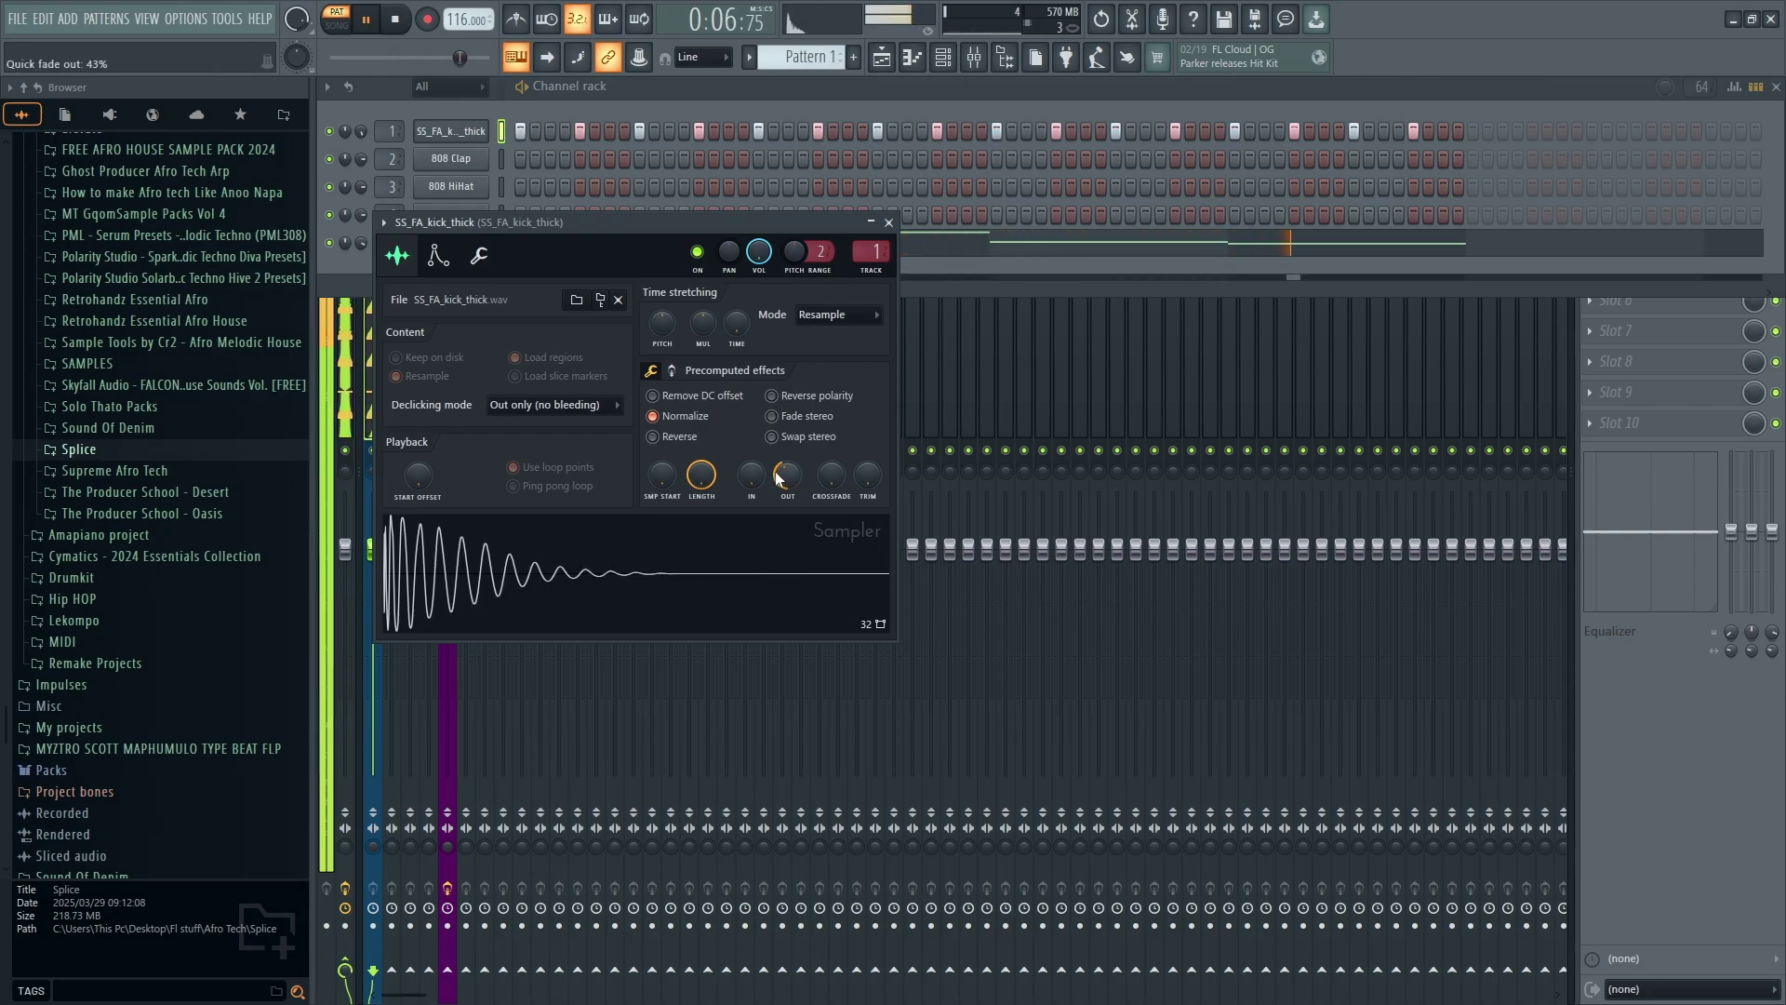
drag(779, 476, 795, 472)
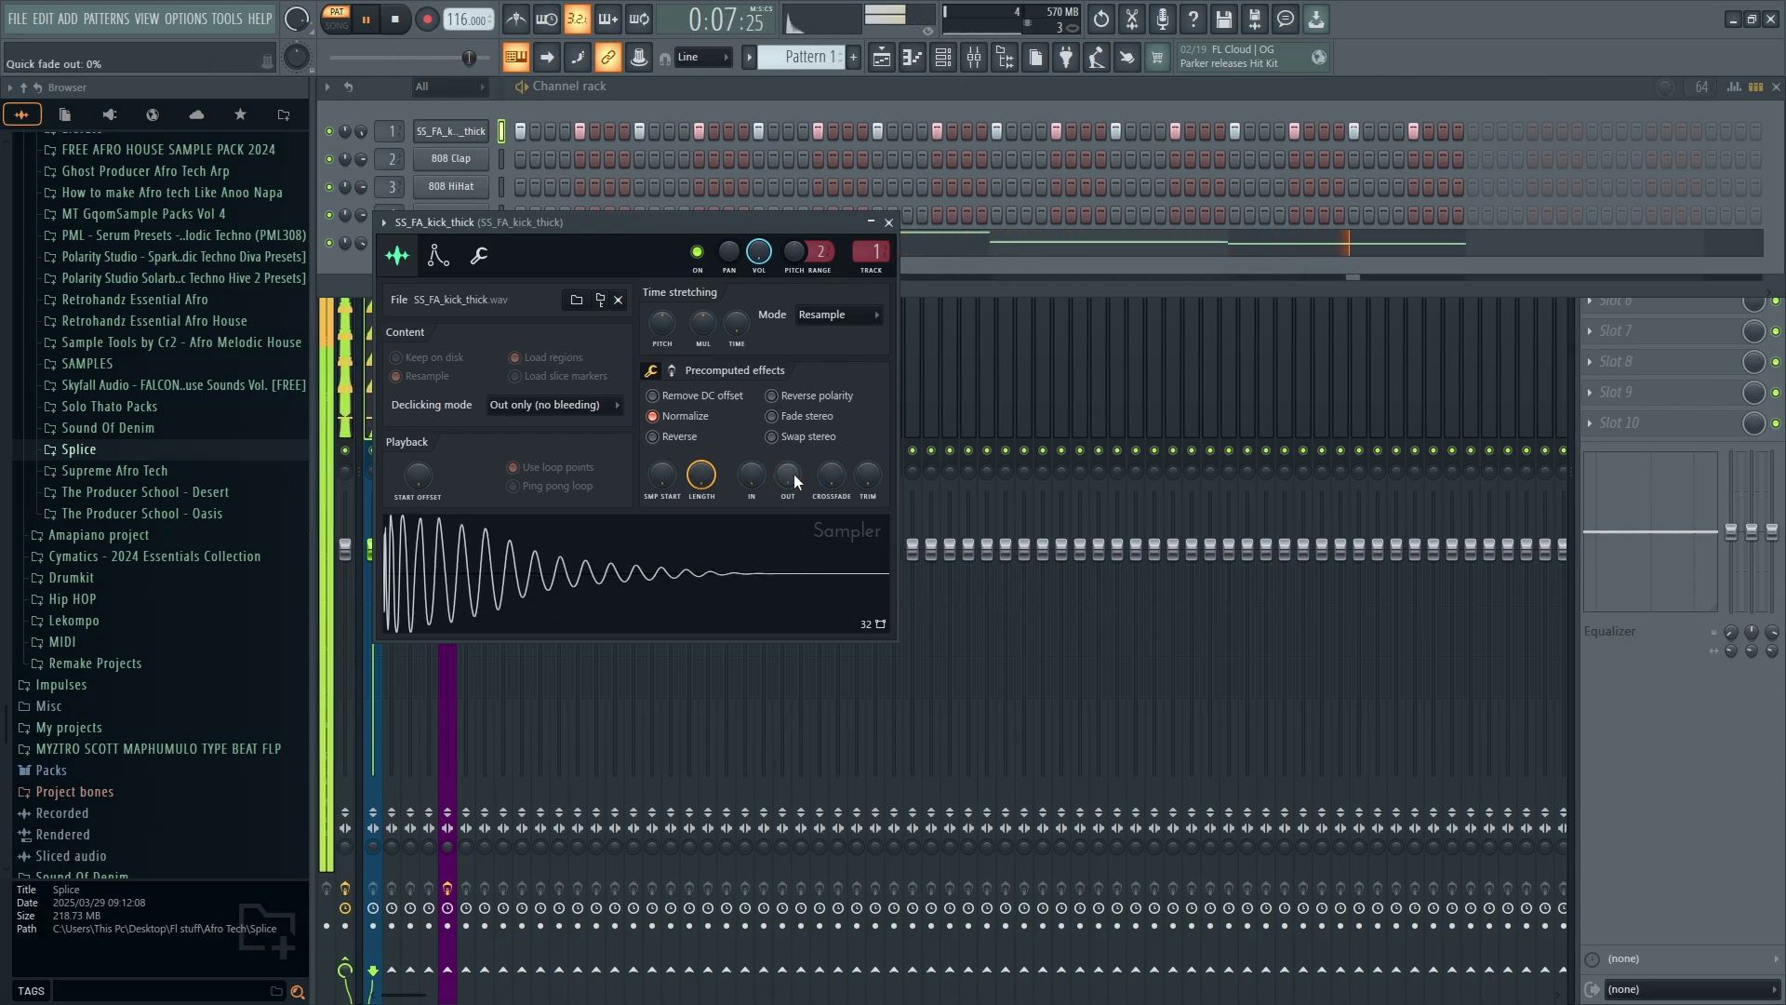
Load Transient Processor into effect slot 1 of the SS_FA_kick_thick mixer track
click(974, 57)
click(1708, 149)
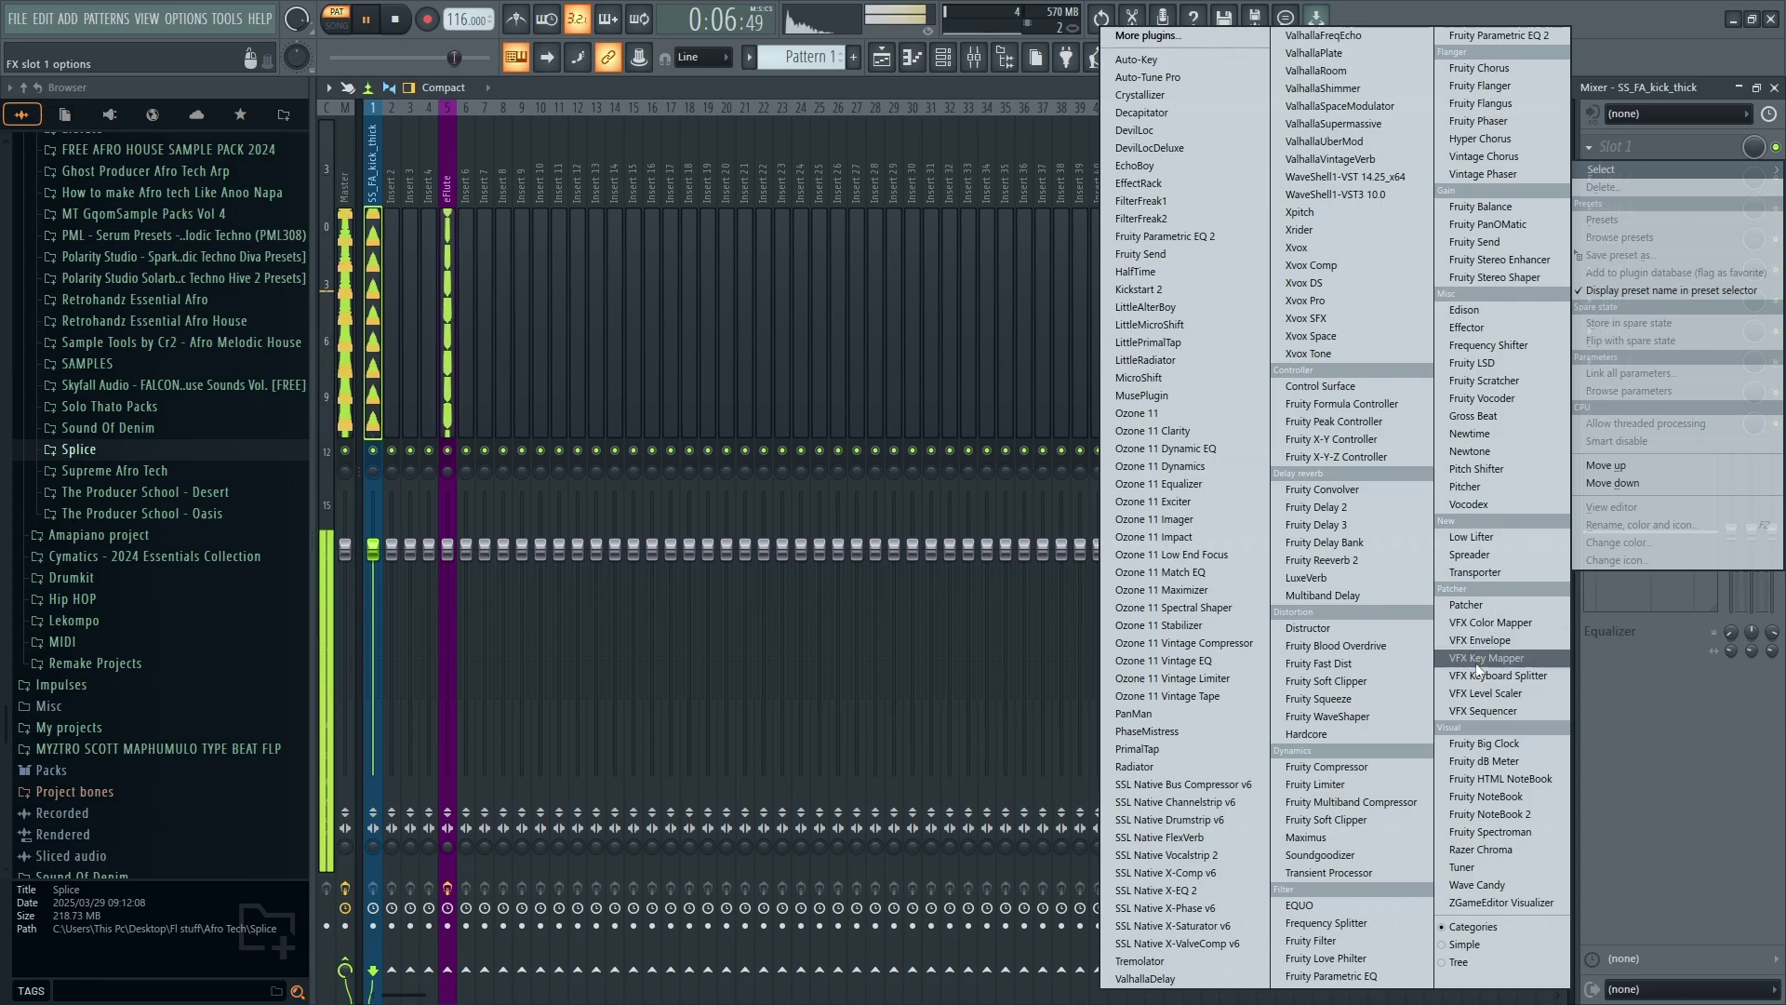
click(1319, 874)
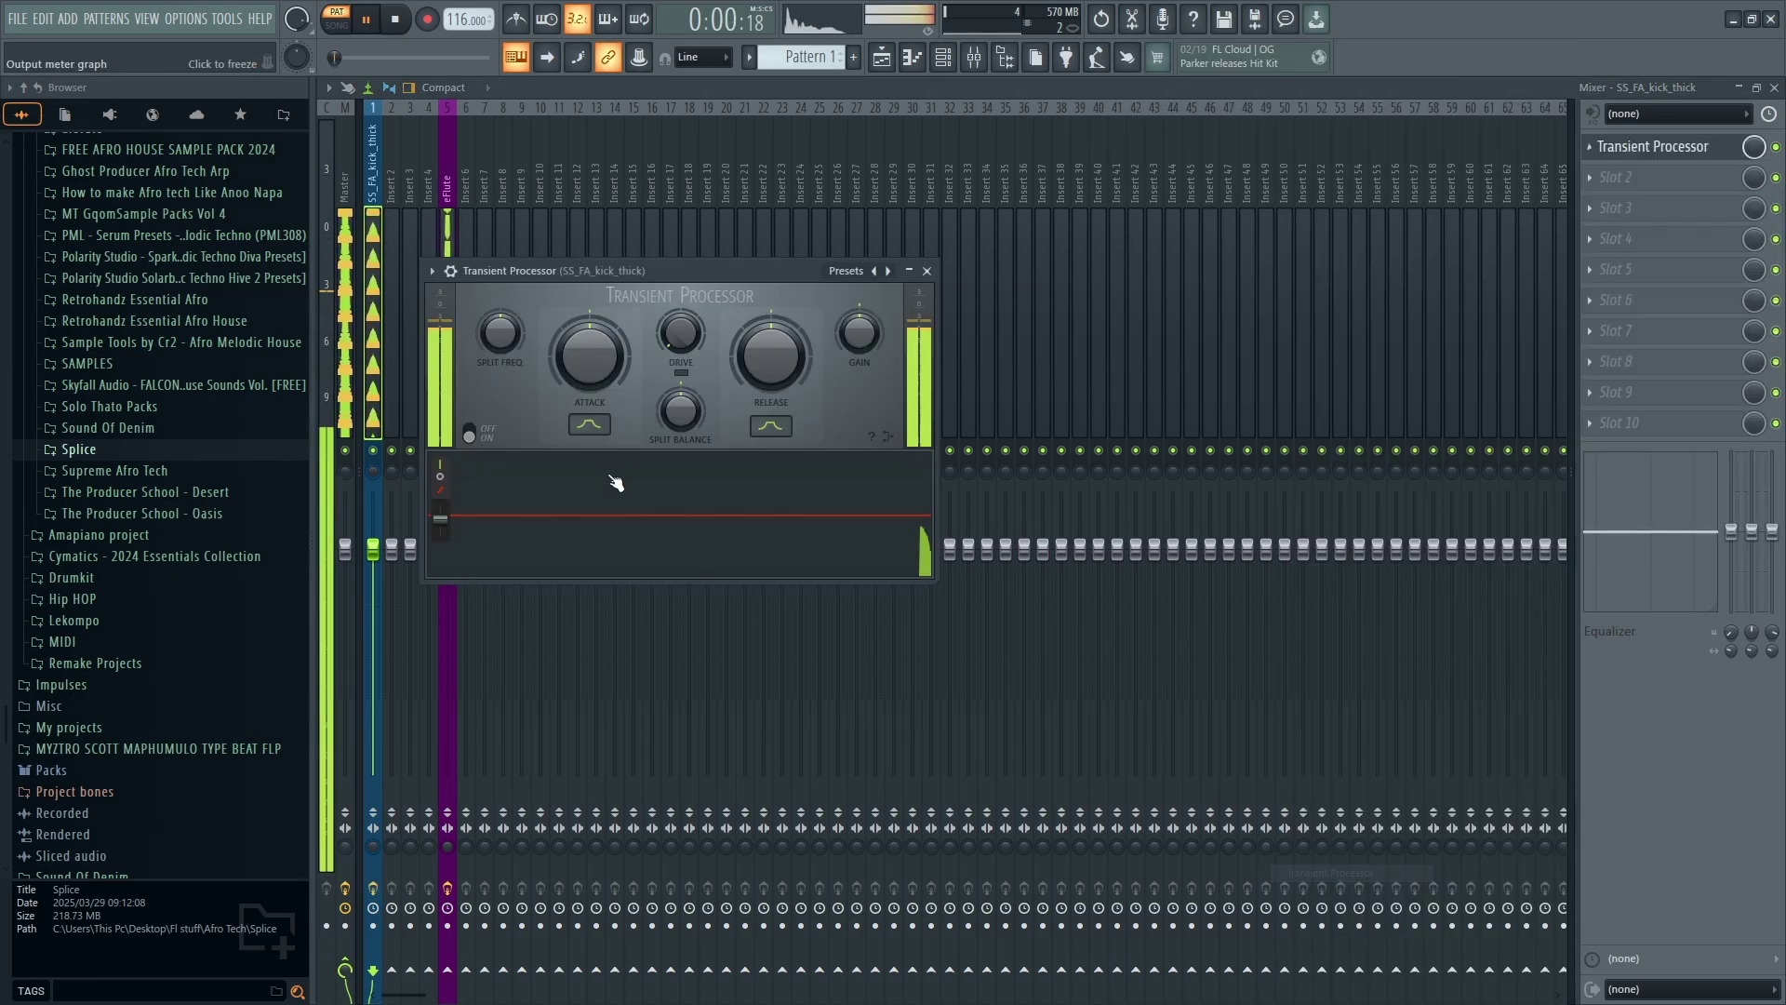
Lower Transient Processor's release and try its attack at 100% and -100% before returning the attack to 0%
drag(772, 352, 773, 437)
drag(772, 352, 772, 373)
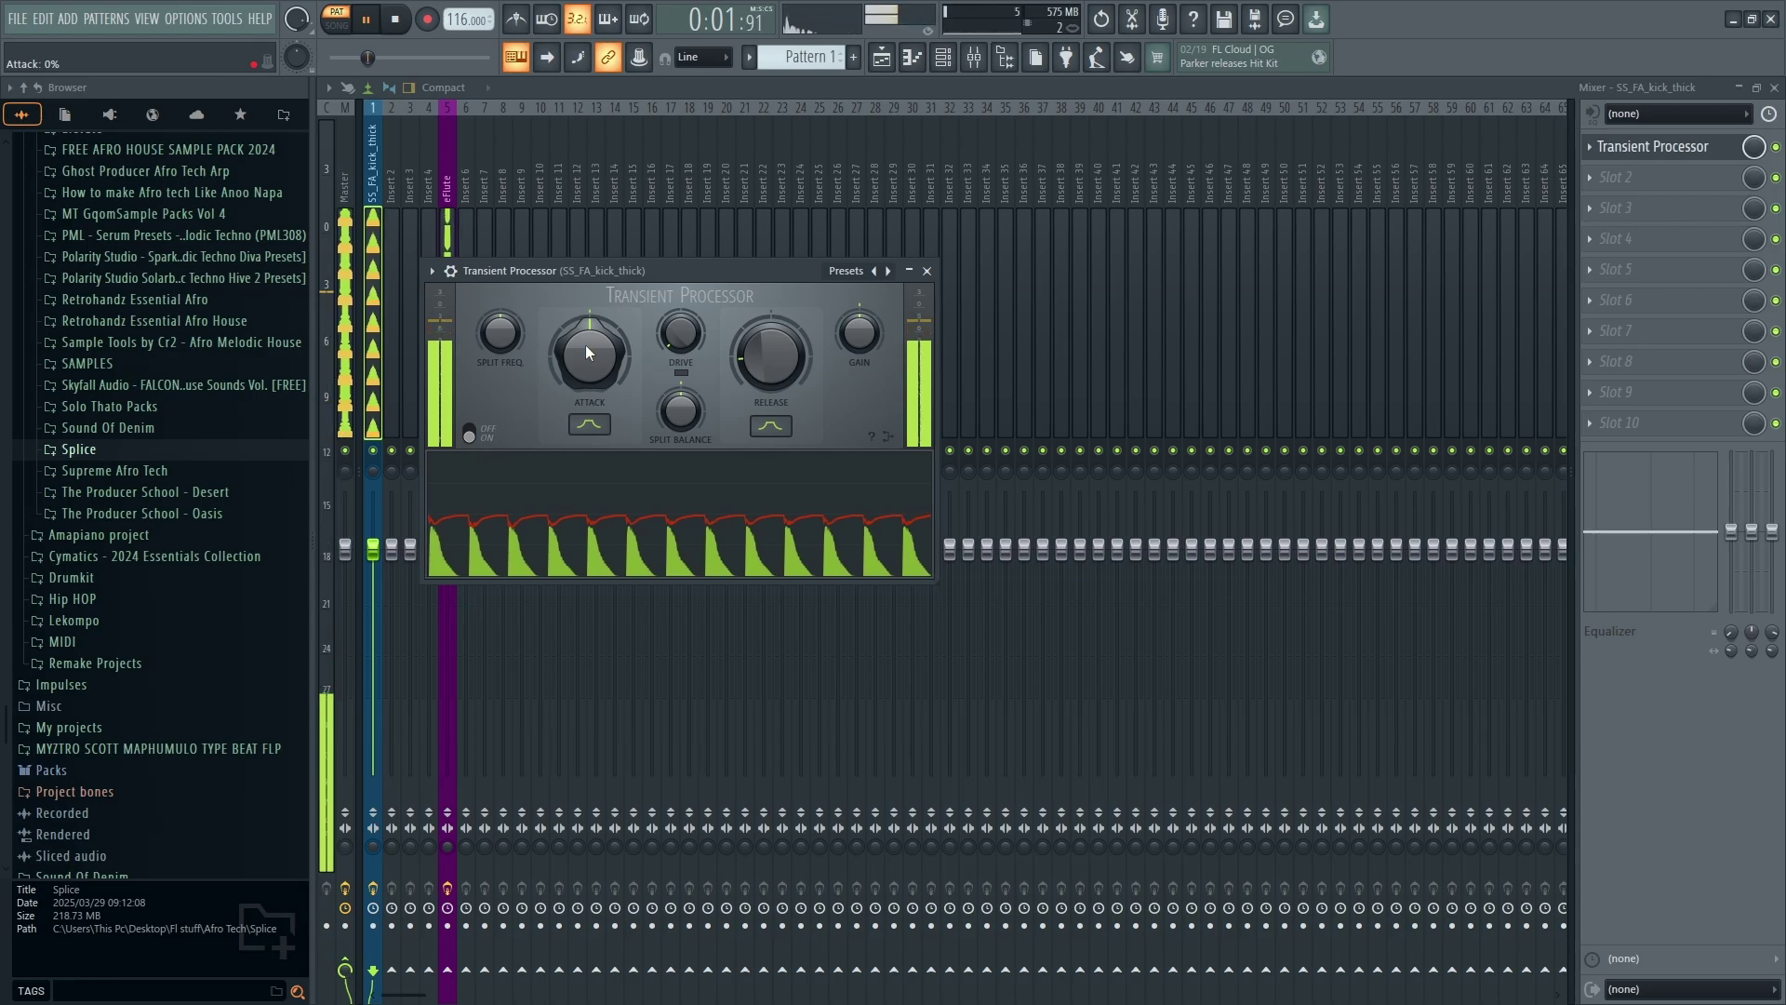
scroll(586, 352, up, 10)
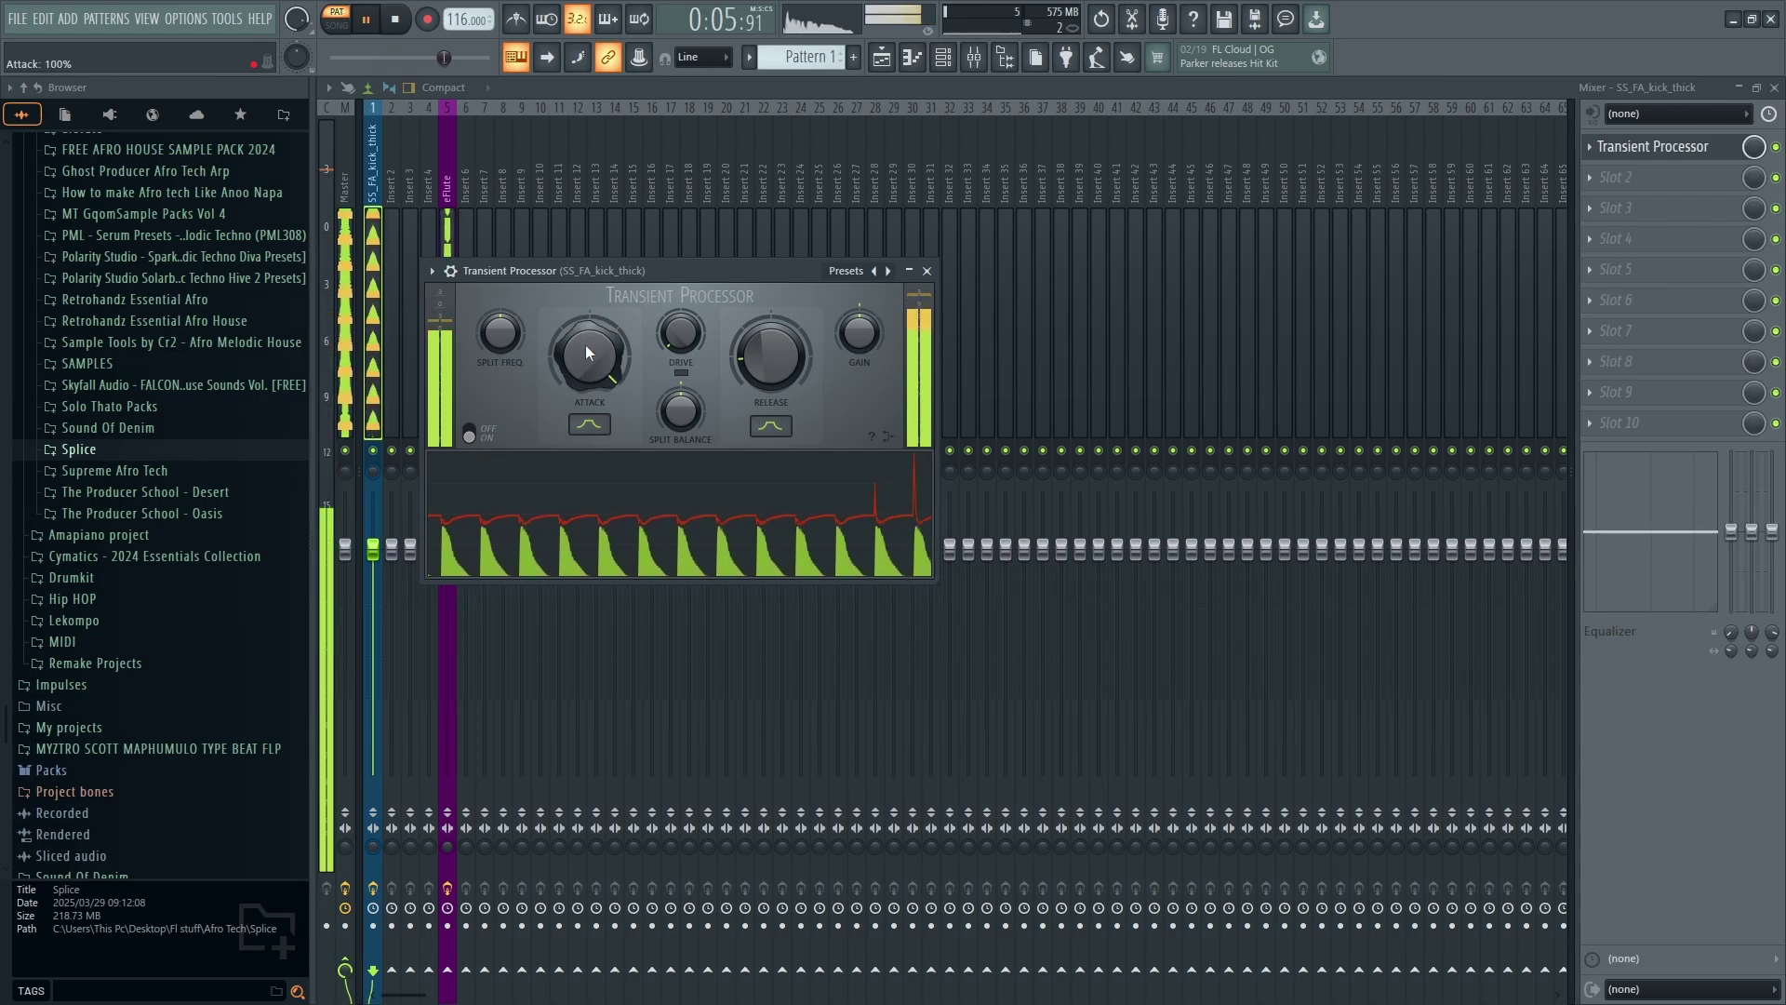
drag(586, 352, 586, 502)
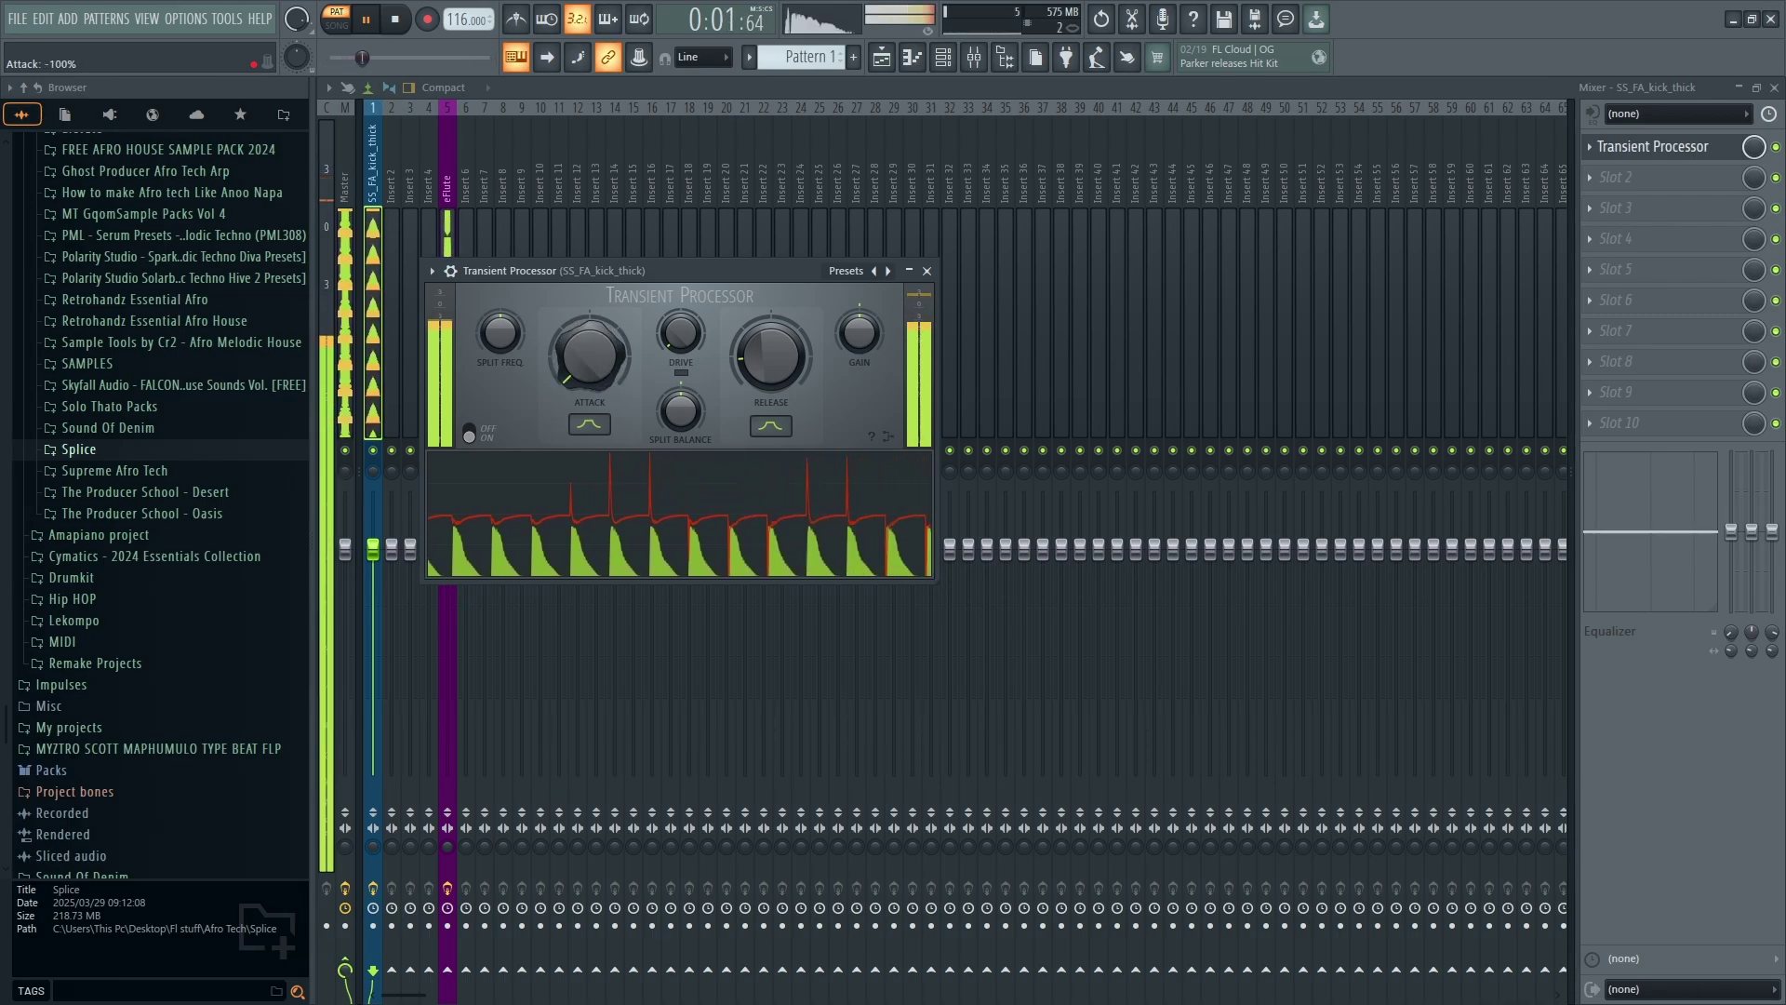
drag(586, 502, 586, 427)
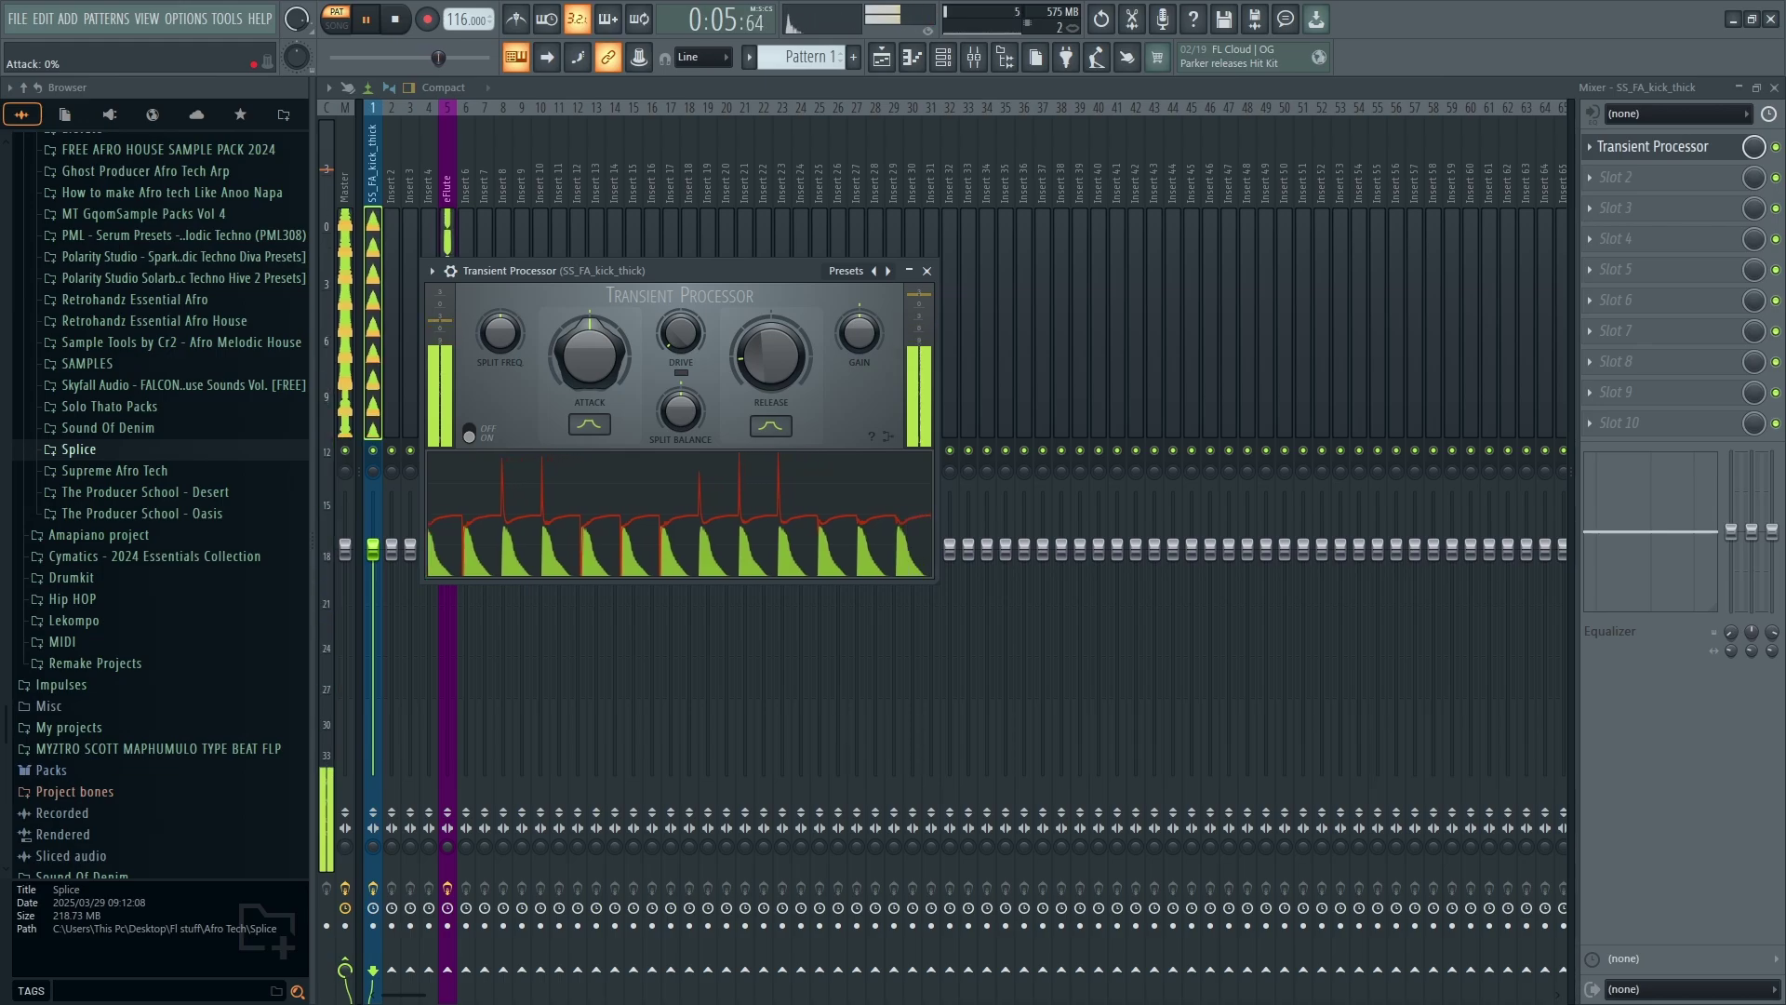
Apply the Soft attack preset in Transient Processor, set its attack to 0%, and close the plugin
click(910, 272)
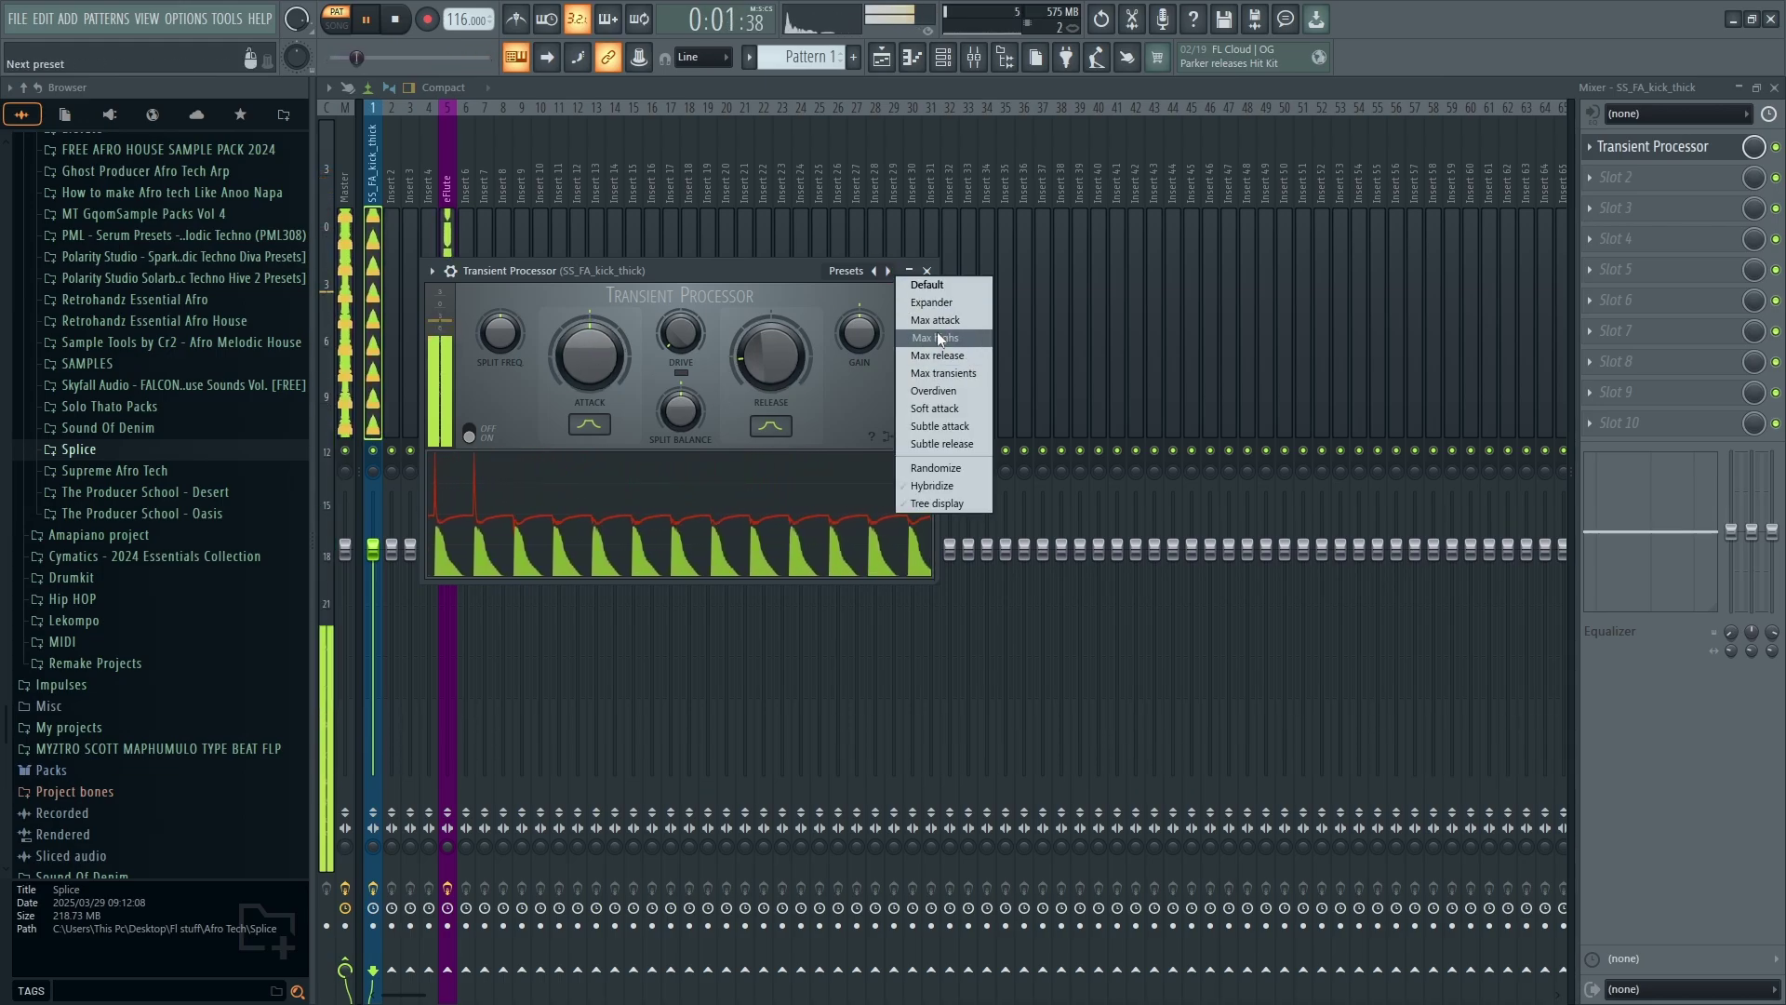
click(939, 407)
drag(589, 353, 589, 316)
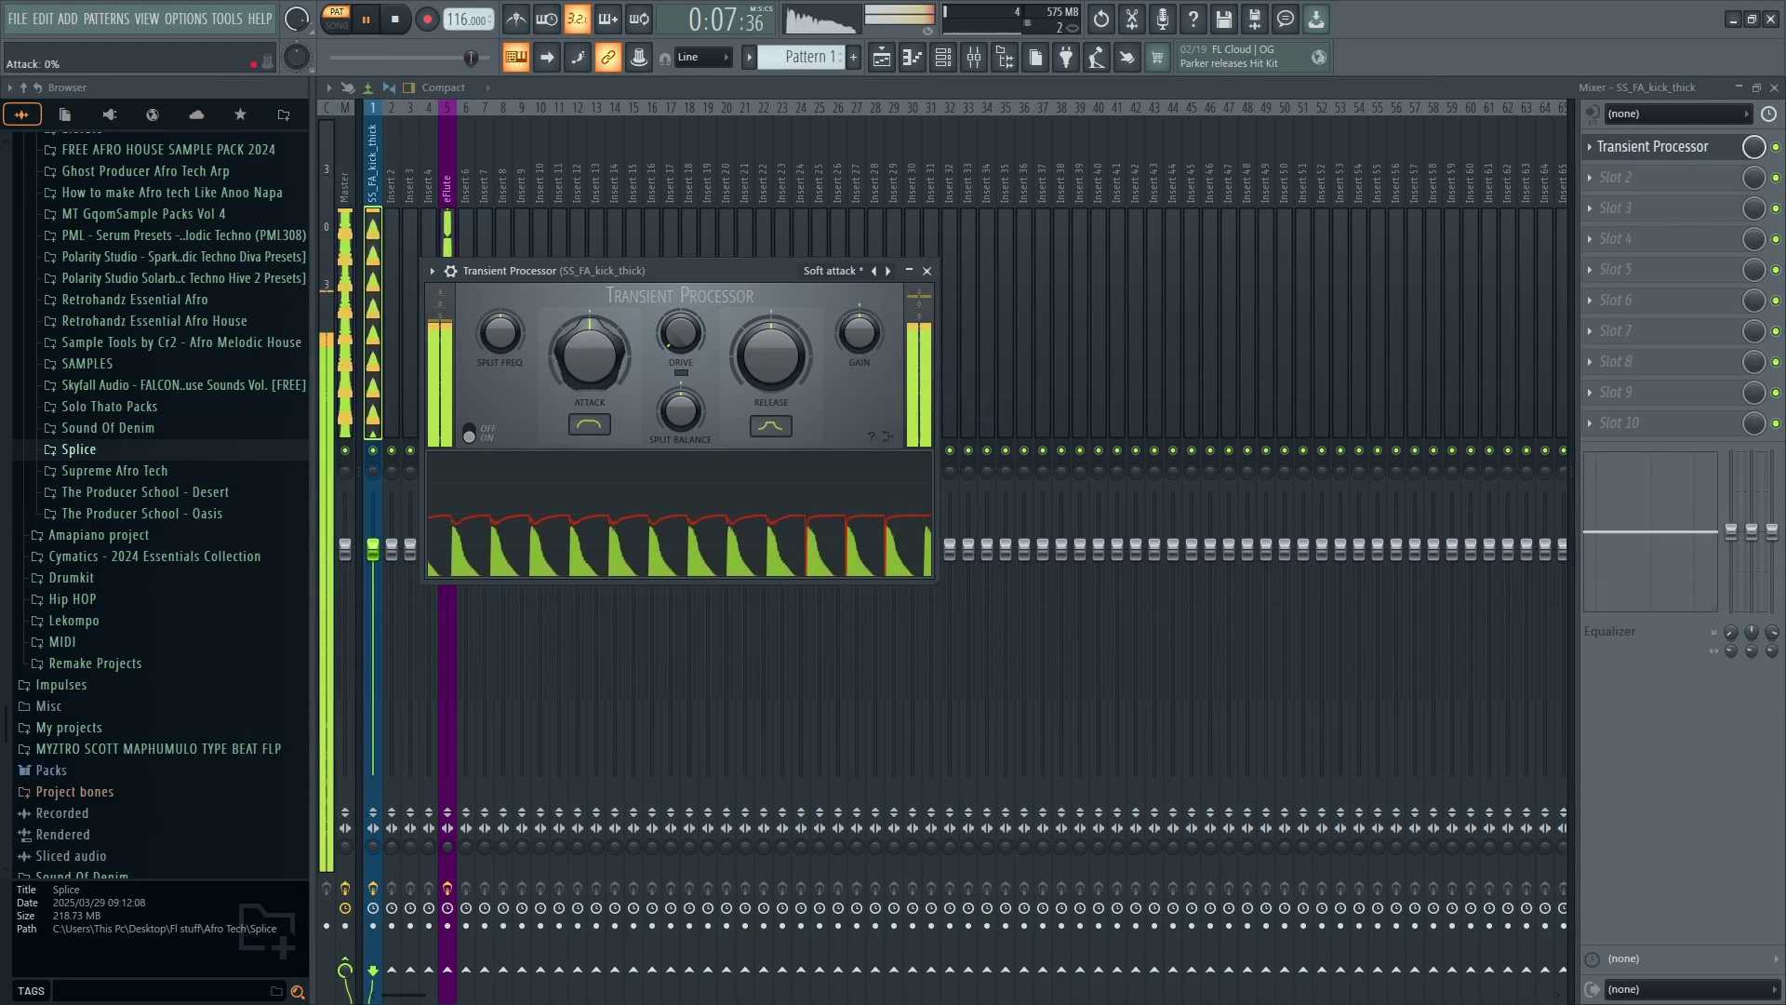
click(927, 271)
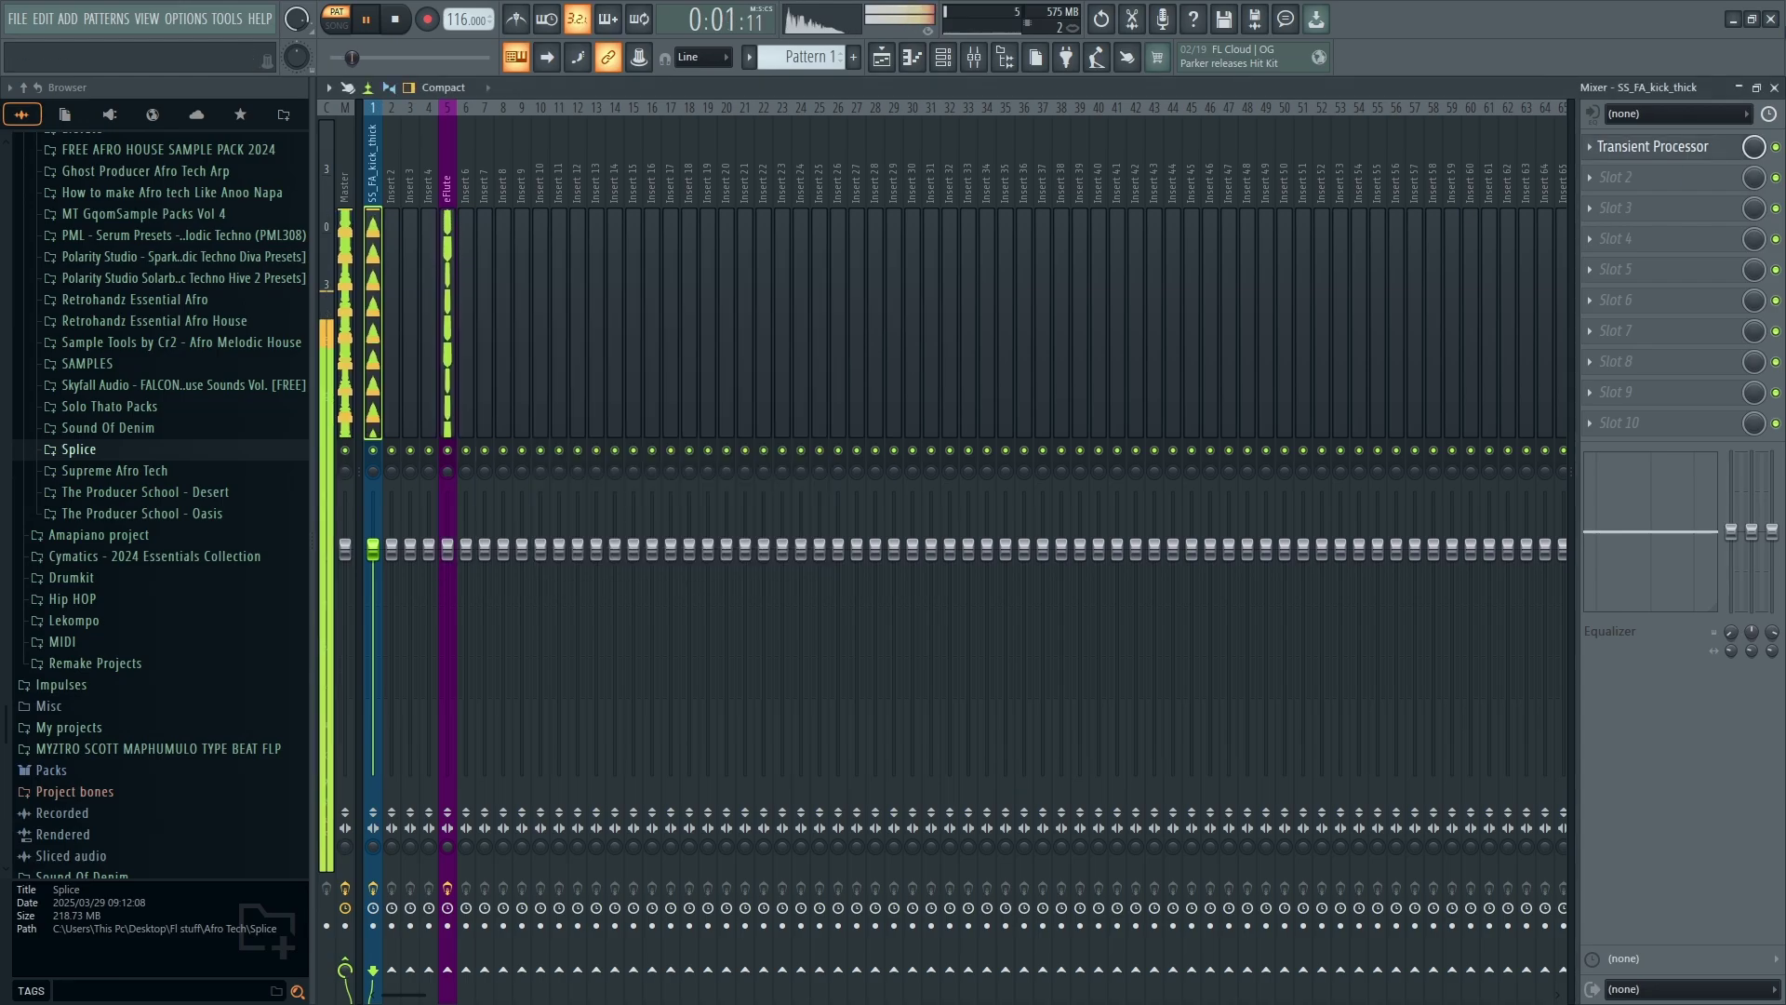
Close the mixer and the kick's sampler window, and minimise FL Studio
click(1775, 87)
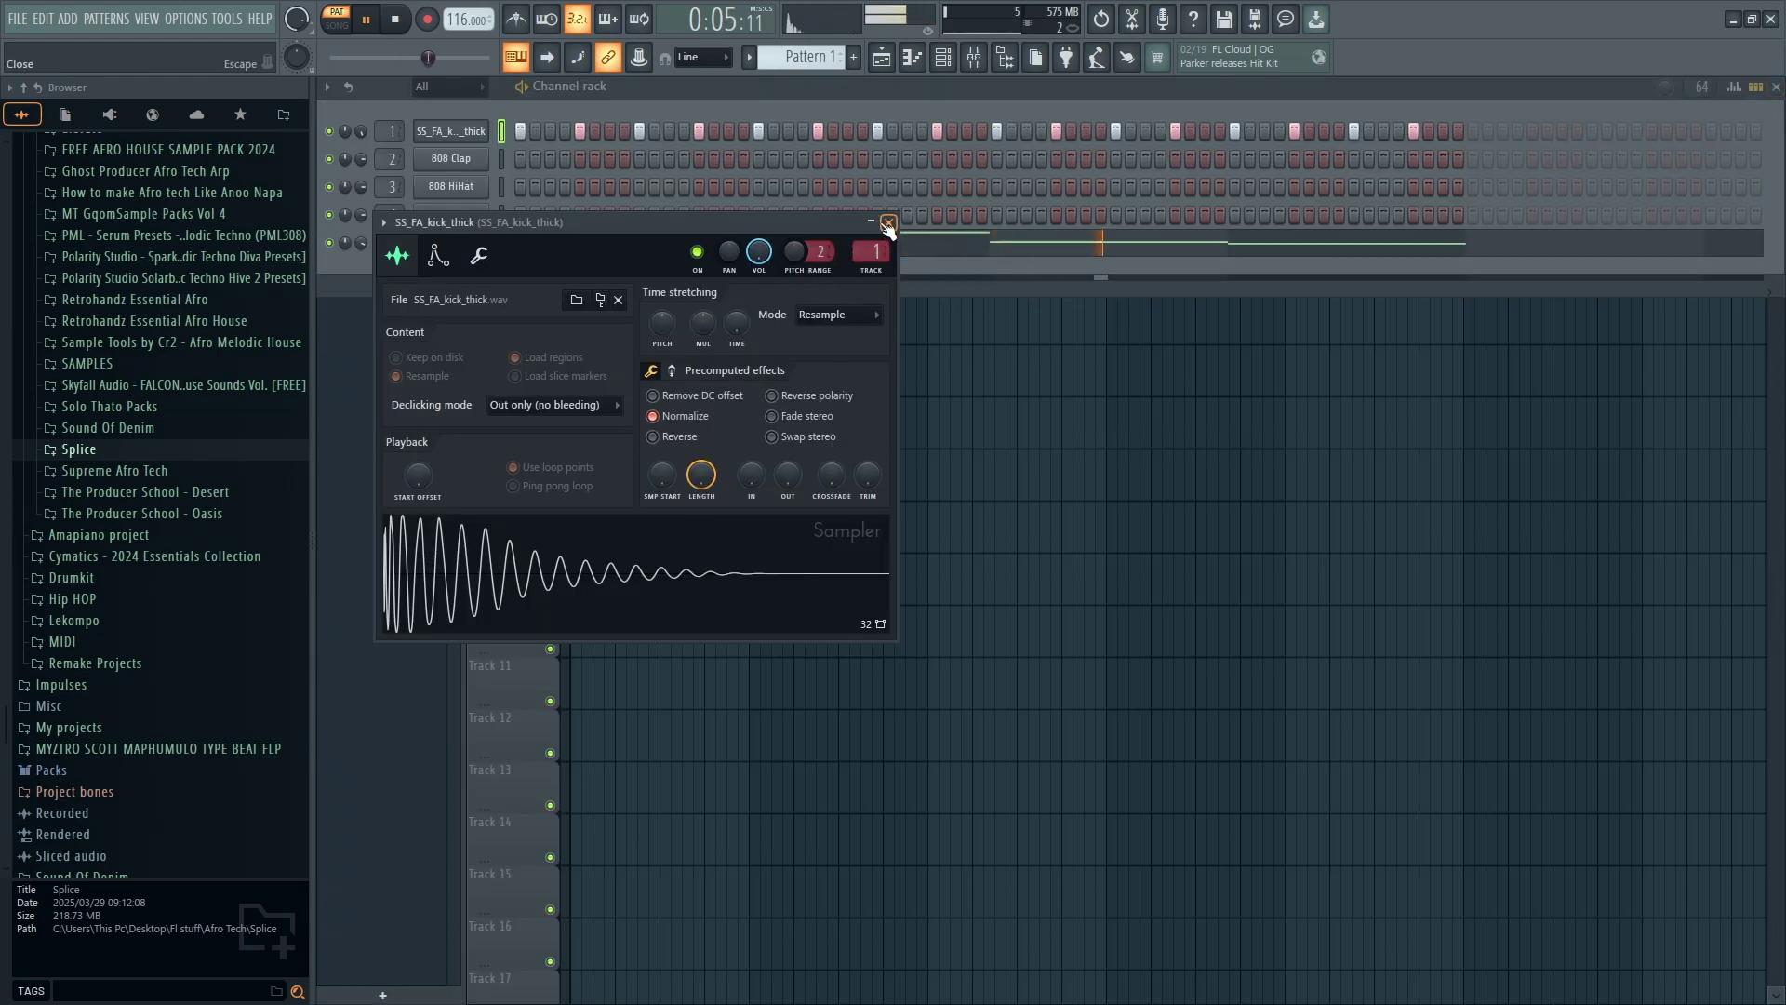
click(888, 223)
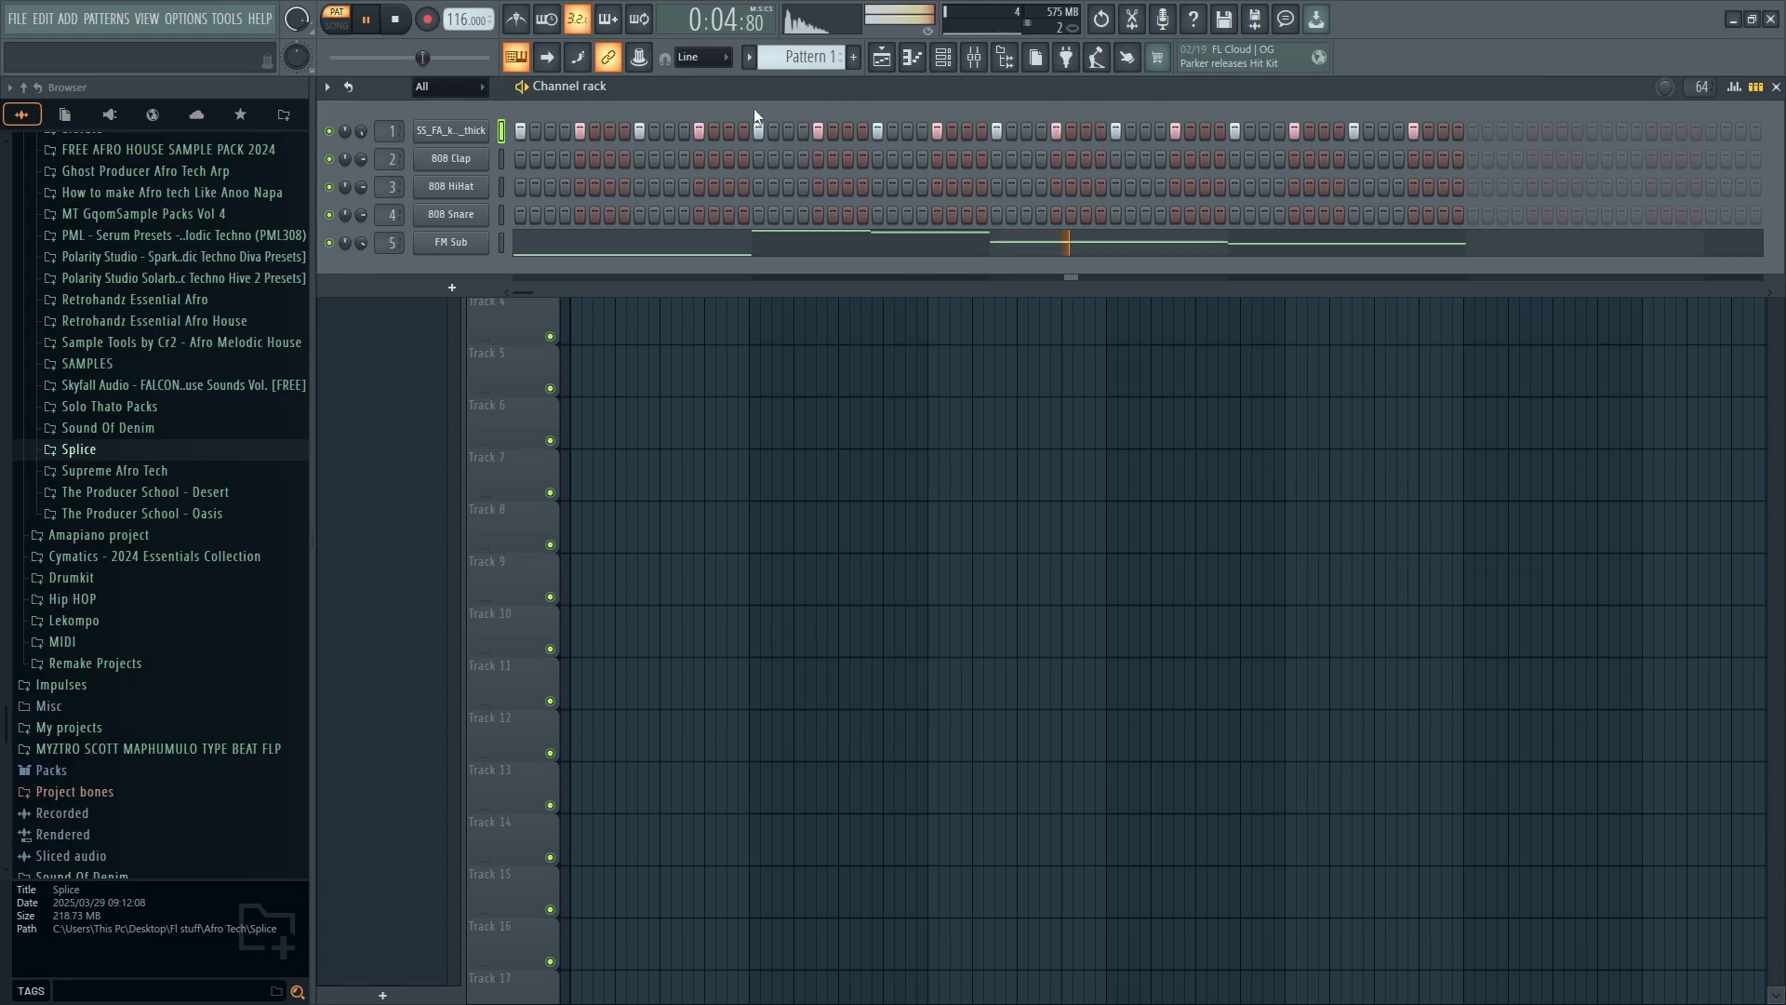
click(1736, 19)
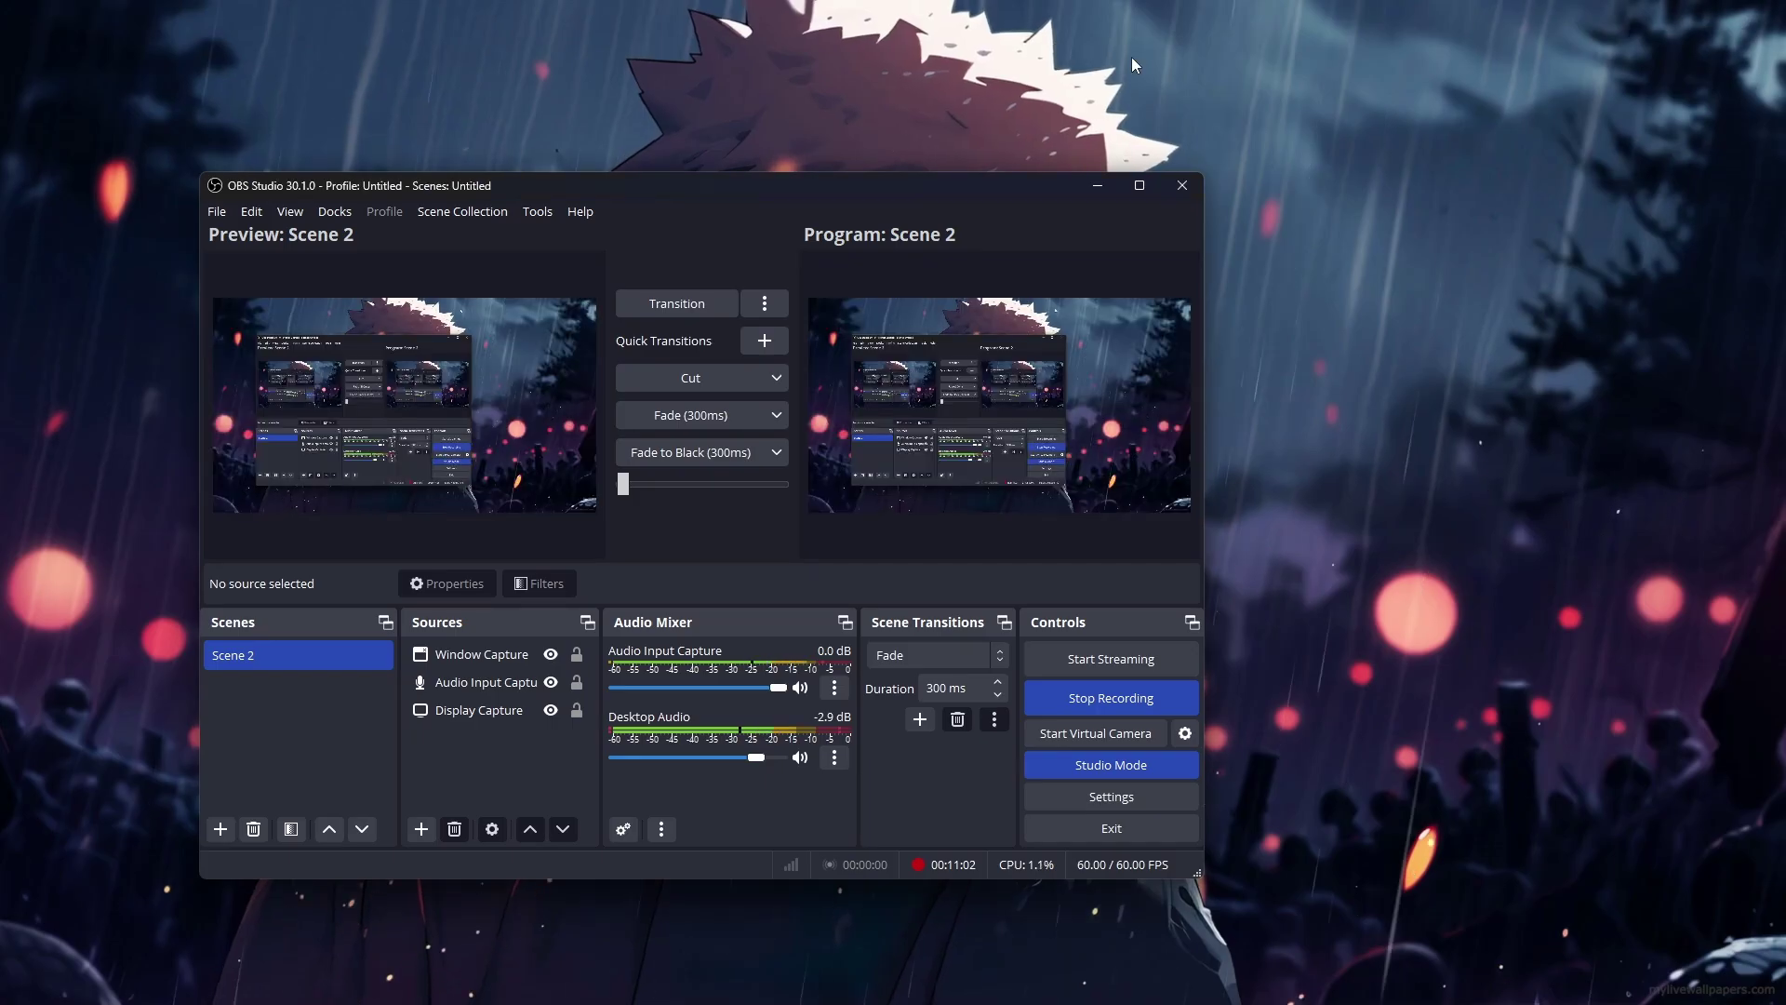
Switch to the Brave browser and open YouTube Music in a new tab
mouse_move(756, 986)
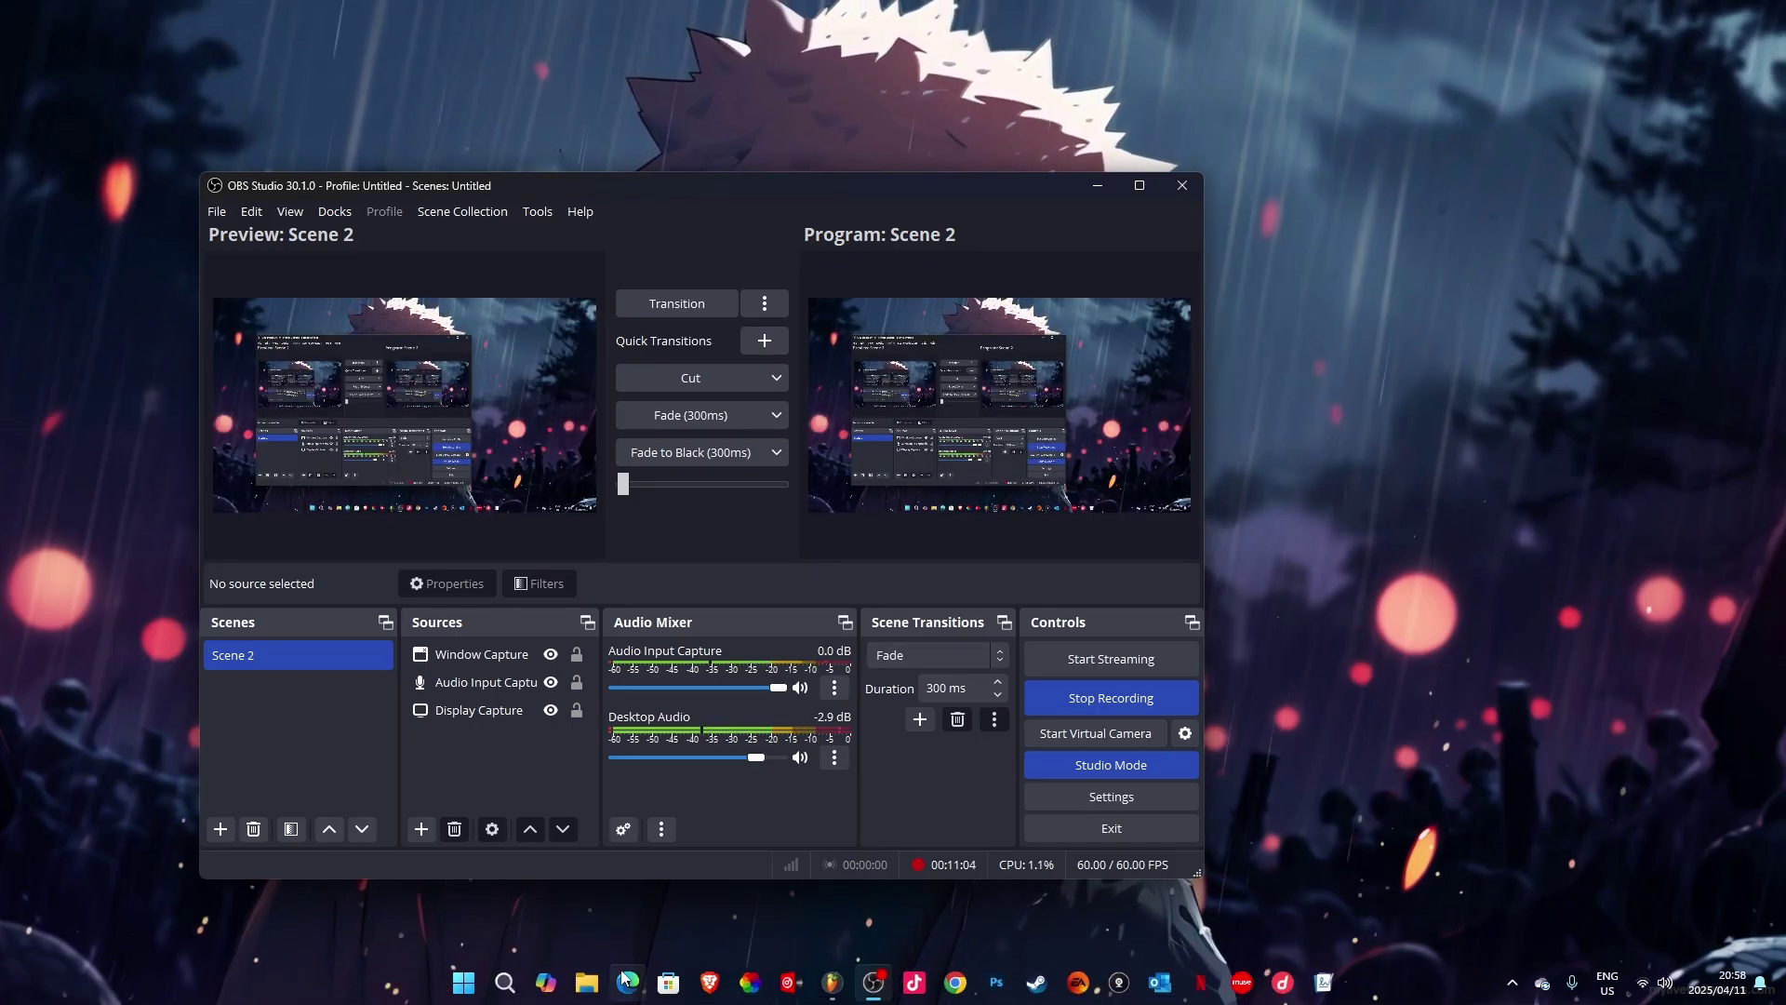
click(712, 983)
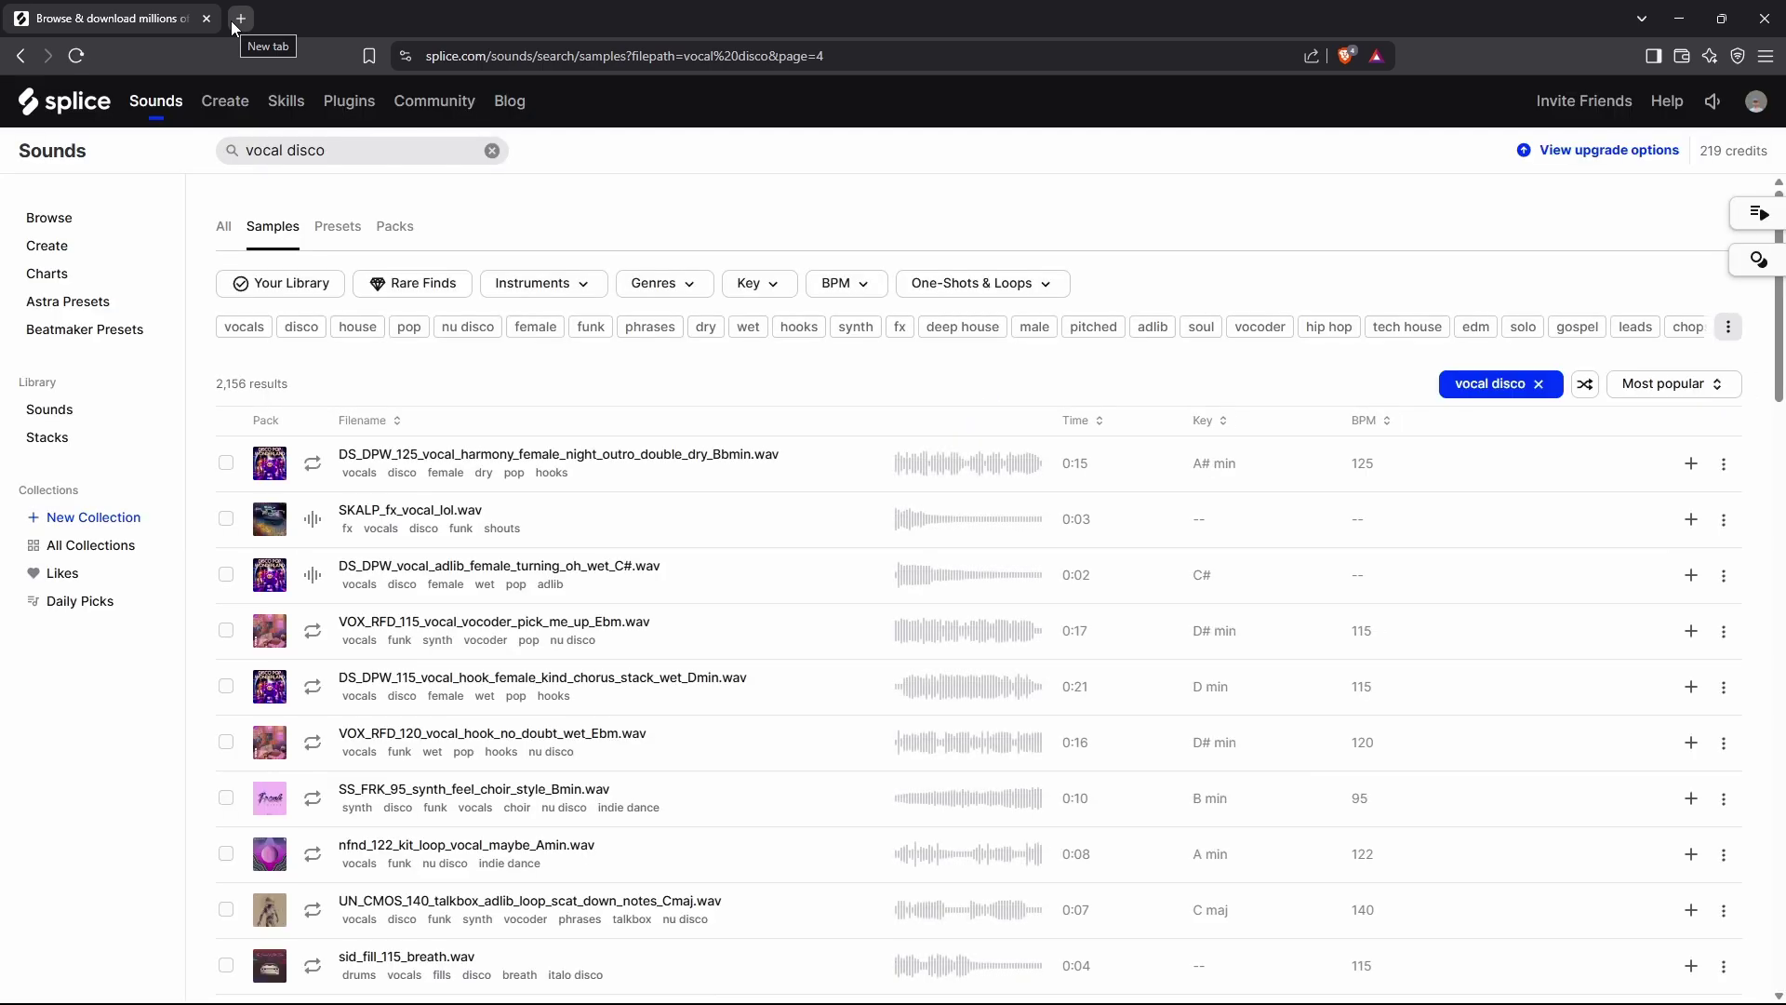
click(232, 21)
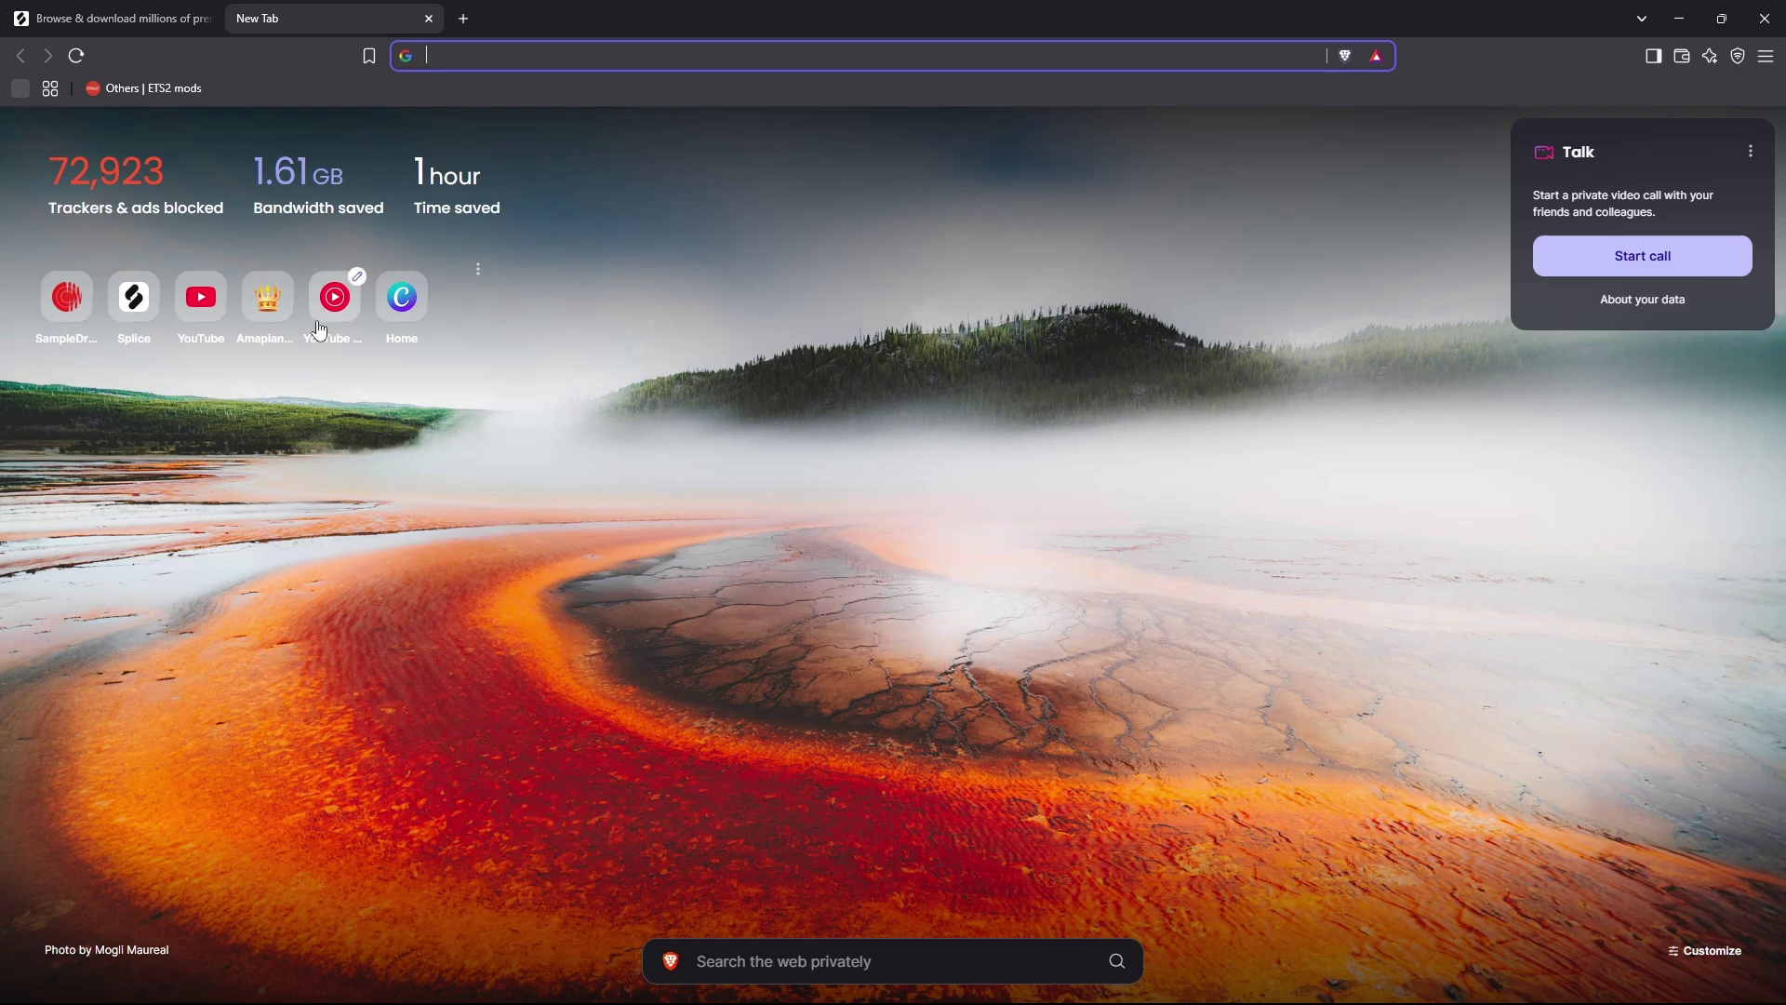
click(320, 331)
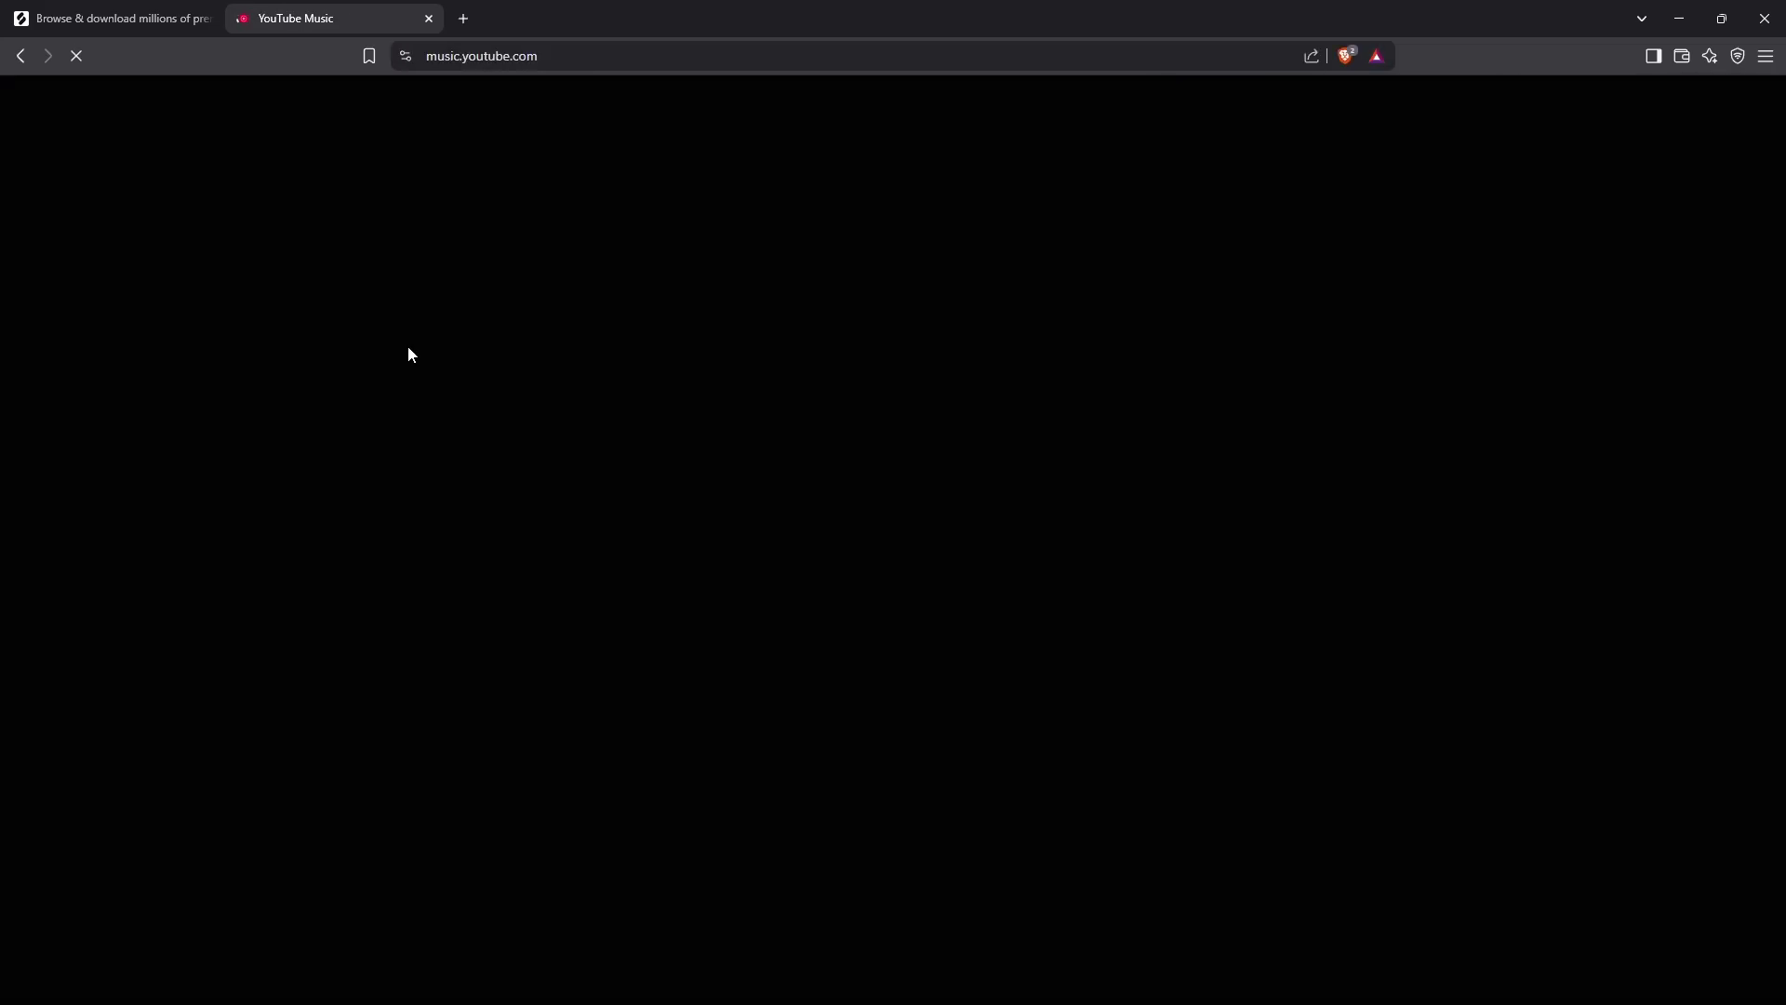
Browse the YouTube Music home page down to the new releases and open the album Back 2 Basics, Vol. 2
click(558, 105)
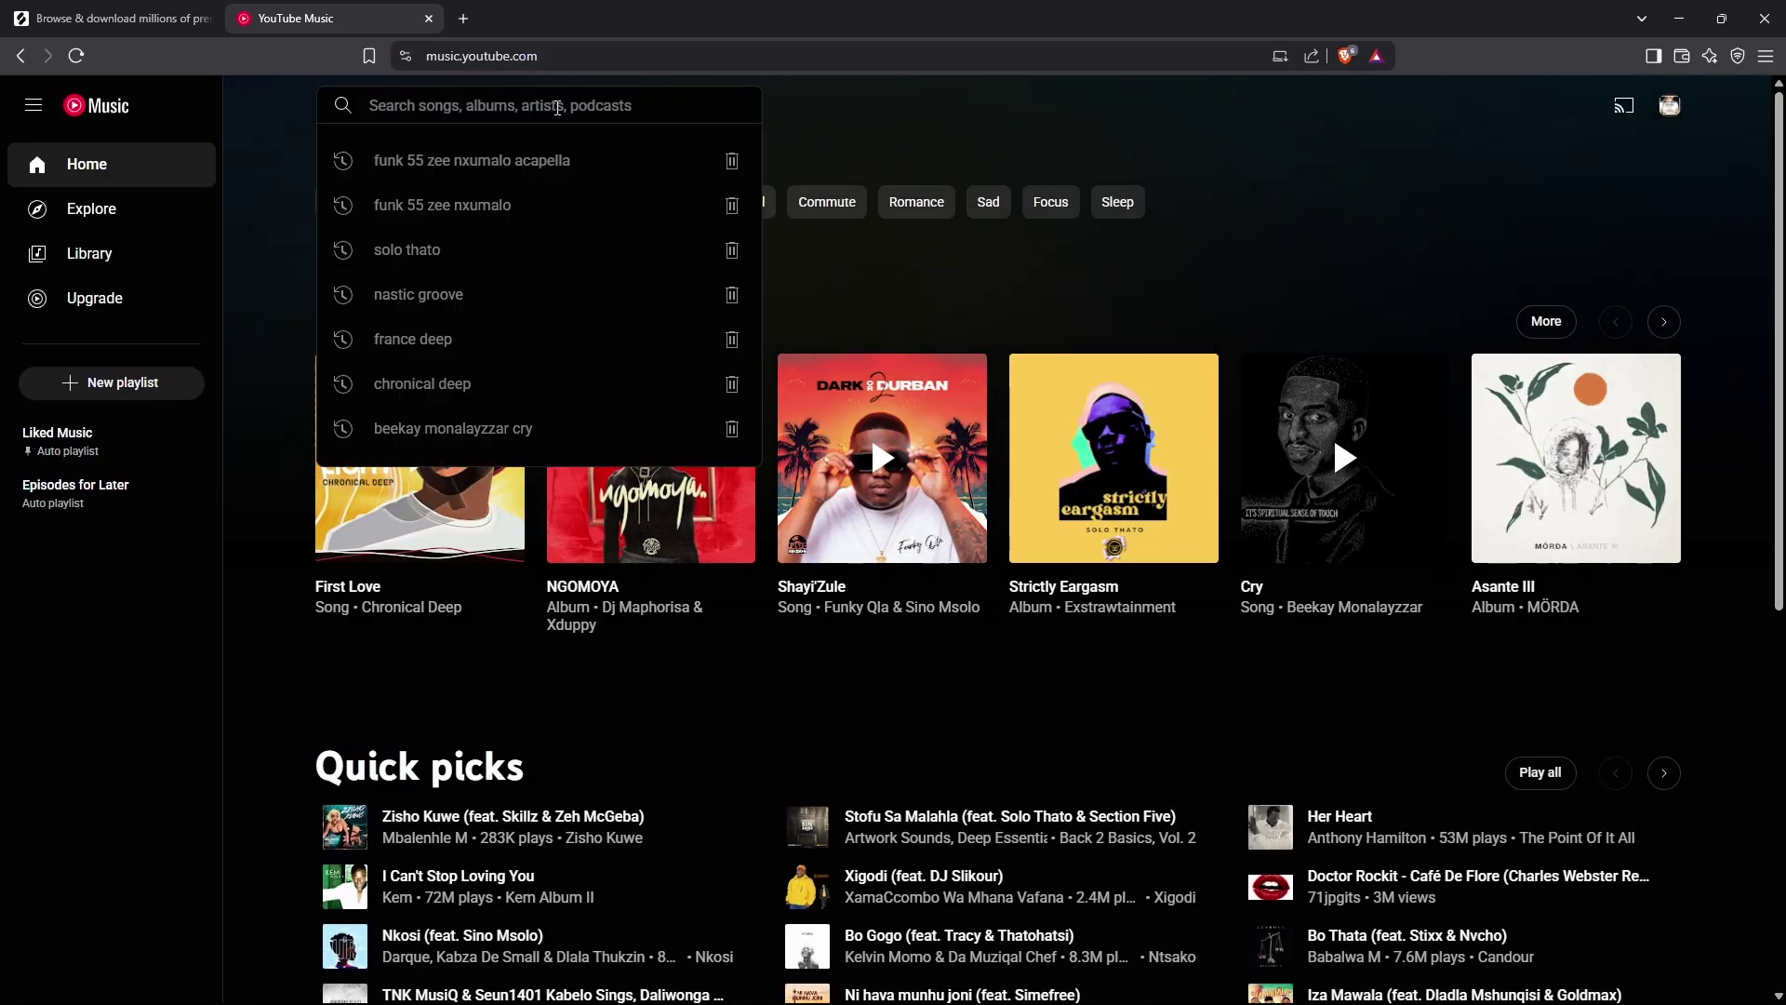
scroll(1450, 690, down, 3)
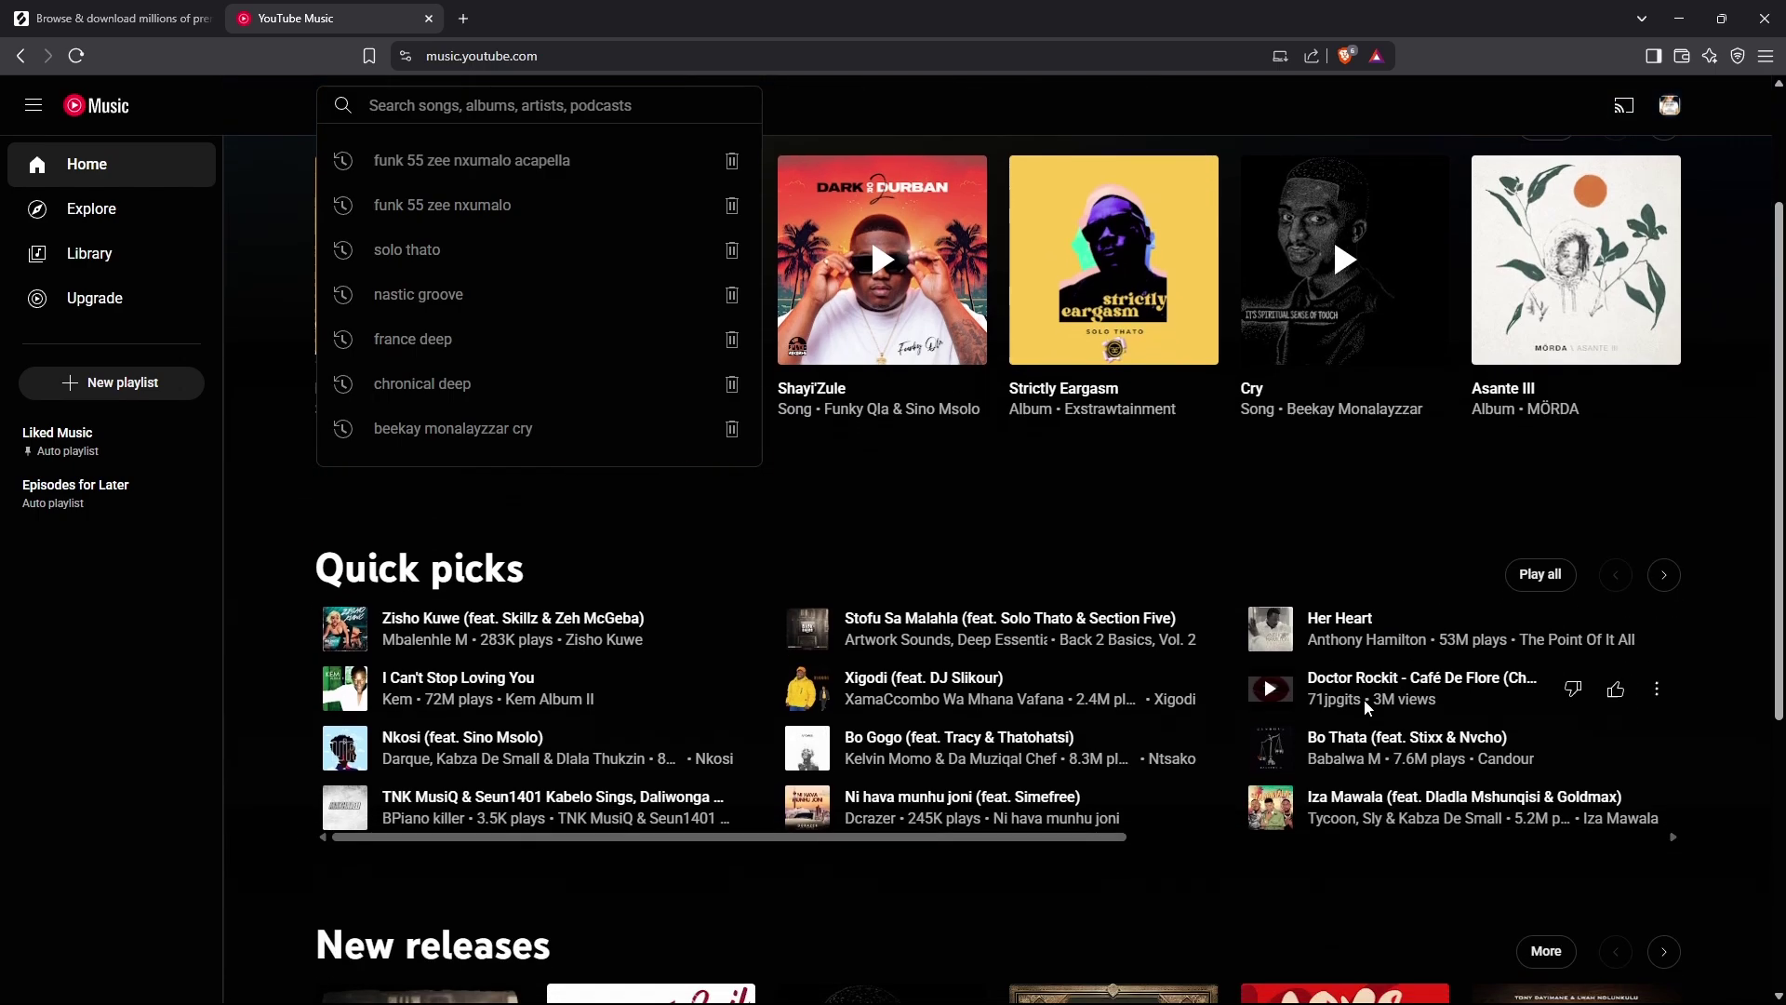
scroll(682, 839, down, 3)
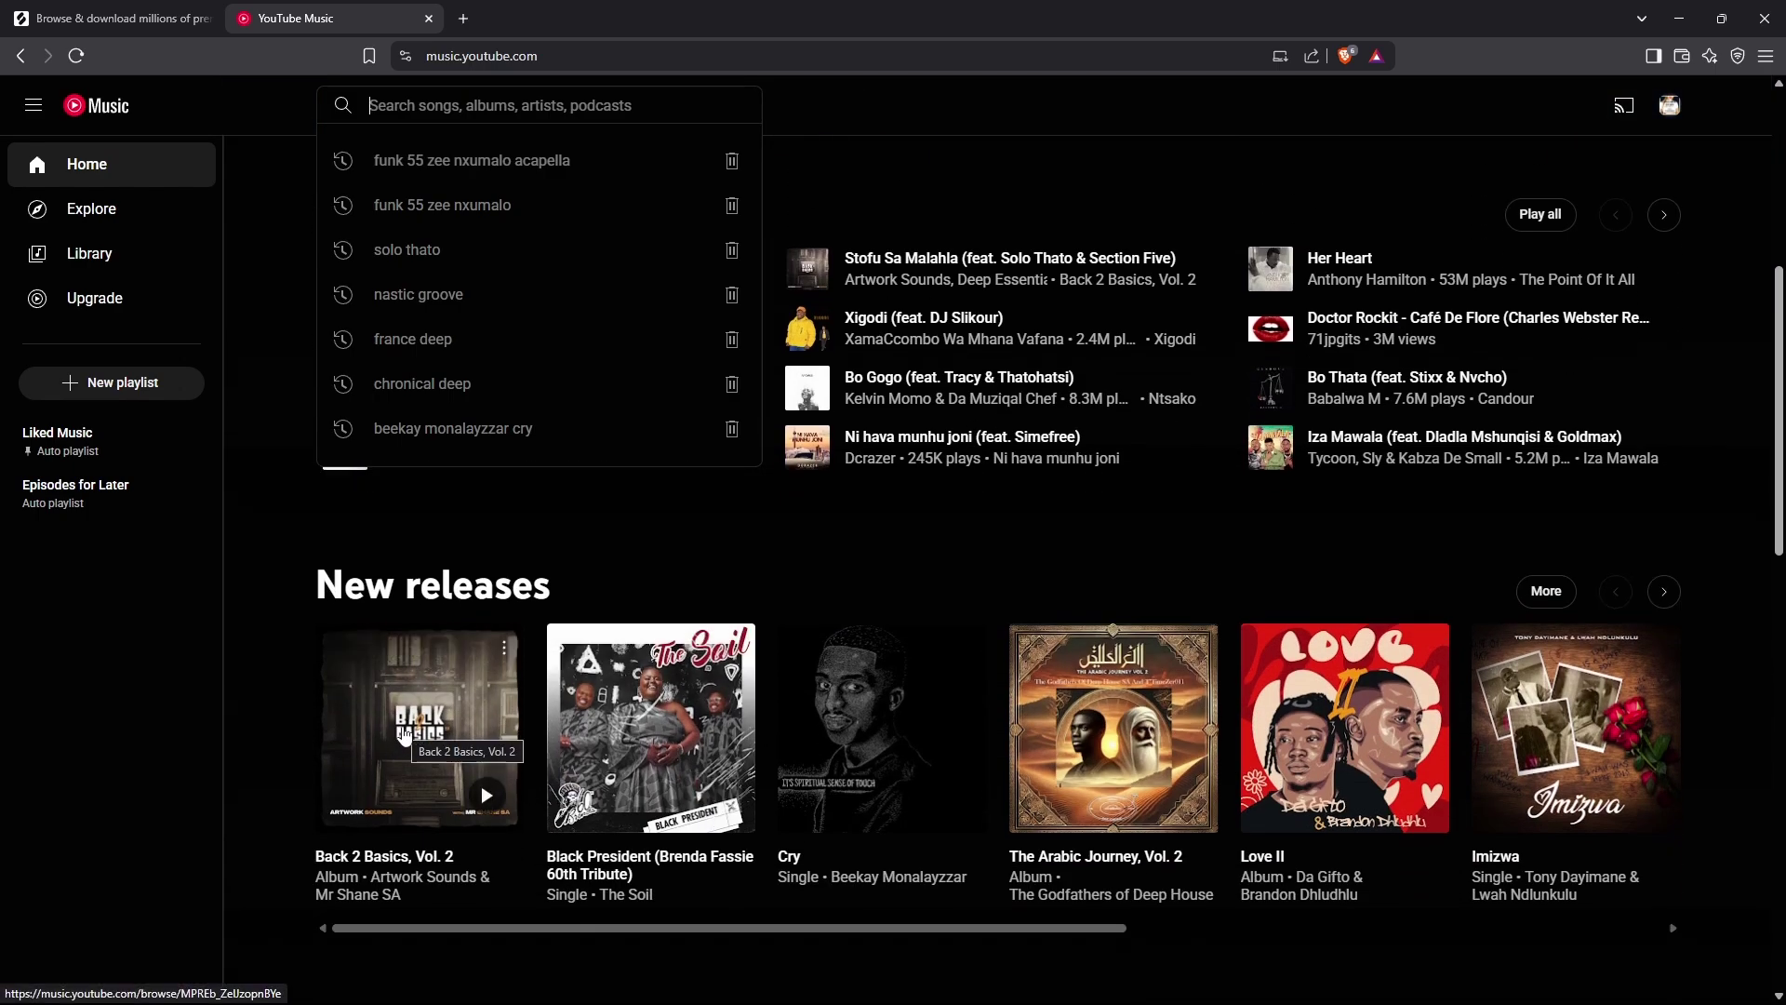
click(405, 735)
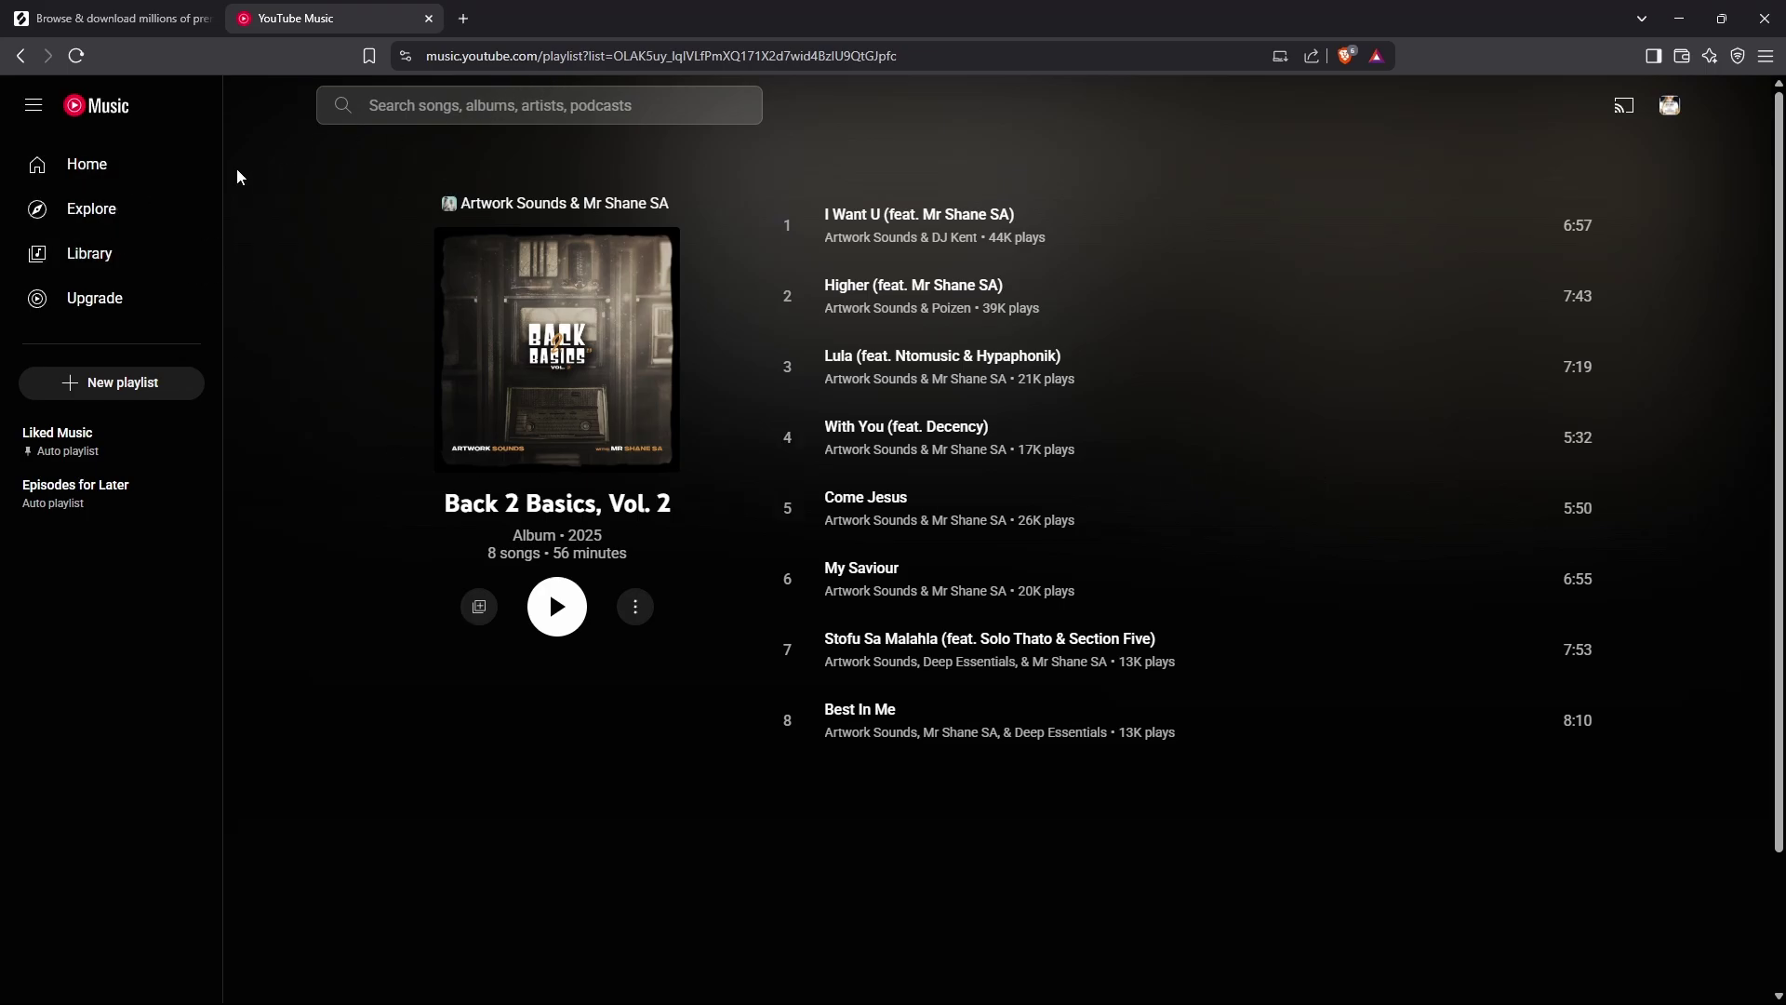
Return to the YouTube Music home page and close the browser with all its tabs
click(186, 175)
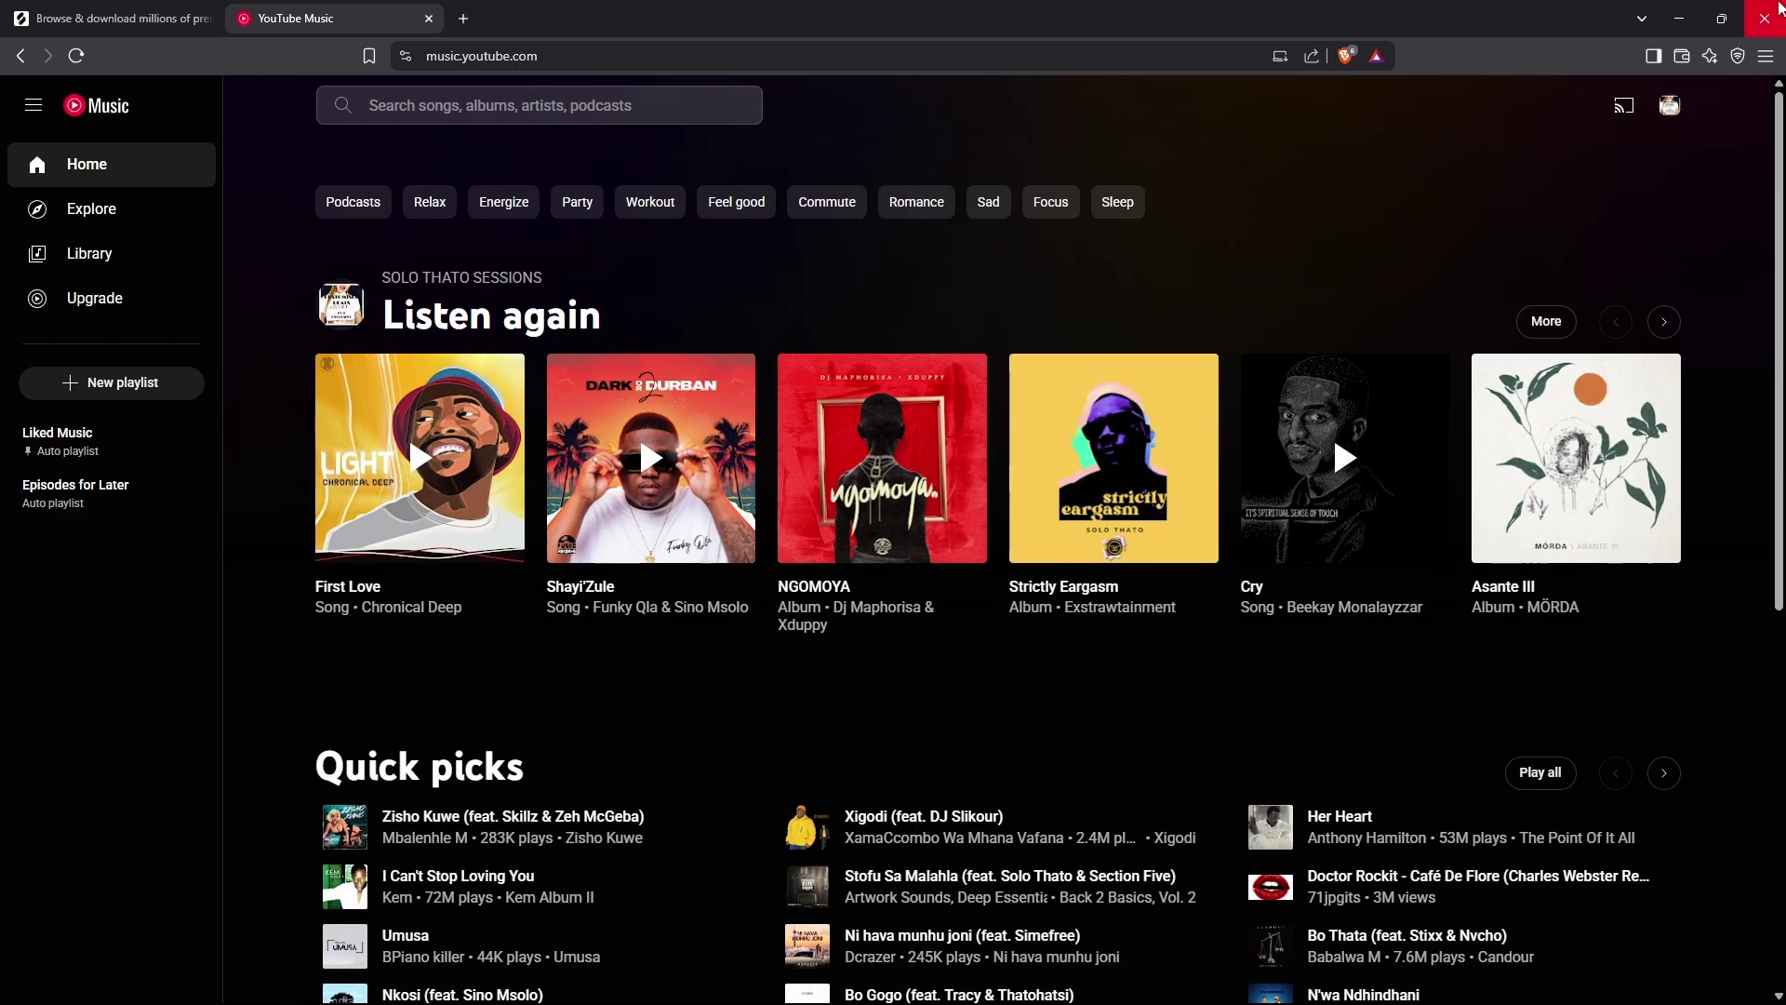
click(1772, 12)
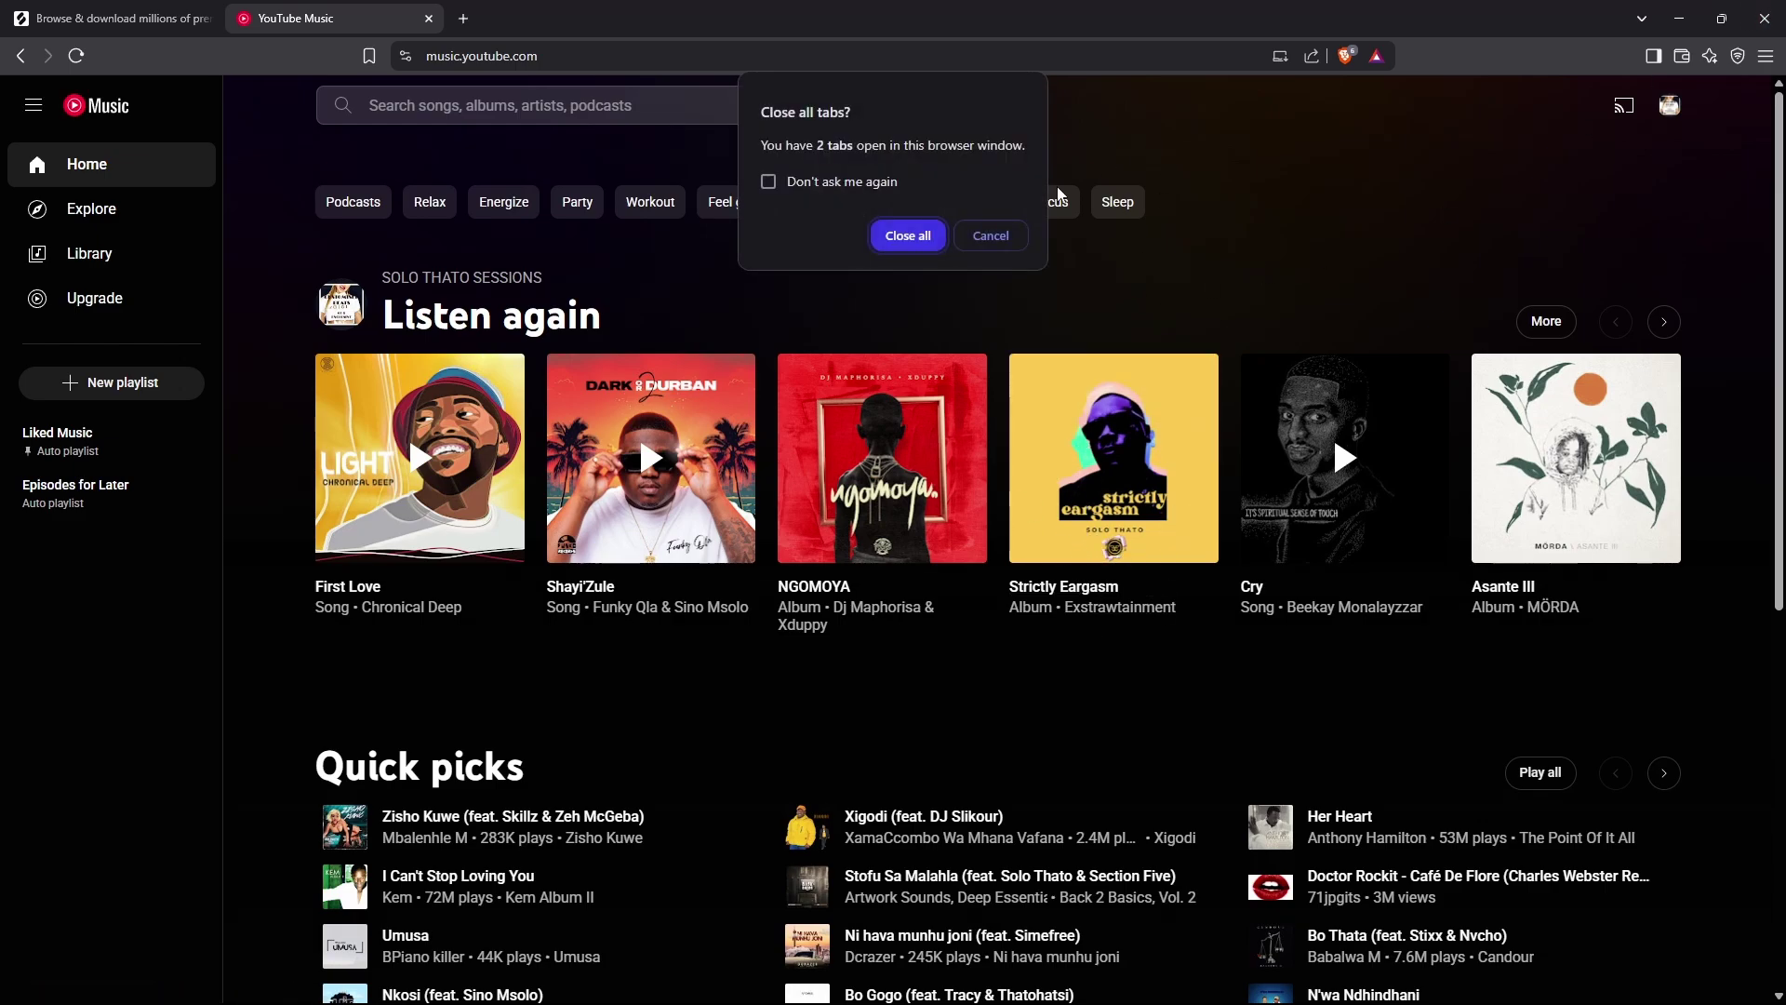
click(884, 238)
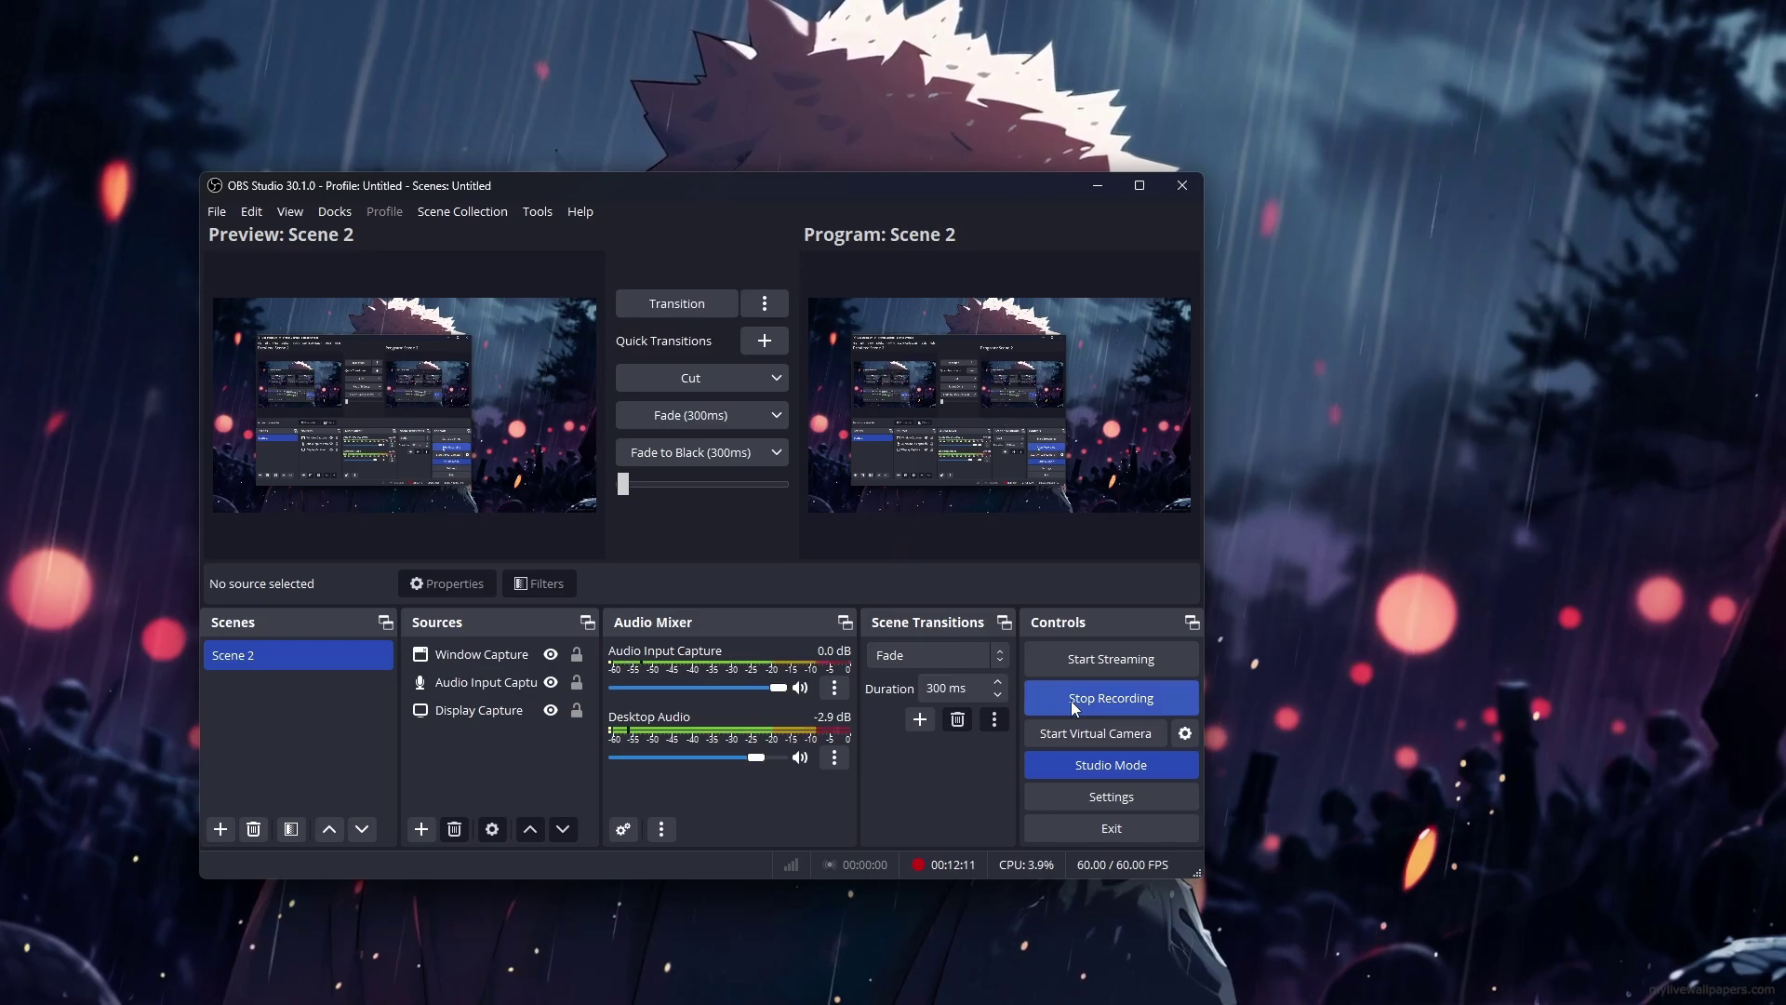